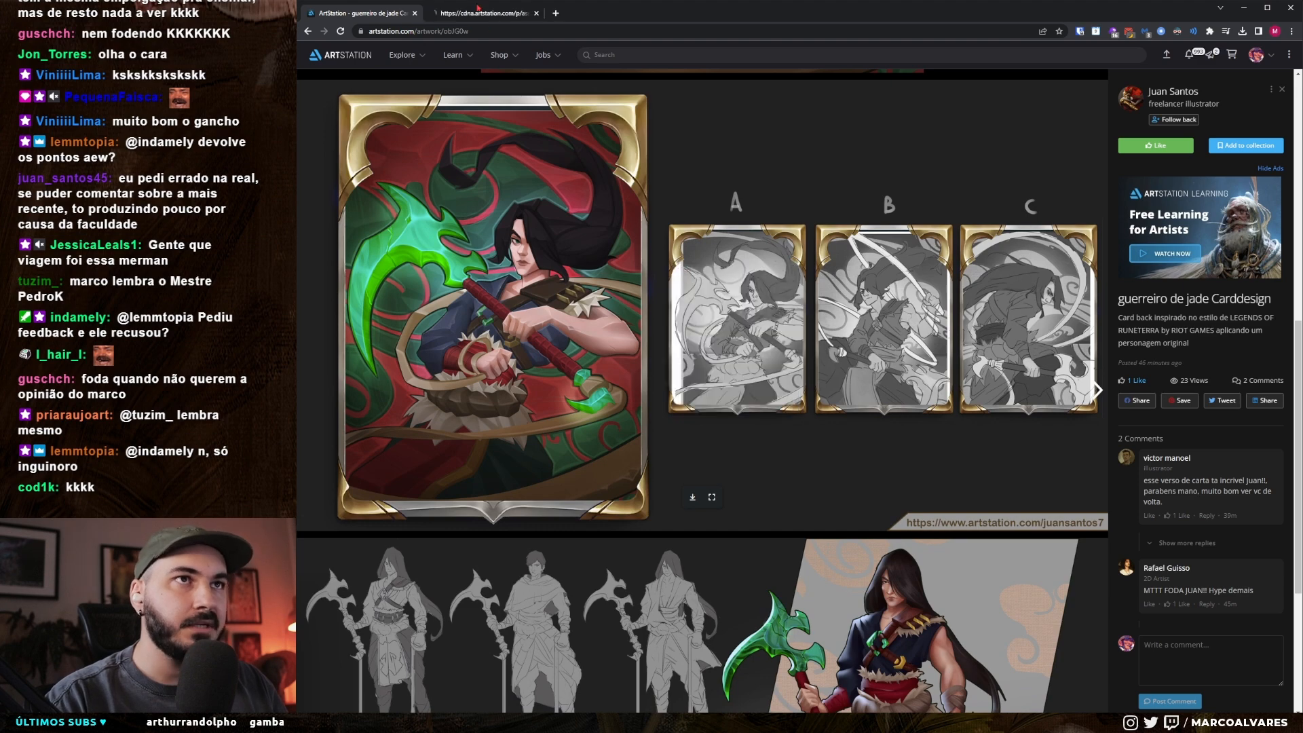
Step: Examine the guerreiro de jade card design post and open its card and sketch sheet image in a separate browser tab
{"action": "scroll", "coordinate": [716, 417], "scroll_direction": "down", "scroll_amount": 4}
{"action": "right_click", "coordinate": [716, 417]}
{"action": "left_click", "coordinate": [717, 418]}
{"action": "scroll", "coordinate": [716, 417], "scroll_direction": "up", "scroll_amount": 7}
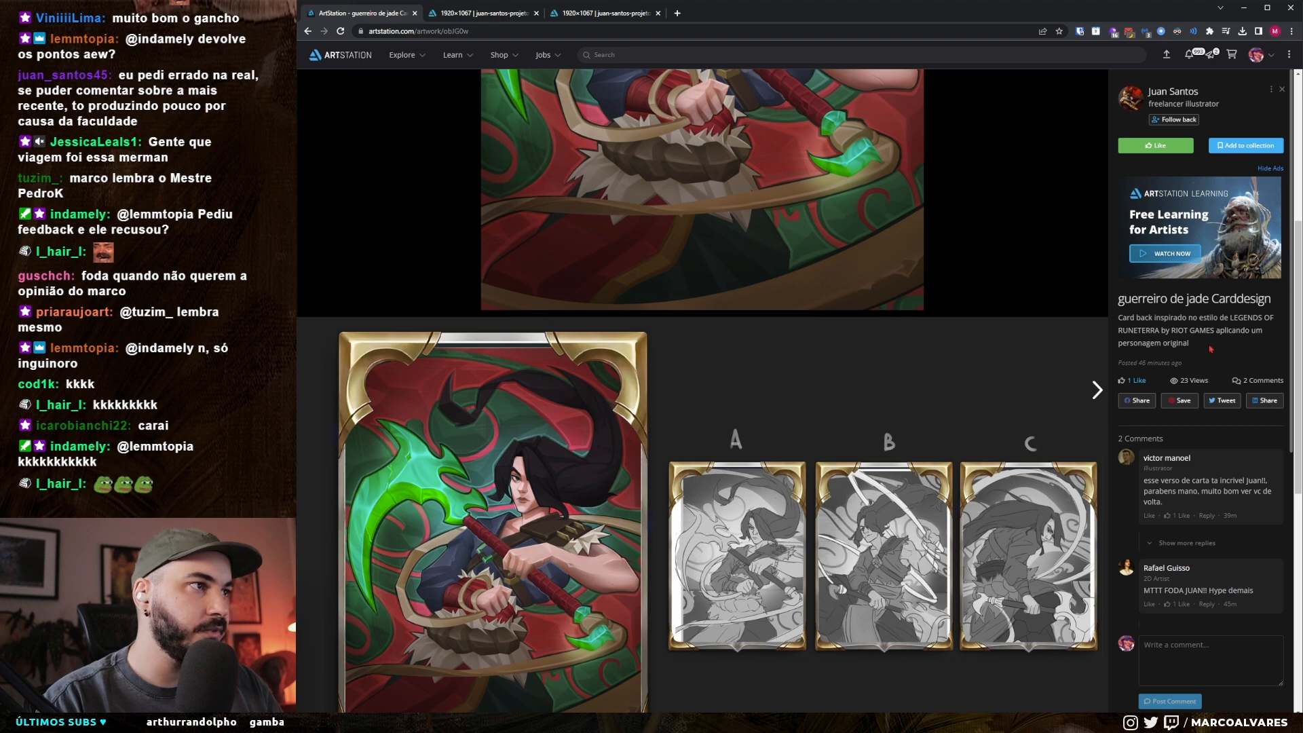
{"action": "scroll", "coordinate": [674, 430], "scroll_direction": "down", "scroll_amount": 2}
{"action": "scroll", "coordinate": [674, 430], "scroll_direction": "up", "scroll_amount": 3}
{"action": "scroll", "coordinate": [673, 430], "scroll_direction": "up", "scroll_amount": 3}
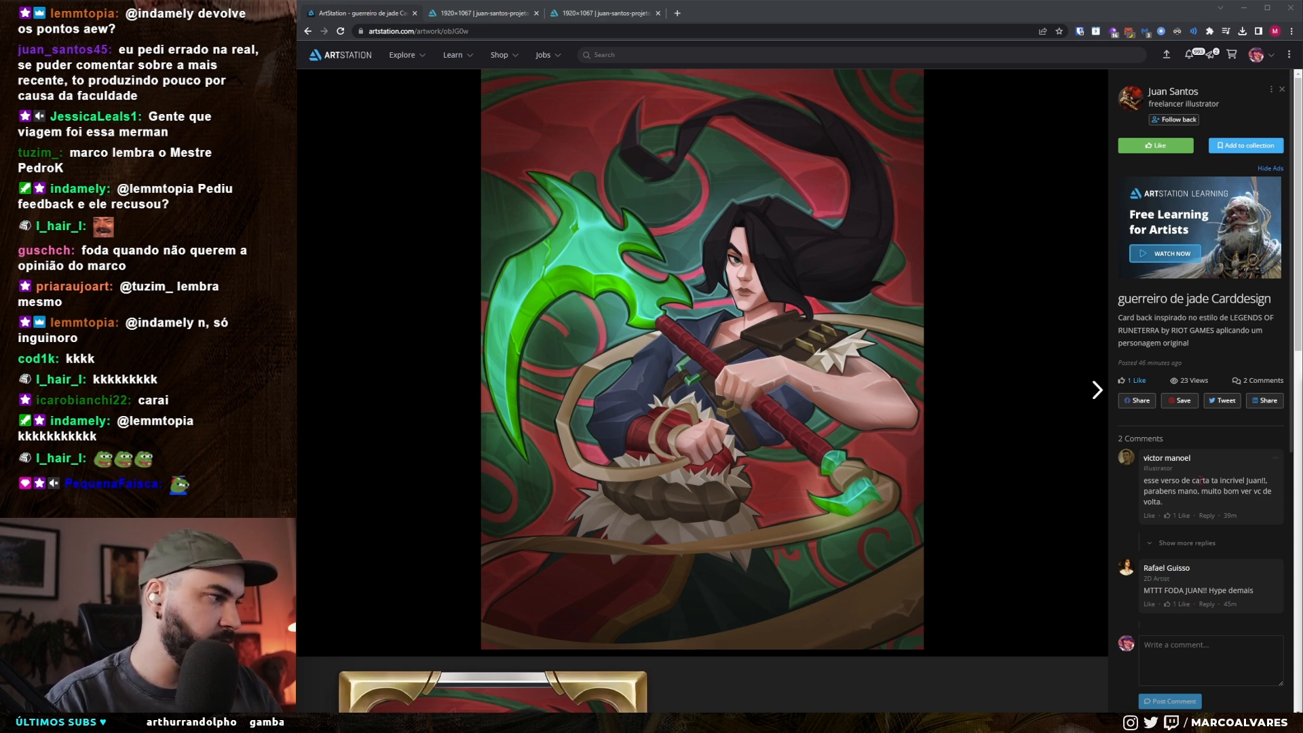
Step: Look through the official Legends of Runeterra character card back renders and concept sheets on ArtStation
{"action": "left_click_drag", "start_coordinate": [1302, 492], "coordinate": [917, 174]}
{"action": "double_click", "coordinate": [917, 174]}
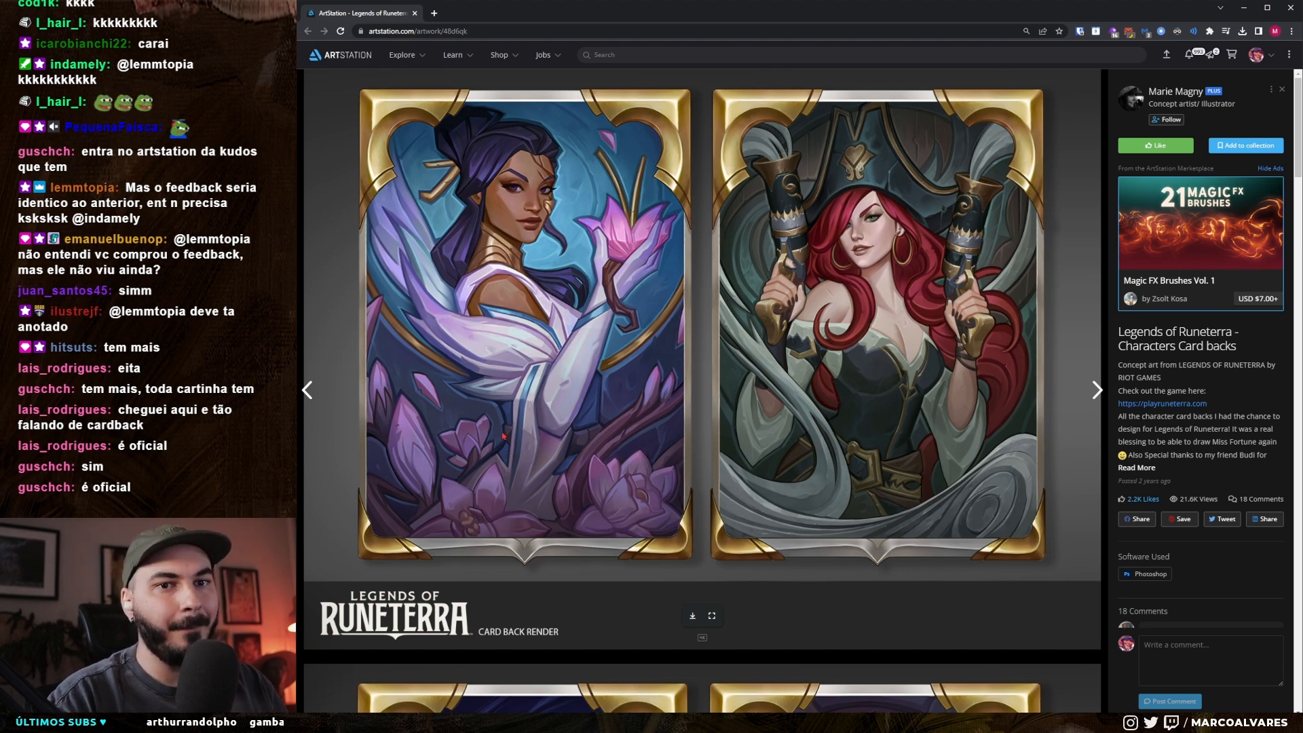
{"action": "scroll", "coordinate": [505, 433], "scroll_direction": "down", "scroll_amount": 8}
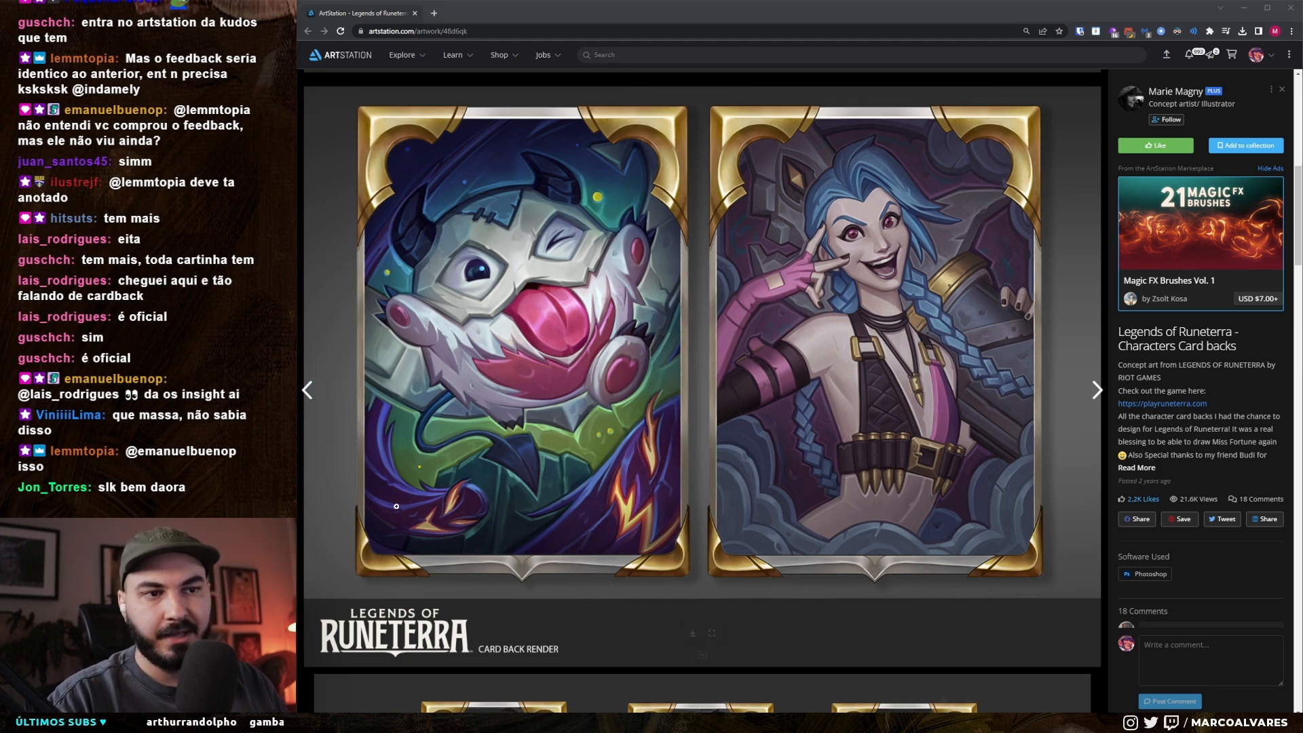
{"action": "scroll", "coordinate": [412, 487], "scroll_direction": "down", "scroll_amount": 7}
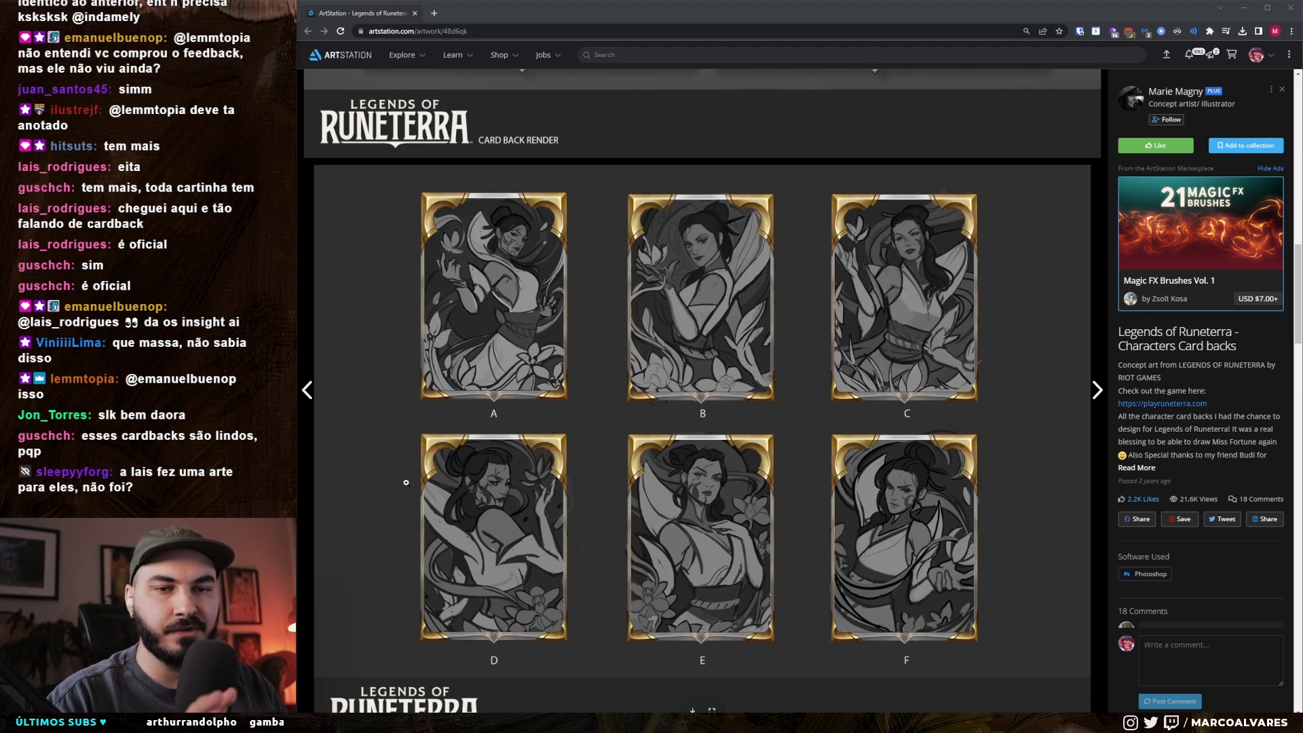
{"action": "scroll", "coordinate": [406, 482], "scroll_direction": "down", "scroll_amount": 15}
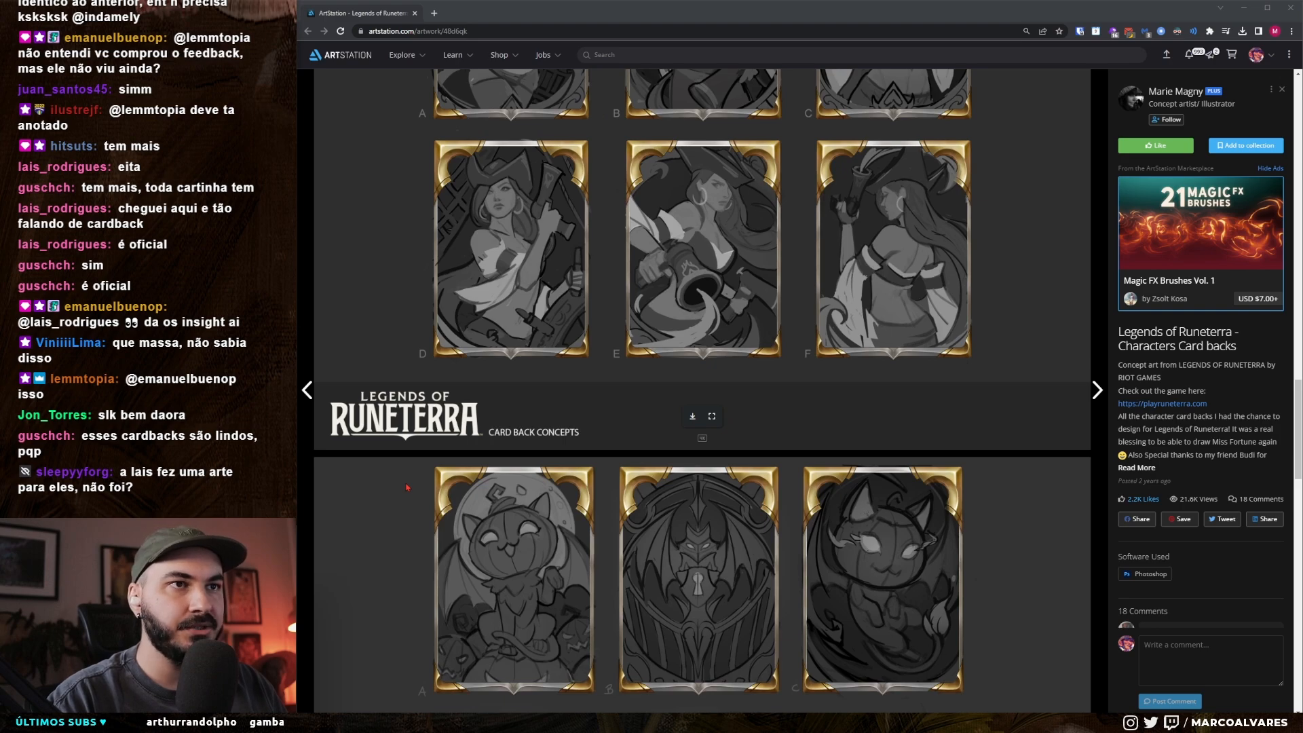
{"action": "scroll", "coordinate": [407, 487], "scroll_direction": "up", "scroll_amount": 4}
{"action": "scroll", "coordinate": [407, 487], "scroll_direction": "down", "scroll_amount": 15}
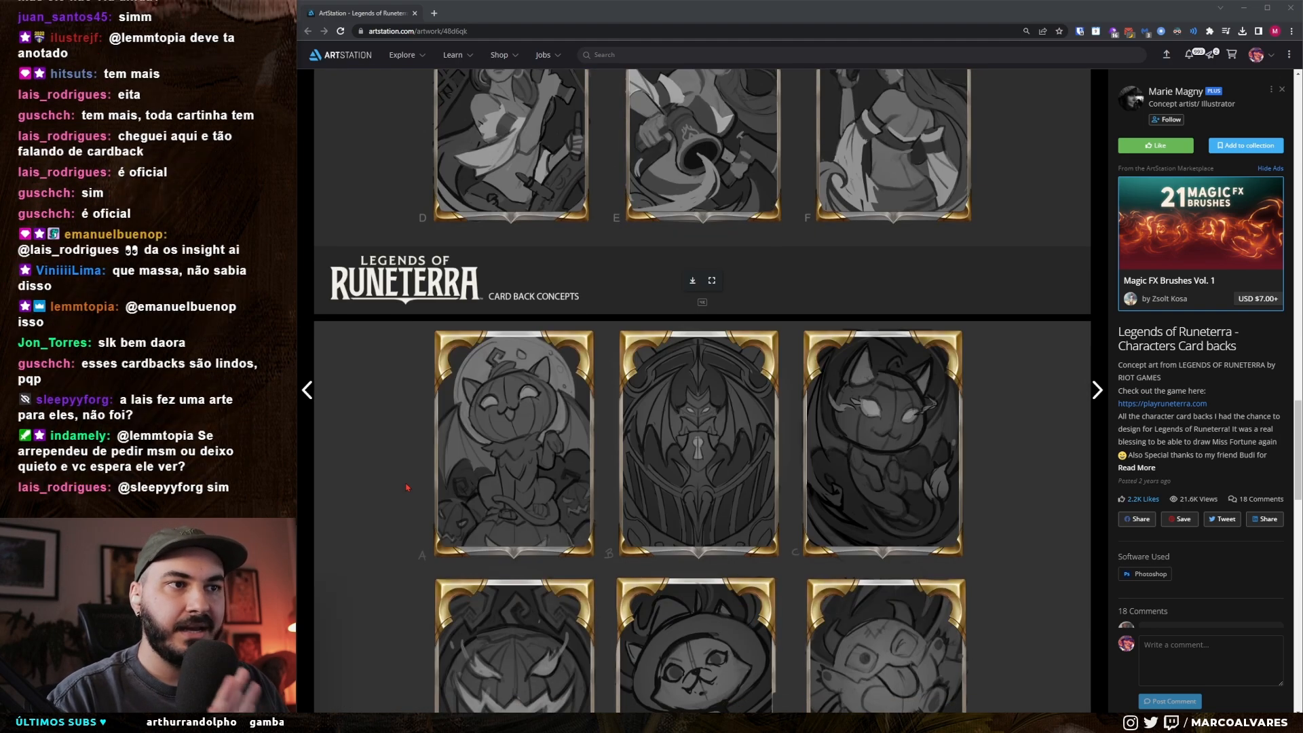
{"action": "scroll", "coordinate": [407, 487], "scroll_direction": "up", "scroll_amount": 15}
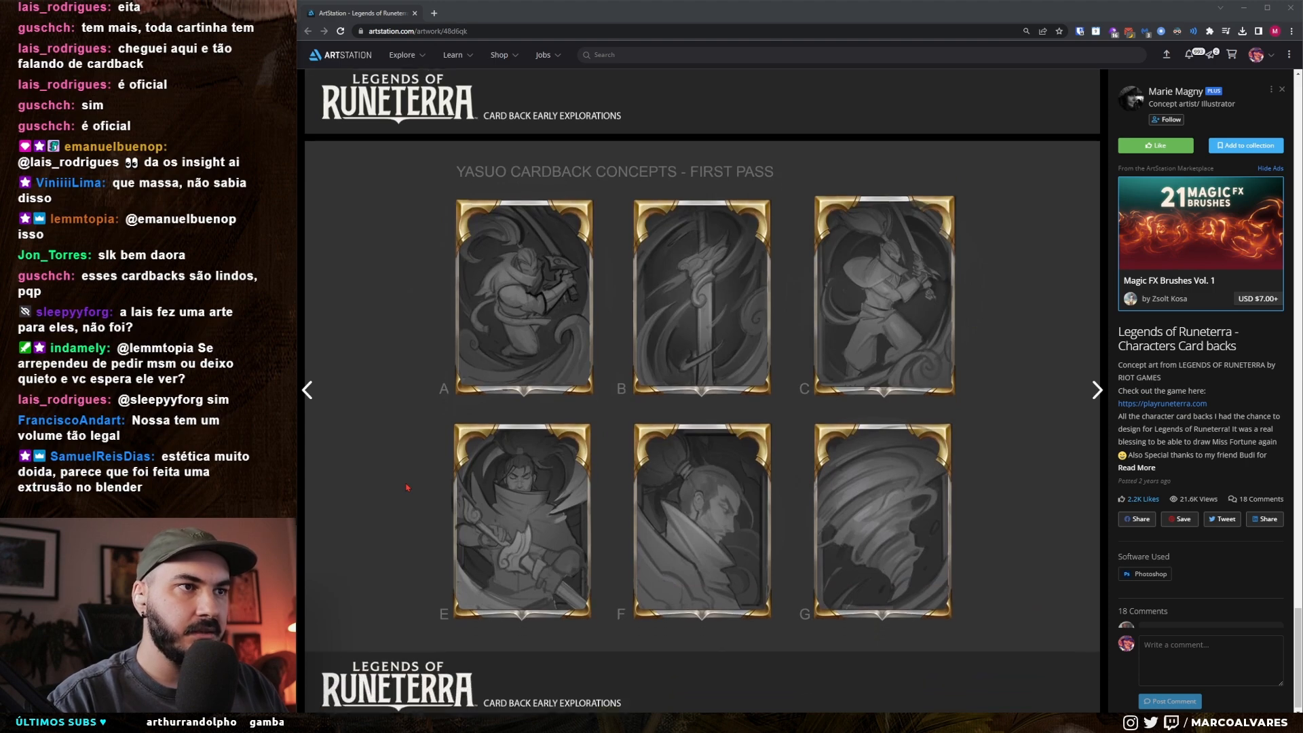
{"action": "scroll", "coordinate": [488, 359], "scroll_direction": "up", "scroll_amount": 10}
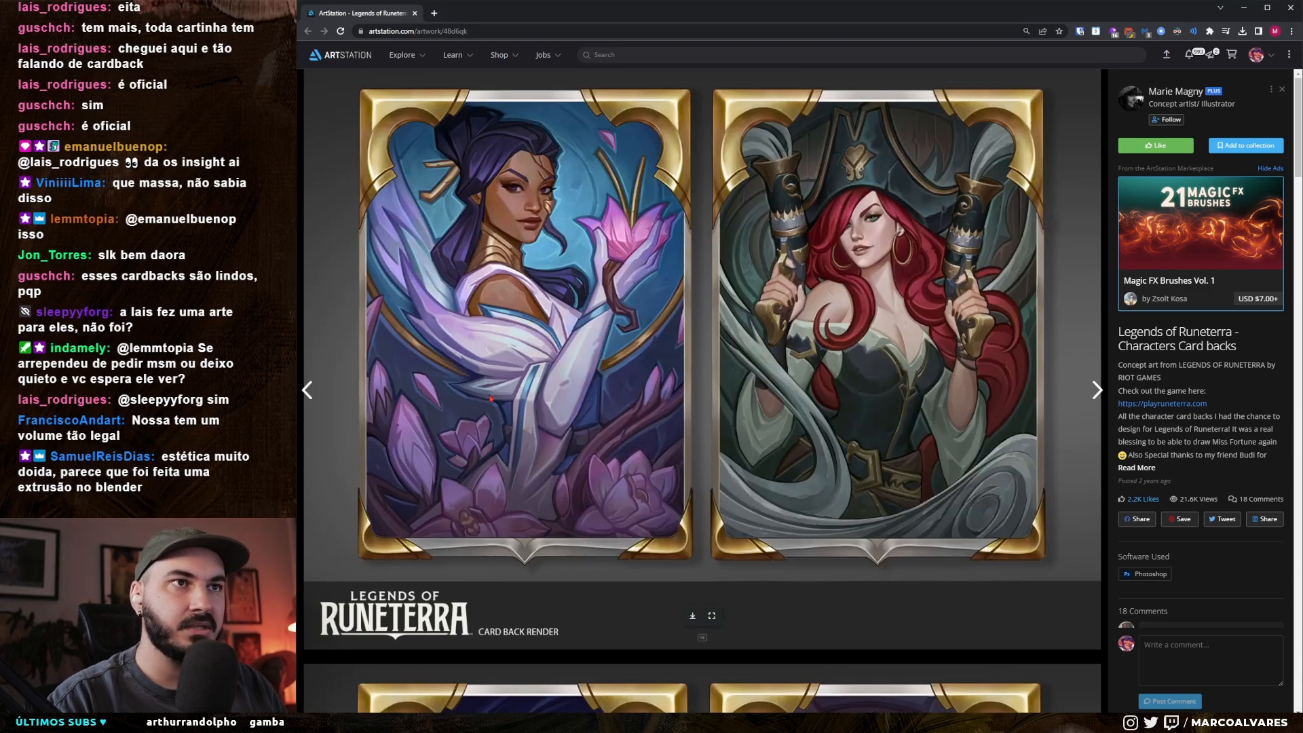
Step: Copy the render showing the horned furry creature and blue-haired character, and paste it into a new 3300 × 2402 pixel Photoshop document
{"action": "scroll", "coordinate": [490, 398], "scroll_direction": "down", "scroll_amount": 8}
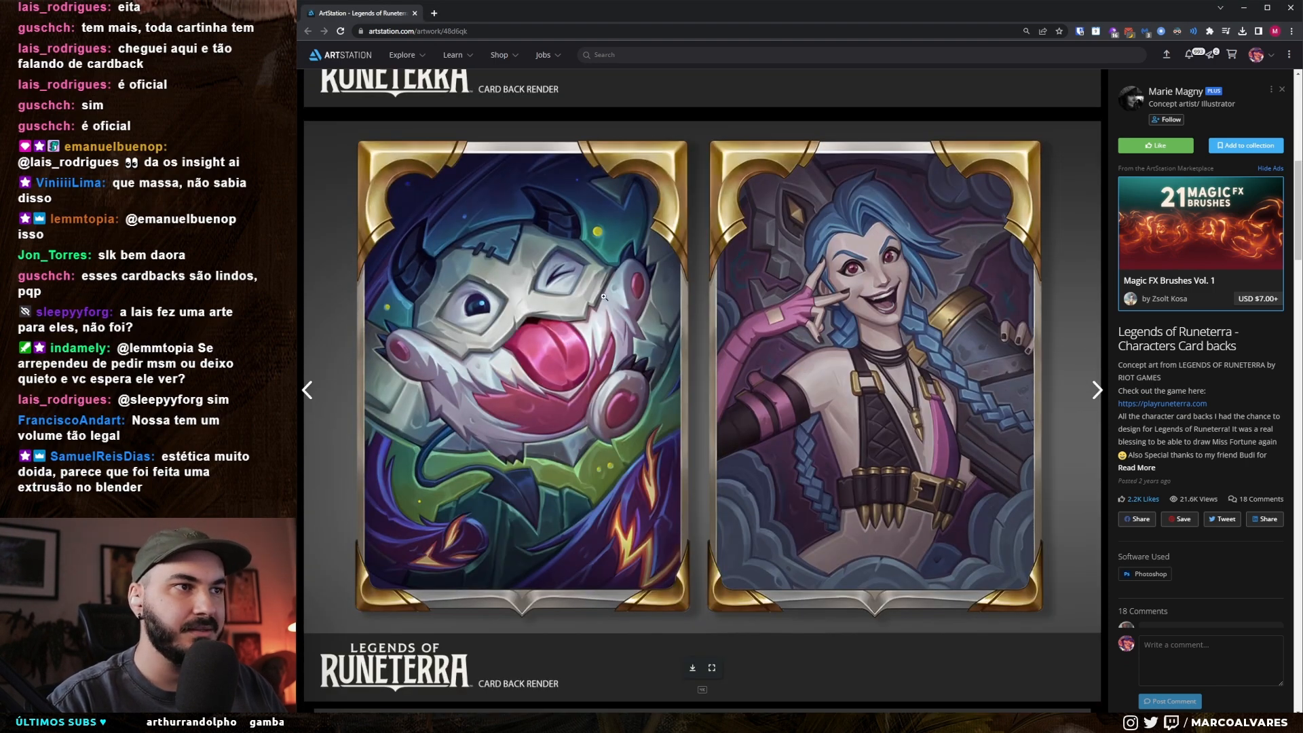
{"action": "right_click", "coordinate": [604, 297]}
{"action": "left_click", "coordinate": [629, 327]}
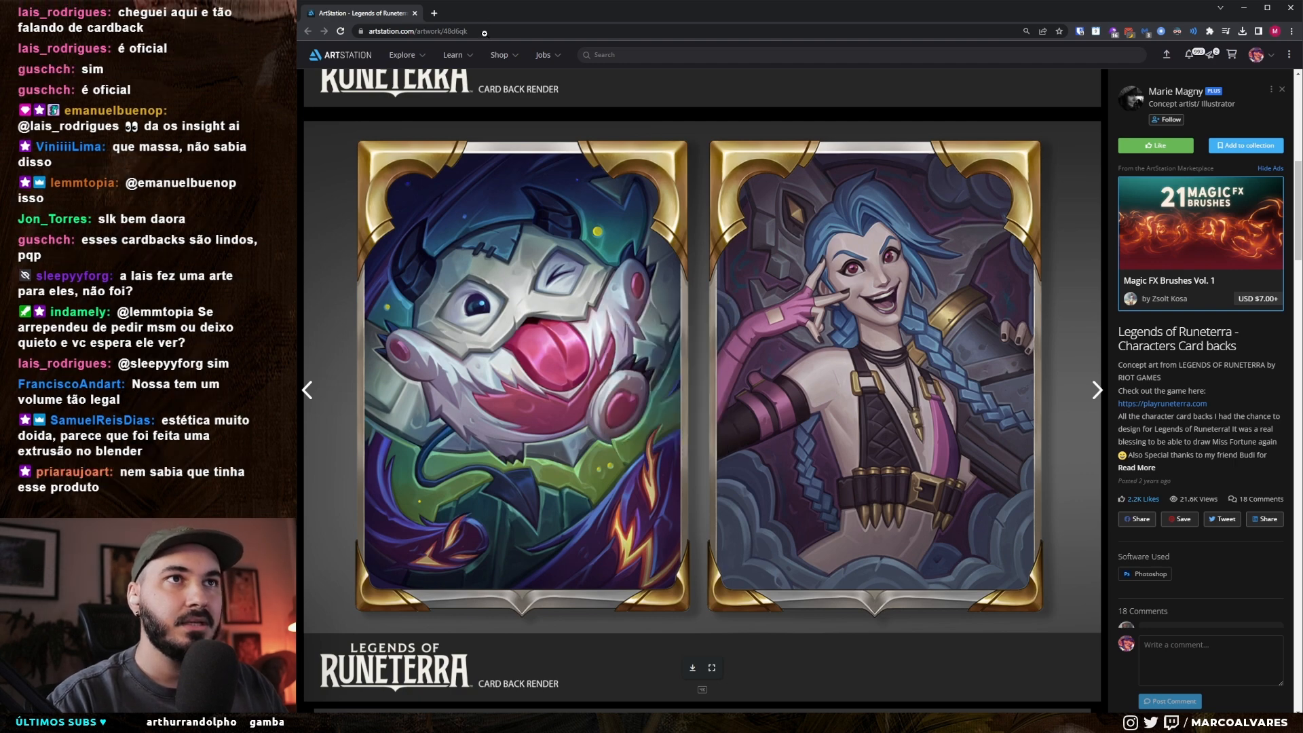
{"action": "key", "text": "alt+Tab"}
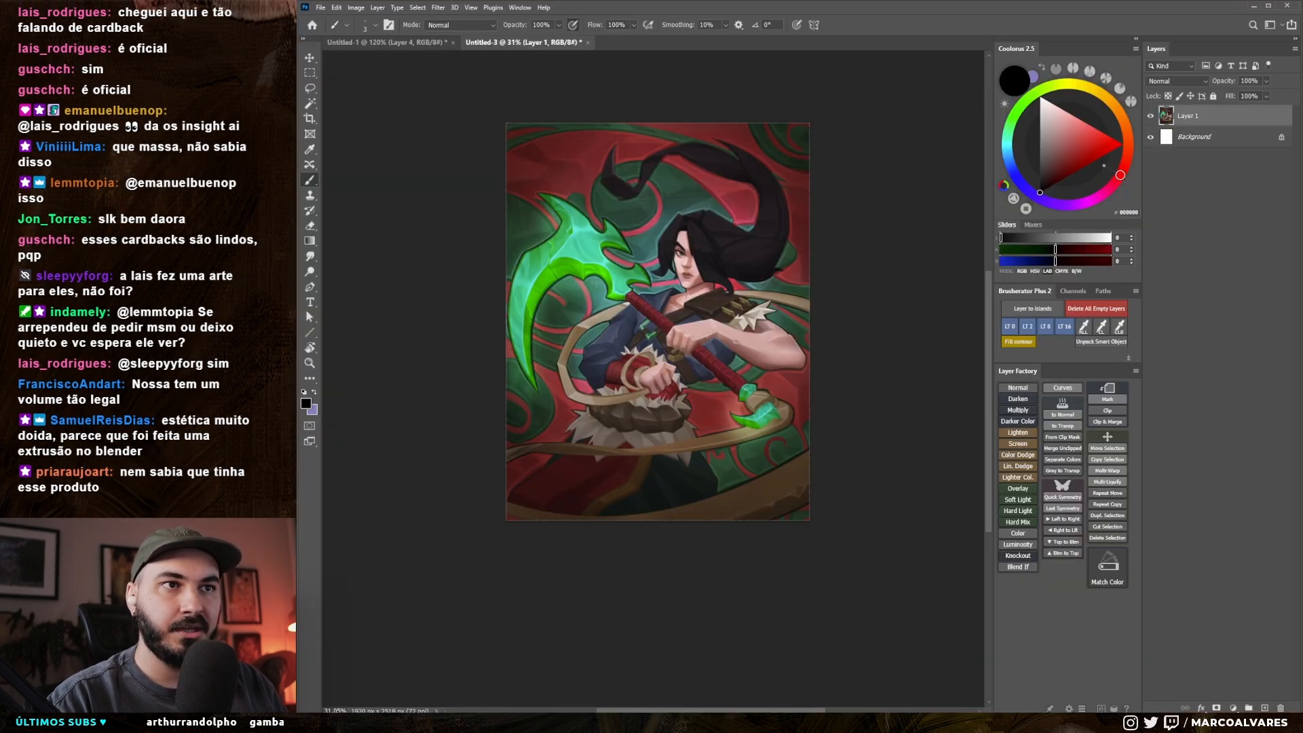
{"action": "left_click", "coordinate": [319, 7]}
{"action": "left_click", "coordinate": [332, 20]}
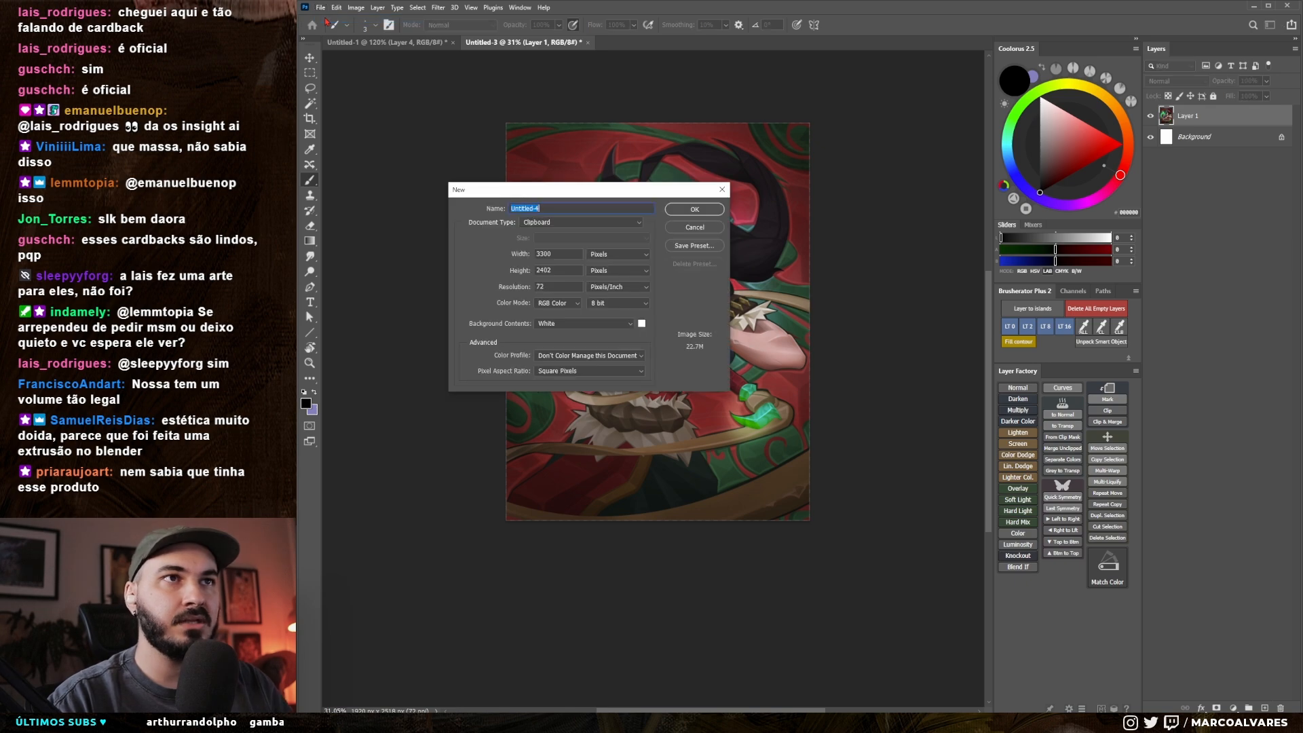
{"action": "key", "text": "Return"}
{"action": "key", "text": "ctrl+v"}
Step: Float the pasted reference in a small window beside the jade warrior artwork, framed on the furry creature's card
{"action": "left_click_drag", "start_coordinate": [668, 42], "coordinate": [407, 263]}
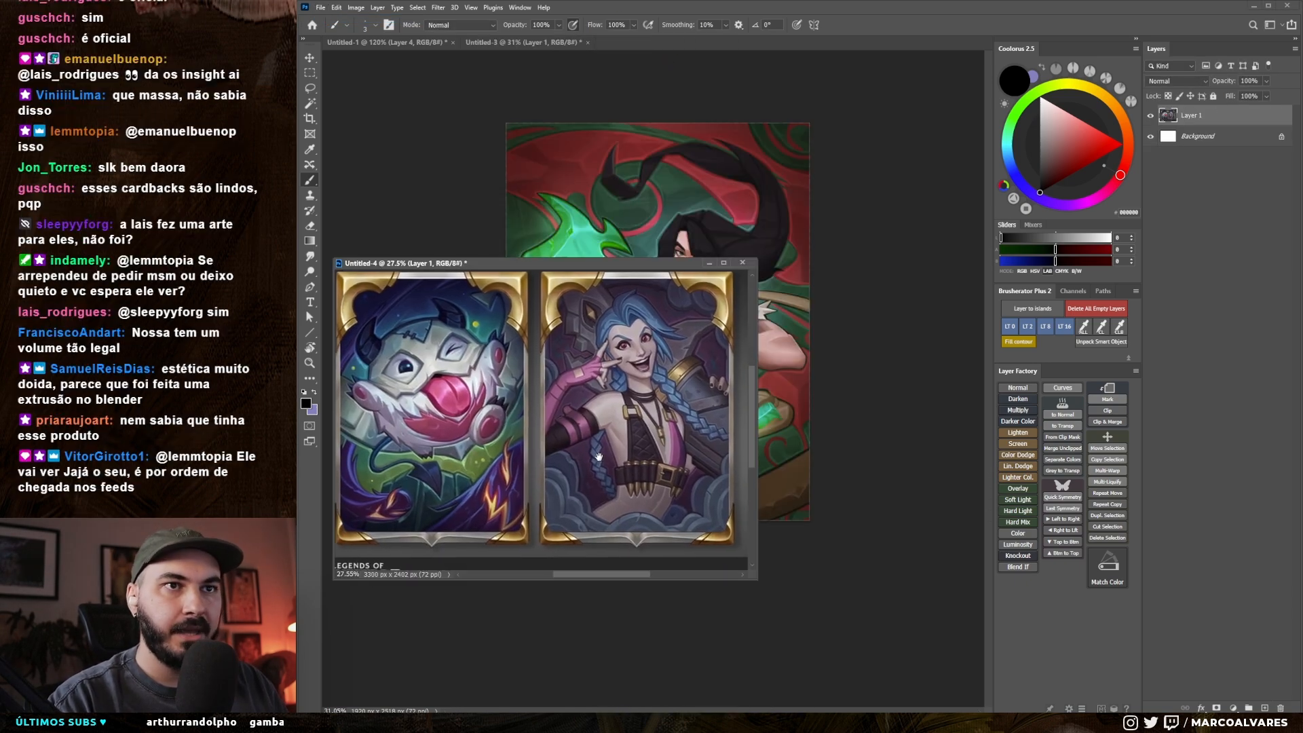
{"action": "left_click_drag", "start_coordinate": [747, 575], "coordinate": [738, 556]}
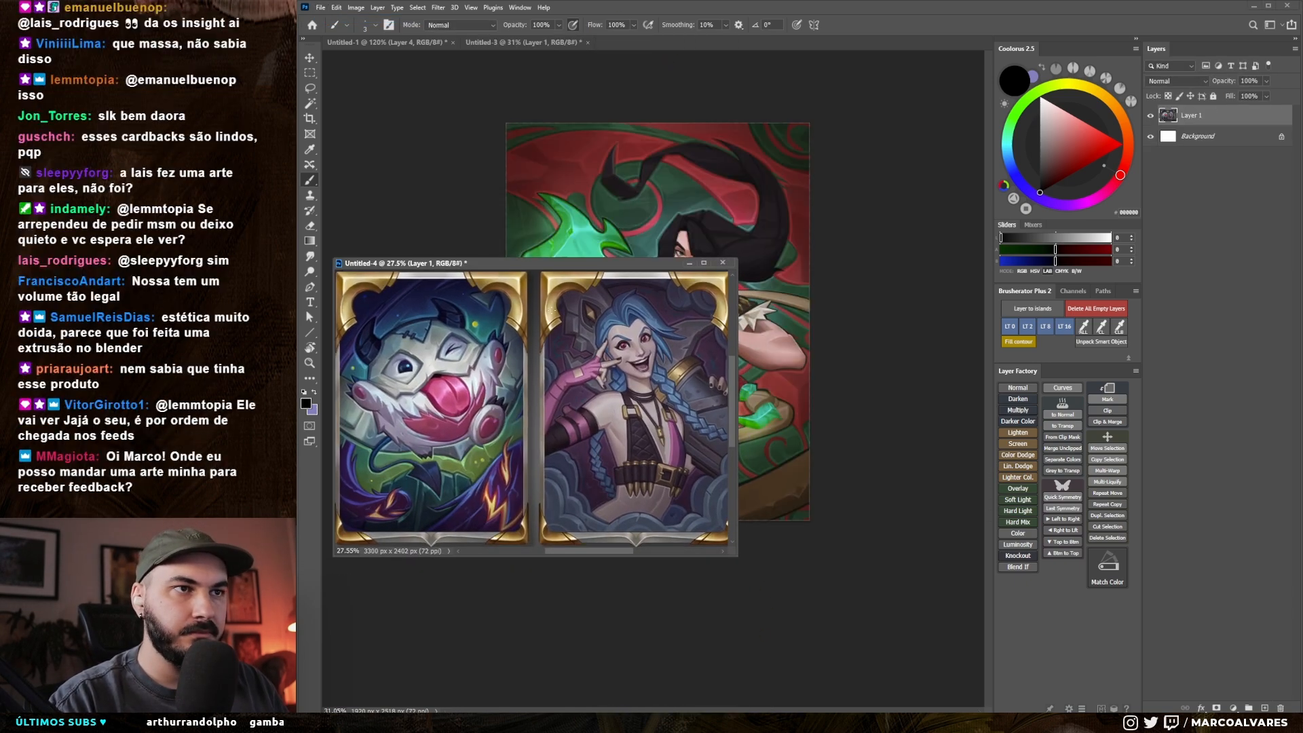
{"action": "left_click_drag", "start_coordinate": [533, 265], "coordinate": [519, 426]}
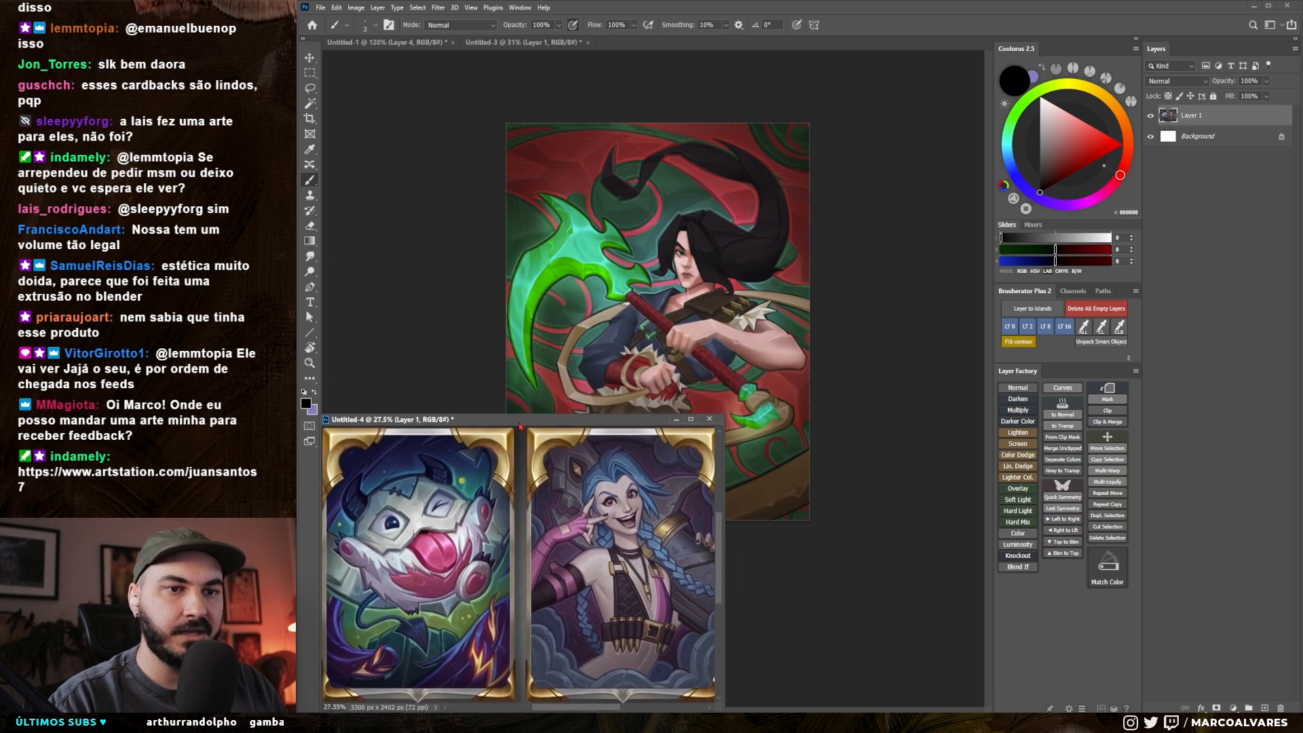
{"action": "left_click", "coordinate": [549, 302]}
{"action": "left_click_drag", "start_coordinate": [549, 302], "coordinate": [654, 304]}
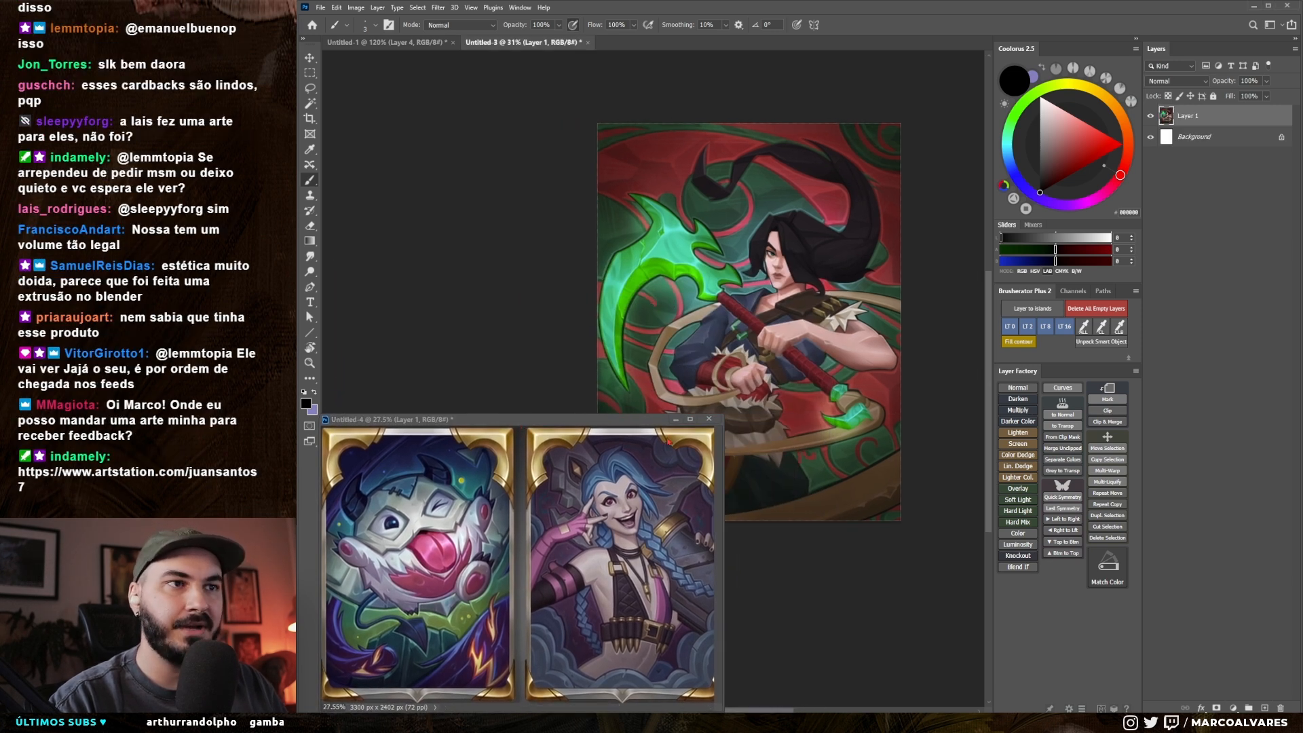
{"action": "left_click_drag", "start_coordinate": [721, 463], "coordinate": [527, 512]}
{"action": "scroll", "coordinate": [432, 548], "scroll_direction": "up", "scroll_amount": 1}
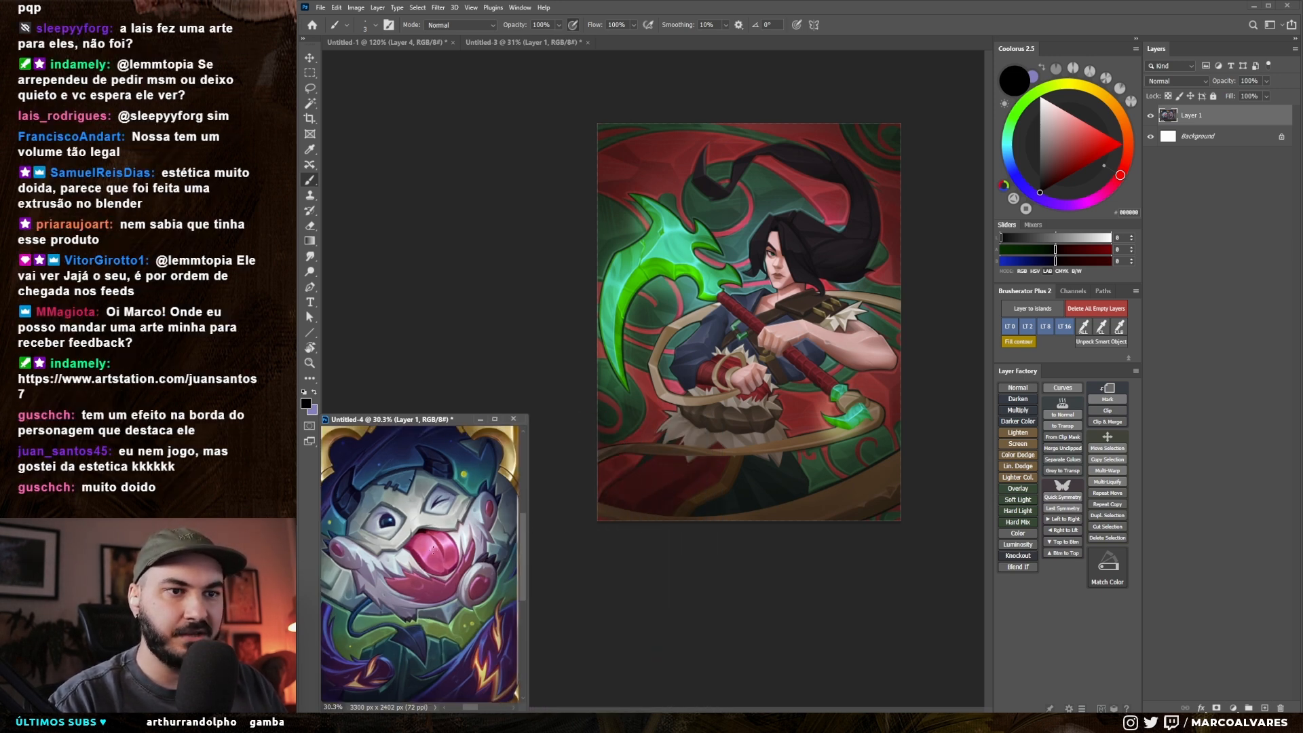
Step: Add a new layer above the jade warrior artwork and prepare the brush with a thicker tip and bright magenta colour
{"action": "left_click", "coordinate": [585, 538]}
{"action": "scroll", "coordinate": [551, 427], "scroll_direction": "up", "scroll_amount": 1}
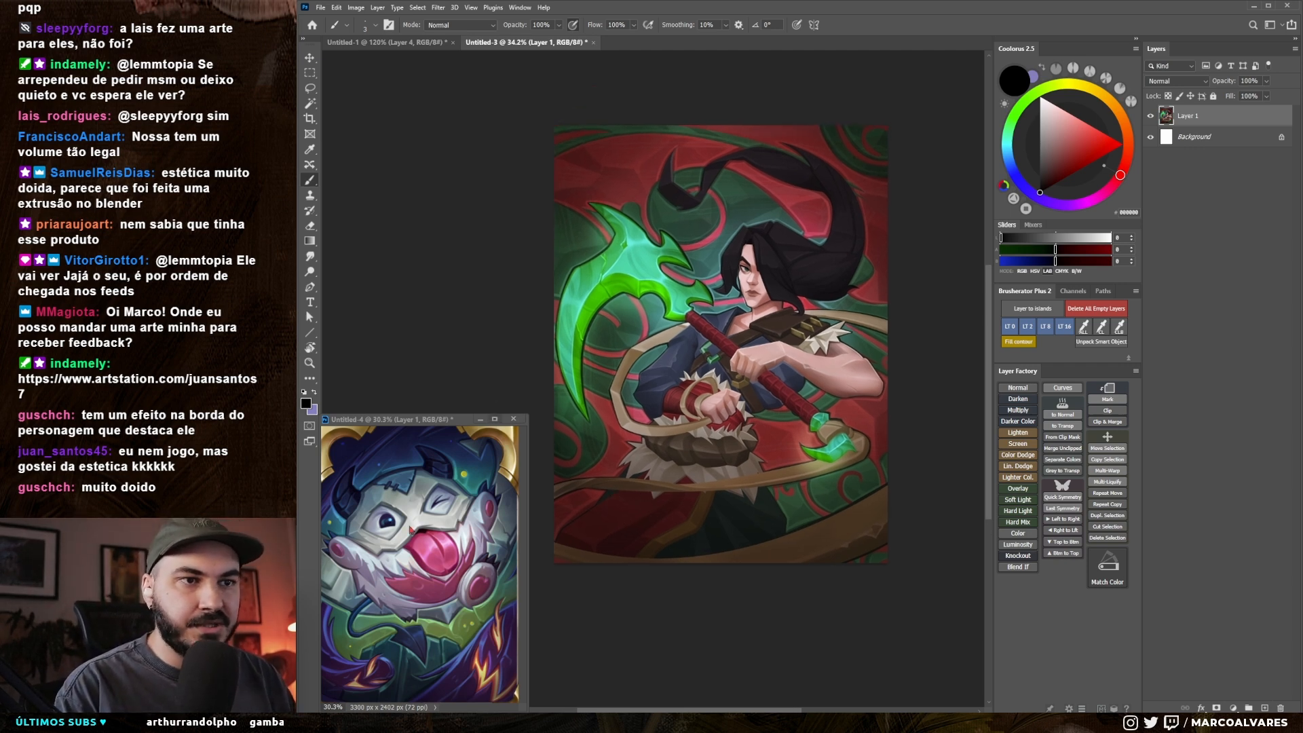
{"action": "left_click_drag", "start_coordinate": [681, 437], "coordinate": [679, 441]}
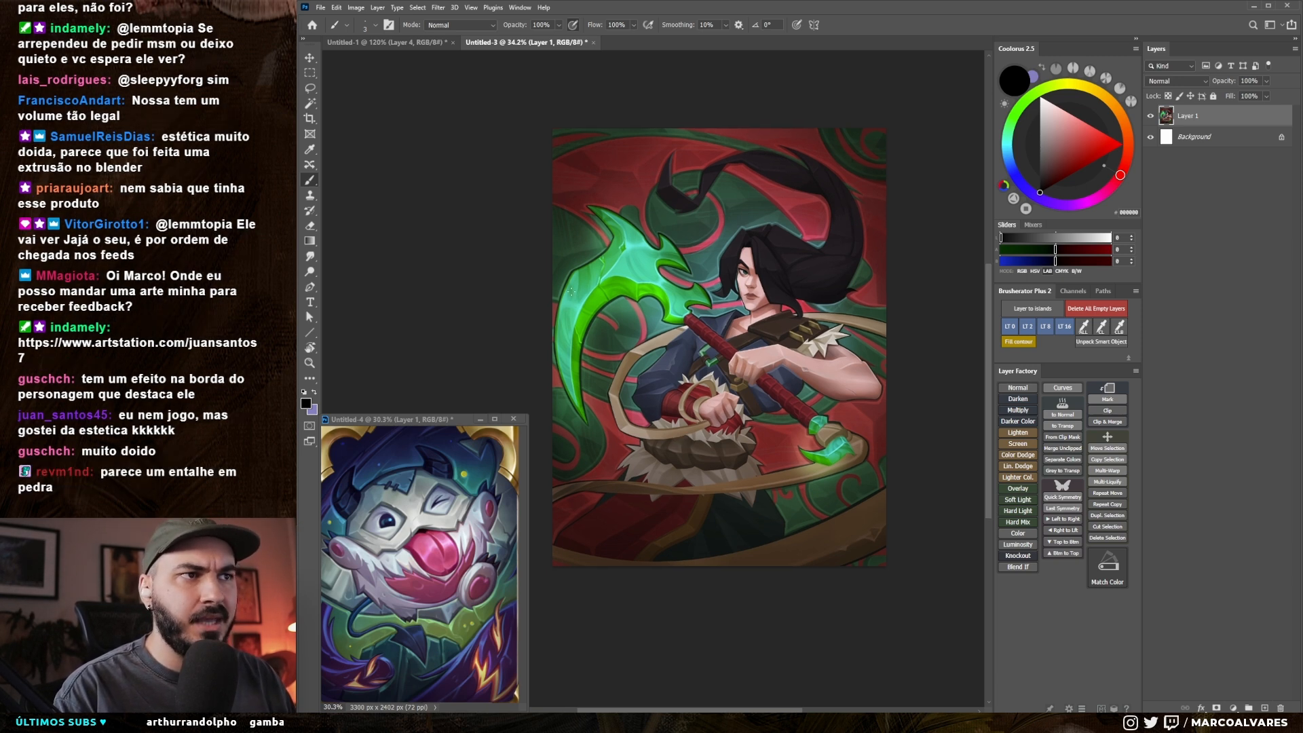
{"action": "scroll", "coordinate": [749, 346], "scroll_direction": "up", "scroll_amount": 2}
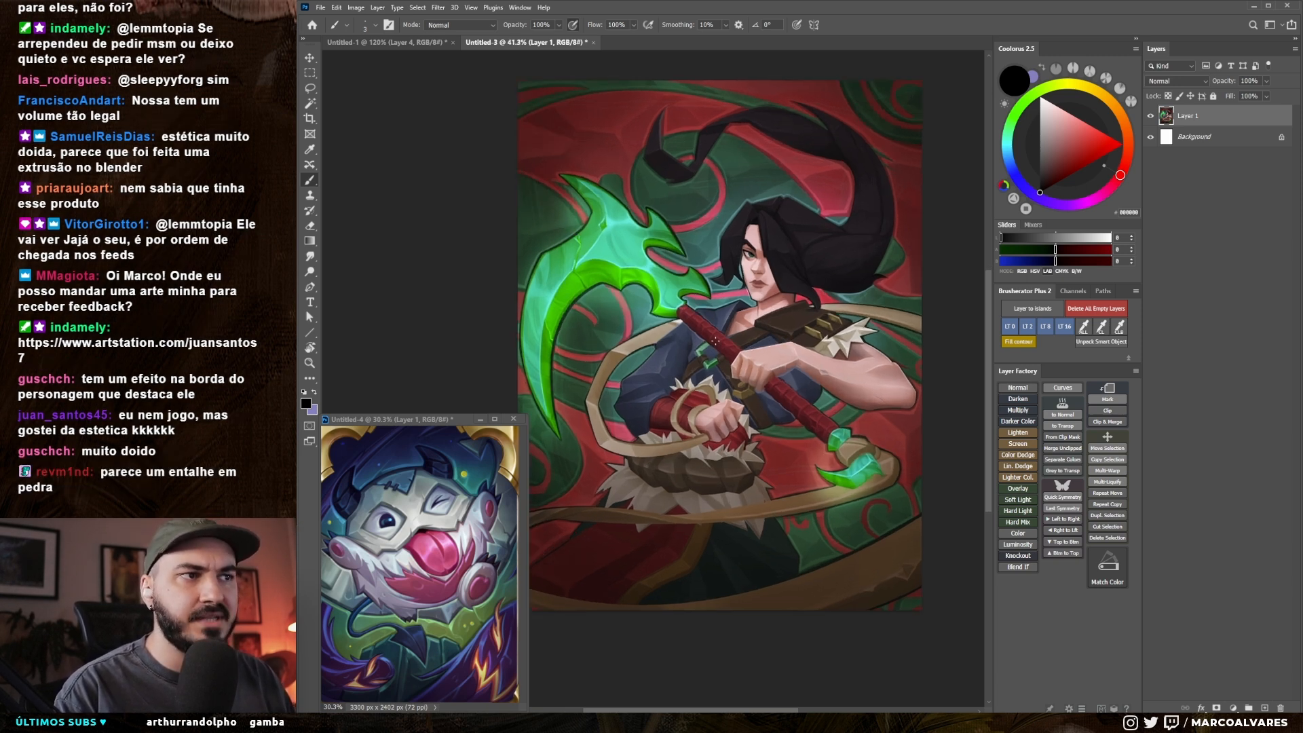
{"action": "left_click_drag", "start_coordinate": [704, 388], "coordinate": [705, 354]}
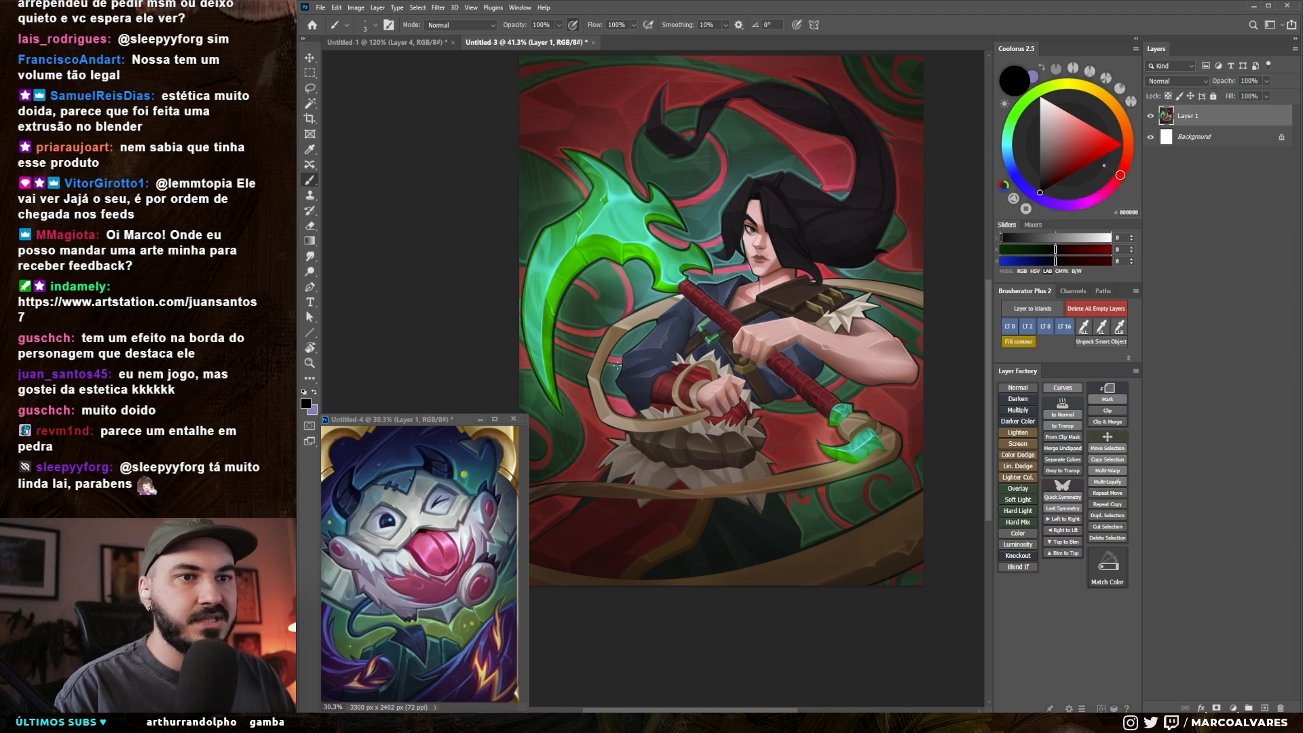
{"action": "key", "text": "ctrl+alt+shift+n"}
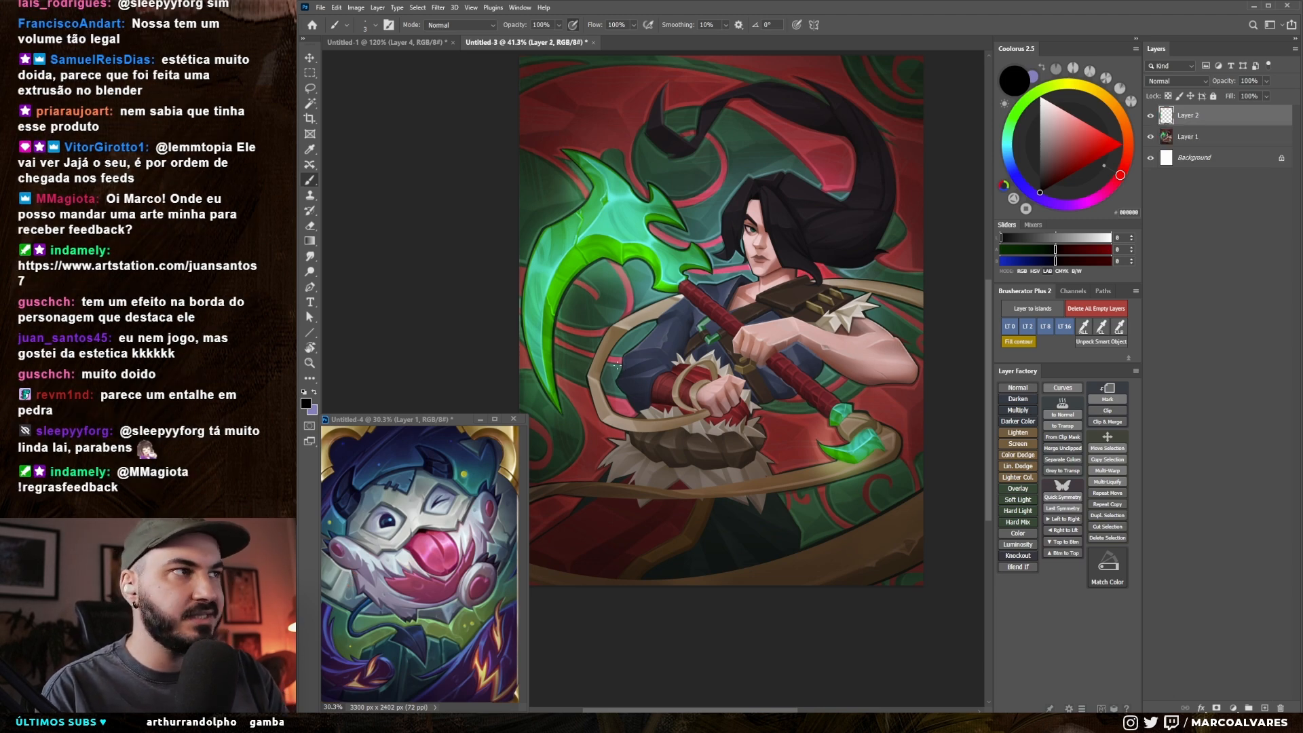
{"action": "left_click_drag", "start_coordinate": [625, 251], "coordinate": [678, 224]}
{"action": "left_click_drag", "start_coordinate": [664, 149], "coordinate": [711, 272]}
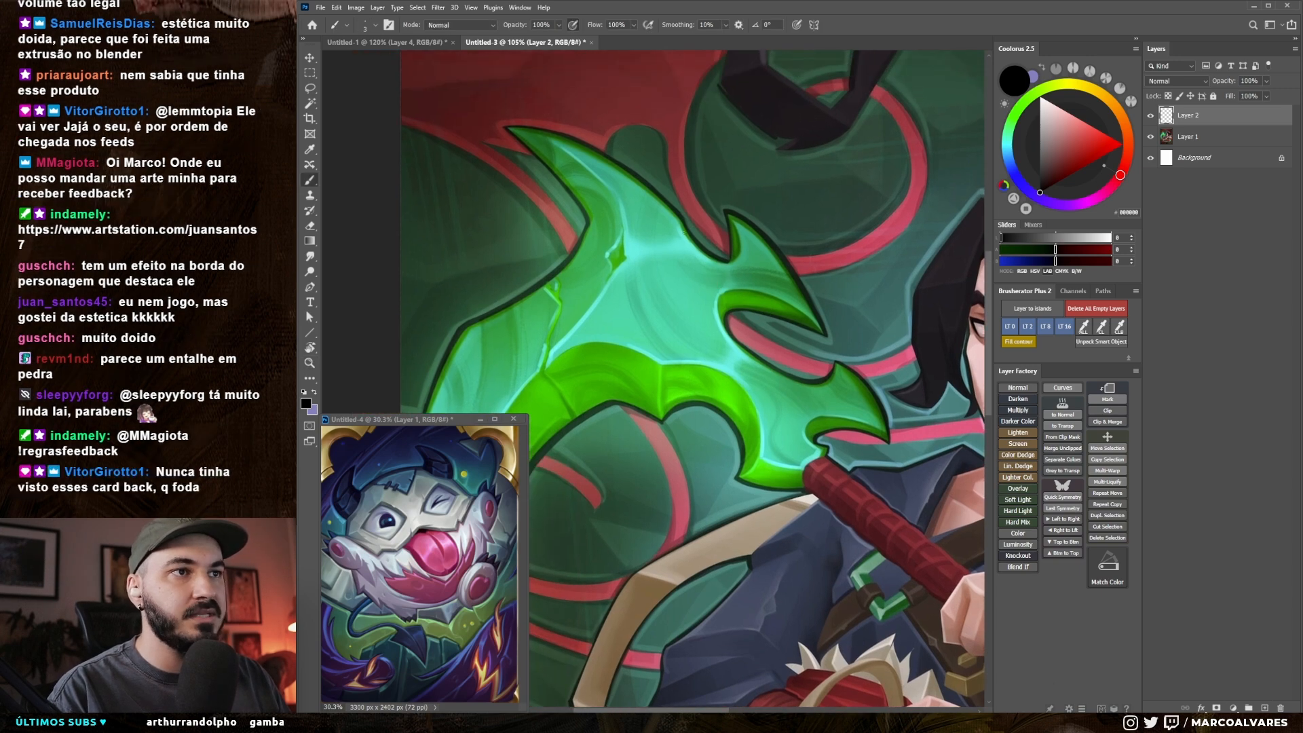
{"action": "right_click", "coordinate": [695, 226]}
{"action": "left_click_drag", "start_coordinate": [782, 156], "coordinate": [775, 188]}
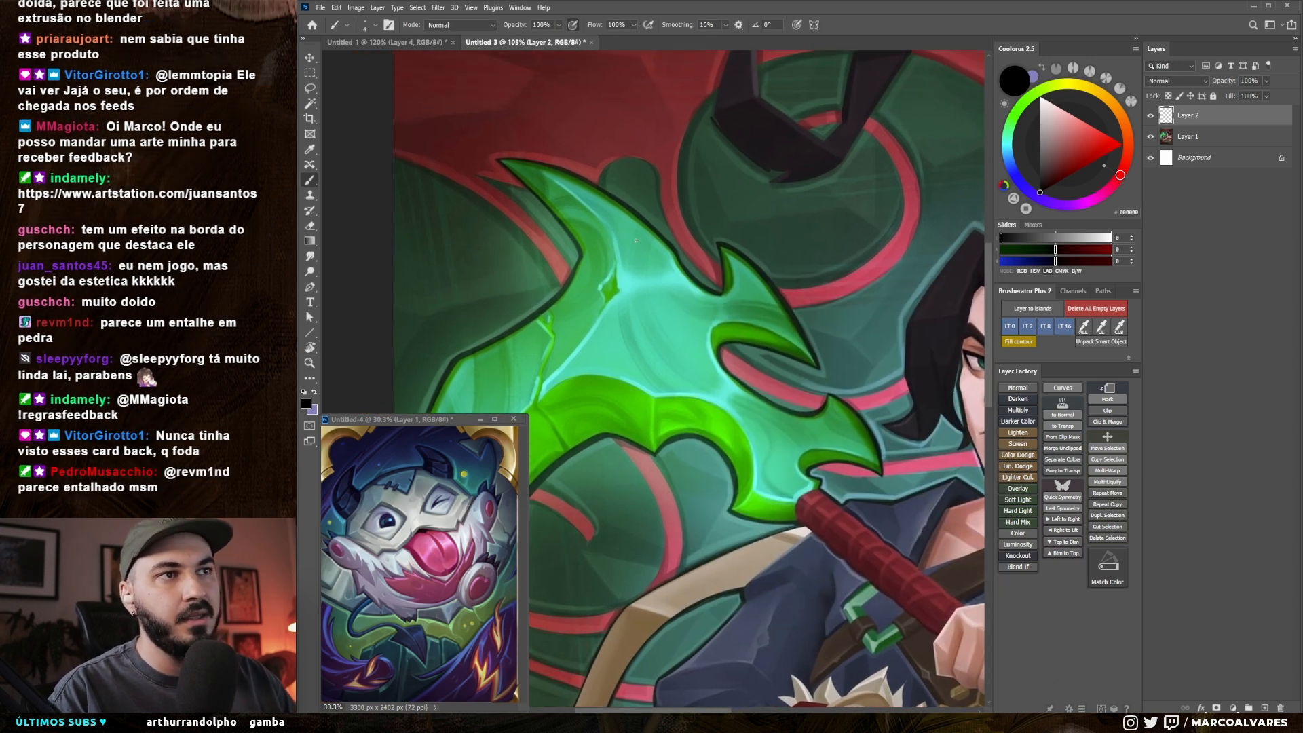
{"action": "key", "text": "x"}
{"action": "left_click", "coordinate": [1092, 200]}
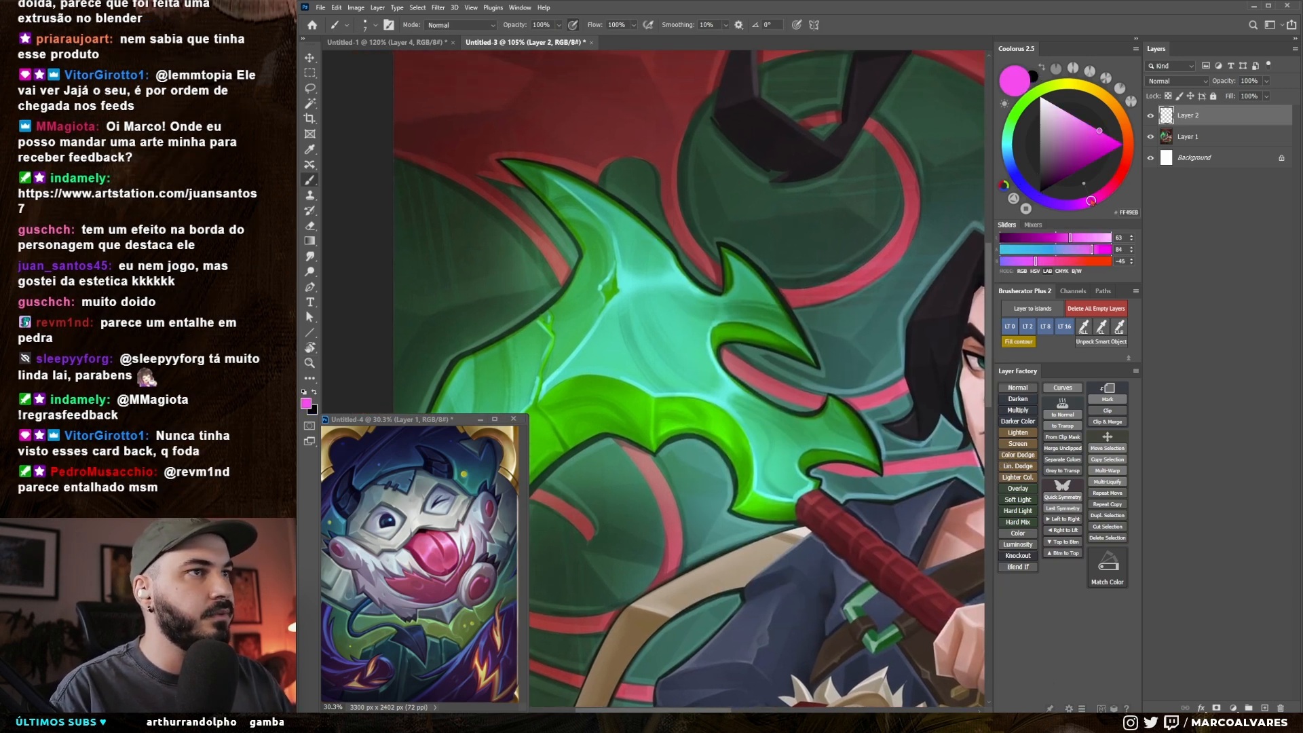
Step: Try marking the dark outline along the scythe blade's upper edge with magenta strokes, and undo the marks
{"action": "left_click_drag", "start_coordinate": [641, 190], "coordinate": [646, 192]}
{"action": "left_click_drag", "start_coordinate": [805, 372], "coordinate": [622, 392]}
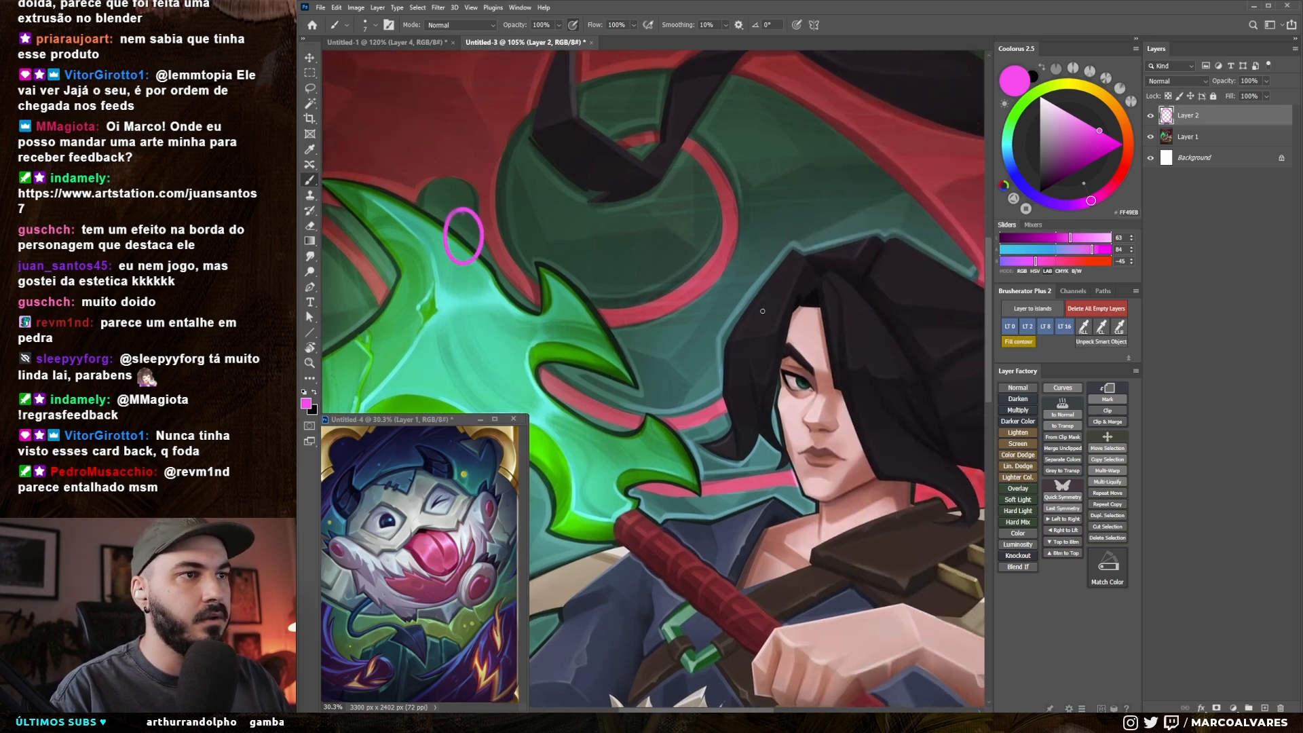
{"action": "key", "text": "ctrl+z"}
{"action": "left_click_drag", "start_coordinate": [570, 293], "coordinate": [648, 287]}
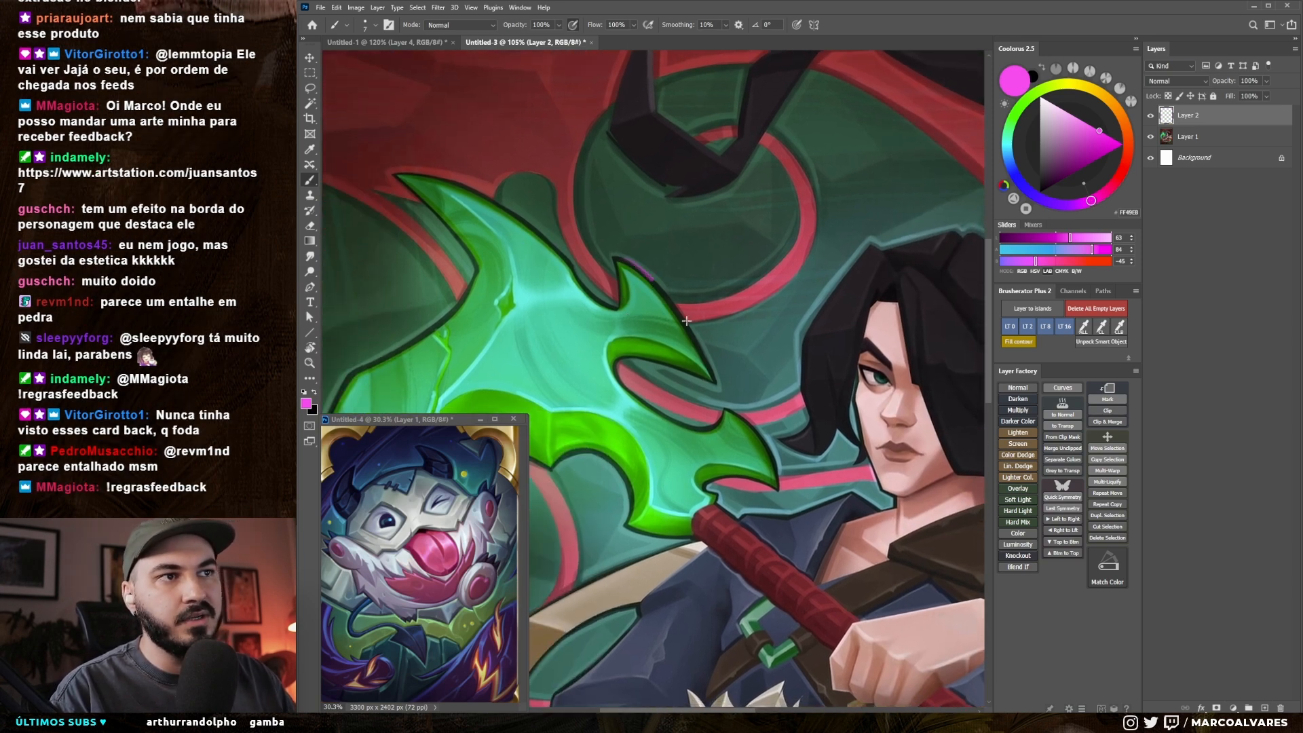
{"action": "scroll", "coordinate": [675, 292], "scroll_direction": "up", "scroll_amount": 3}
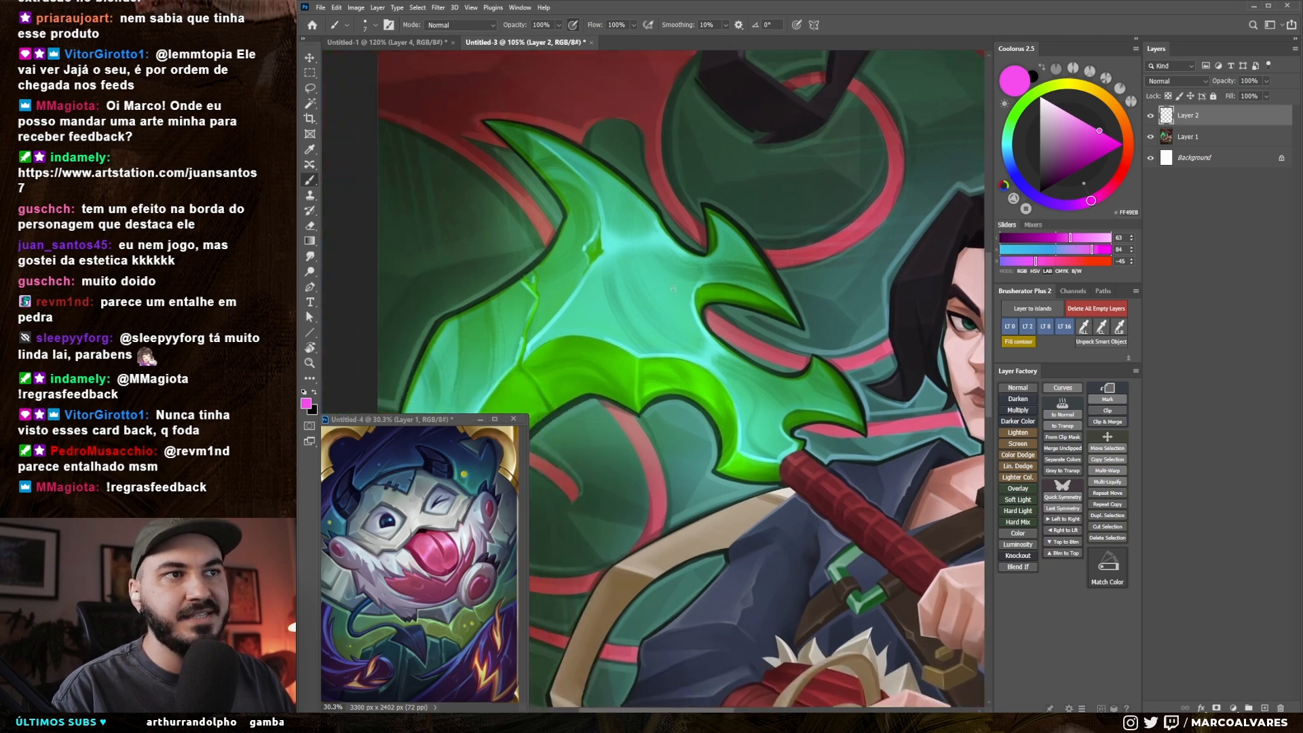
{"action": "scroll", "coordinate": [635, 198], "scroll_direction": "down", "scroll_amount": 5}
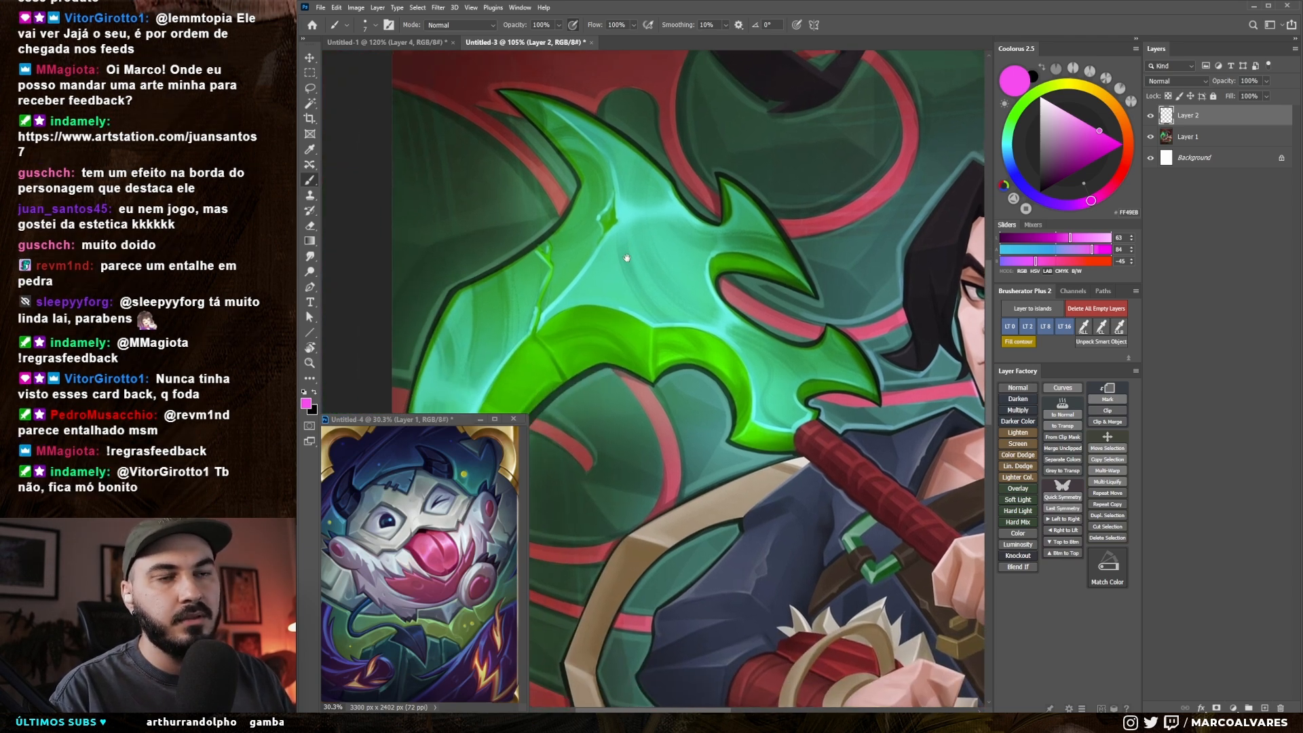
Step: Try tracing the lower edge of the creature's white fur in the reference document, and undo the strokes
{"action": "left_click", "coordinate": [383, 534]}
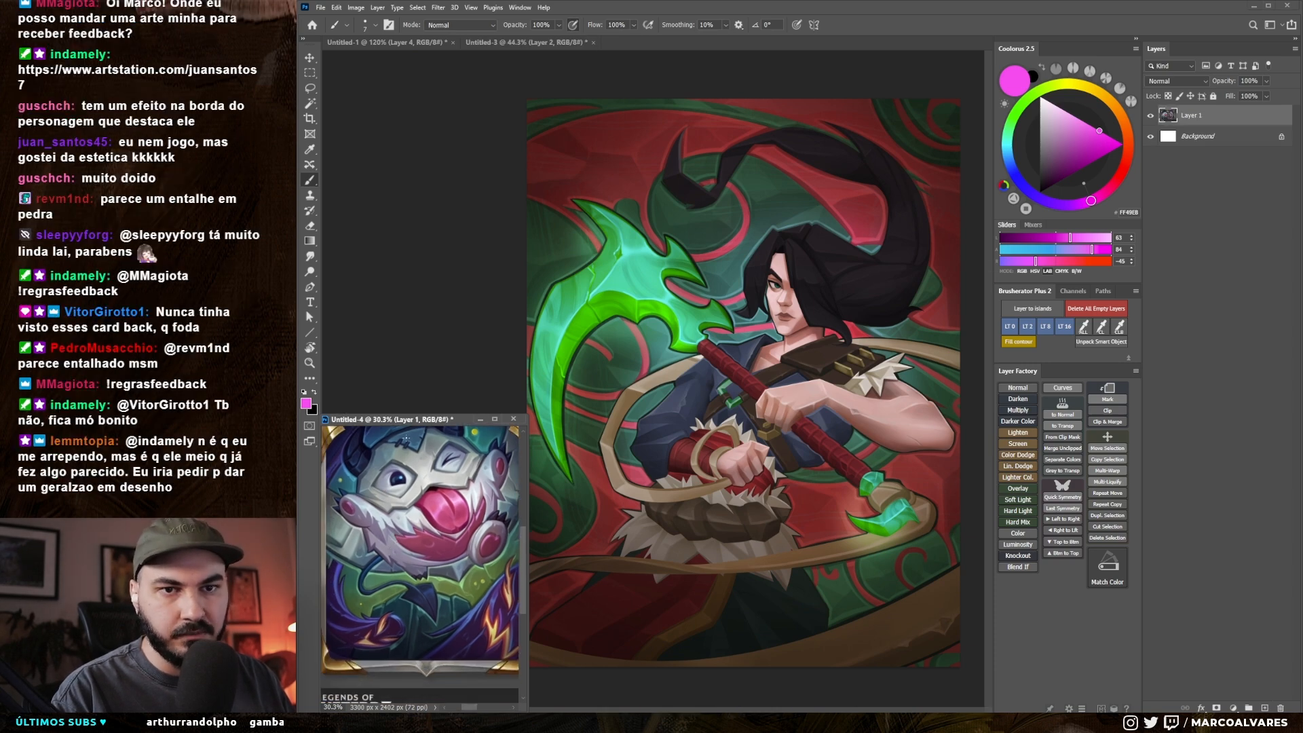
{"action": "key", "text": "z"}
{"action": "left_click_drag", "start_coordinate": [393, 510], "coordinate": [438, 505]}
{"action": "left_click_drag", "start_coordinate": [360, 541], "coordinate": [471, 495]}
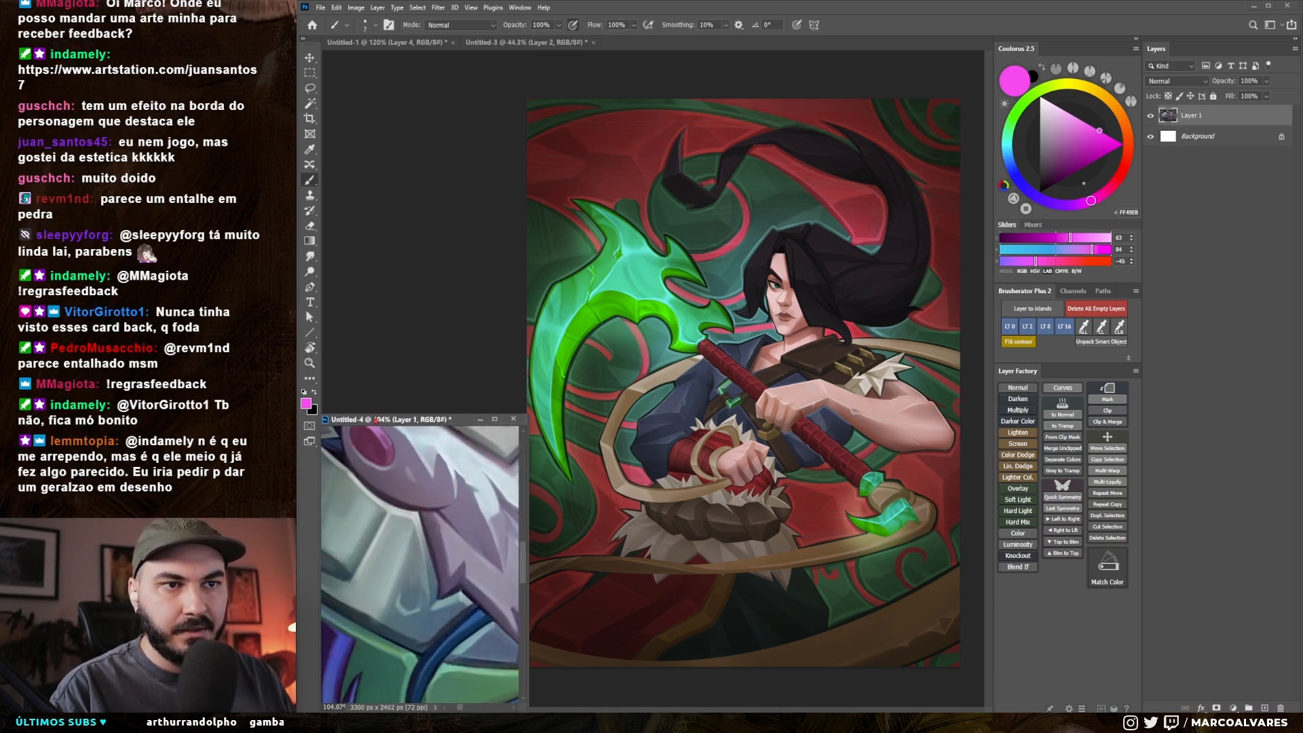
{"action": "key", "text": "ctrl+z"}
{"action": "mouse_move", "coordinate": [444, 532]}
{"action": "left_mouse_down"}
{"action": "mouse_move", "coordinate": [452, 587]}
{"action": "mouse_move", "coordinate": [375, 539]}
{"action": "mouse_move", "coordinate": [415, 561]}
{"action": "left_mouse_up"}
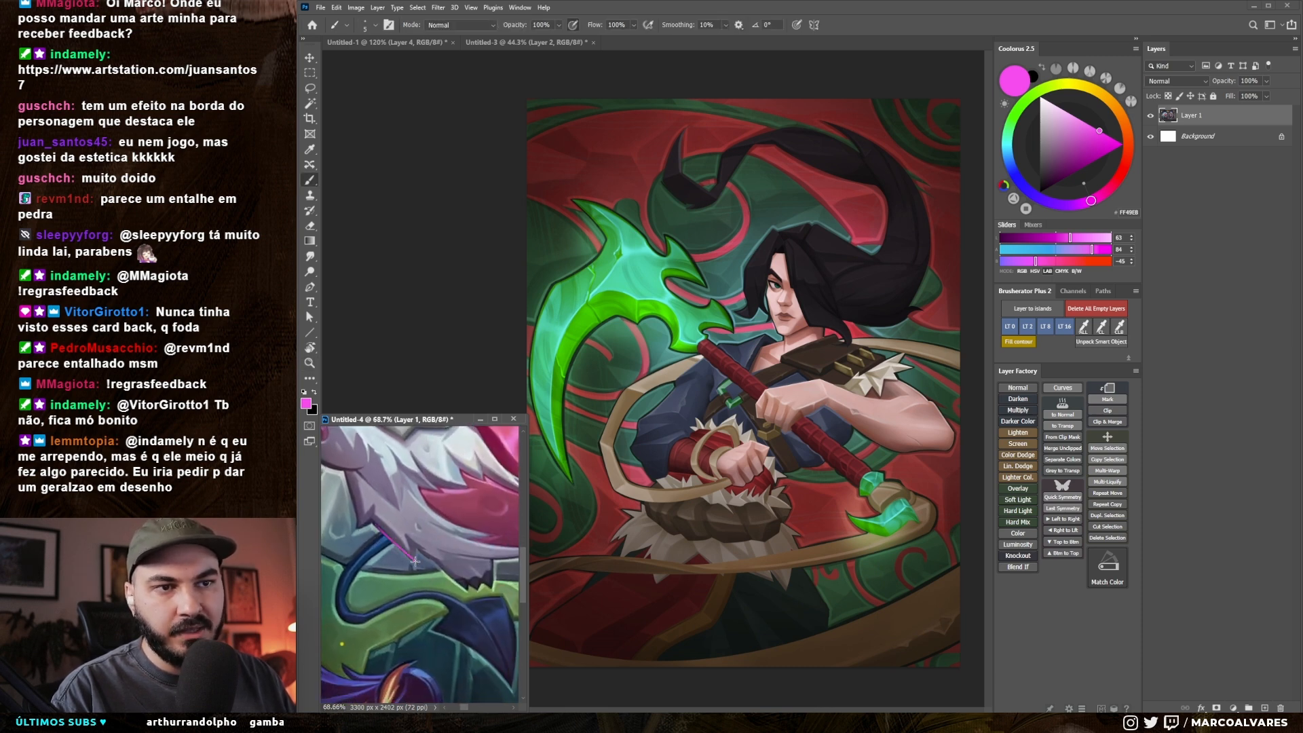
{"action": "key", "text": "ctrl+z"}
Step: Try marking the outlines around the reference creature's blue tail and nearby shapes, and undo the strokes
{"action": "left_click_drag", "start_coordinate": [364, 604], "coordinate": [402, 557]}
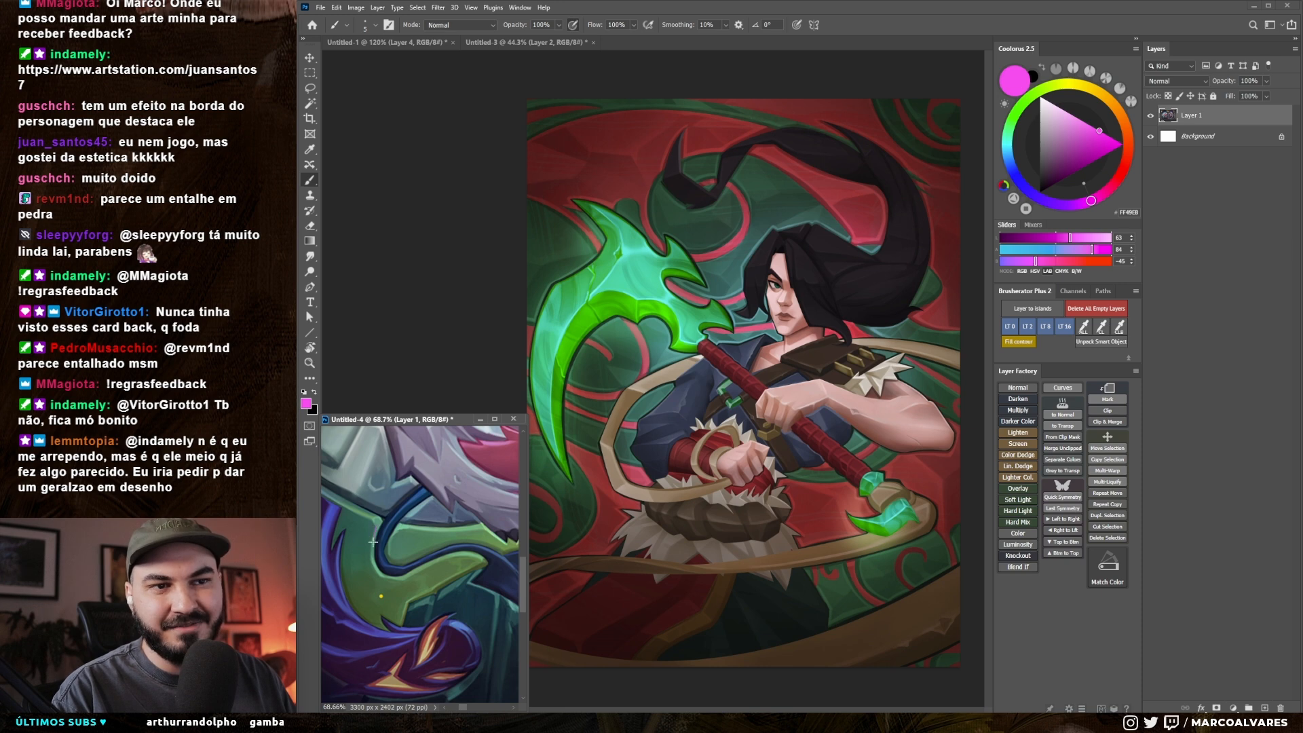
{"action": "mouse_move", "coordinate": [399, 529]}
{"action": "left_mouse_down"}
{"action": "mouse_move", "coordinate": [370, 528]}
{"action": "mouse_move", "coordinate": [424, 526]}
{"action": "left_mouse_up"}
{"action": "left_click_drag", "start_coordinate": [434, 526], "coordinate": [461, 533]}
{"action": "mouse_move", "coordinate": [465, 529]}
{"action": "left_mouse_down"}
{"action": "mouse_move", "coordinate": [493, 500]}
{"action": "mouse_move", "coordinate": [459, 548]}
{"action": "mouse_move", "coordinate": [484, 476]}
{"action": "mouse_move", "coordinate": [470, 508]}
{"action": "left_mouse_up"}
{"action": "key", "text": "b"}
{"action": "key", "text": "ctrl+z"}
{"action": "mouse_move", "coordinate": [490, 449]}
{"action": "left_mouse_down"}
{"action": "mouse_move", "coordinate": [431, 565]}
{"action": "mouse_move", "coordinate": [464, 449]}
{"action": "mouse_move", "coordinate": [467, 468]}
{"action": "mouse_move", "coordinate": [485, 440]}
{"action": "mouse_move", "coordinate": [466, 509]}
{"action": "left_mouse_up"}
{"action": "mouse_move", "coordinate": [390, 469]}
{"action": "left_mouse_down"}
{"action": "mouse_move", "coordinate": [442, 485]}
{"action": "mouse_move", "coordinate": [455, 543]}
{"action": "left_mouse_up"}
{"action": "key", "text": "ctrl+z"}
{"action": "key", "text": "ctrl+z"}
{"action": "key", "text": "ctrl+z"}
{"action": "key", "text": "ctrl+z"}
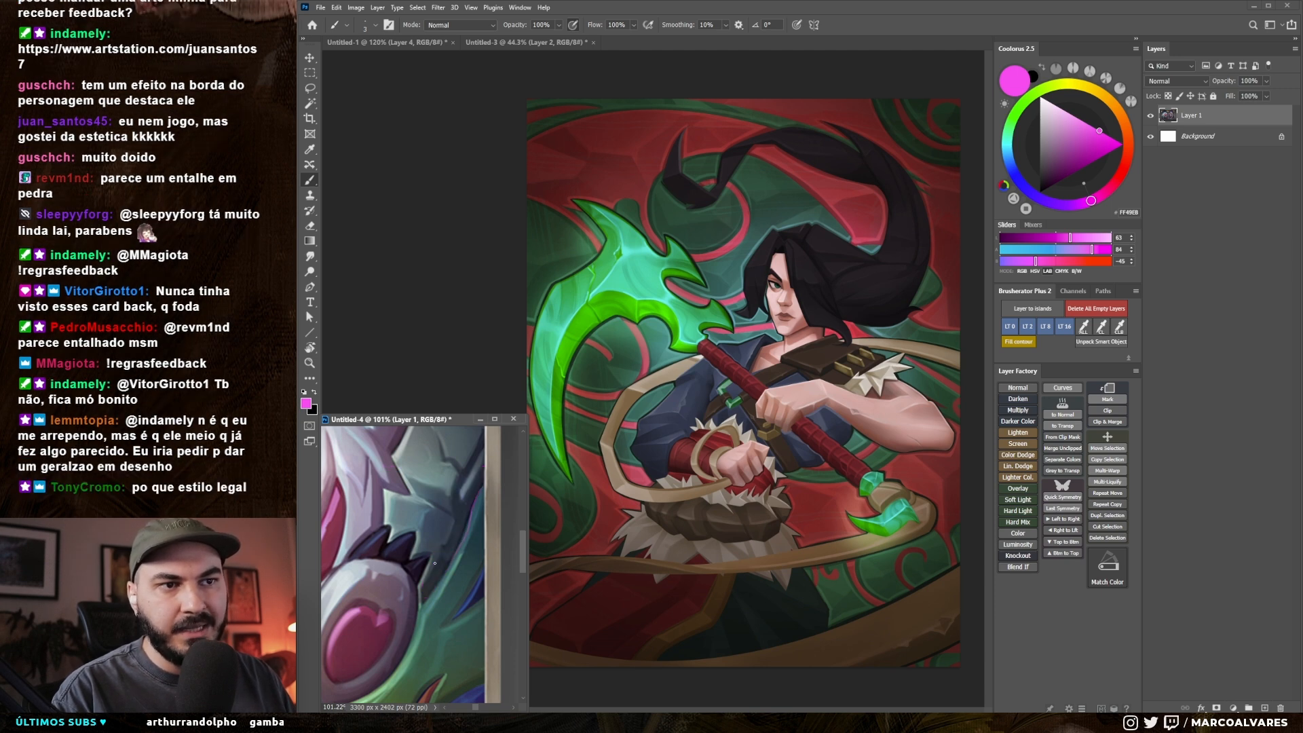
Step: Compare the outlines around the reference creature's face and tail with those of the whole jade warrior artwork
{"action": "left_click_drag", "start_coordinate": [427, 575], "coordinate": [400, 527]}
{"action": "left_click_drag", "start_coordinate": [403, 532], "coordinate": [485, 552]}
{"action": "left_click_drag", "start_coordinate": [442, 489], "coordinate": [443, 556]}
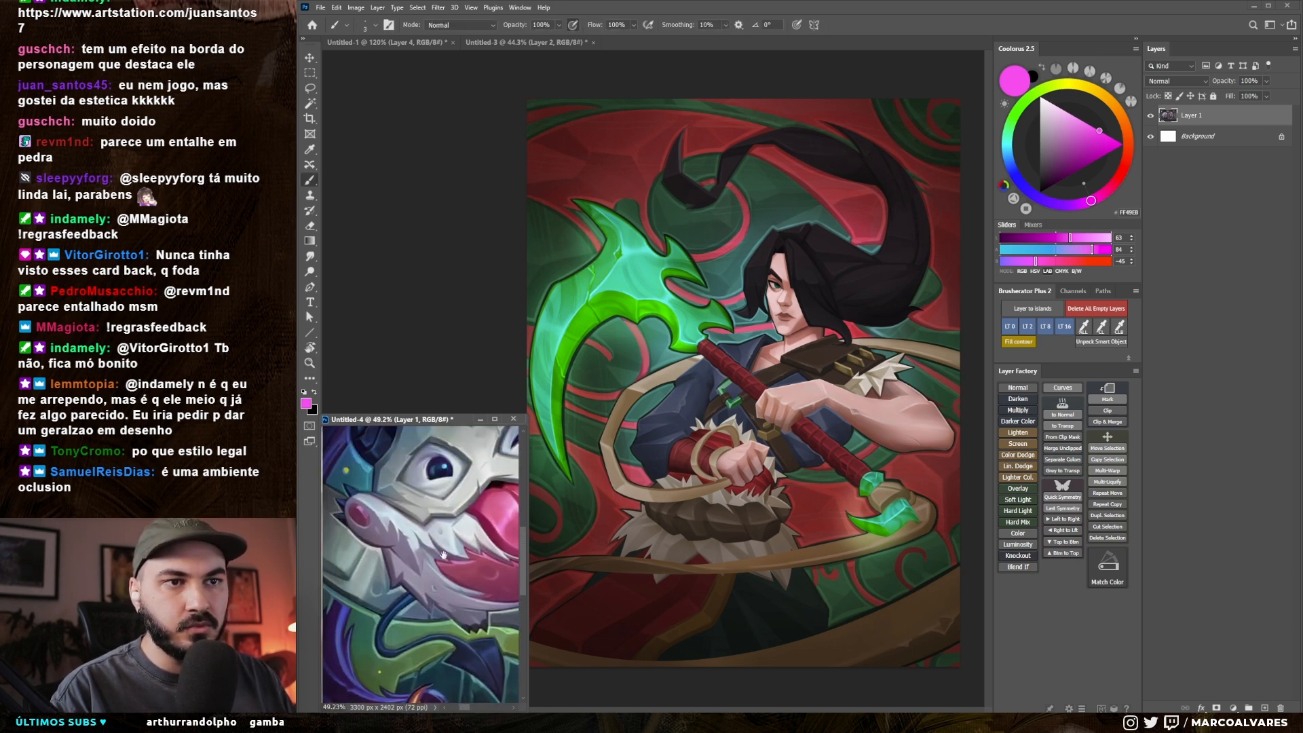
{"action": "left_click", "coordinate": [649, 297]}
{"action": "left_click_drag", "start_coordinate": [650, 297], "coordinate": [654, 395]}
{"action": "left_click_drag", "start_coordinate": [663, 345], "coordinate": [749, 346]}
{"action": "left_click_drag", "start_coordinate": [631, 318], "coordinate": [618, 325]}
{"action": "key", "text": "ctrl+z"}
{"action": "left_click_drag", "start_coordinate": [683, 443], "coordinate": [637, 469]}
{"action": "left_click_drag", "start_coordinate": [682, 512], "coordinate": [682, 459]}
{"action": "left_click_drag", "start_coordinate": [685, 399], "coordinate": [678, 395]}
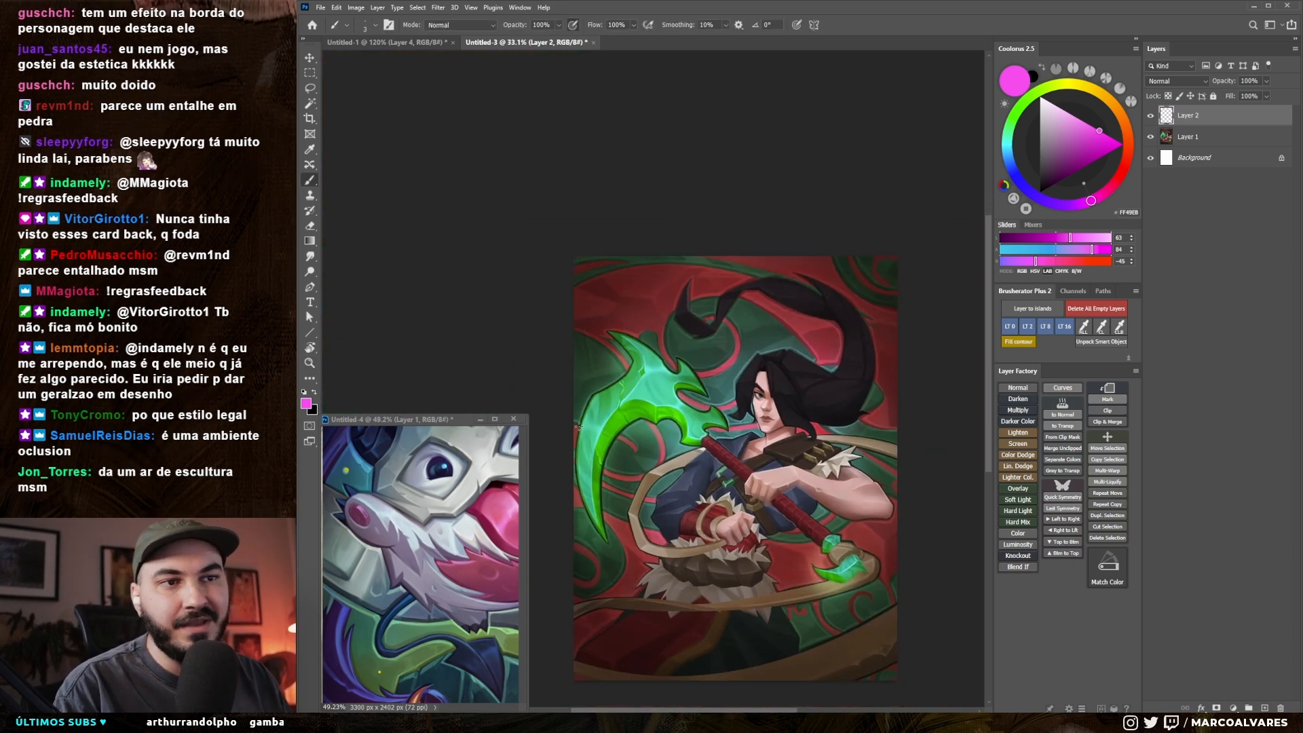
Step: Examine how shapes are separated from each other on the creature and Jinx card backs in the reference document
{"action": "left_click", "coordinate": [472, 558]}
{"action": "left_click_drag", "start_coordinate": [472, 558], "coordinate": [455, 559]}
{"action": "left_click_drag", "start_coordinate": [454, 560], "coordinate": [402, 557]}
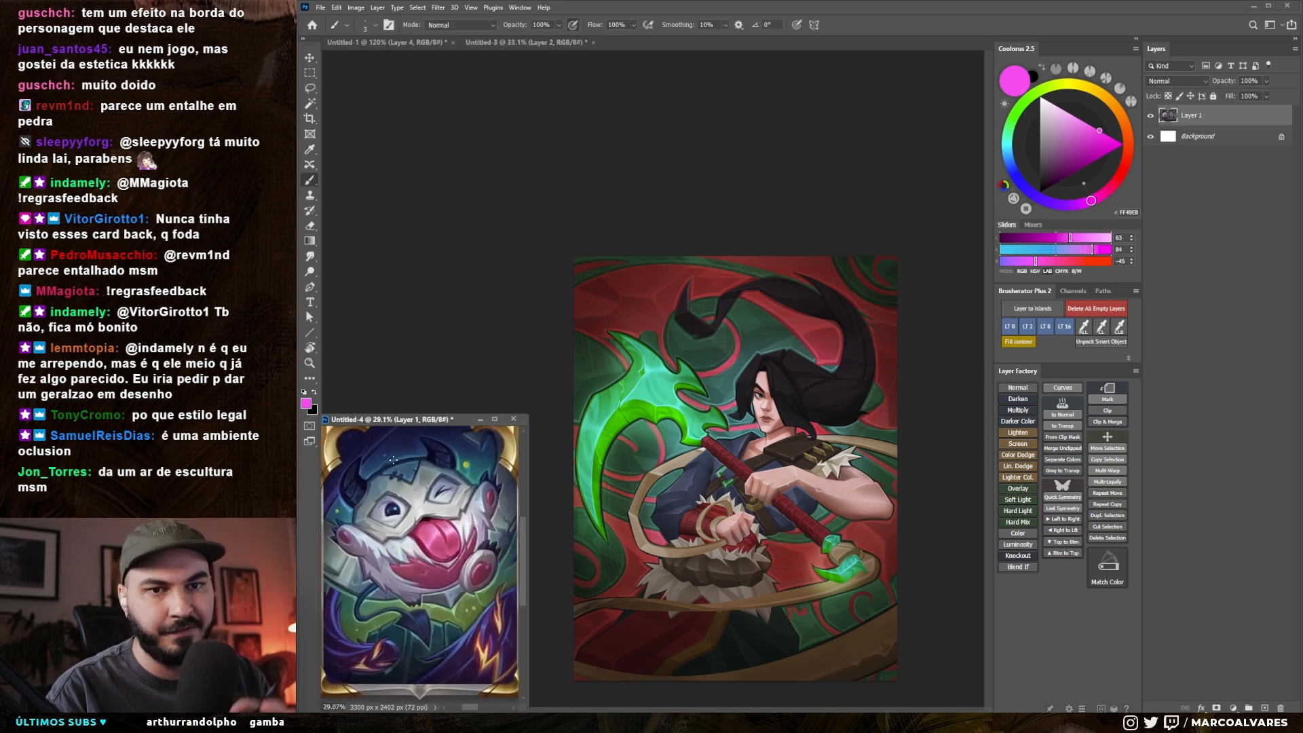
{"action": "left_click_drag", "start_coordinate": [505, 588], "coordinate": [381, 590]}
{"action": "mouse_move", "coordinate": [461, 571]}
{"action": "left_mouse_down"}
{"action": "mouse_move", "coordinate": [488, 559]}
{"action": "mouse_move", "coordinate": [491, 545]}
{"action": "mouse_move", "coordinate": [459, 571]}
{"action": "mouse_move", "coordinate": [477, 549]}
{"action": "left_mouse_up"}
{"action": "left_click_drag", "start_coordinate": [454, 440], "coordinate": [456, 457]}
{"action": "key", "text": "bracketright"}
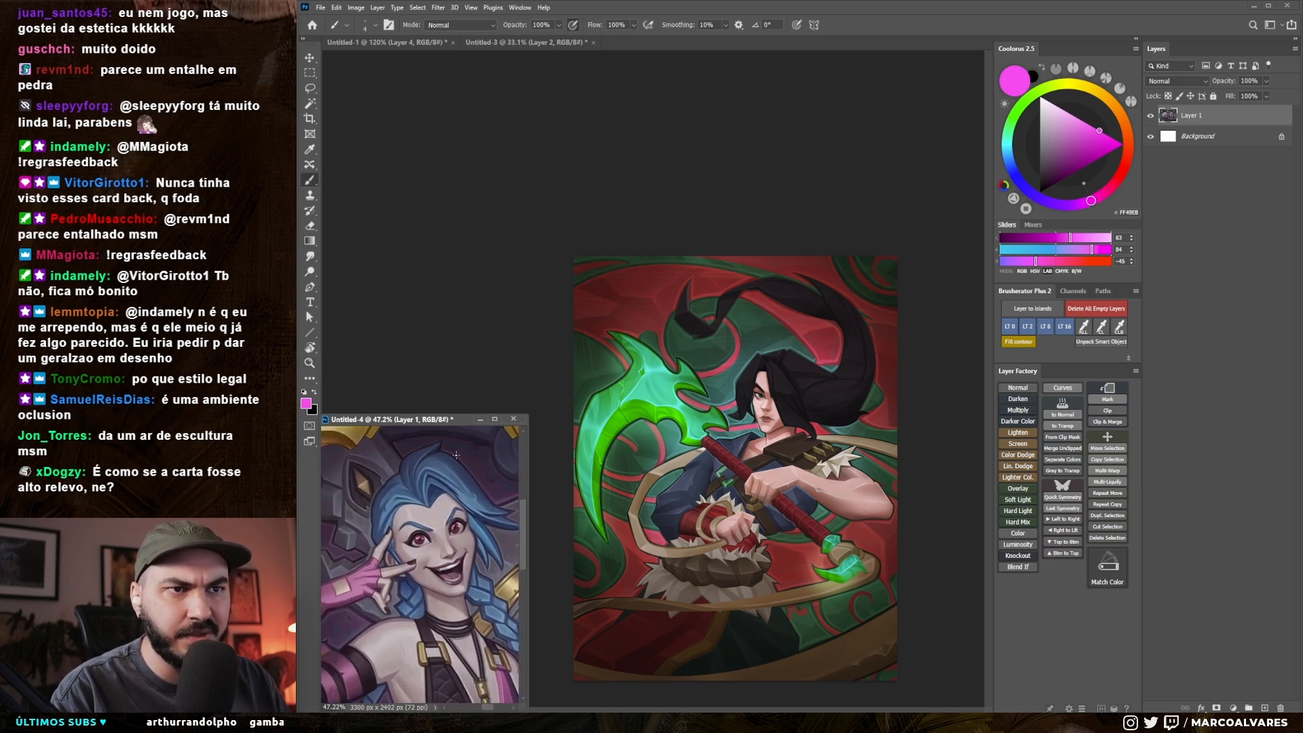
{"action": "left_click_drag", "start_coordinate": [475, 546], "coordinate": [441, 563]}
{"action": "left_click_drag", "start_coordinate": [487, 617], "coordinate": [449, 564]}
Step: Examine the dark outlines around the scythe blade, arms and staff in the jade warrior artwork
{"action": "left_click", "coordinate": [740, 469]}
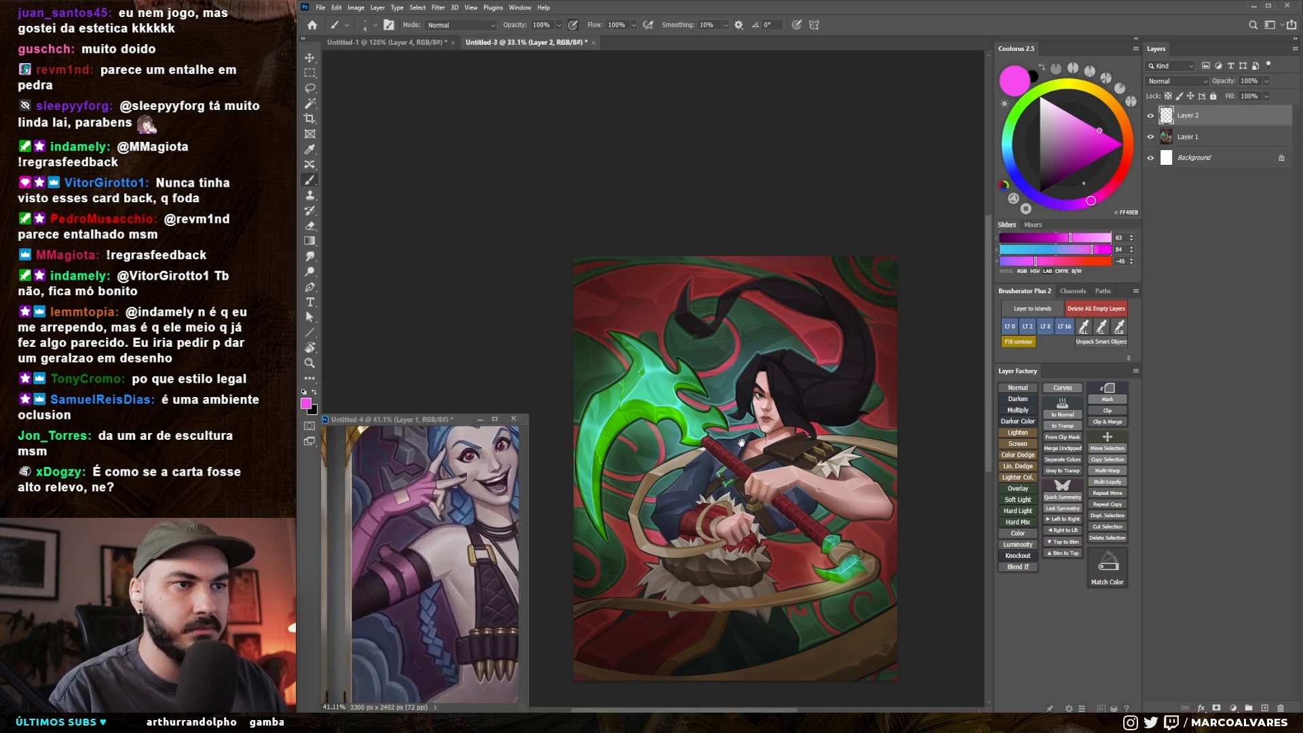
{"action": "left_click_drag", "start_coordinate": [740, 470], "coordinate": [762, 440]}
{"action": "mouse_move", "coordinate": [635, 411]}
{"action": "left_mouse_down"}
{"action": "mouse_move", "coordinate": [676, 400]}
{"action": "mouse_move", "coordinate": [648, 435]}
{"action": "left_mouse_up"}
{"action": "left_click_drag", "start_coordinate": [648, 434], "coordinate": [677, 414]}
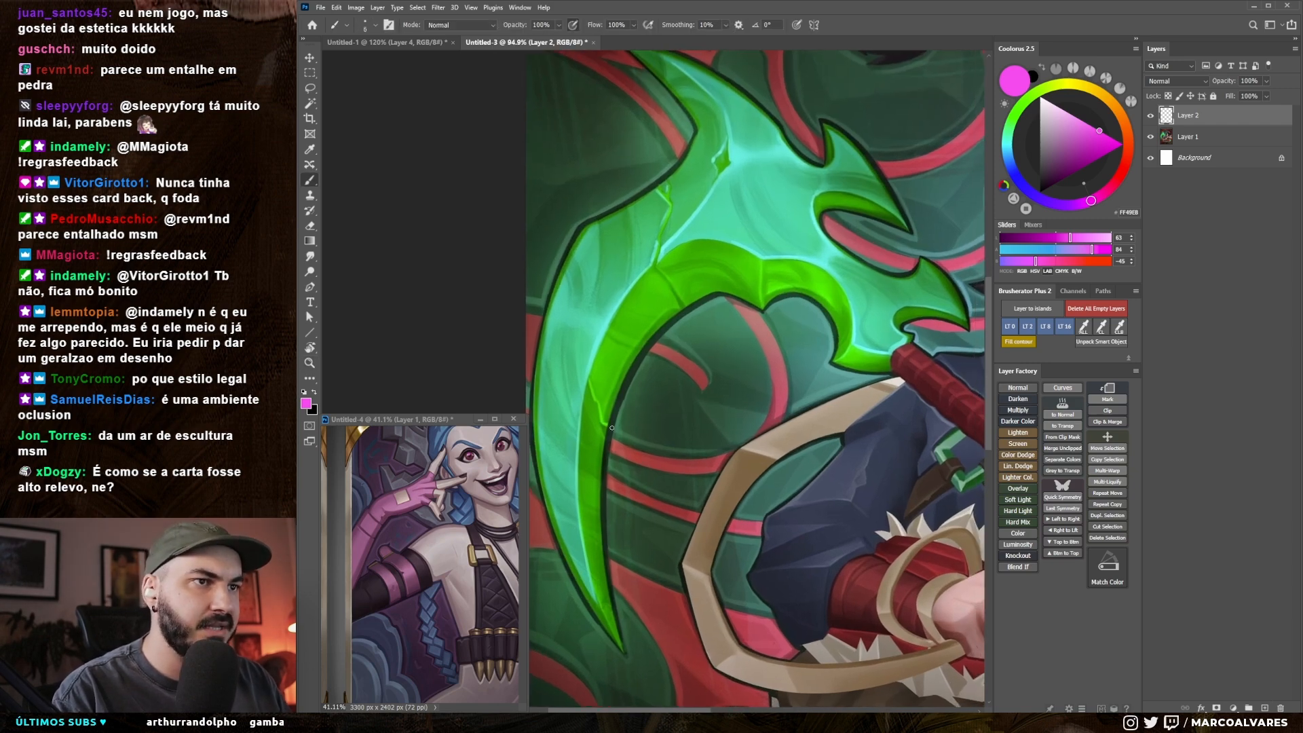
{"action": "mouse_move", "coordinate": [632, 468]}
{"action": "left_mouse_down"}
{"action": "mouse_move", "coordinate": [603, 470]}
{"action": "mouse_move", "coordinate": [626, 430]}
{"action": "mouse_move", "coordinate": [606, 334]}
{"action": "left_mouse_up"}
{"action": "left_click_drag", "start_coordinate": [673, 432], "coordinate": [647, 448]}
{"action": "left_click_drag", "start_coordinate": [846, 369], "coordinate": [886, 371]}
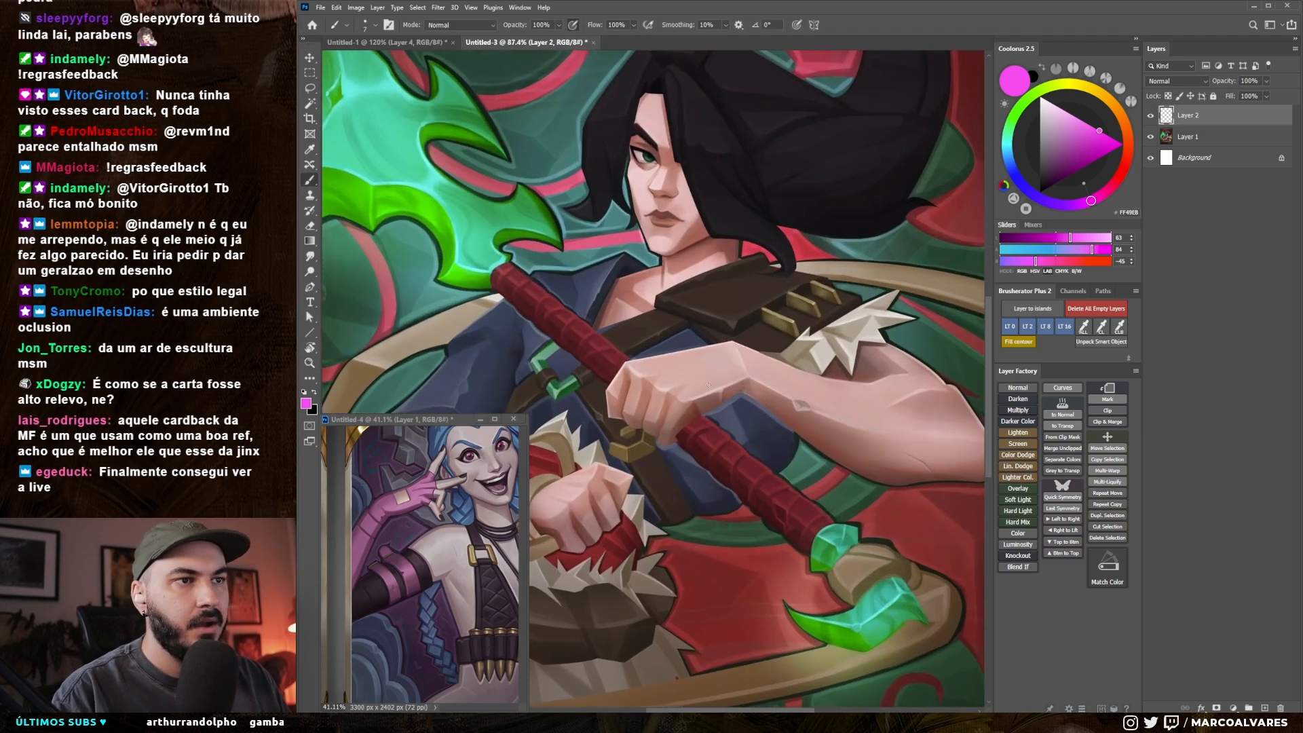
Step: Try marking the edges around the warrior's hands and staff with magenta strokes, and undo the marks
{"action": "mouse_move", "coordinate": [650, 429]}
{"action": "left_mouse_down"}
{"action": "mouse_move", "coordinate": [697, 440]}
{"action": "mouse_move", "coordinate": [670, 414]}
{"action": "mouse_move", "coordinate": [645, 436]}
{"action": "left_mouse_up"}
{"action": "key", "text": "ctrl+z"}
{"action": "left_click_drag", "start_coordinate": [720, 389], "coordinate": [729, 378]}
{"action": "key", "text": "ctrl+z"}
{"action": "left_click_drag", "start_coordinate": [668, 455], "coordinate": [658, 453]}
{"action": "left_click_drag", "start_coordinate": [658, 453], "coordinate": [734, 422]}
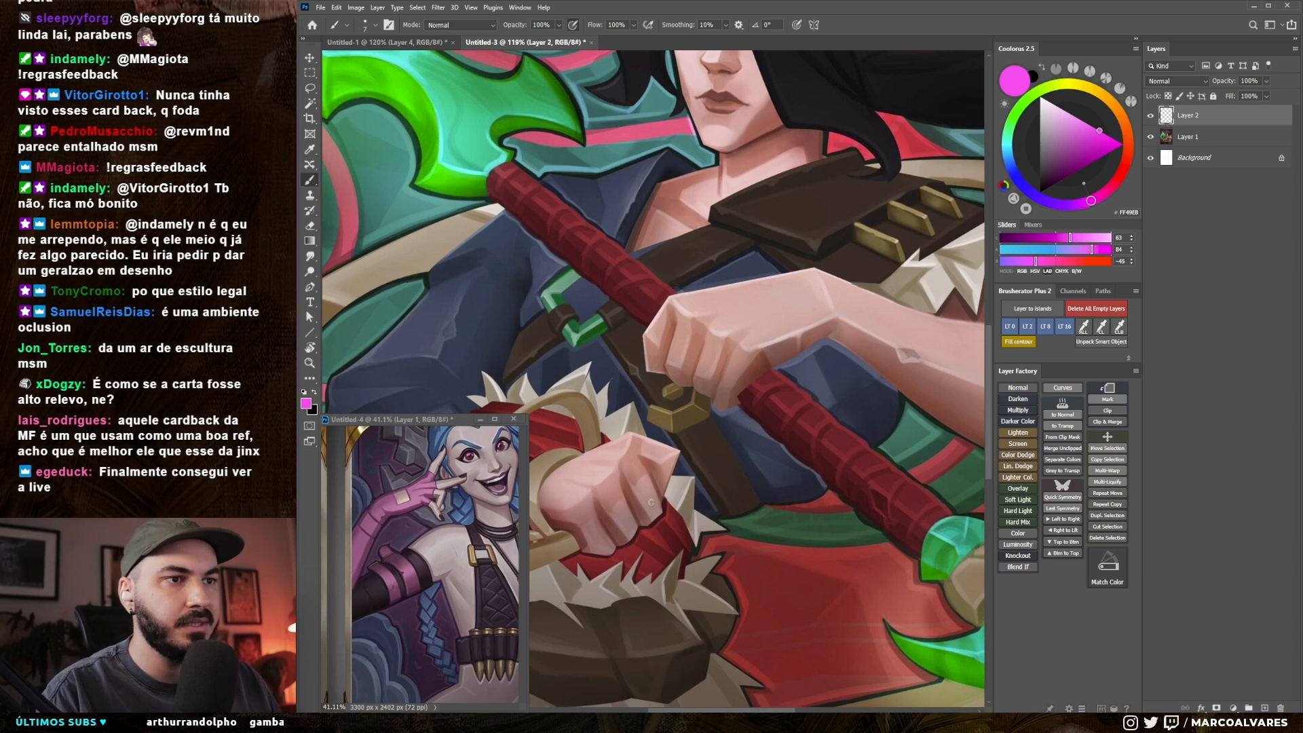
Step: Paint a thin very dark red (#270007) outline along the lower edge of the warrior's upper hand and forearm
{"action": "key", "text": "x"}
{"action": "left_click", "coordinate": [655, 527], "text": "alt"}
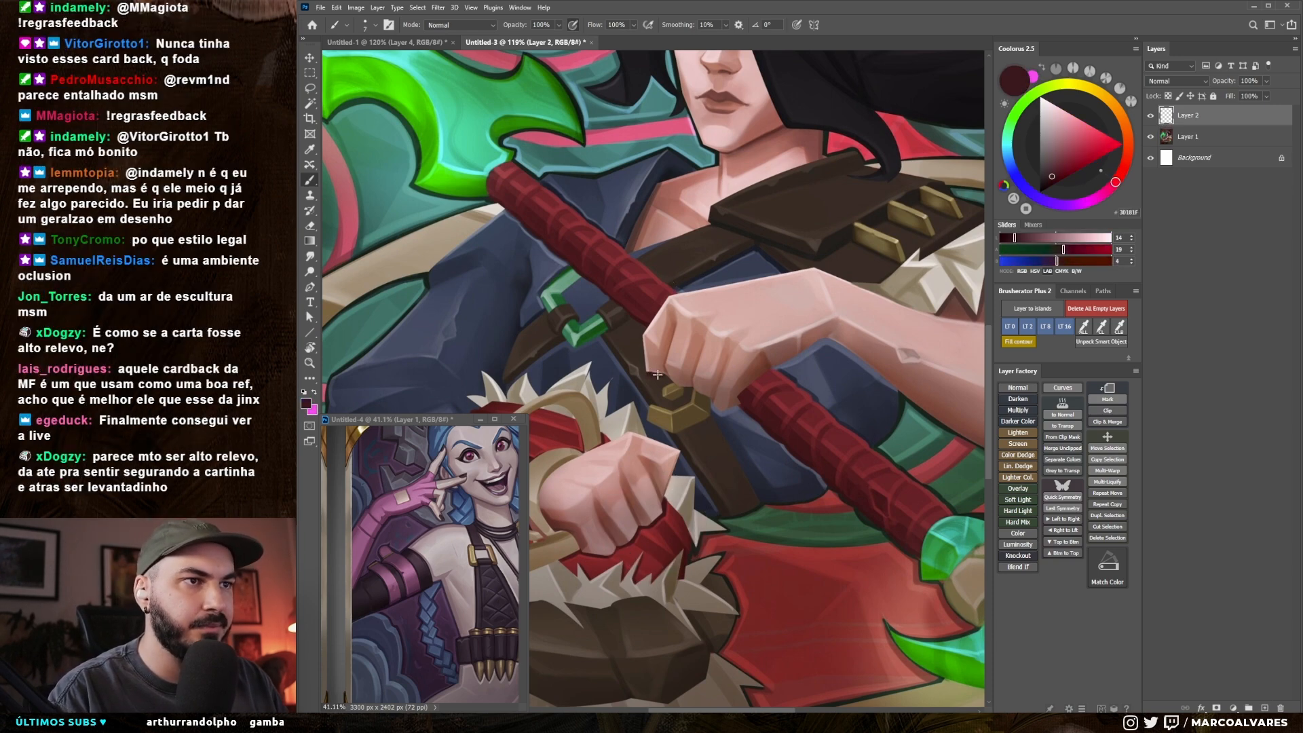
{"action": "left_click", "coordinate": [1053, 185]}
{"action": "key", "text": "["}
{"action": "key", "text": "["}
{"action": "key", "text": "["}
{"action": "mouse_move", "coordinate": [647, 371]}
{"action": "left_mouse_down"}
{"action": "mouse_move", "coordinate": [728, 408]}
{"action": "mouse_move", "coordinate": [804, 353]}
{"action": "left_mouse_up"}
{"action": "key", "text": "]"}
{"action": "key", "text": "["}
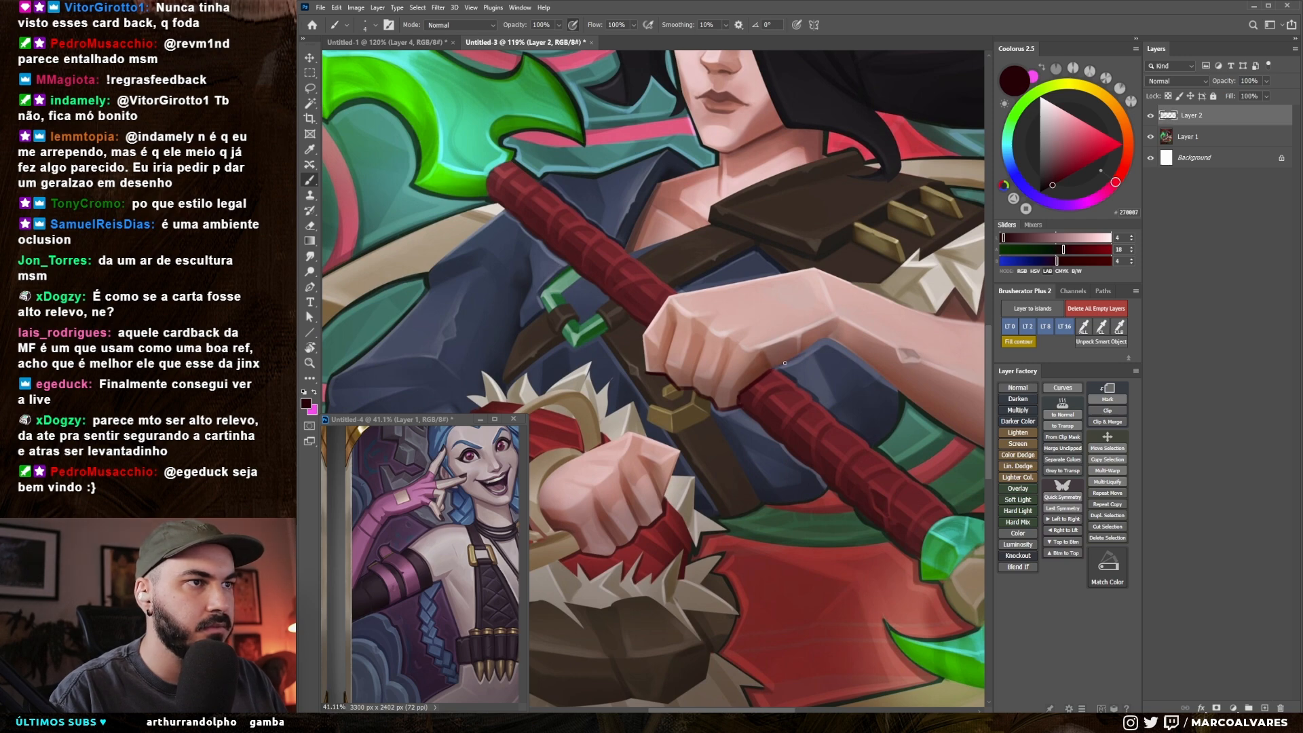
Step: Touch up the outline around the belt buckle with a thicker brush in dark brown (#2C211B) sampled from the artwork
{"action": "key", "text": "bracketright"}
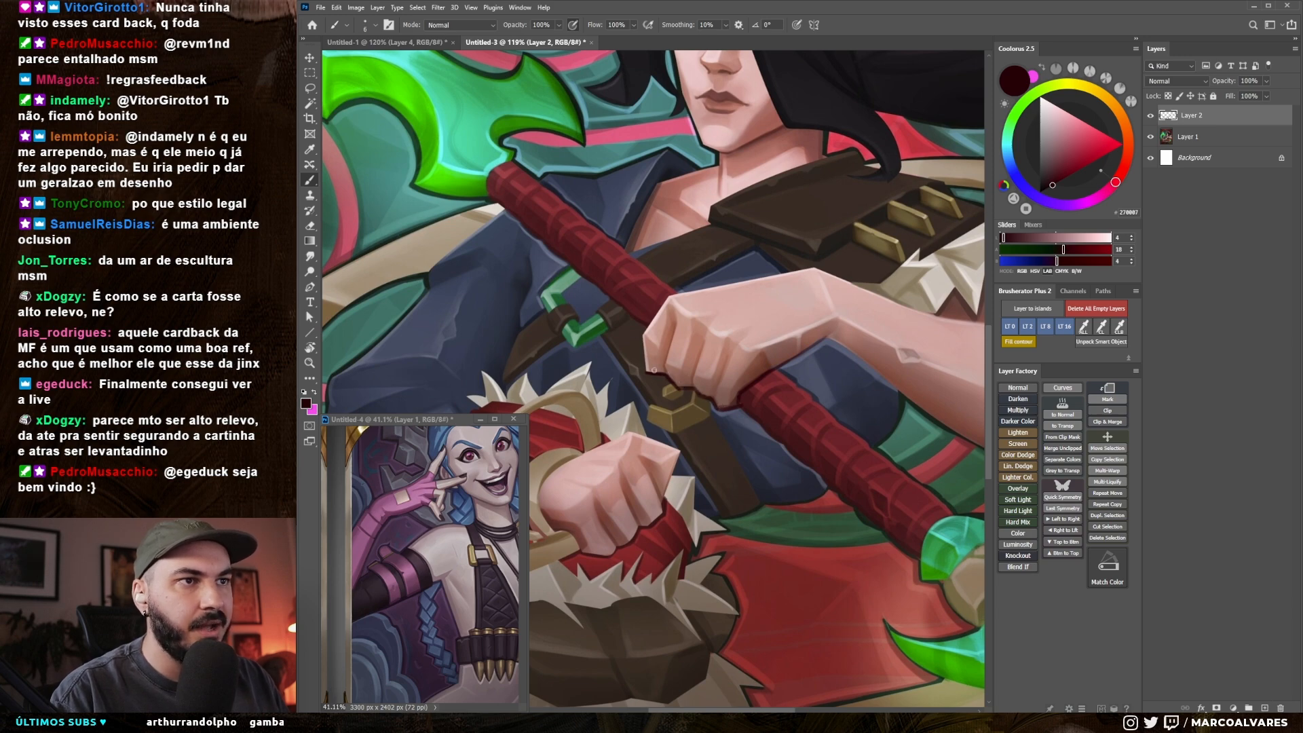
{"action": "key", "text": "bracketright"}
{"action": "left_click", "coordinate": [671, 435], "text": "alt"}
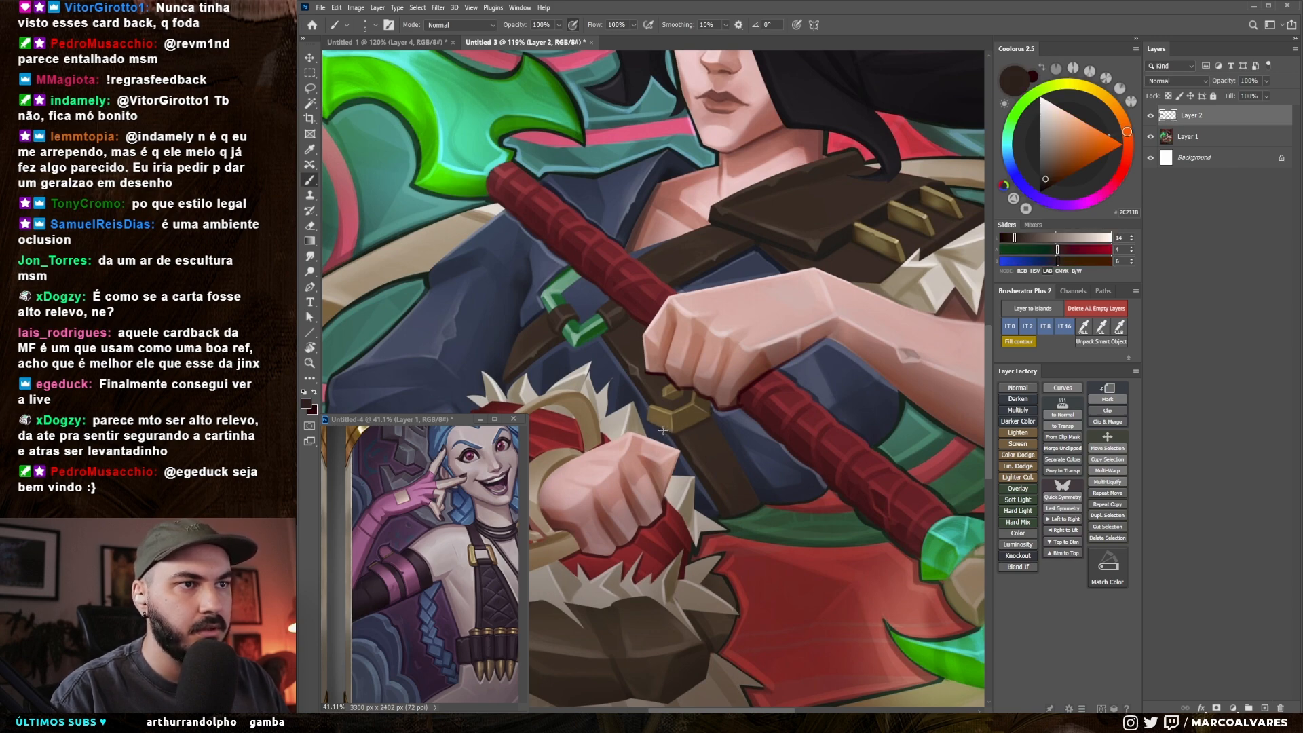
{"action": "left_click_drag", "start_coordinate": [672, 428], "coordinate": [620, 434]}
{"action": "mouse_move", "coordinate": [722, 440]}
{"action": "left_mouse_down"}
{"action": "mouse_move", "coordinate": [748, 438]}
{"action": "mouse_move", "coordinate": [709, 447]}
{"action": "left_mouse_up"}
Step: Compare the full Jinx card back with the full warrior artwork and inspect the area around the fists
{"action": "left_click", "coordinate": [436, 566]}
{"action": "left_click_drag", "start_coordinate": [468, 561], "coordinate": [445, 562]}
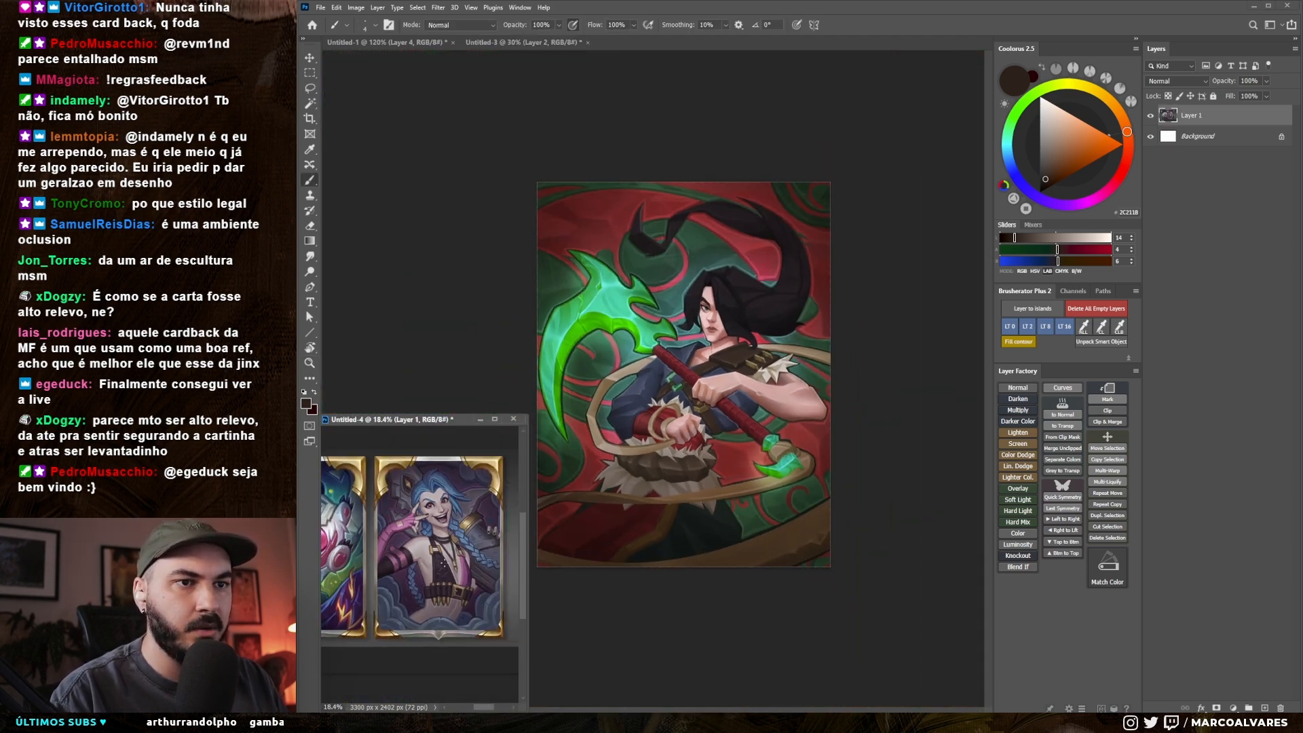
{"action": "left_click", "coordinate": [662, 419]}
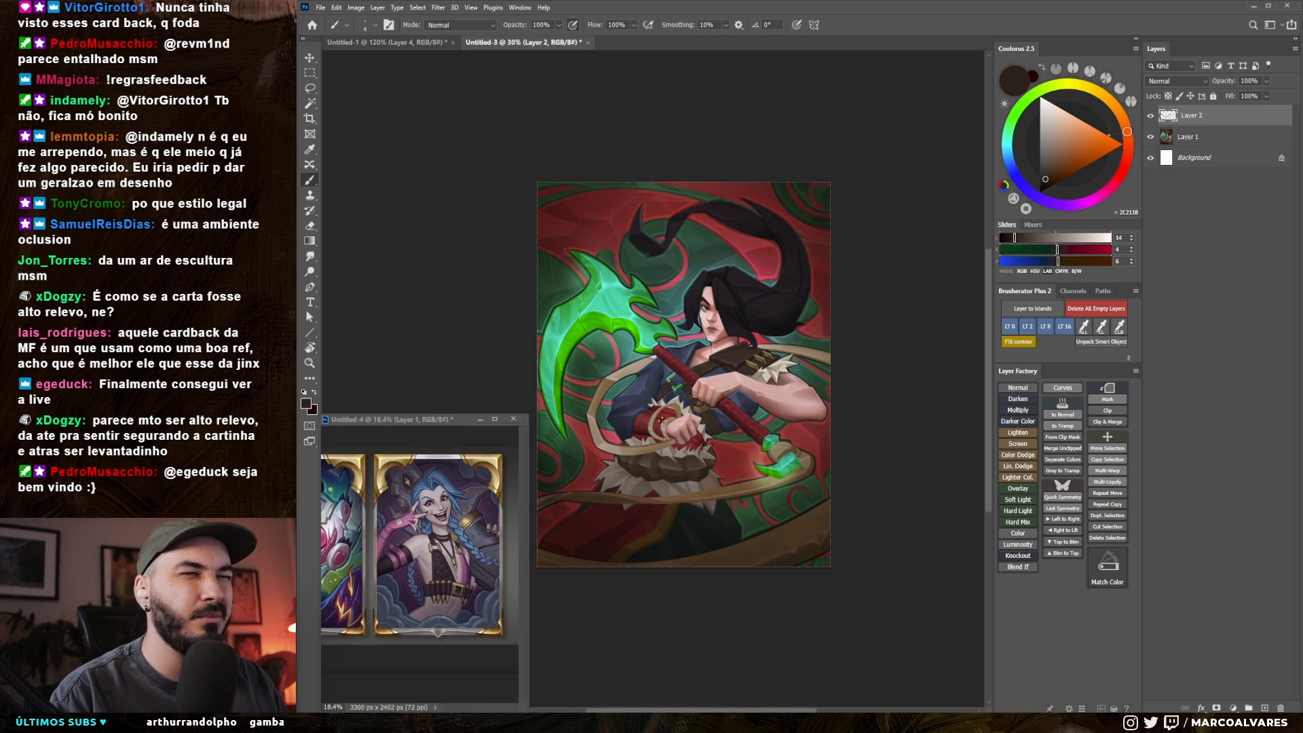
{"action": "key", "text": "z"}
{"action": "mouse_move", "coordinate": [678, 435]}
{"action": "left_mouse_down"}
{"action": "mouse_move", "coordinate": [742, 460]}
{"action": "mouse_move", "coordinate": [722, 432]}
{"action": "left_mouse_up"}
{"action": "key", "text": "z"}
Step: Touch up the edge beneath the lower fist with sampled dark red, checking it against the Jinx reference's belt details
{"action": "key", "text": "x"}
{"action": "left_click", "coordinate": [727, 439], "text": "alt"}
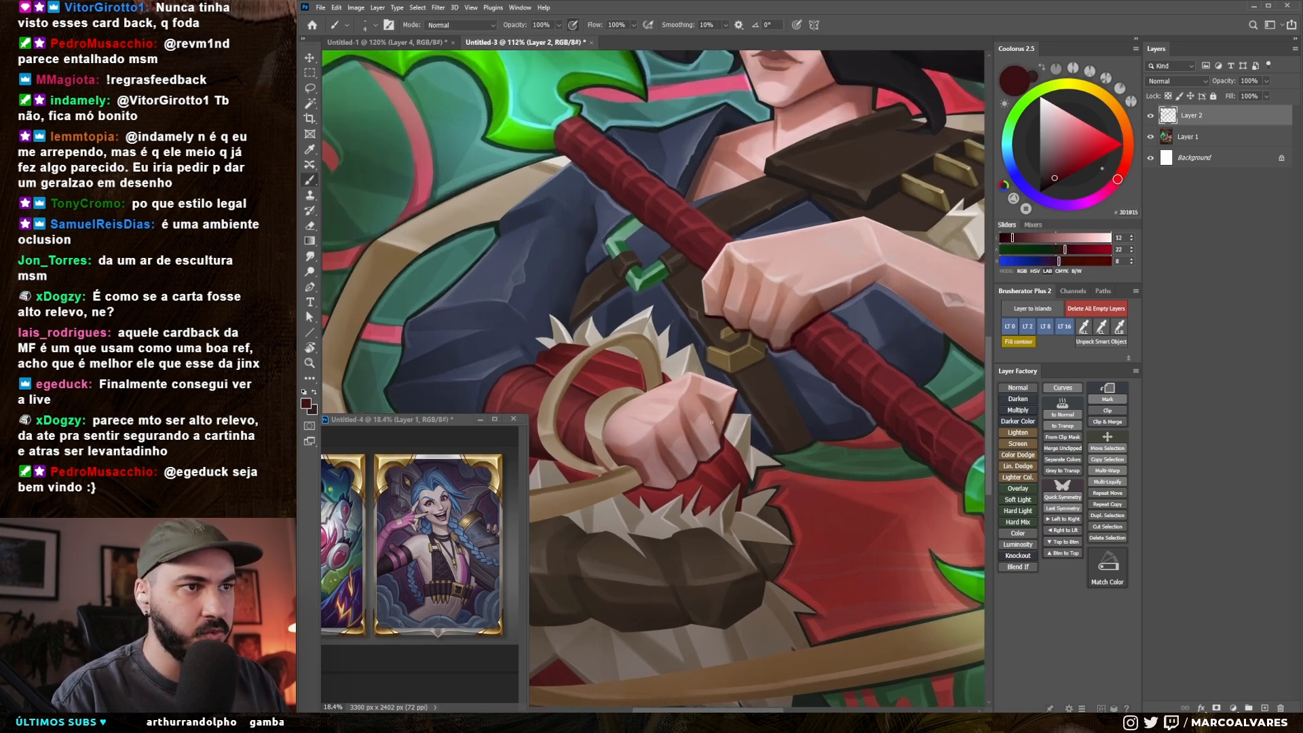
{"action": "left_click", "coordinate": [440, 551]}
{"action": "key", "text": "z"}
{"action": "left_click_drag", "start_coordinate": [440, 551], "coordinate": [469, 536]}
{"action": "left_click", "coordinate": [701, 453]}
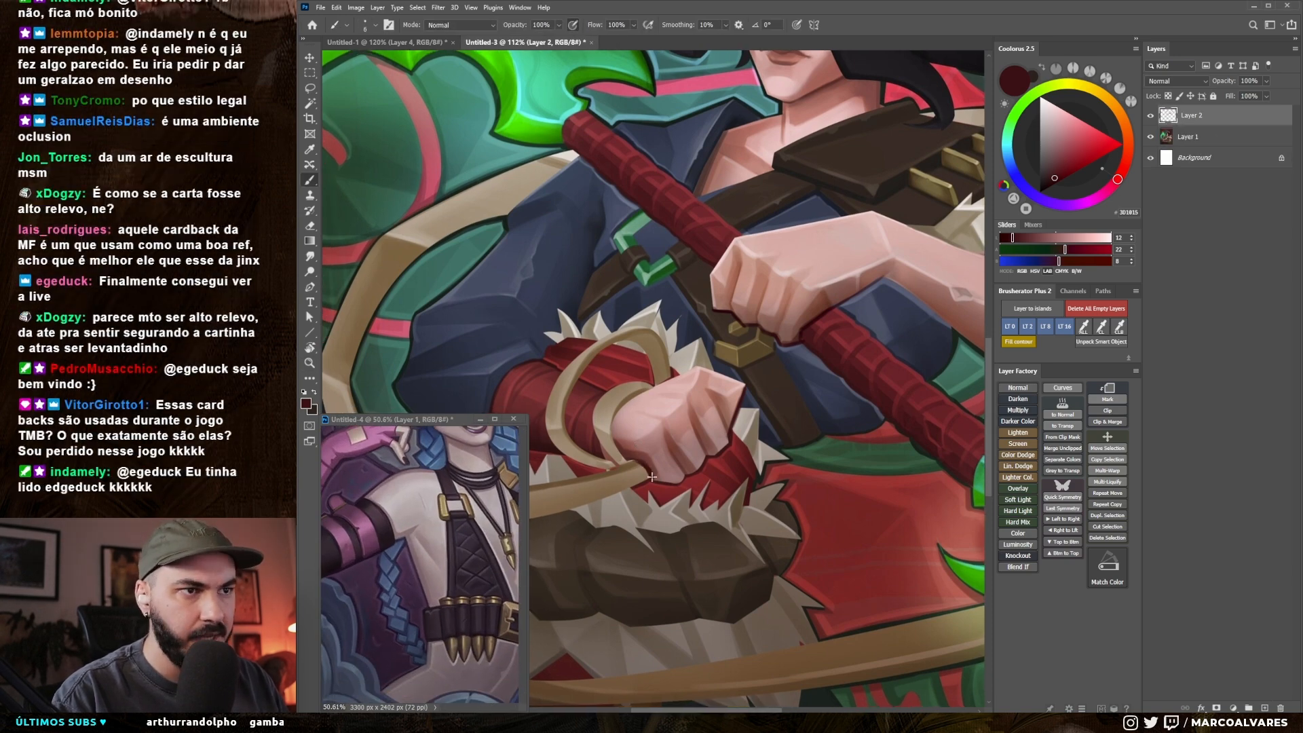
{"action": "key", "text": "r"}
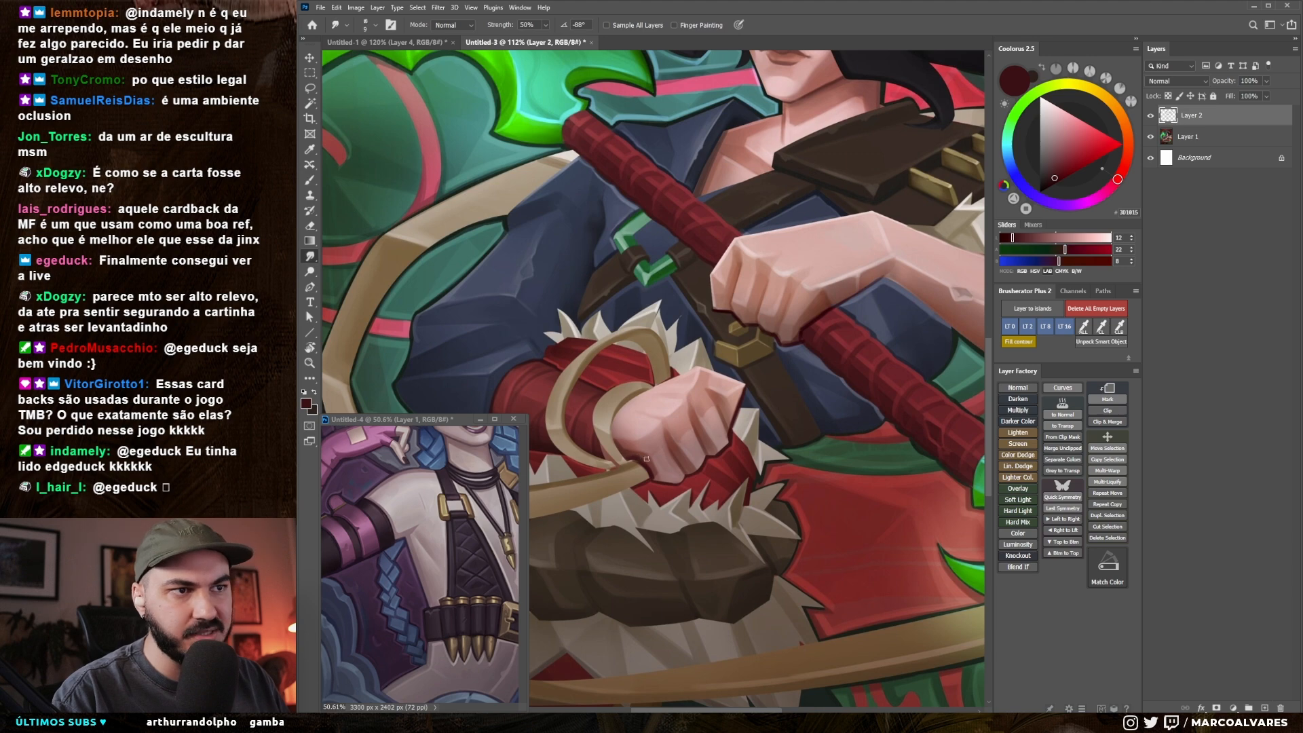
{"action": "key", "text": "b"}
{"action": "left_click", "coordinate": [617, 443], "text": "alt"}
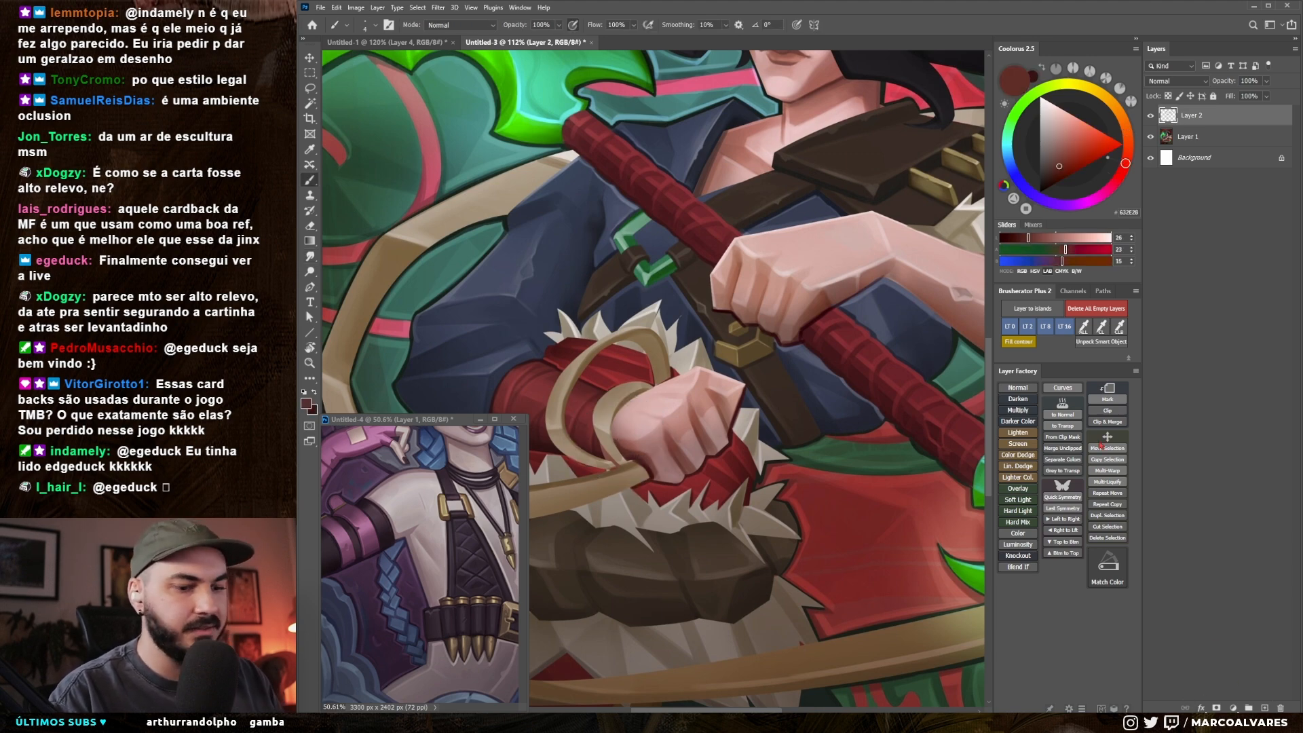
Step: Add a new layer and fill a lassoed angular shape beside the lower fist with reddish brown (#7C4437)
{"action": "key", "text": "ctrl+shift+alt+n"}
{"action": "left_click", "coordinate": [821, 299], "text": "alt"}
{"action": "mouse_move", "coordinate": [765, 471]}
{"action": "left_mouse_down"}
{"action": "mouse_move", "coordinate": [687, 403]}
{"action": "mouse_move", "coordinate": [680, 472]}
{"action": "left_mouse_up"}
{"action": "key", "text": "]"}
{"action": "key", "text": "ctrl+z"}
{"action": "key", "text": "l"}
{"action": "mouse_move", "coordinate": [754, 347]}
{"action": "left_mouse_down"}
{"action": "mouse_move", "coordinate": [629, 513]}
{"action": "mouse_move", "coordinate": [702, 522]}
{"action": "mouse_move", "coordinate": [810, 359]}
{"action": "mouse_move", "coordinate": [803, 331]}
{"action": "left_mouse_up"}
{"action": "key", "text": "alt+BackSpace"}
{"action": "key", "text": "ctrl+d"}
{"action": "left_click_drag", "start_coordinate": [781, 479], "coordinate": [761, 466]}
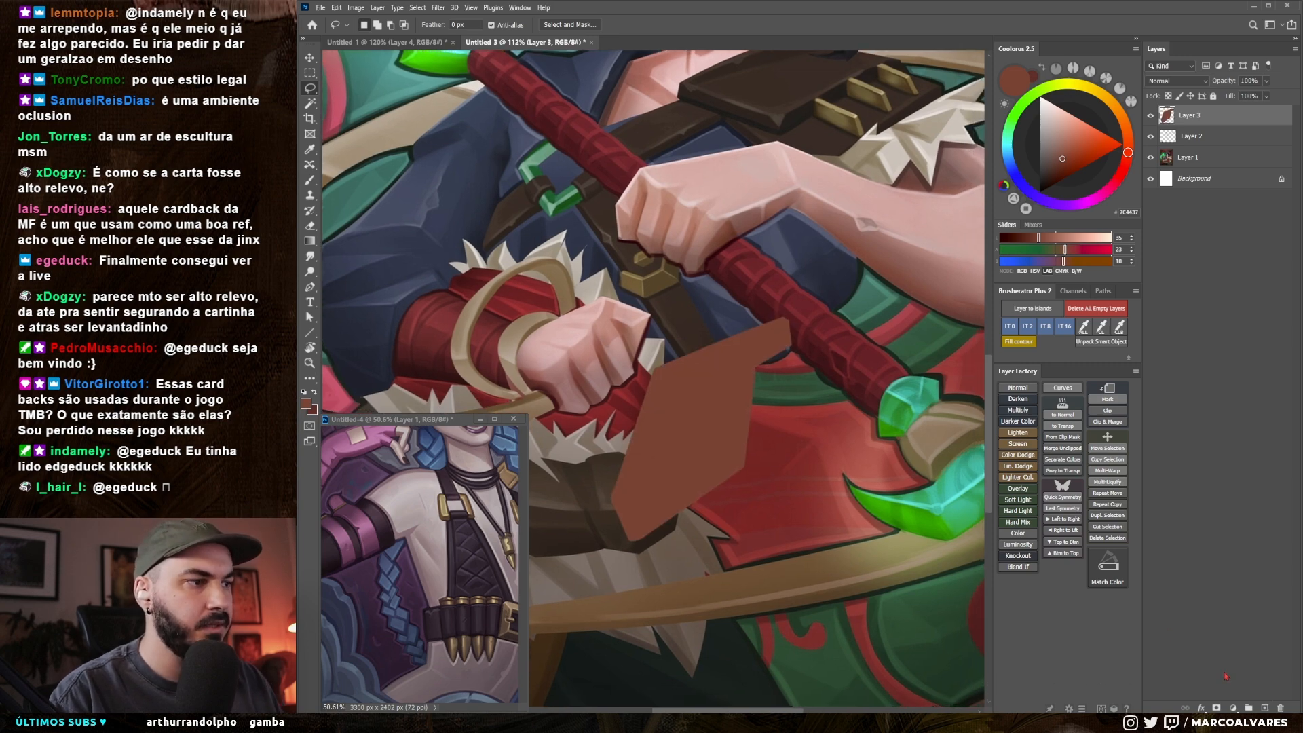
Step: Add a Bevel & Emboss effect to the brown shape with 459% depth, 21 px size, 16% highlight opacity, 108° angle and 64° altitude
{"action": "left_click", "coordinate": [1201, 708]}
{"action": "left_click", "coordinate": [1225, 627]}
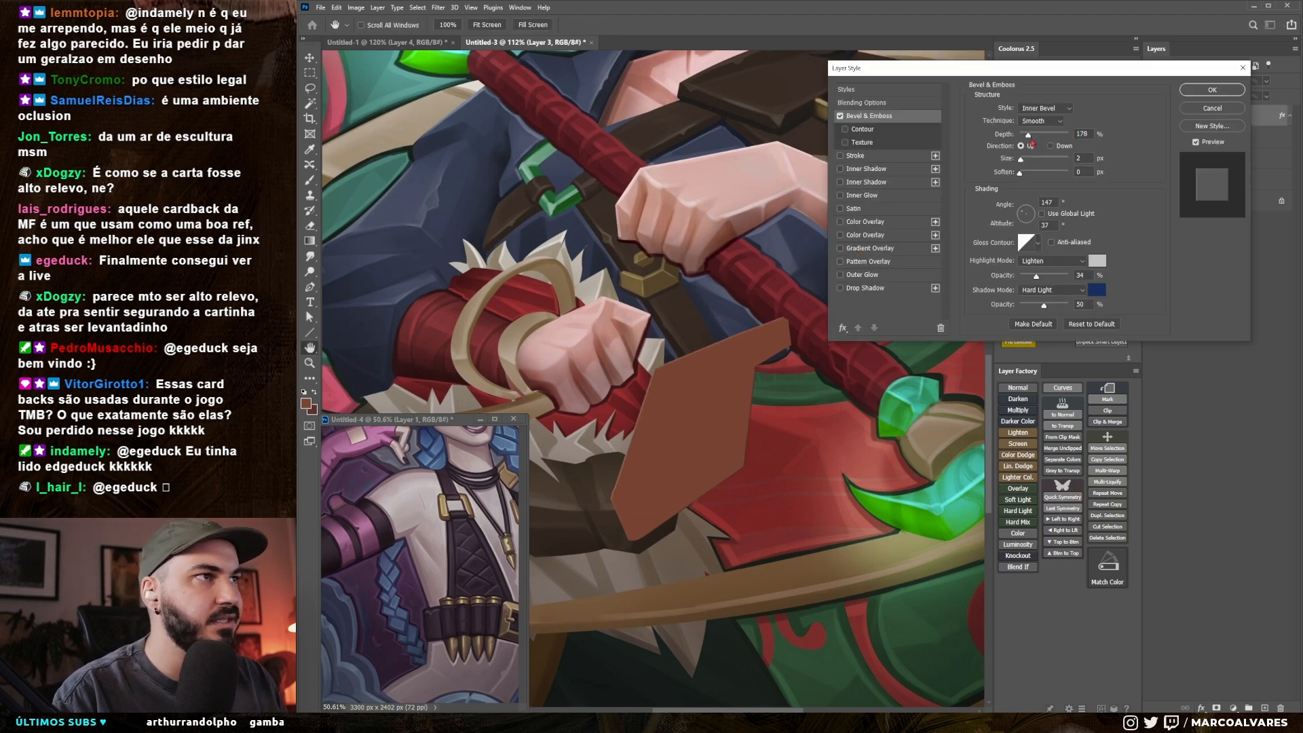
{"action": "mouse_move", "coordinate": [1033, 139]}
{"action": "left_mouse_down"}
{"action": "mouse_move", "coordinate": [1045, 138]}
{"action": "mouse_move", "coordinate": [1028, 163]}
{"action": "mouse_move", "coordinate": [1052, 138]}
{"action": "left_mouse_up"}
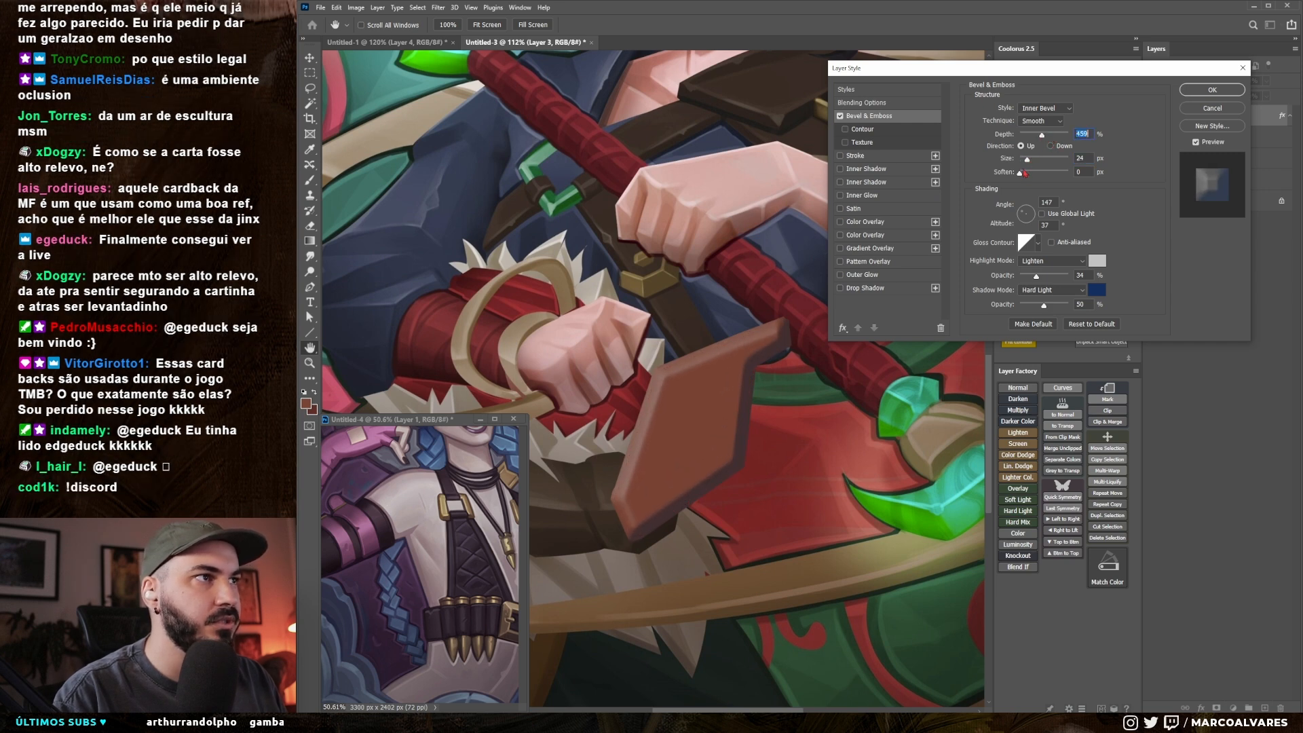
{"action": "left_click_drag", "start_coordinate": [1031, 278], "coordinate": [1029, 280]}
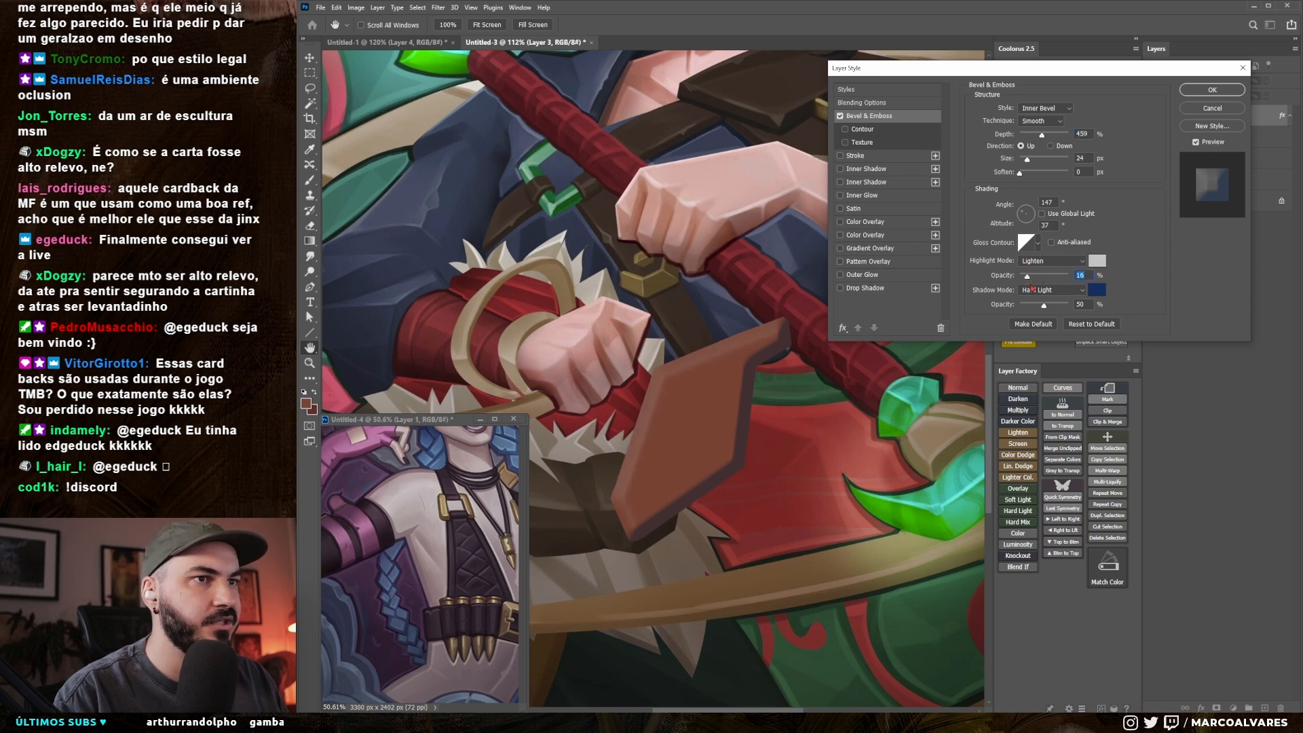
{"action": "left_click", "coordinate": [1027, 215]}
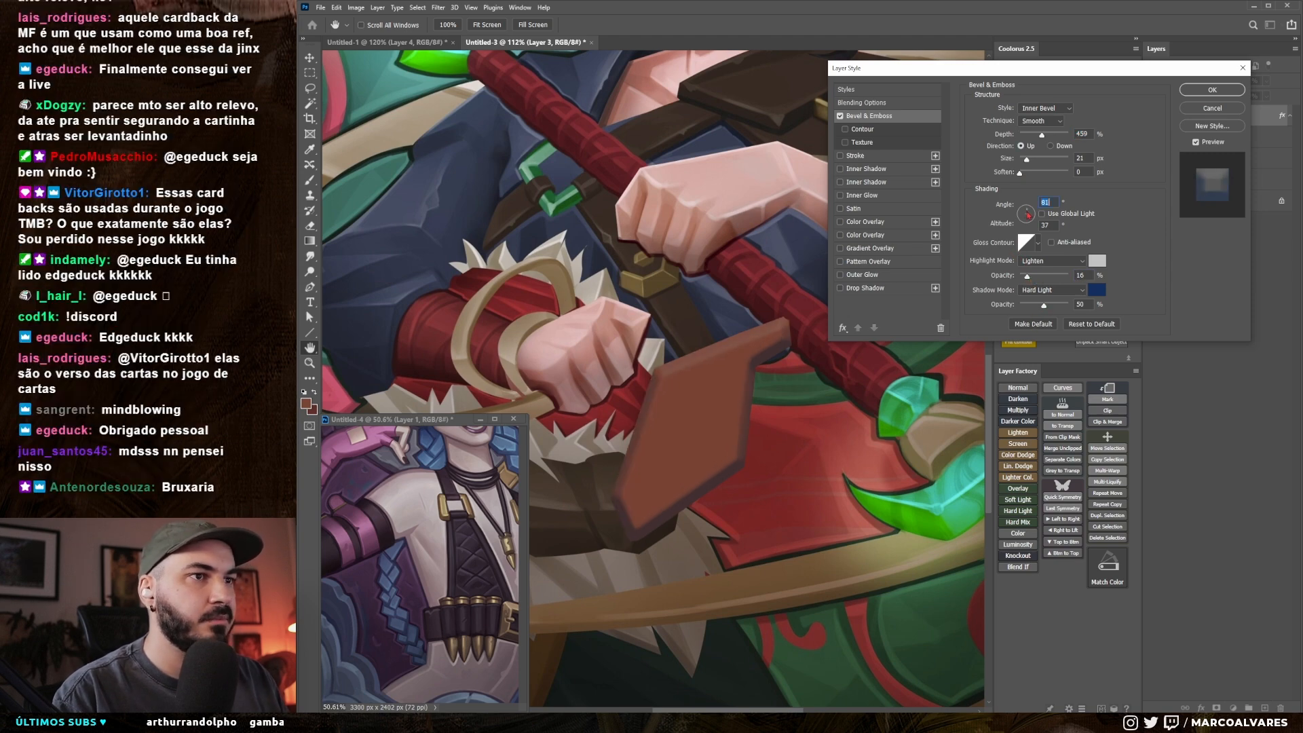
{"action": "left_click_drag", "start_coordinate": [1027, 214], "coordinate": [1024, 211]}
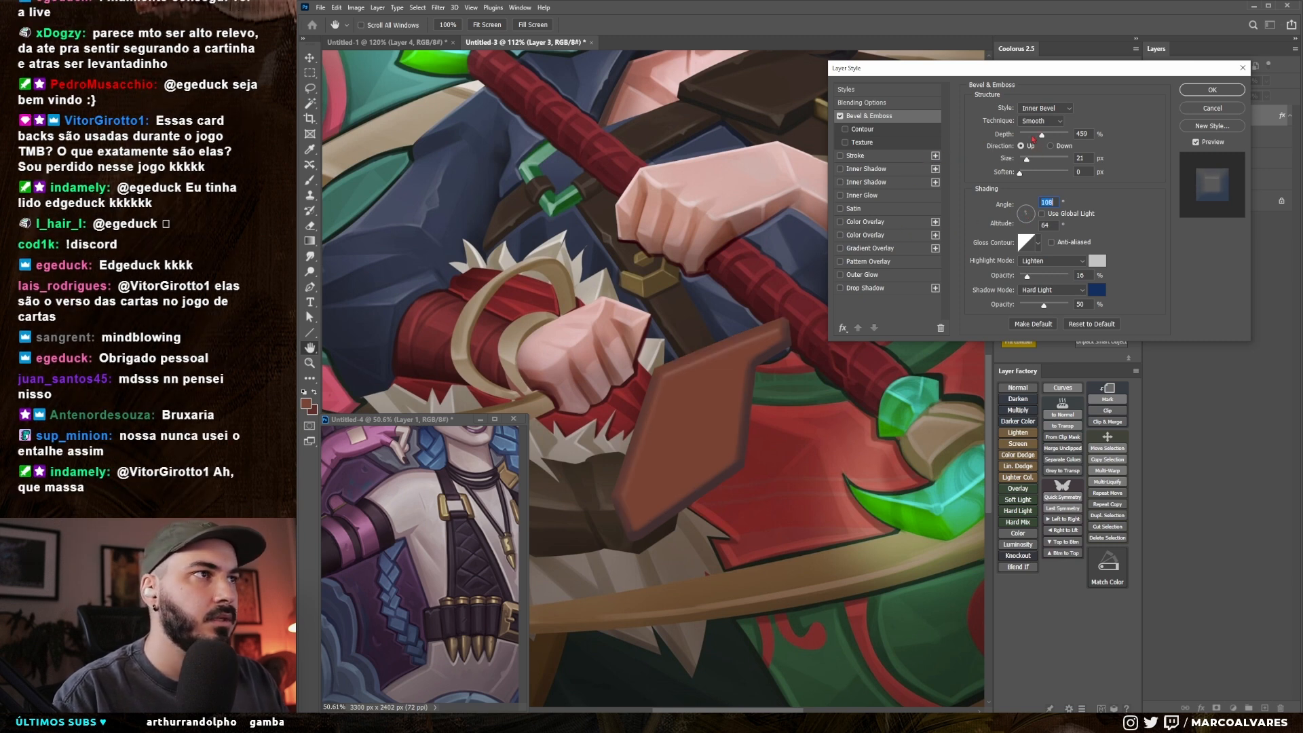
Step: Change the brown shape's bevel style to Emboss and apply the layer style
{"action": "left_click", "coordinate": [1046, 109]}
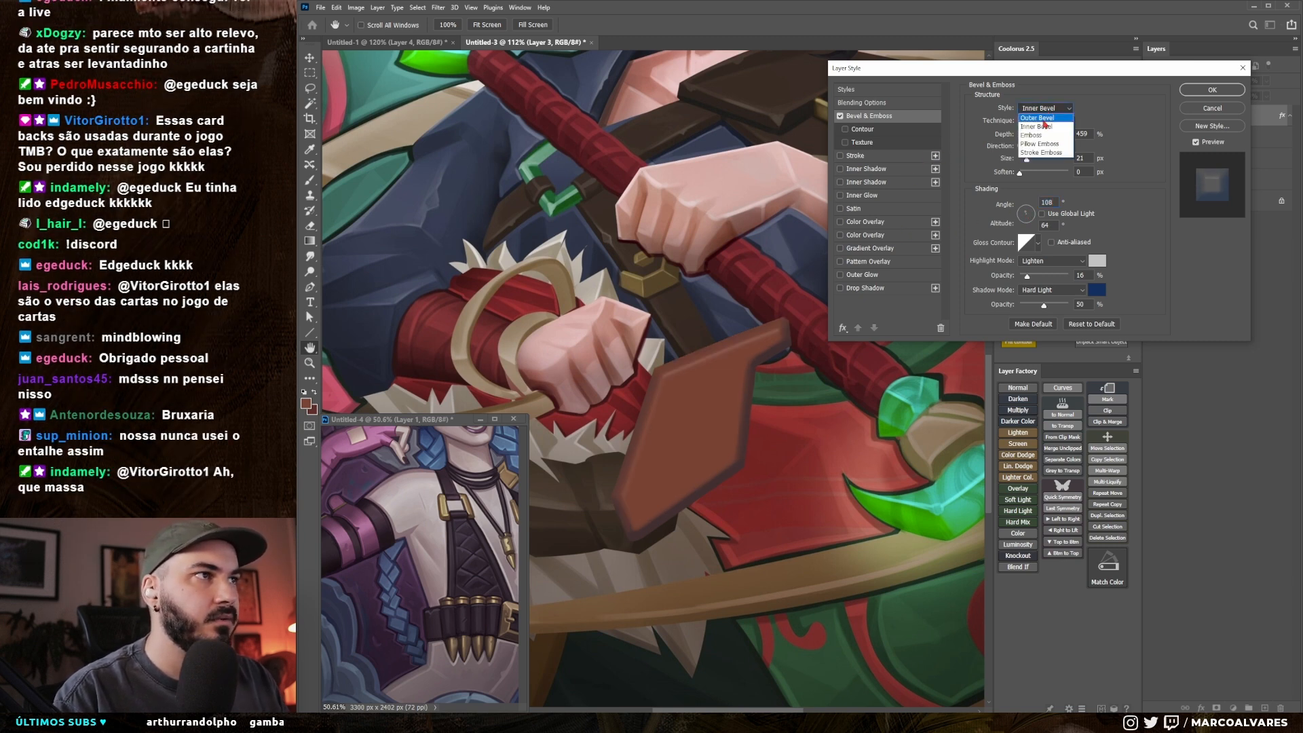
{"action": "left_click", "coordinate": [1041, 135]}
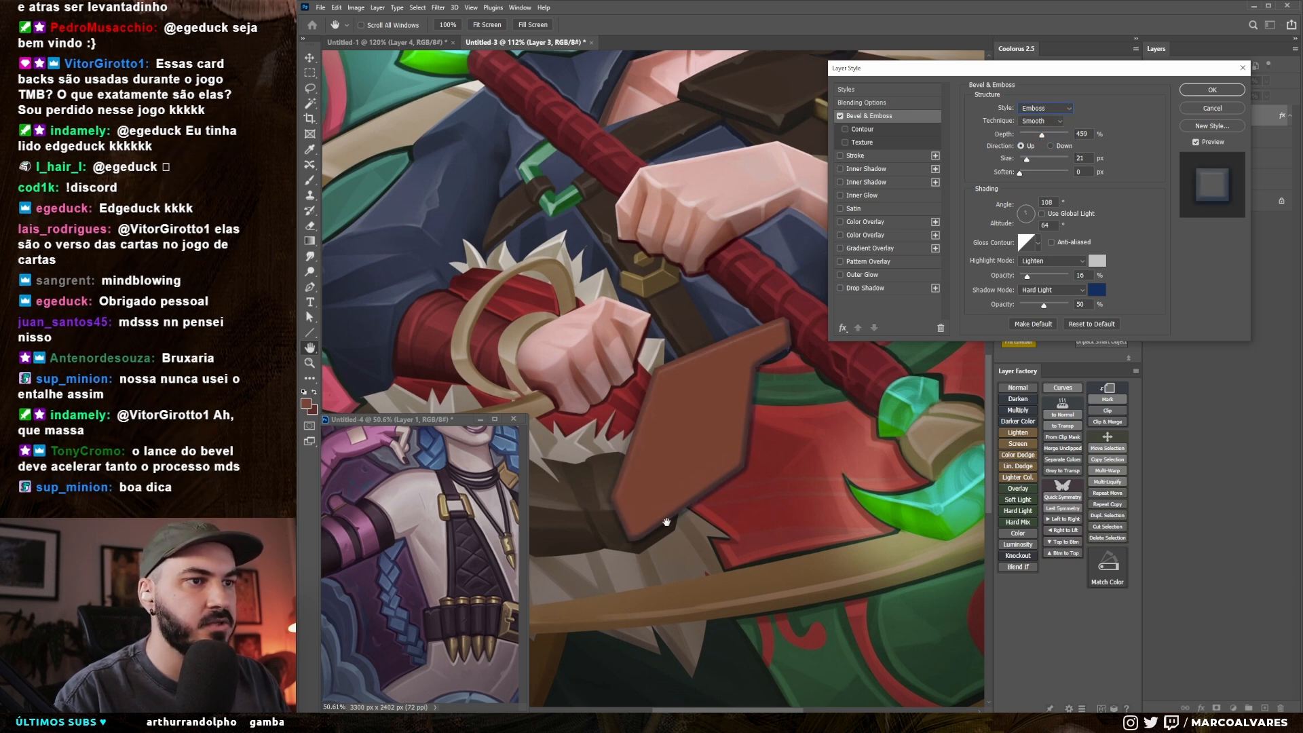
{"action": "left_click", "coordinate": [1208, 95]}
Step: Duplicate the embossed brown layer, erase the copy's contents and choose purple (#752C72) as the paint colour
{"action": "key", "text": "l"}
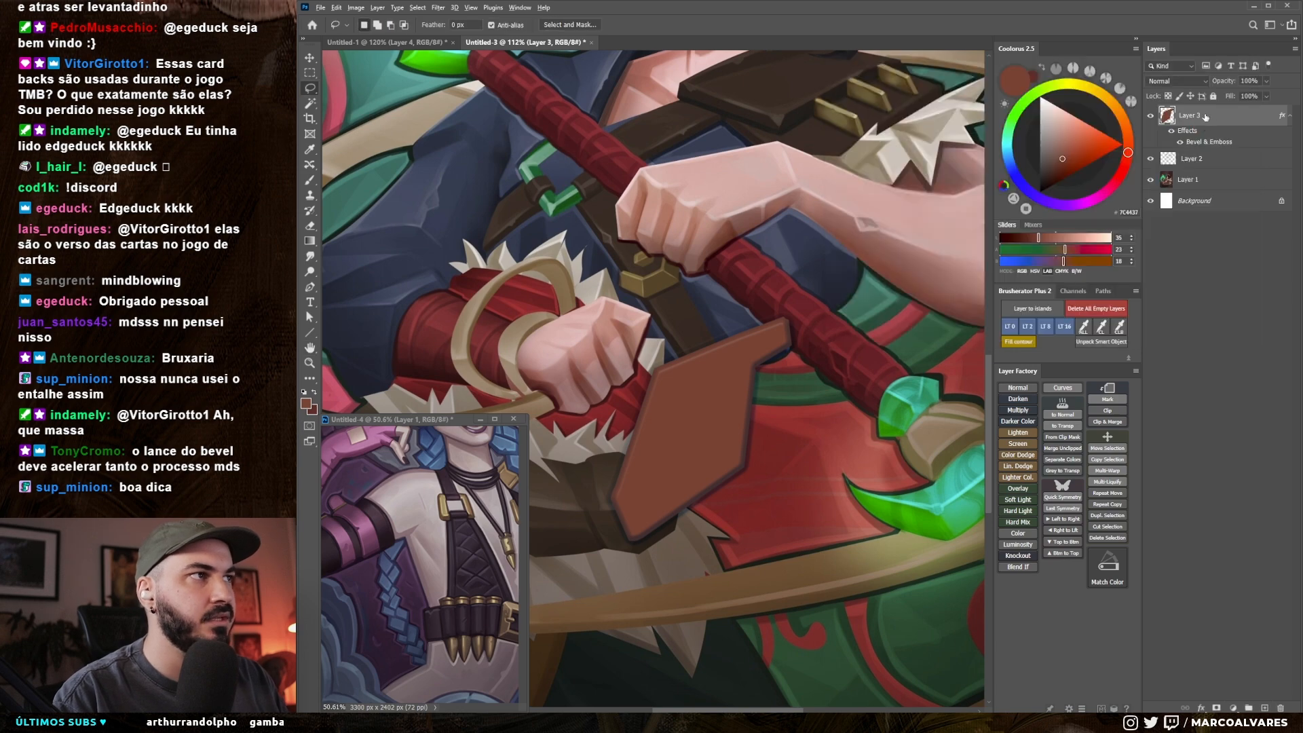
{"action": "scroll", "coordinate": [790, 324], "scroll_direction": "down", "scroll_amount": 1}
{"action": "key", "text": "b"}
{"action": "key", "text": "x"}
{"action": "left_click", "coordinate": [1087, 202]}
{"action": "left_click", "coordinate": [1063, 162]}
{"action": "key", "text": "l"}
{"action": "left_click_drag", "start_coordinate": [745, 233], "coordinate": [855, 292]}
{"action": "key", "text": "Delete"}
{"action": "key", "text": "ctrl+d"}
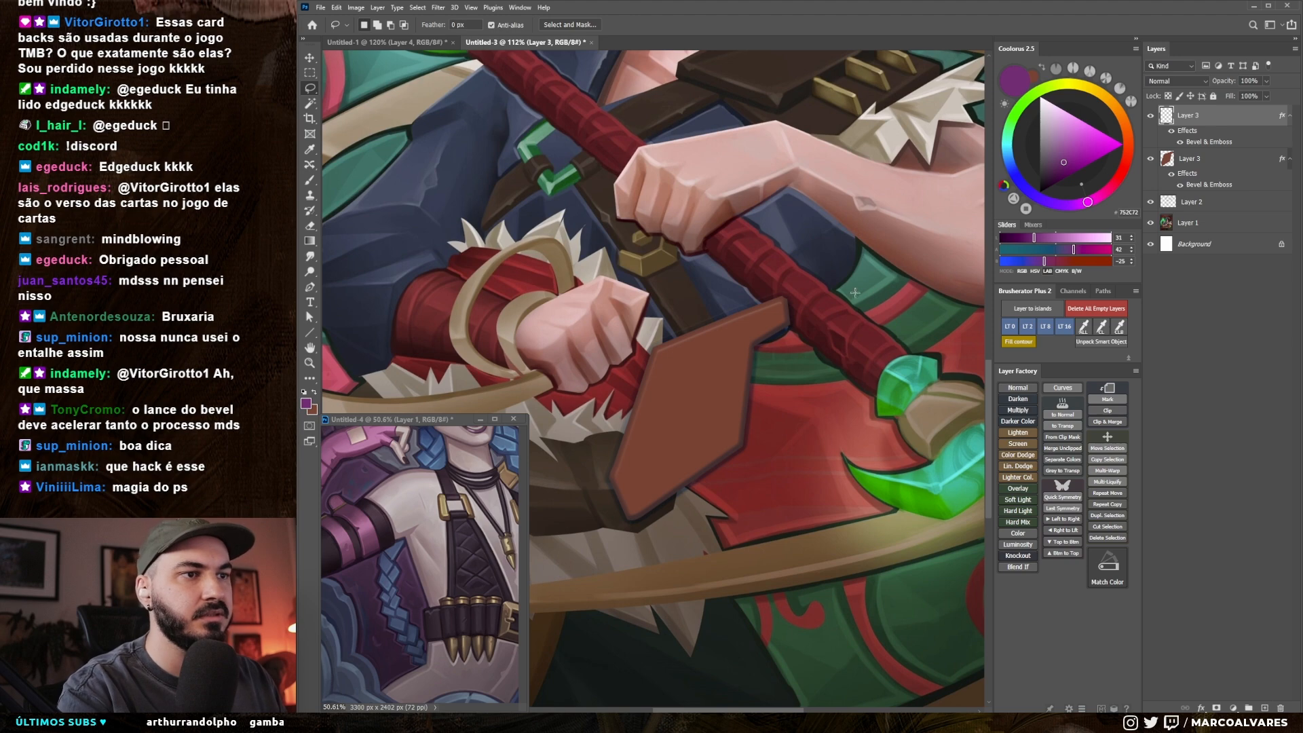
Step: Fill a lassoed angular purple shape against the brown shape's lower right edge and lock the layer's transparent pixels
{"action": "left_click", "coordinate": [634, 522]}
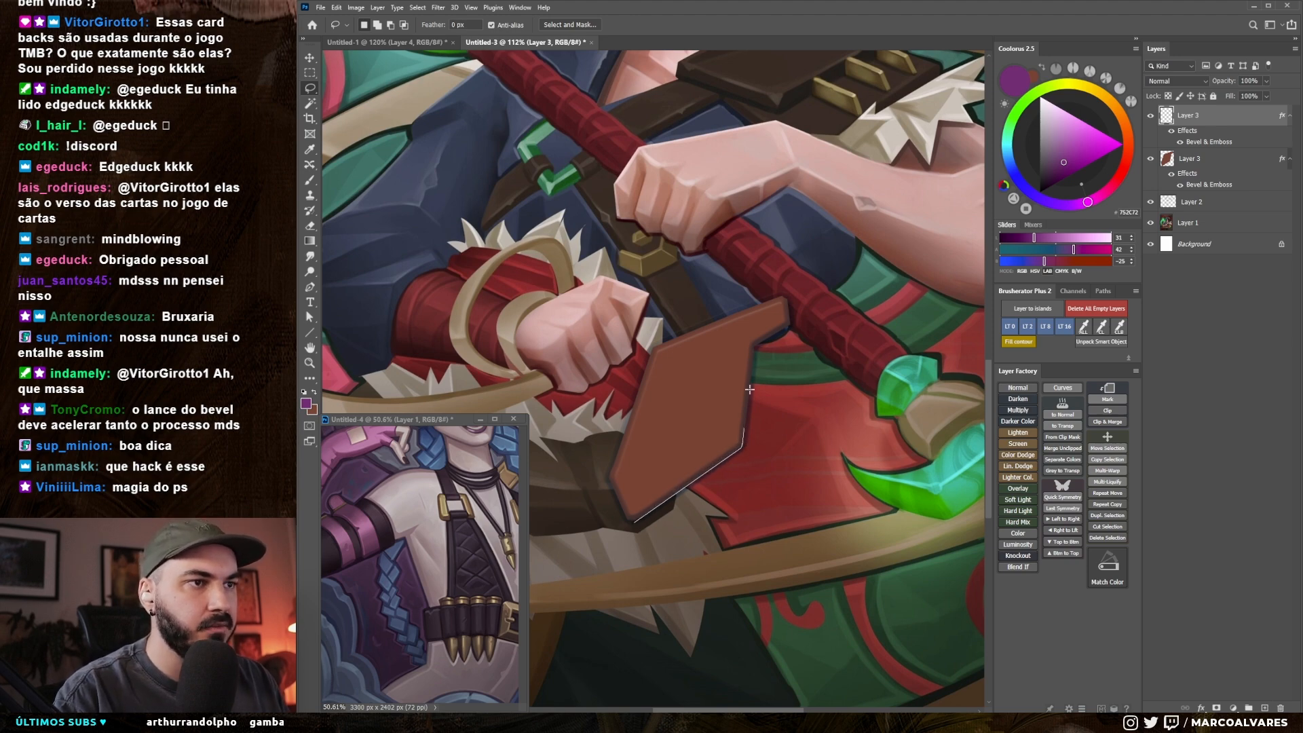
{"action": "left_click", "coordinate": [789, 326]}
{"action": "left_click", "coordinate": [819, 445]}
{"action": "left_click", "coordinate": [751, 572]}
{"action": "double_click", "coordinate": [634, 557]}
{"action": "key", "text": "alt+BackSpace"}
{"action": "key", "text": "ctrl+d"}
{"action": "mouse_move", "coordinate": [739, 439]}
{"action": "left_mouse_down"}
{"action": "mouse_move", "coordinate": [717, 500]}
{"action": "mouse_move", "coordinate": [750, 430]}
{"action": "mouse_move", "coordinate": [719, 458]}
{"action": "left_mouse_up"}
{"action": "key", "text": "b"}
{"action": "key", "text": "slash"}
{"action": "key", "text": "bracketleft"}
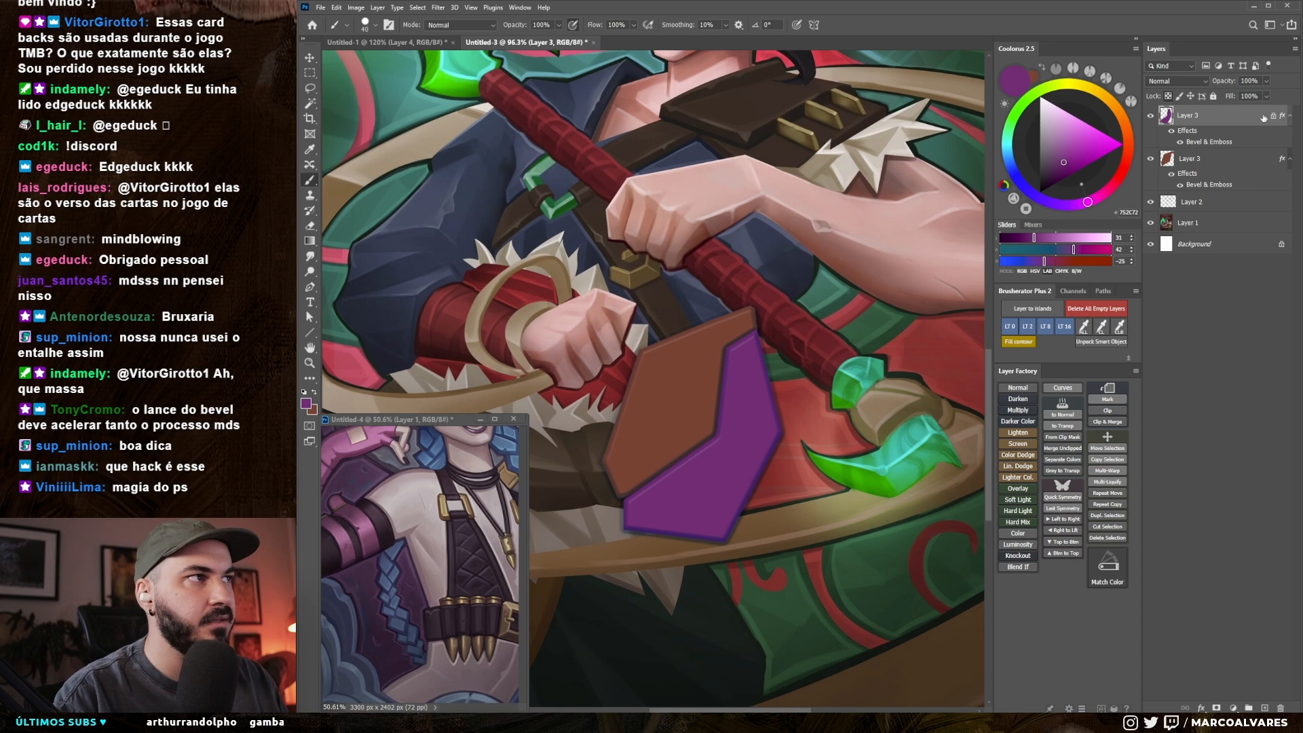
Step: Shade the lower part of the purple shape with a darker purple (#552052) using a larger brush
{"action": "key", "text": "x"}
{"action": "left_click", "coordinate": [728, 469], "text": "alt"}
{"action": "left_click", "coordinate": [1055, 173]}
{"action": "key", "text": "bracketright"}
{"action": "key", "text": "bracketright"}
{"action": "mouse_move", "coordinate": [694, 468]}
{"action": "left_mouse_down"}
{"action": "mouse_move", "coordinate": [718, 534]}
{"action": "mouse_move", "coordinate": [682, 508]}
{"action": "mouse_move", "coordinate": [663, 527]}
{"action": "mouse_move", "coordinate": [623, 516]}
{"action": "mouse_move", "coordinate": [652, 513]}
{"action": "mouse_move", "coordinate": [633, 499]}
{"action": "mouse_move", "coordinate": [649, 531]}
{"action": "mouse_move", "coordinate": [734, 483]}
{"action": "mouse_move", "coordinate": [691, 487]}
{"action": "mouse_move", "coordinate": [740, 471]}
{"action": "mouse_move", "coordinate": [716, 516]}
{"action": "left_mouse_up"}
{"action": "left_click", "coordinate": [653, 513], "text": "alt"}
{"action": "key", "text": "bracketleft"}
{"action": "left_click", "coordinate": [719, 480], "text": "alt"}
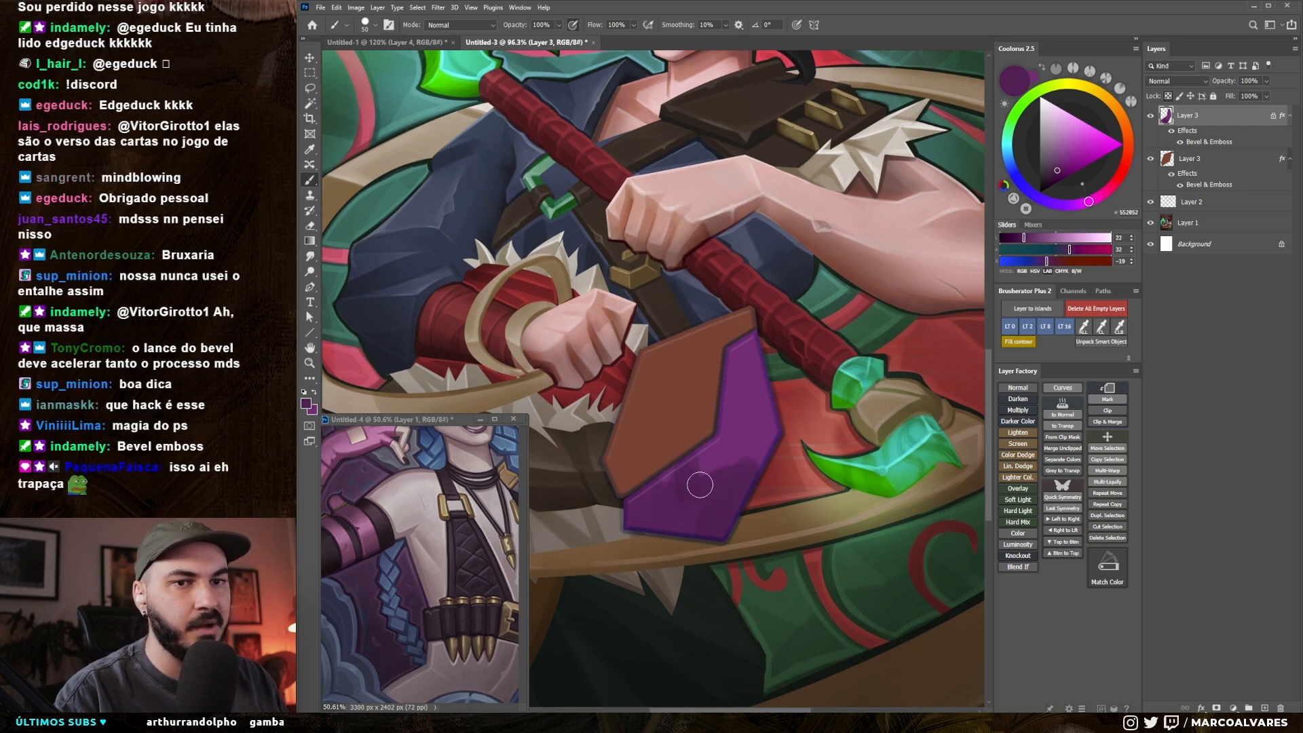
Step: Blend the purple shape's dark shading into its base colour around the bend
{"action": "mouse_move", "coordinate": [769, 427]}
{"action": "left_mouse_down"}
{"action": "mouse_move", "coordinate": [671, 474]}
{"action": "mouse_move", "coordinate": [698, 470]}
{"action": "left_mouse_up"}
{"action": "left_click", "coordinate": [741, 442], "text": "alt"}
{"action": "left_click", "coordinate": [753, 399], "text": "alt"}
{"action": "left_click", "coordinate": [702, 453], "text": "alt"}
{"action": "key", "text": "bracketleft"}
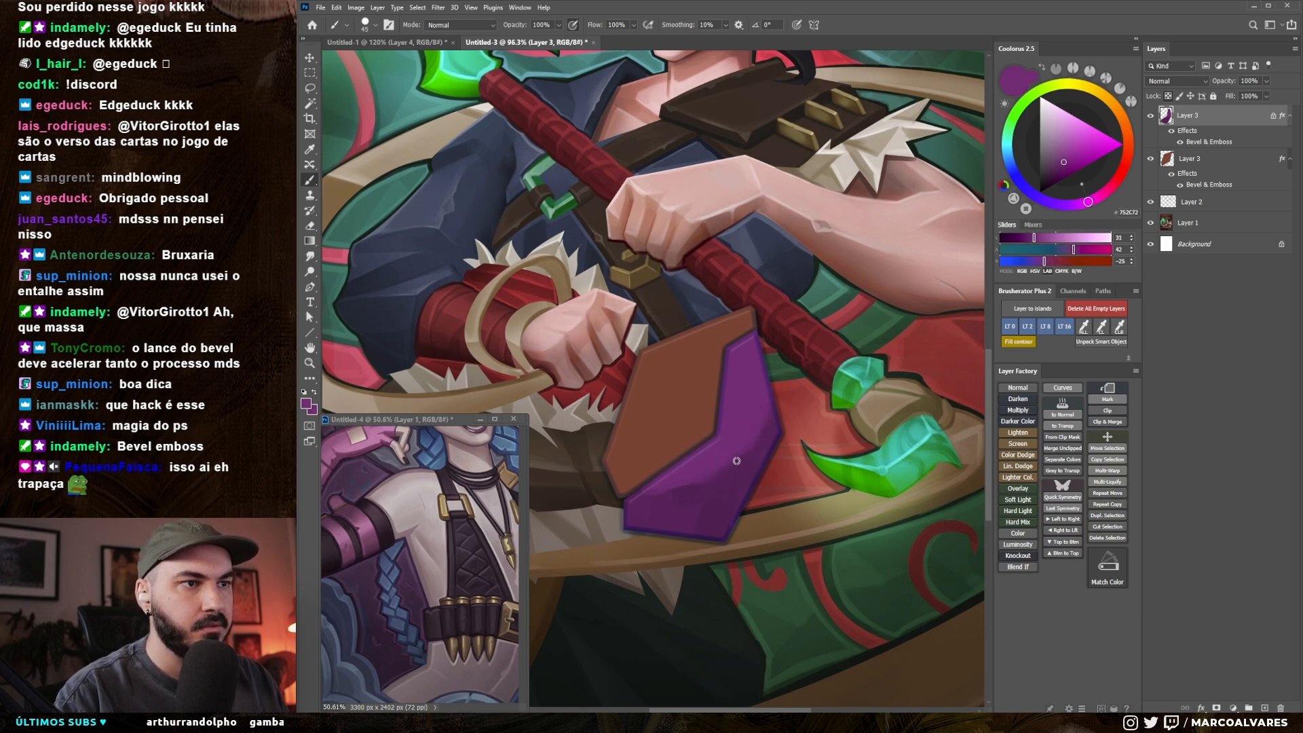
Step: Paint lighter purple (#853682) highlights across the upper part of the purple shape and blend them into the base
{"action": "left_click", "coordinate": [1069, 160]}
{"action": "key", "text": "bracketright"}
{"action": "mouse_move", "coordinate": [686, 449]}
{"action": "left_mouse_down"}
{"action": "mouse_move", "coordinate": [768, 381]}
{"action": "mouse_move", "coordinate": [756, 366]}
{"action": "left_mouse_up"}
{"action": "left_click", "coordinate": [741, 441], "text": "alt"}
{"action": "left_click_drag", "start_coordinate": [732, 442], "coordinate": [763, 398]}
{"action": "left_click", "coordinate": [750, 372], "text": "alt"}
{"action": "left_click", "coordinate": [761, 351], "text": "alt"}
{"action": "left_click", "coordinate": [754, 350], "text": "alt"}
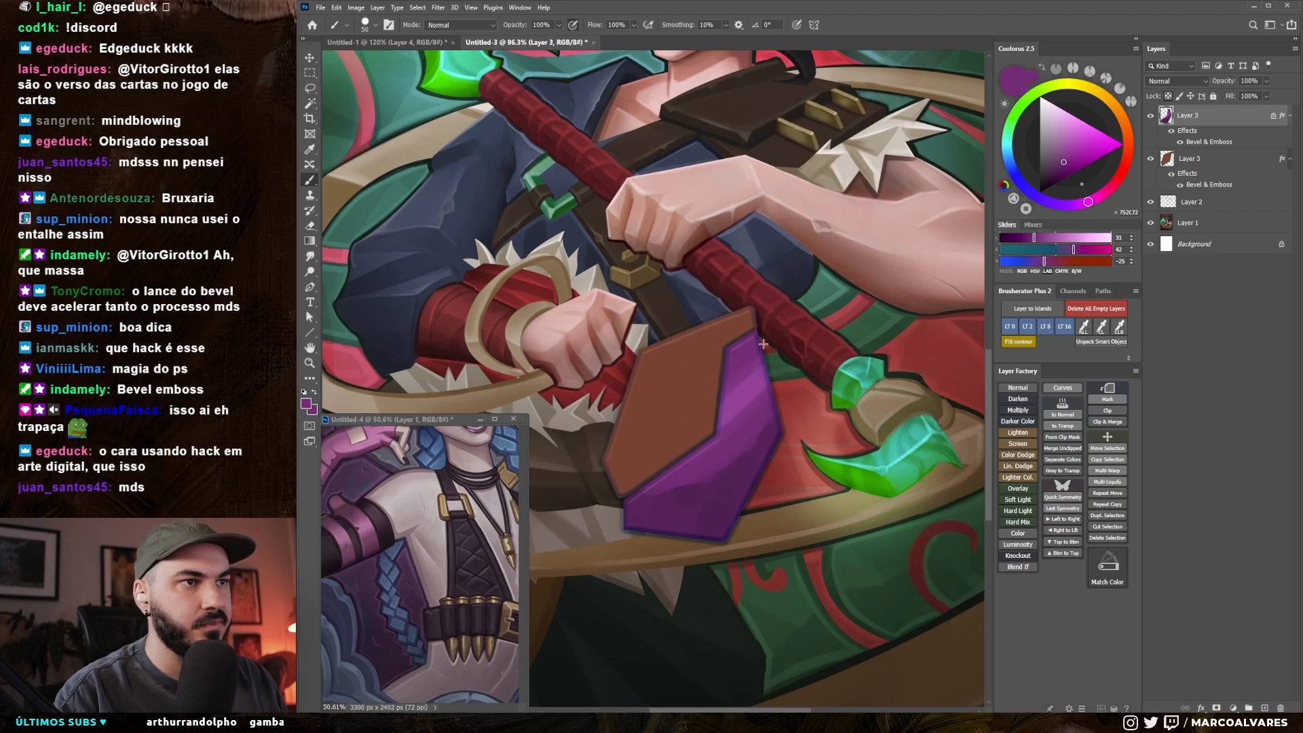
{"action": "left_click", "coordinate": [721, 405], "text": "alt"}
{"action": "left_click", "coordinate": [741, 357], "text": "alt"}
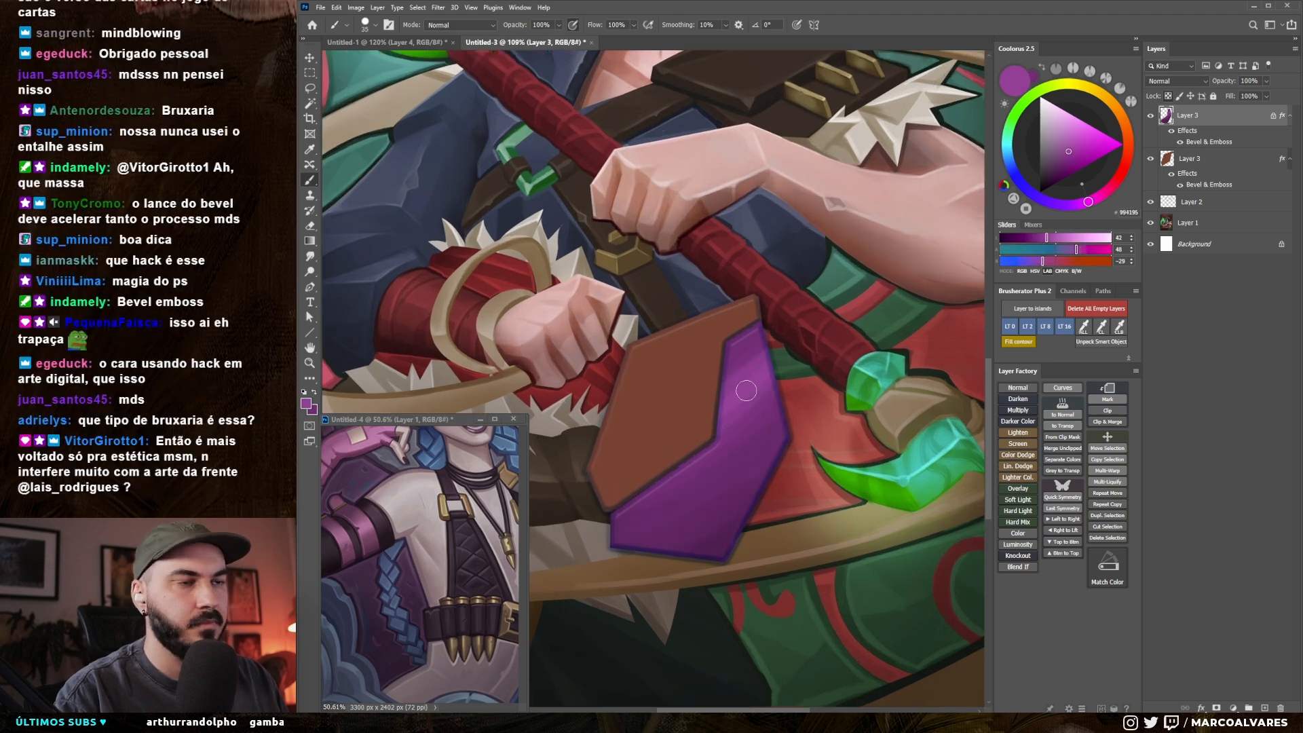
{"action": "left_click_drag", "start_coordinate": [746, 391], "coordinate": [787, 434]}
{"action": "left_click", "coordinate": [710, 405], "text": "ctrl"}
{"action": "left_click_drag", "start_coordinate": [727, 338], "coordinate": [742, 342]}
Step: Lock the brown shape layer's transparent pixels and shade its lower part with darker brown using a much larger brush
{"action": "left_click", "coordinate": [615, 431], "text": "alt"}
{"action": "key", "text": "slash"}
{"action": "key", "text": "bracketright"}
{"action": "key", "text": "bracketright"}
{"action": "key", "text": "bracketright"}
{"action": "key", "text": "bracketright"}
{"action": "mouse_move", "coordinate": [607, 455]}
{"action": "left_mouse_down"}
{"action": "mouse_move", "coordinate": [781, 368]}
{"action": "mouse_move", "coordinate": [757, 402]}
{"action": "left_mouse_up"}
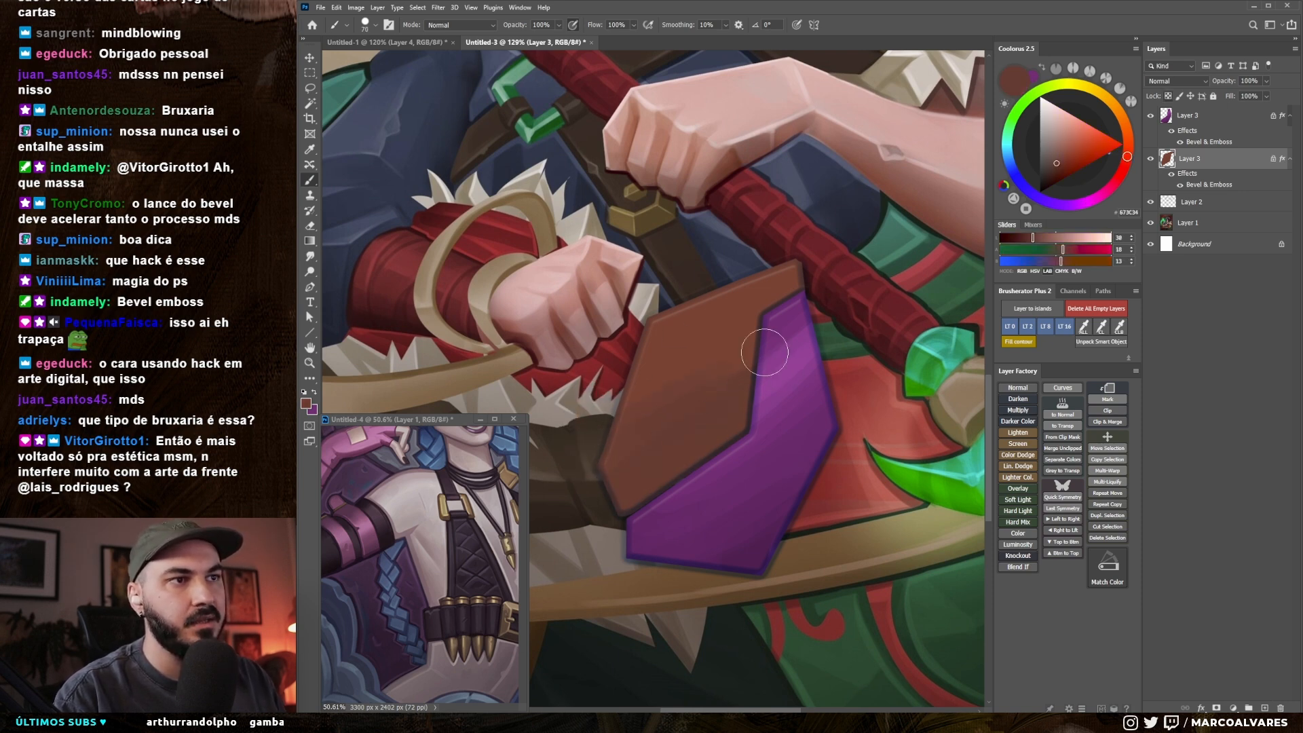
Step: Paint lighter brown (#7C4437) diagonal highlights across the upper part of the brown shape with a smaller brush
{"action": "left_click", "coordinate": [692, 353], "text": "alt"}
{"action": "left_click", "coordinate": [1060, 151]}
{"action": "key", "text": "bracketleft"}
{"action": "key", "text": "bracketleft"}
{"action": "mouse_move", "coordinate": [637, 392]}
{"action": "left_mouse_down"}
{"action": "mouse_move", "coordinate": [782, 320]}
{"action": "mouse_move", "coordinate": [763, 326]}
{"action": "left_mouse_up"}
{"action": "left_click", "coordinate": [695, 326], "text": "alt"}
{"action": "left_click_drag", "start_coordinate": [611, 382], "coordinate": [810, 277]}
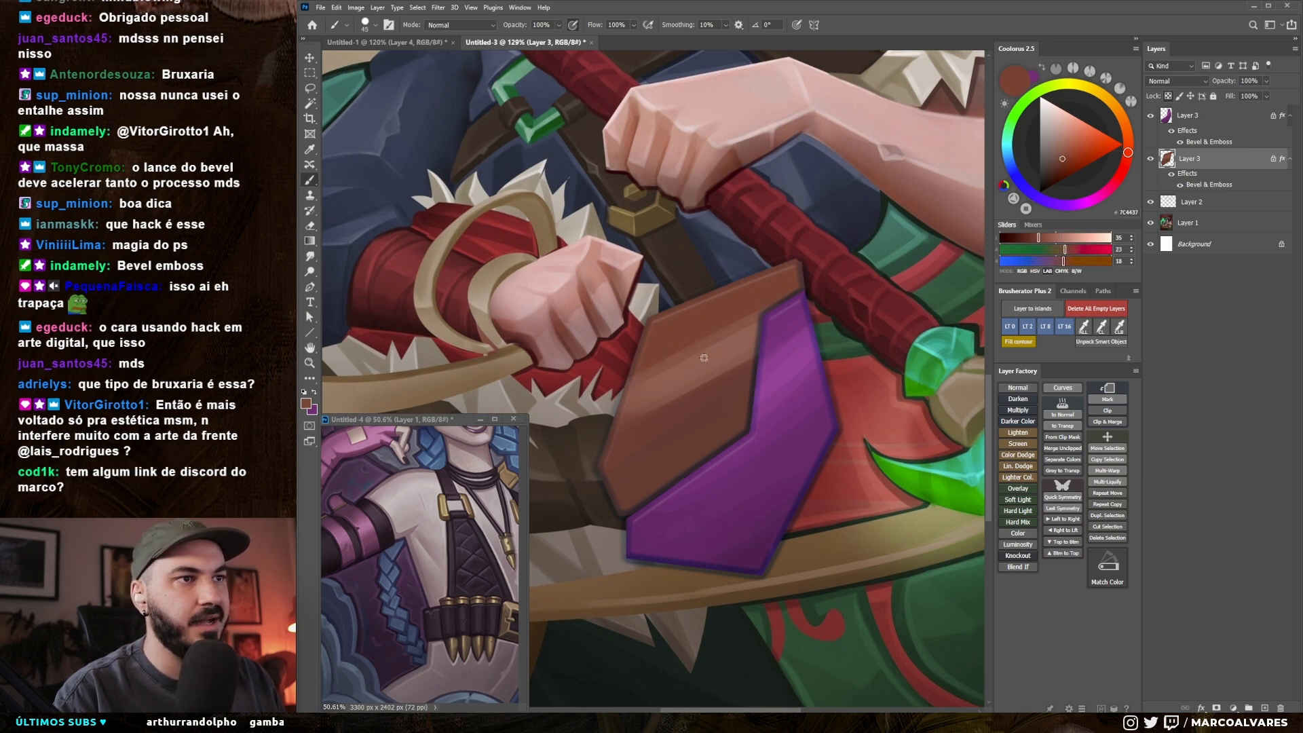
{"action": "left_click", "coordinate": [703, 348], "text": "alt"}
{"action": "left_click_drag", "start_coordinate": [616, 367], "coordinate": [802, 279]}
{"action": "left_click", "coordinate": [695, 317], "text": "alt"}
{"action": "key", "text": "bracketleft"}
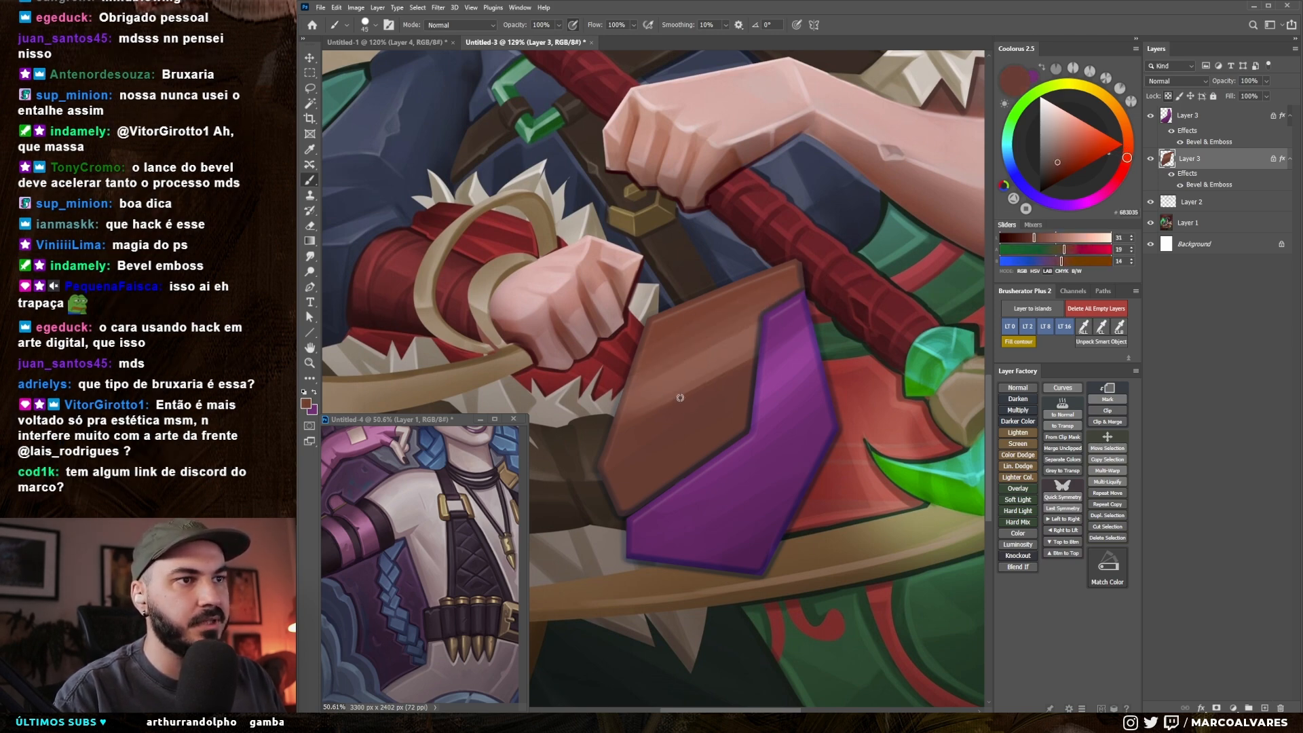
Step: Refine the brown shape's shading with sampled browns and a smaller brush, blending the highlights into the darker lower part
{"action": "mouse_move", "coordinate": [743, 360]}
{"action": "left_mouse_down"}
{"action": "mouse_move", "coordinate": [630, 360]}
{"action": "mouse_move", "coordinate": [771, 355]}
{"action": "left_mouse_up"}
{"action": "key", "text": "bracketleft"}
{"action": "left_click", "coordinate": [684, 289], "text": "alt"}
{"action": "mouse_move", "coordinate": [691, 415]}
{"action": "left_mouse_down"}
{"action": "mouse_move", "coordinate": [725, 404]}
{"action": "mouse_move", "coordinate": [686, 468]}
{"action": "mouse_move", "coordinate": [644, 461]}
{"action": "left_mouse_up"}
{"action": "left_click", "coordinate": [690, 337], "text": "alt"}
{"action": "left_click_drag", "start_coordinate": [734, 417], "coordinate": [741, 382]}
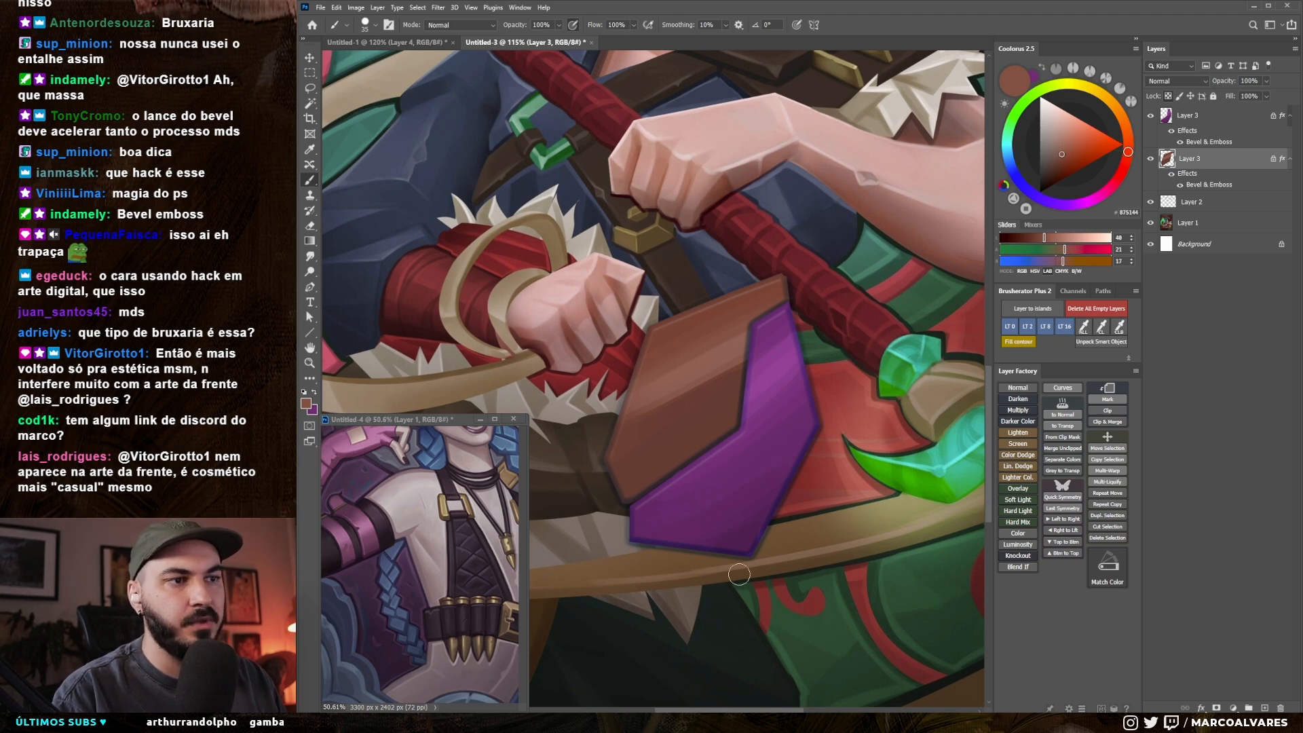
{"action": "left_click_drag", "start_coordinate": [723, 444], "coordinate": [719, 443]}
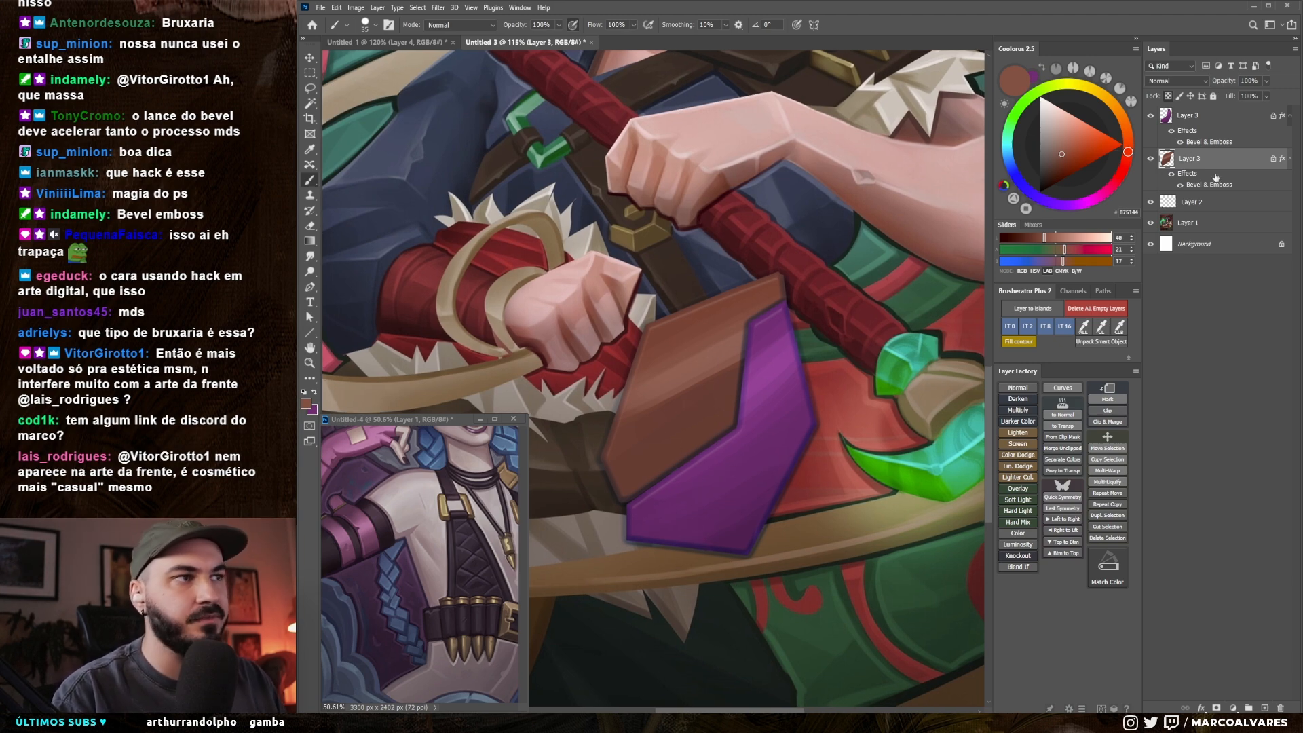
Step: Convert the brown shape's Bevel & Emboss effect into separate layers and toggle the Emboss Shadows layer's visibility to check it
{"action": "right_click", "coordinate": [1286, 161]}
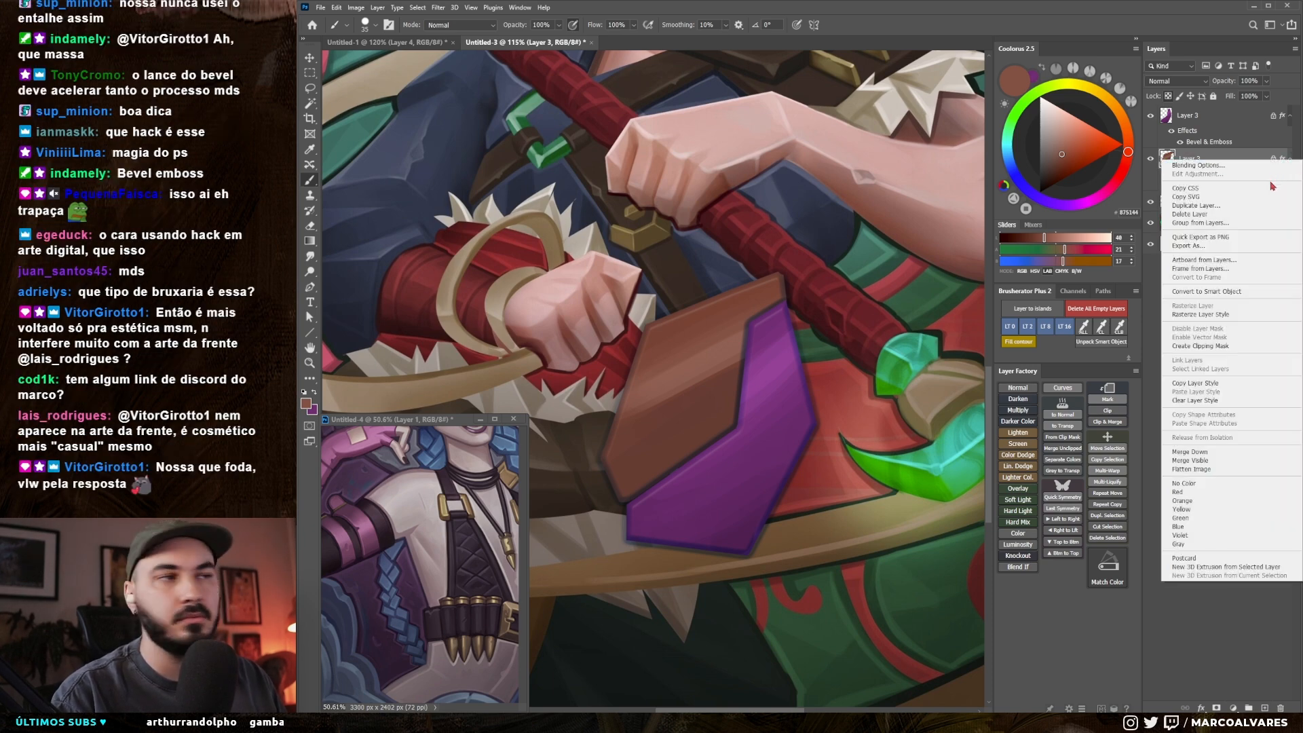
{"action": "key", "text": "Escape"}
{"action": "right_click", "coordinate": [1282, 158]}
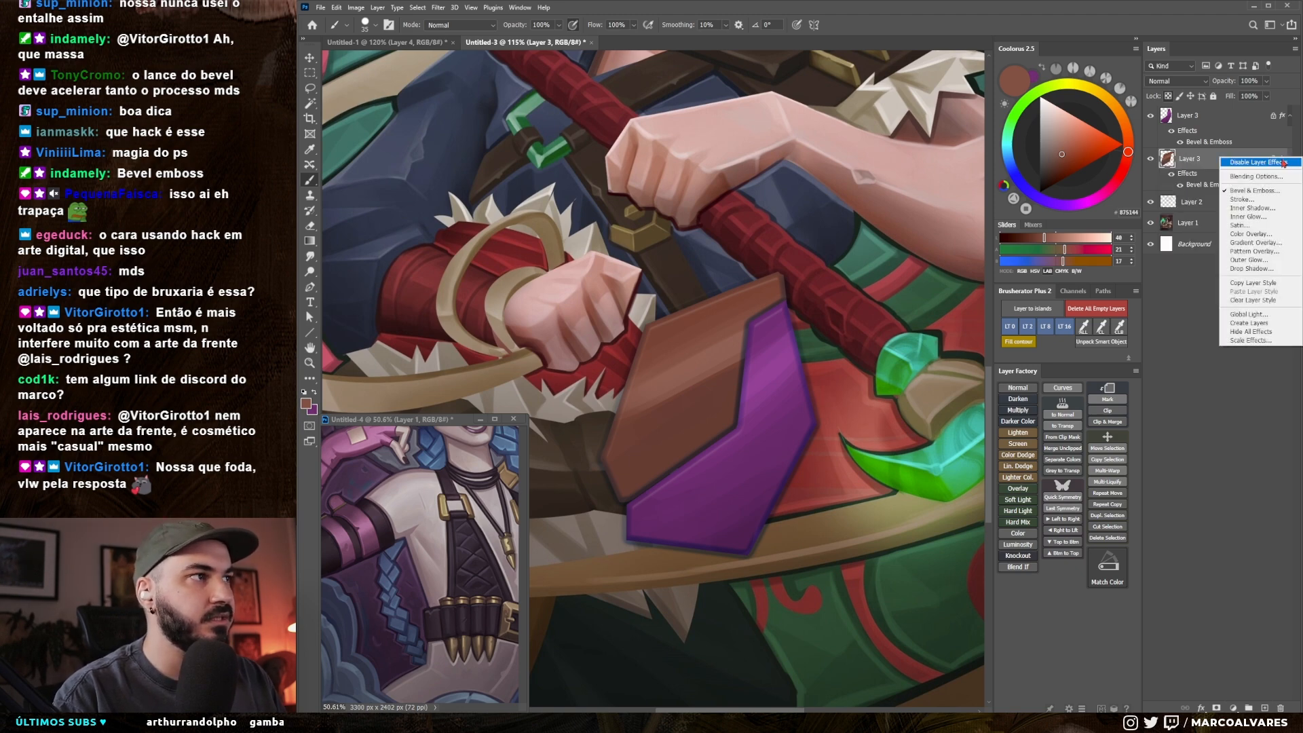
{"action": "left_click", "coordinate": [1255, 324]}
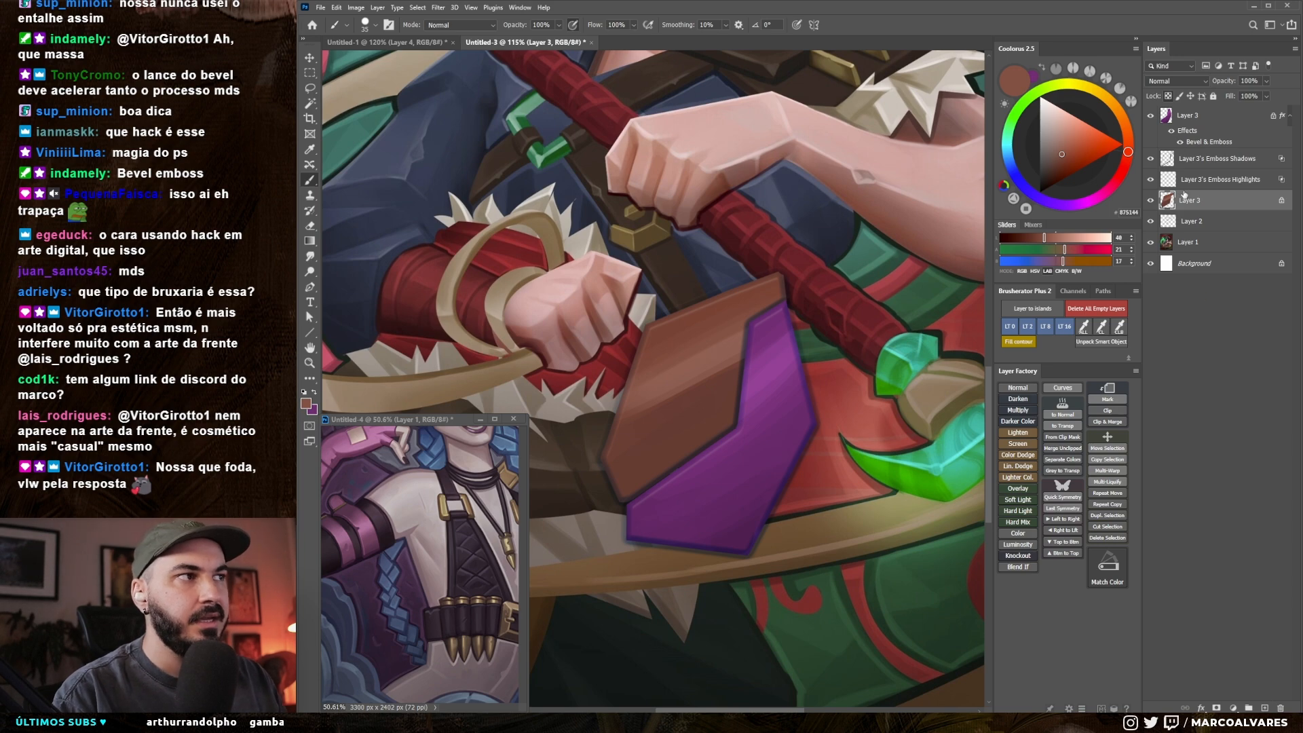
{"action": "key", "text": "ctrl+z"}
{"action": "key", "text": "ctrl+shift+z"}
{"action": "left_click", "coordinate": [1189, 160]}
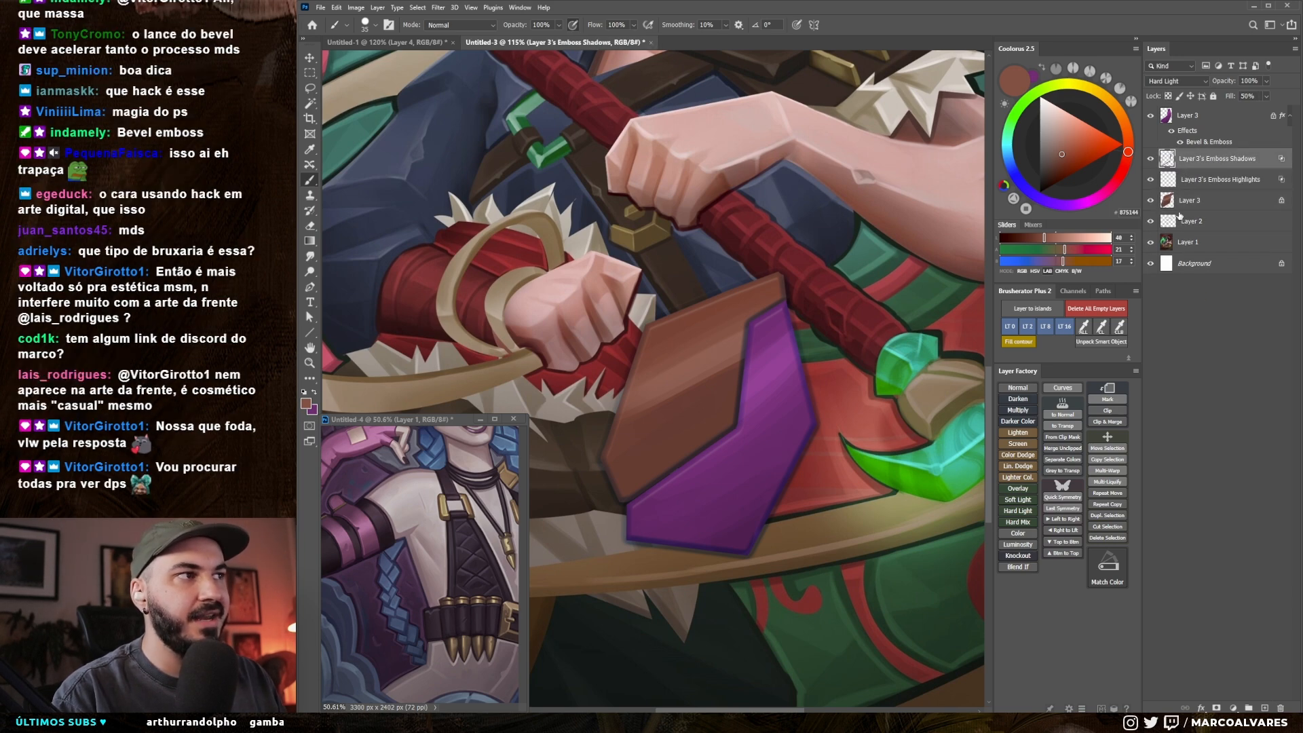
{"action": "left_click", "coordinate": [1152, 159]}
{"action": "left_click", "coordinate": [1150, 160]}
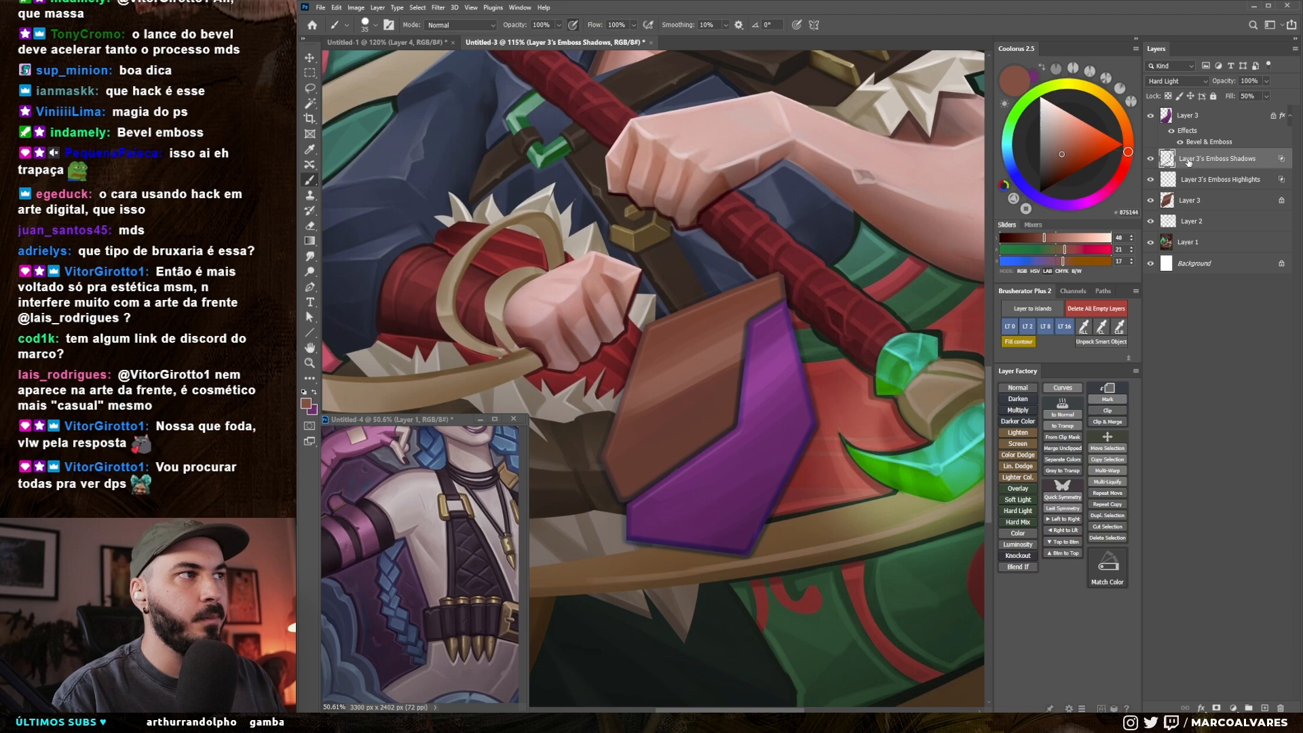
Step: Try shifting the separated Emboss Shadows and Emboss Highlights layers off the brown shape, undoing each move
{"action": "key", "text": "v"}
{"action": "left_click_drag", "start_coordinate": [774, 438], "coordinate": [720, 390]}
{"action": "key", "text": "ctrl+z"}
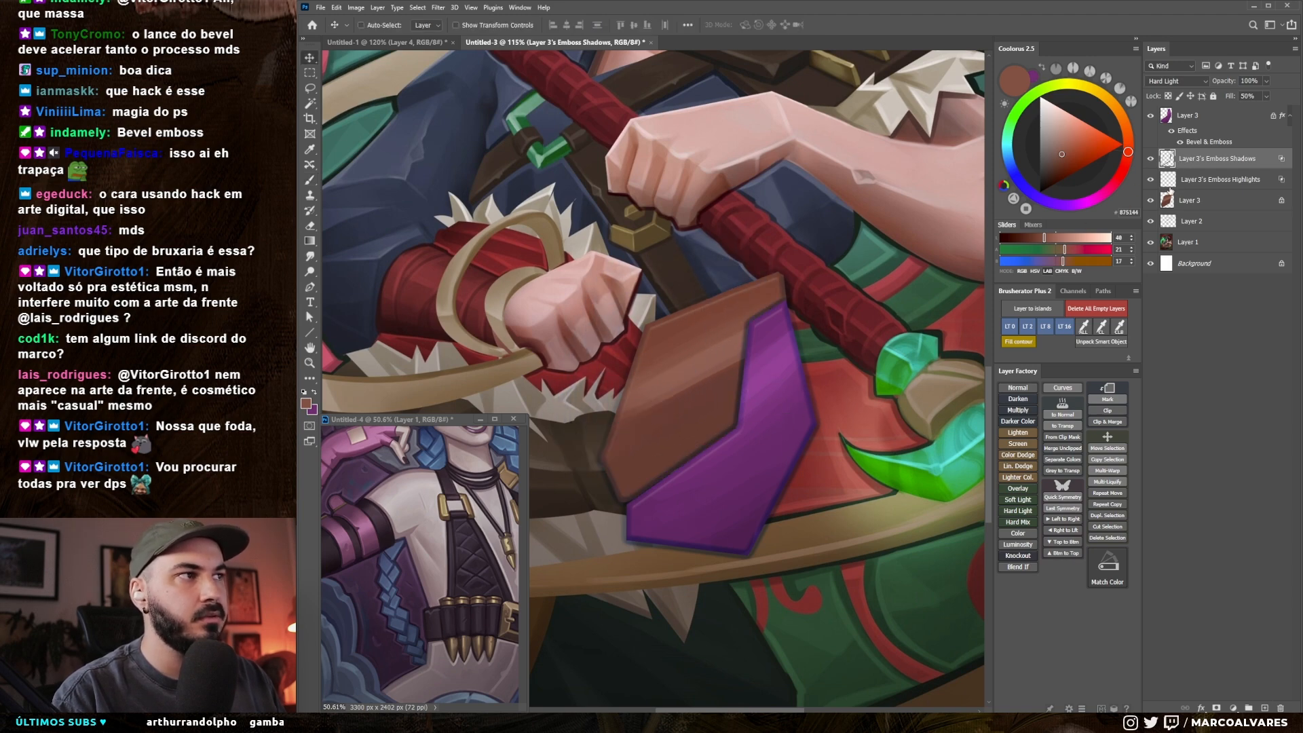
{"action": "left_click", "coordinate": [1194, 182]}
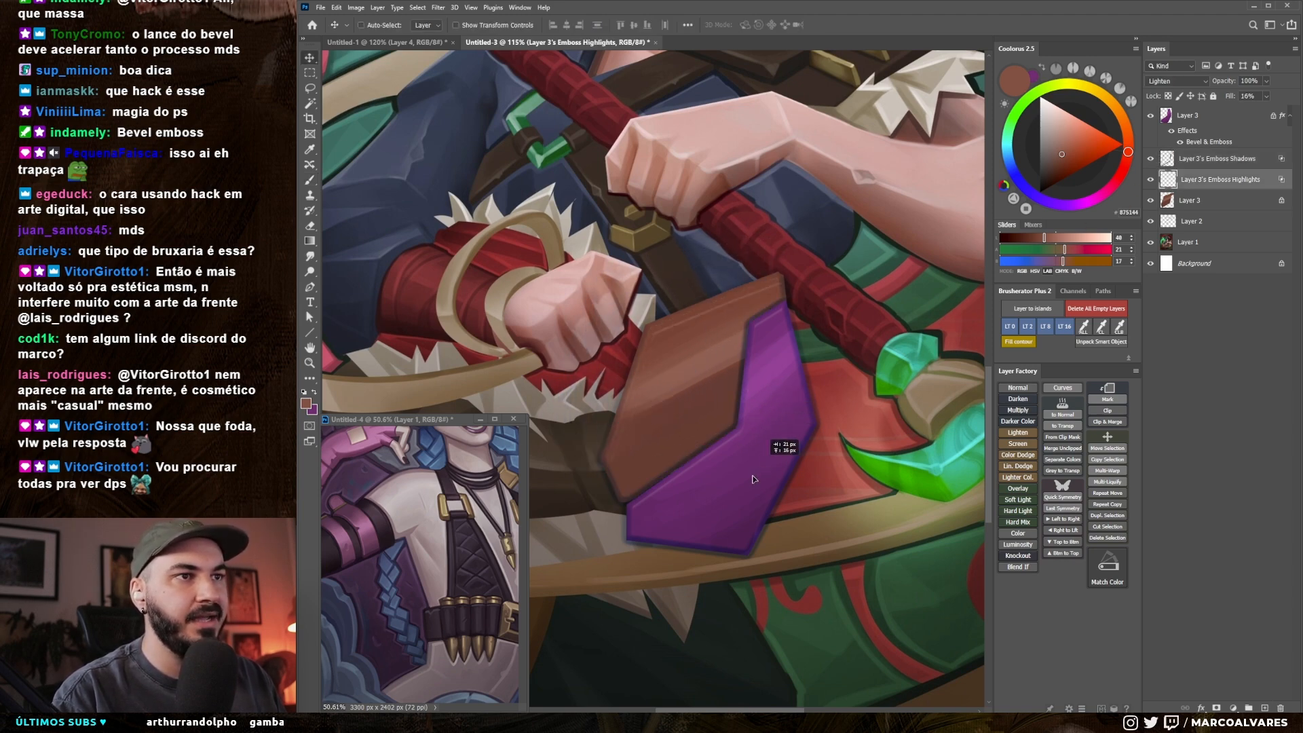
{"action": "left_click", "coordinate": [1167, 206]}
{"action": "left_click_drag", "start_coordinate": [842, 411], "coordinate": [814, 370]}
{"action": "key", "text": "ctrl+z"}
{"action": "left_click", "coordinate": [1196, 182]}
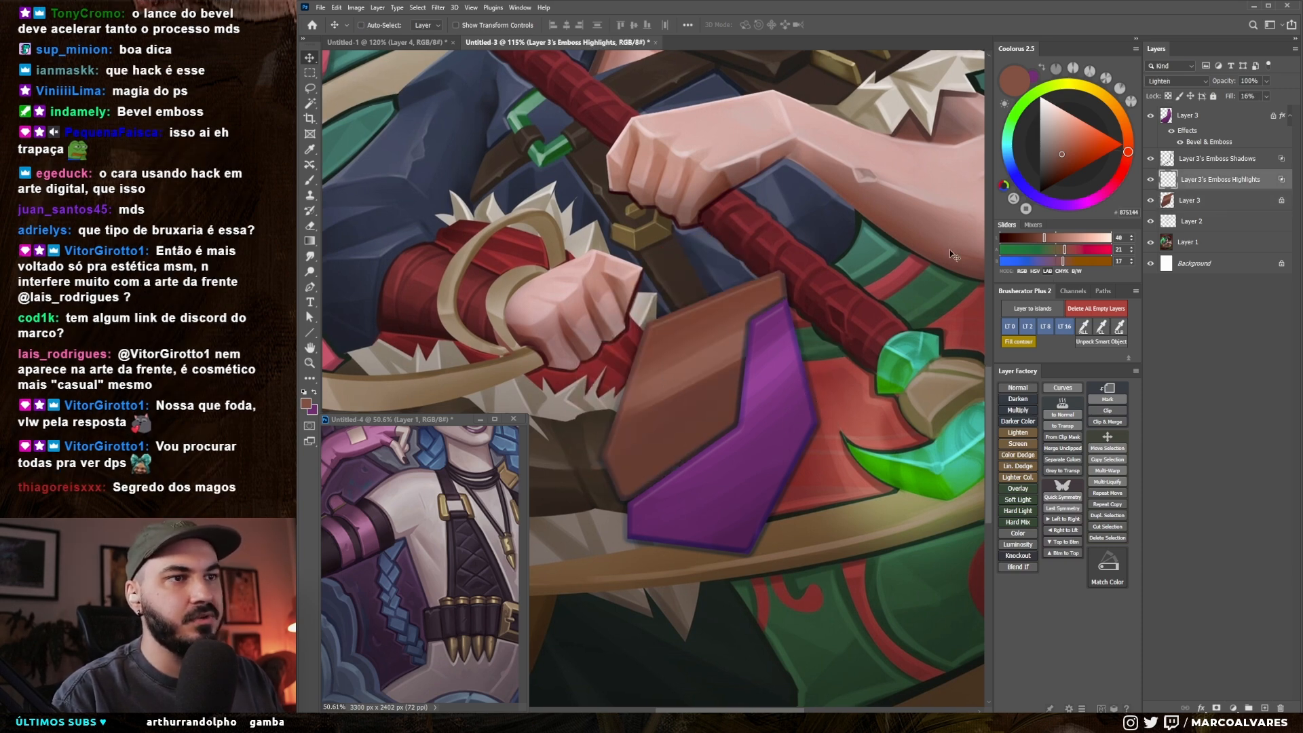
Step: Erase parts of the brown shape's bevel edge on the Emboss Shadows layer with a slightly larger eraser
{"action": "left_click", "coordinate": [1194, 159]}
{"action": "key", "text": "e"}
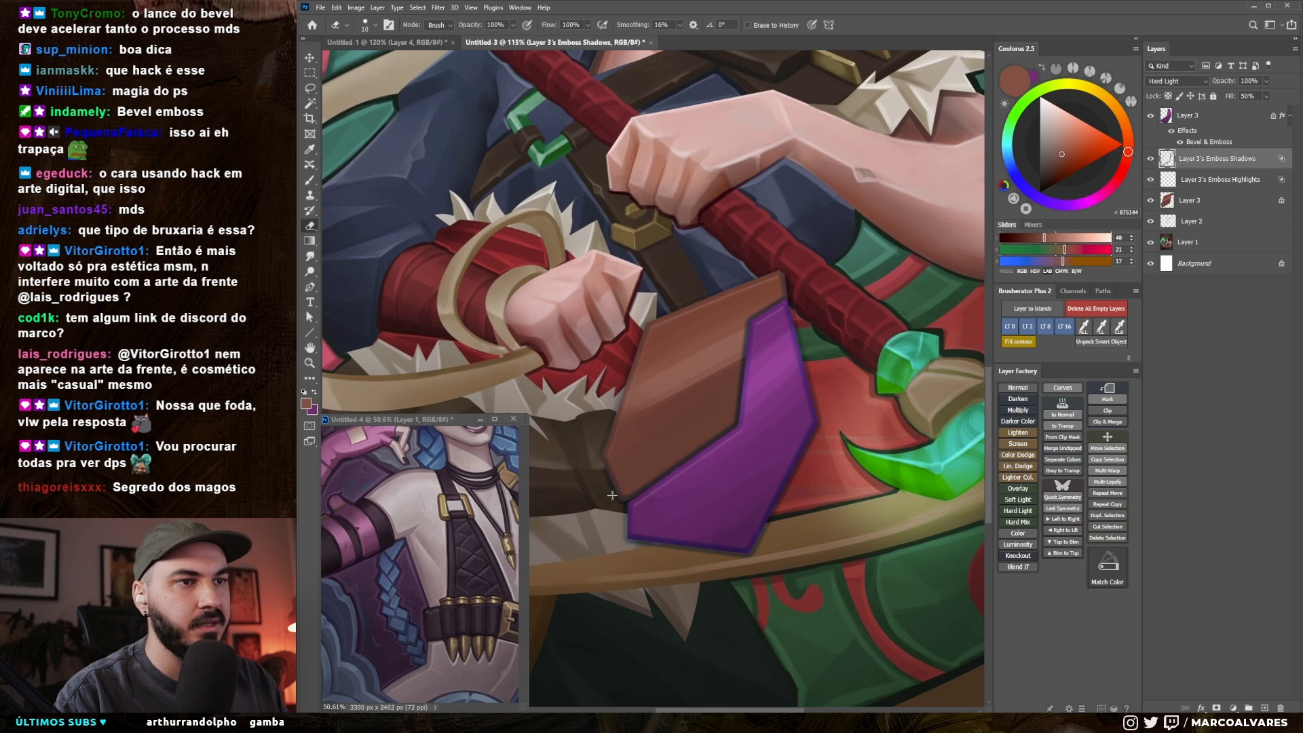
{"action": "key", "text": "bracketright"}
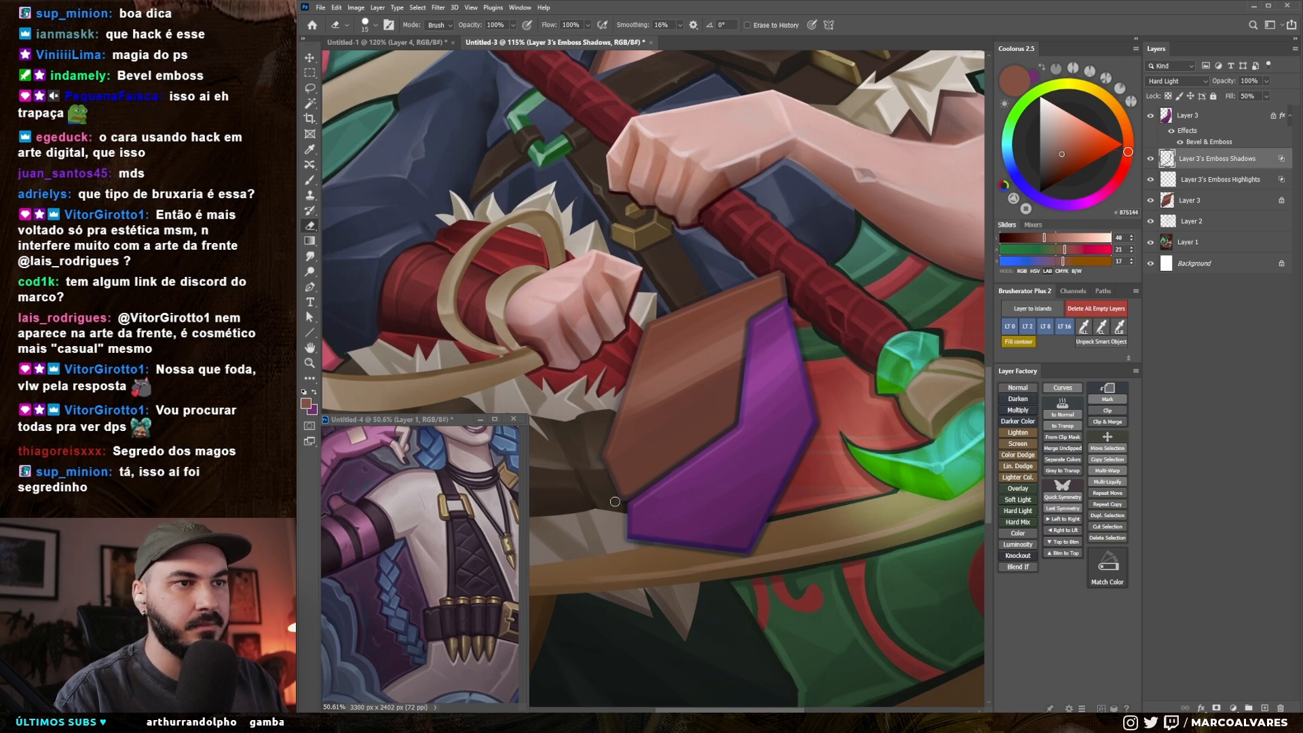
{"action": "left_click_drag", "start_coordinate": [678, 416], "coordinate": [705, 407]}
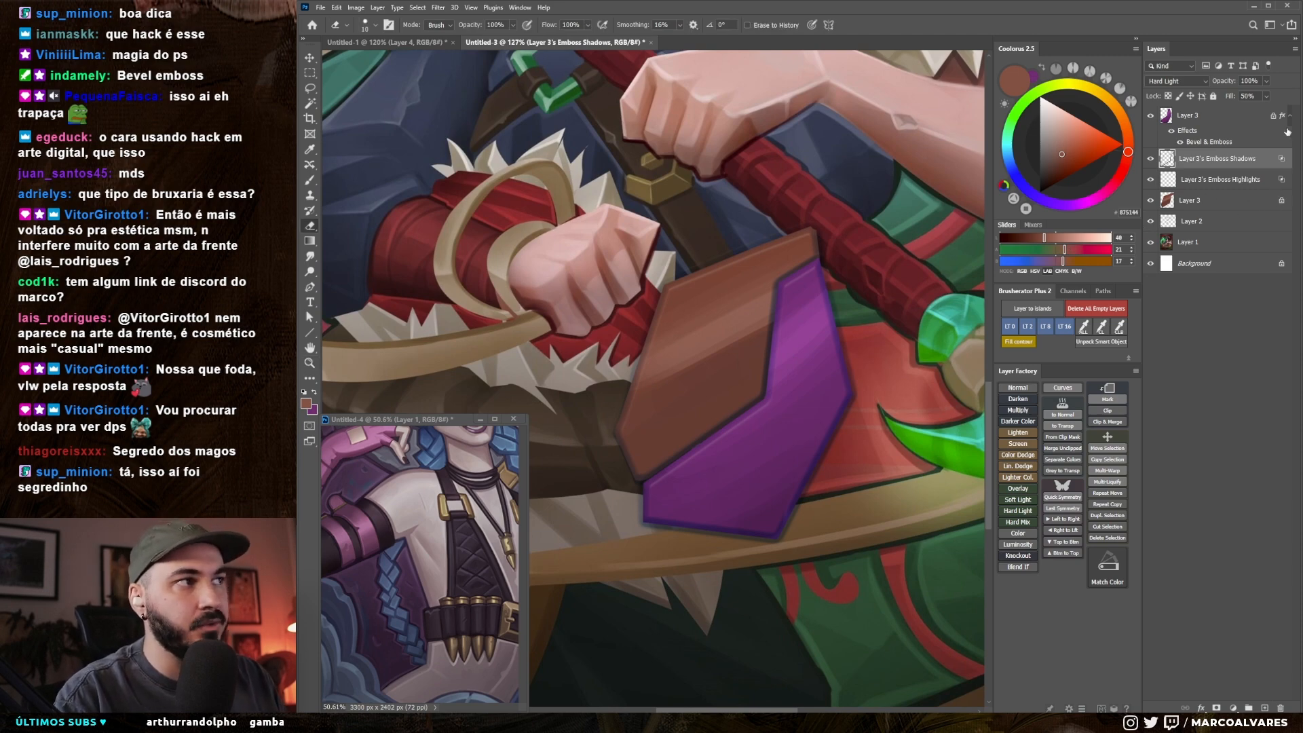
{"action": "mouse_move", "coordinate": [727, 430]}
{"action": "left_mouse_down"}
{"action": "mouse_move", "coordinate": [688, 485]}
{"action": "mouse_move", "coordinate": [740, 431]}
{"action": "left_mouse_up"}
{"action": "left_click_drag", "start_coordinate": [842, 434], "coordinate": [793, 434]}
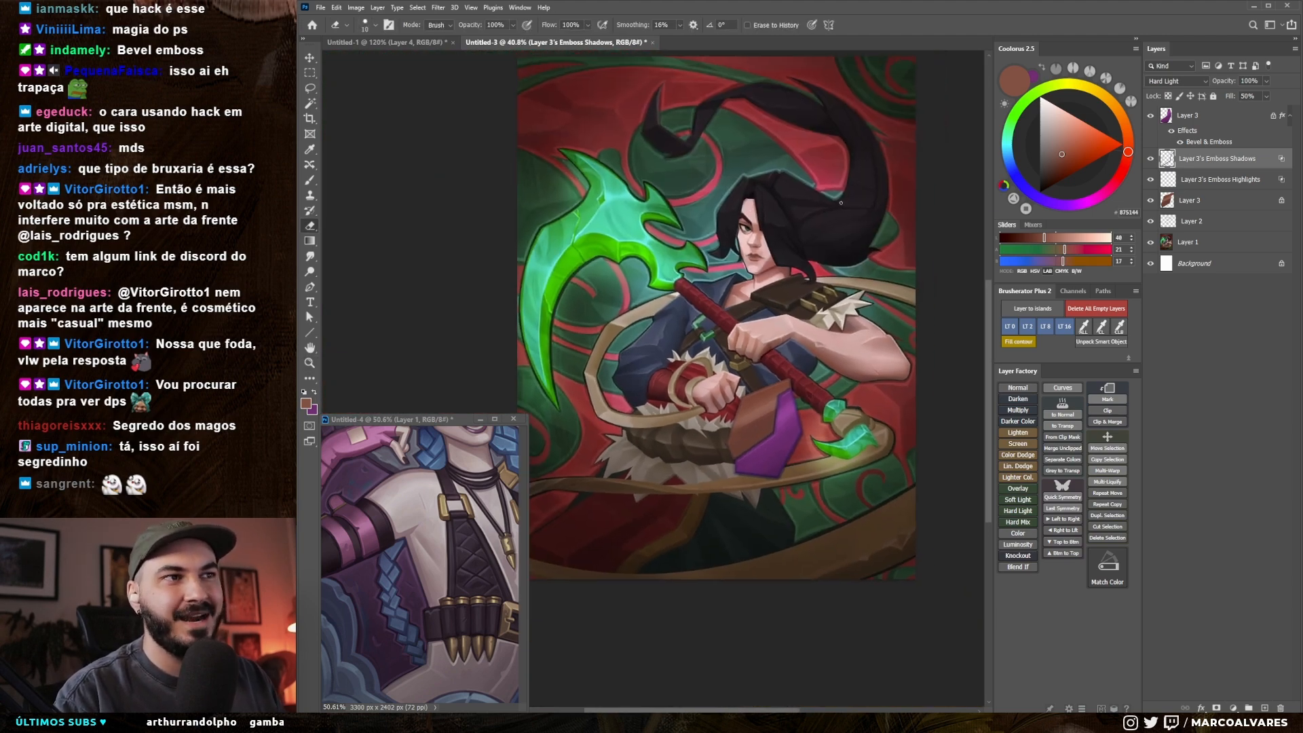
Step: Discard the demo shape layers and paint a thin dark-brown outline on Layer 2 where the tan wrist band meets the fist
{"action": "left_click_drag", "start_coordinate": [777, 350], "coordinate": [814, 340]}
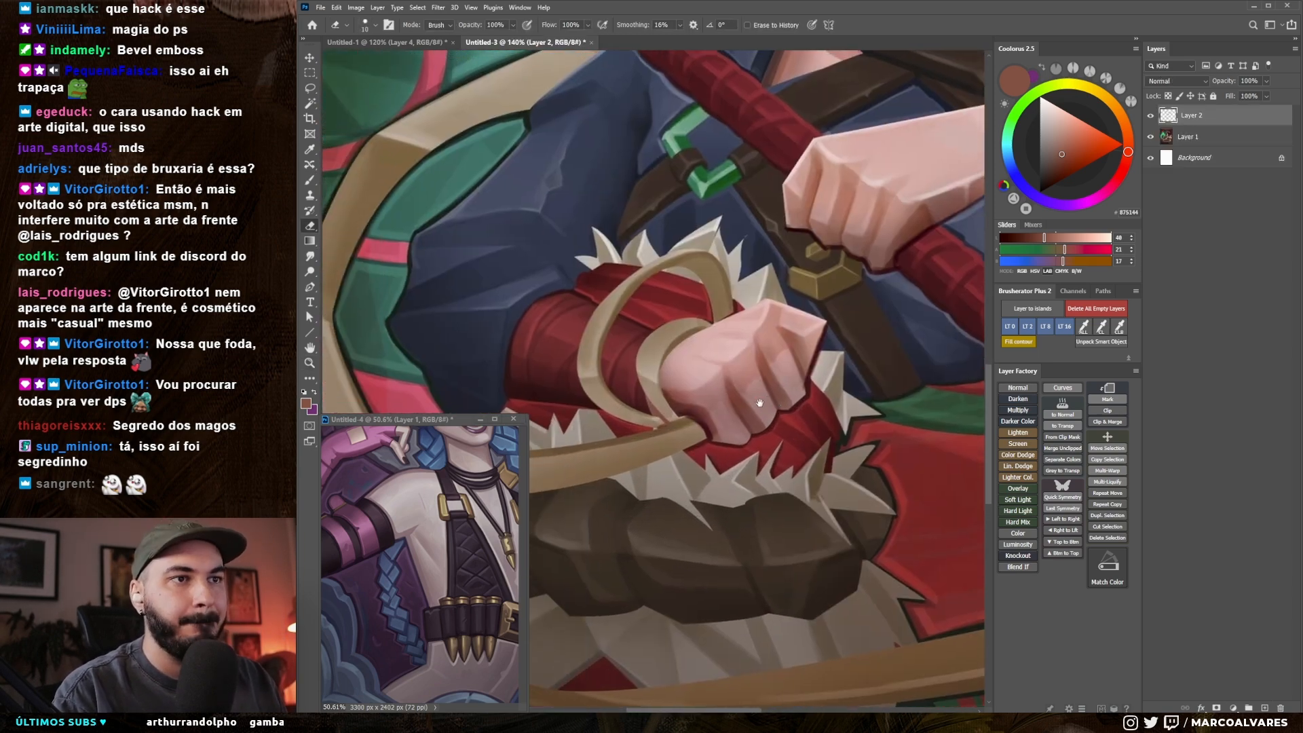
{"action": "key", "text": "b"}
{"action": "left_click", "coordinate": [724, 282], "text": "alt"}
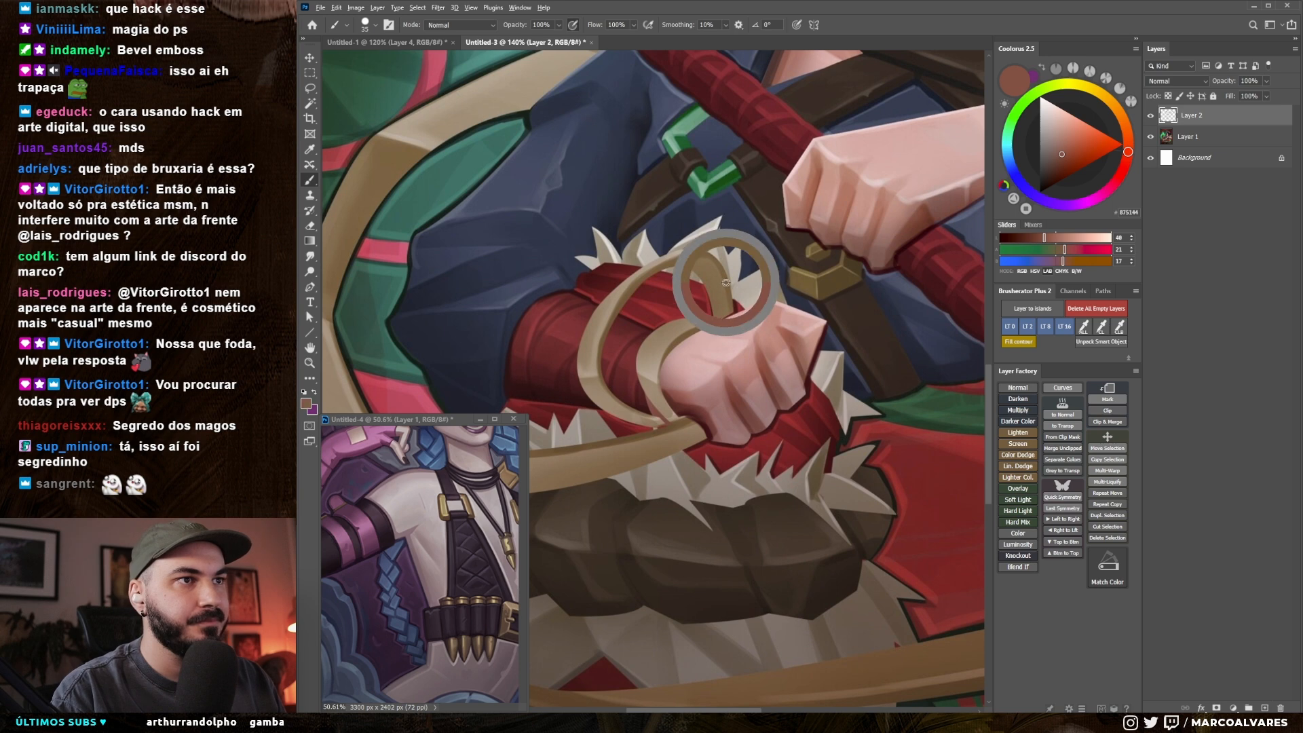
{"action": "key", "text": "bracketleft"}
{"action": "key", "text": "bracketleft"}
{"action": "key", "text": "bracketleft"}
{"action": "key", "text": "bracketleft"}
{"action": "key", "text": "bracketleft"}
{"action": "key", "text": "bracketleft"}
{"action": "key", "text": "bracketleft"}
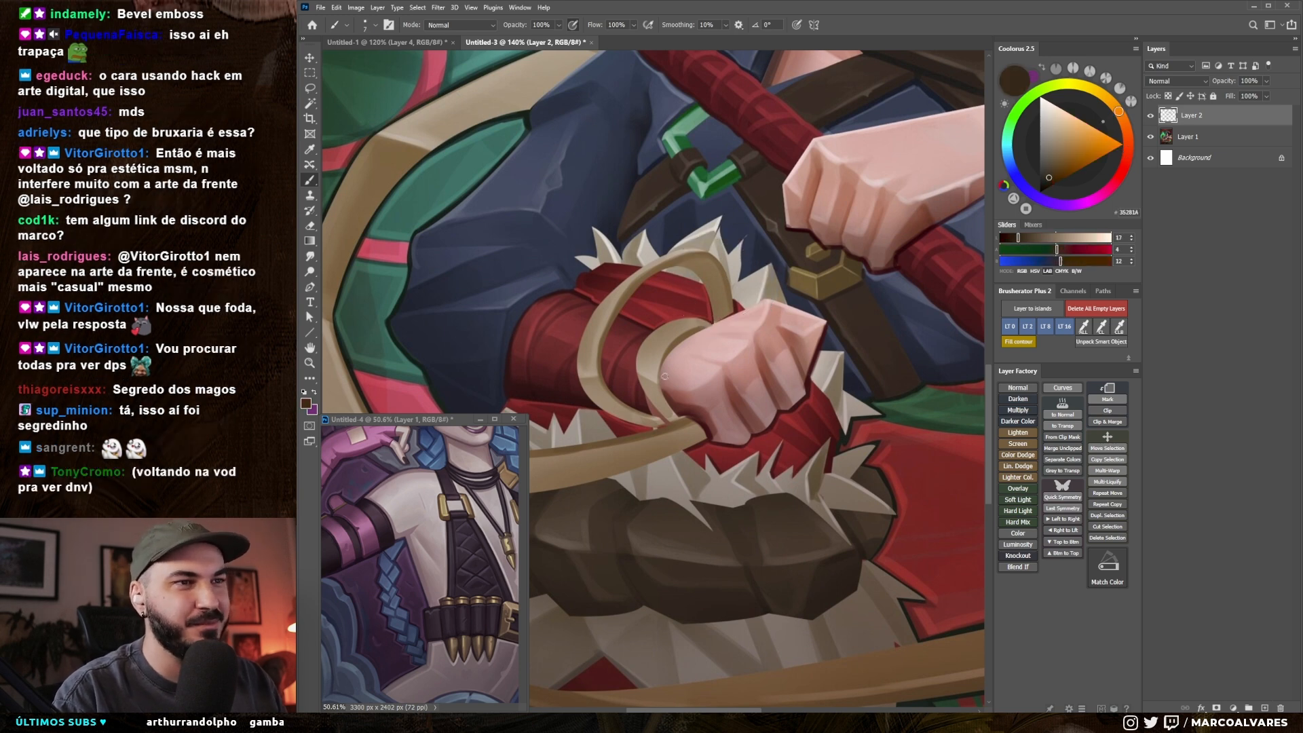
{"action": "left_click_drag", "start_coordinate": [664, 360], "coordinate": [664, 390]}
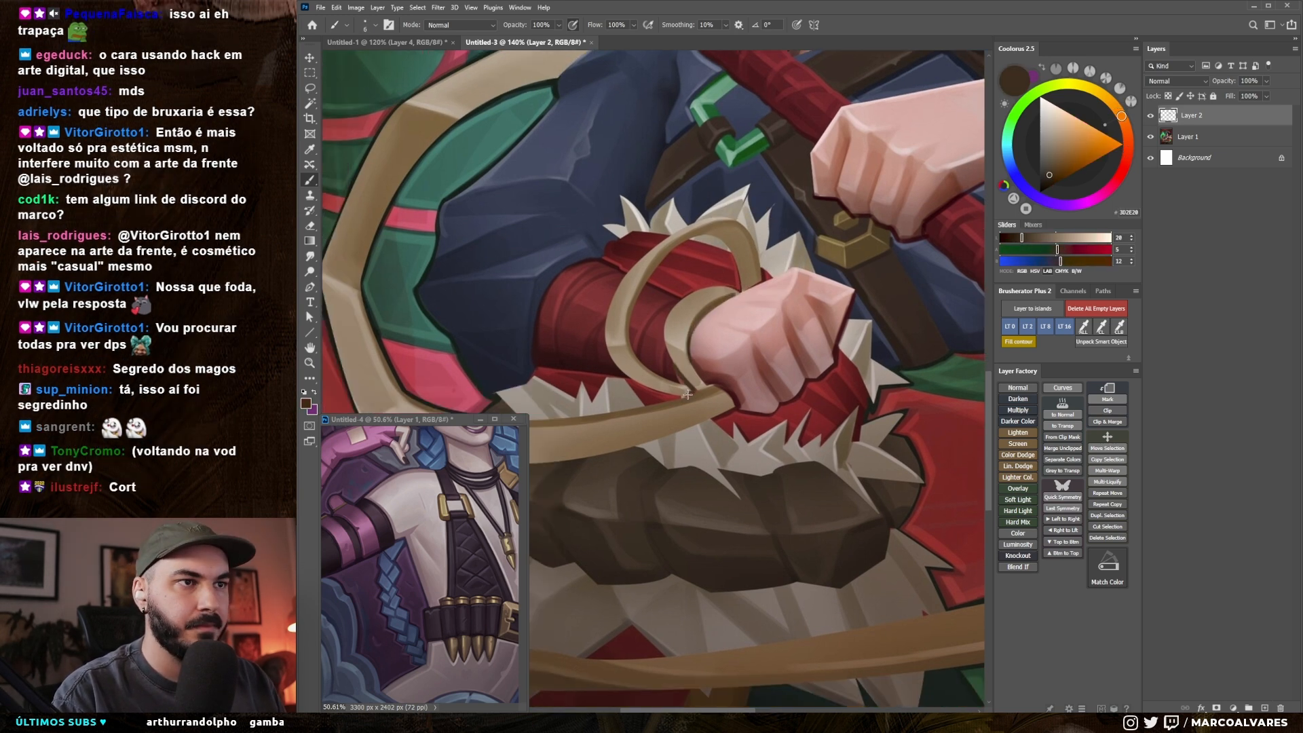
Step: Darken the outline colour to a deeper brown and line the lower junction of the tan loops with a finer brush
{"action": "key", "text": "r"}
{"action": "mouse_move", "coordinate": [700, 467]}
{"action": "left_mouse_down"}
{"action": "mouse_move", "coordinate": [745, 297]}
{"action": "mouse_move", "coordinate": [702, 483]}
{"action": "left_mouse_up"}
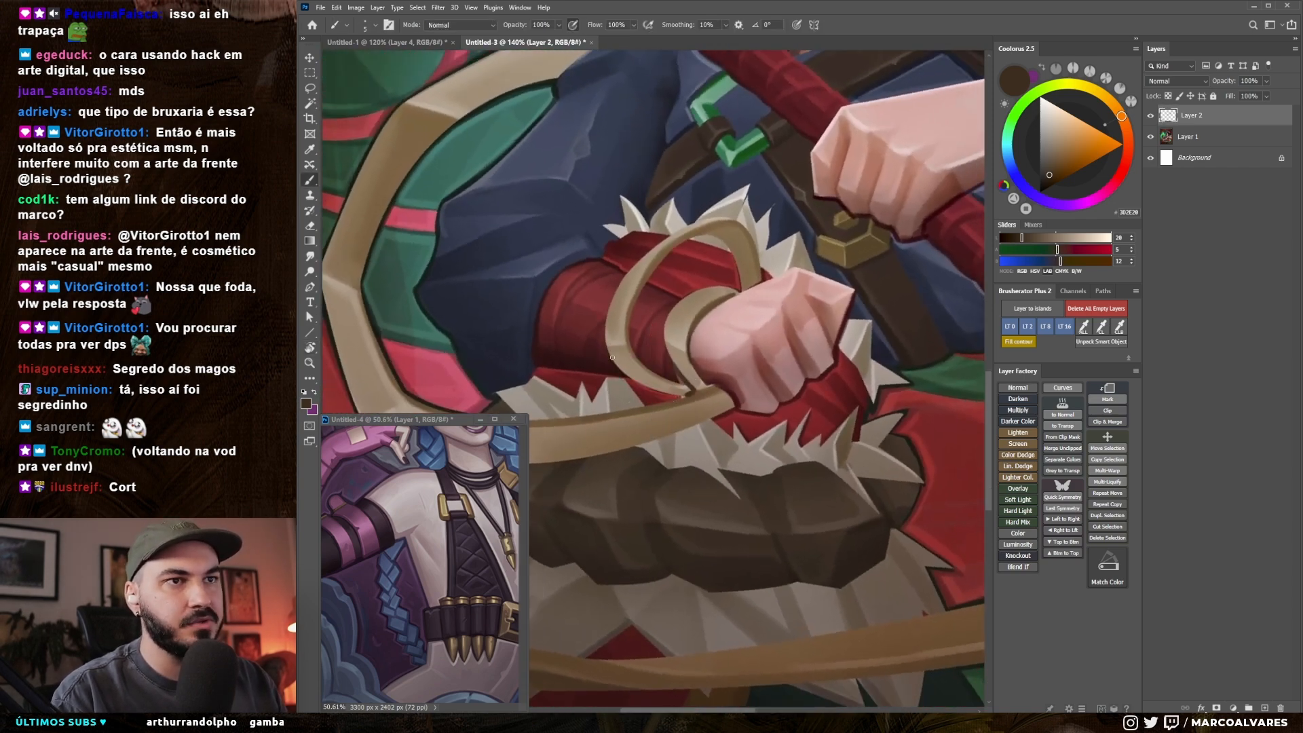
{"action": "left_click", "coordinate": [687, 381], "text": "alt"}
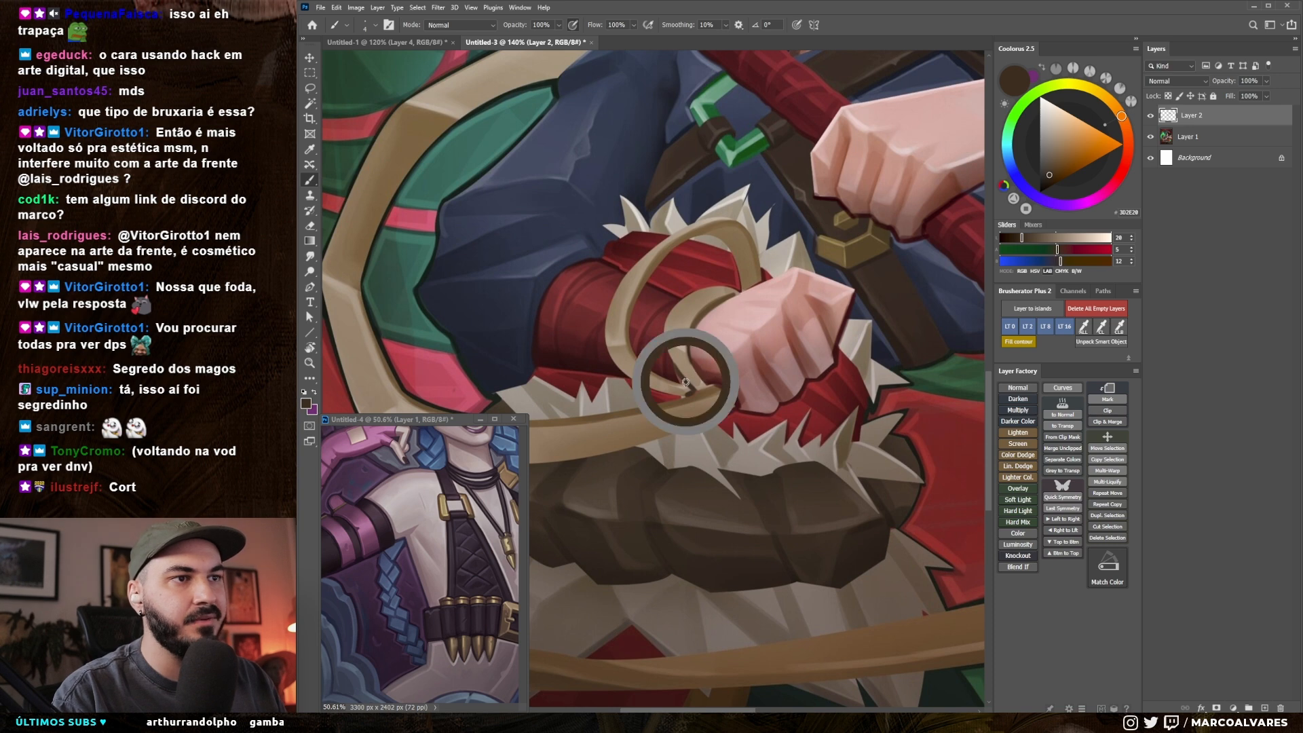
{"action": "left_click", "coordinate": [1050, 179]}
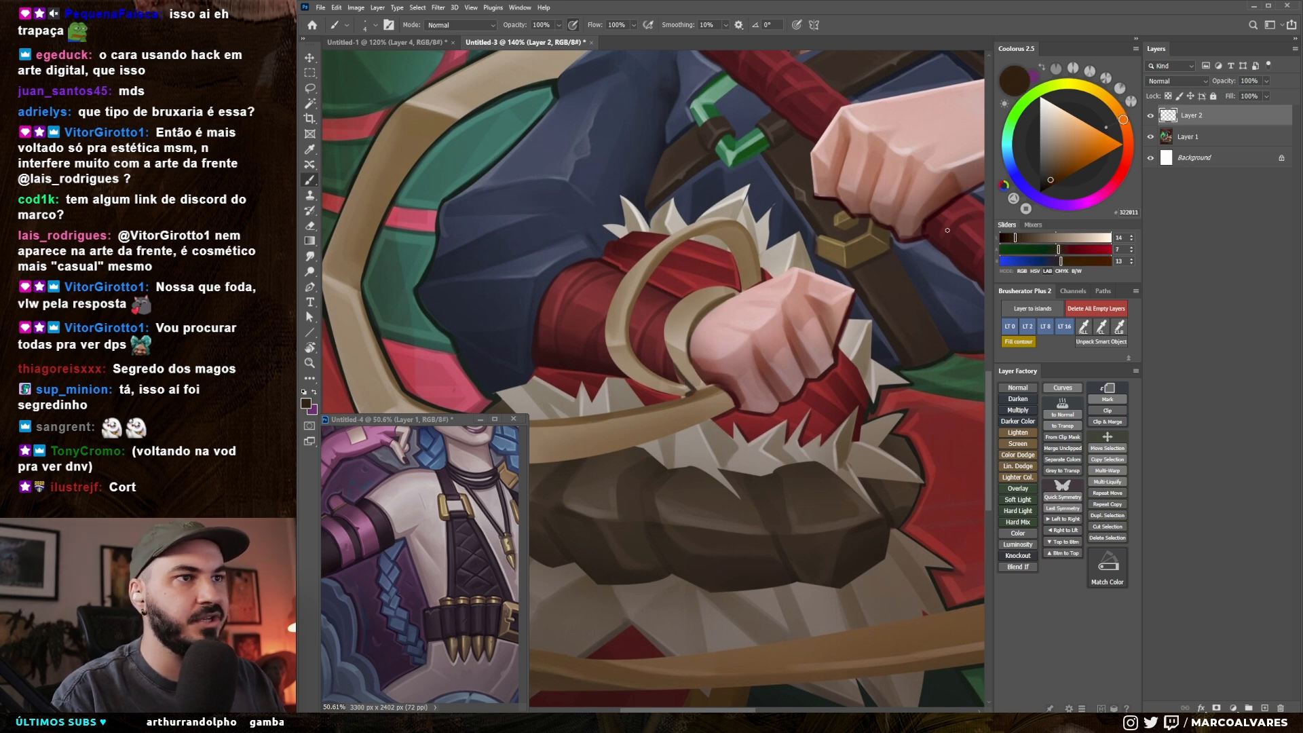
{"action": "key", "text": "bracketleft"}
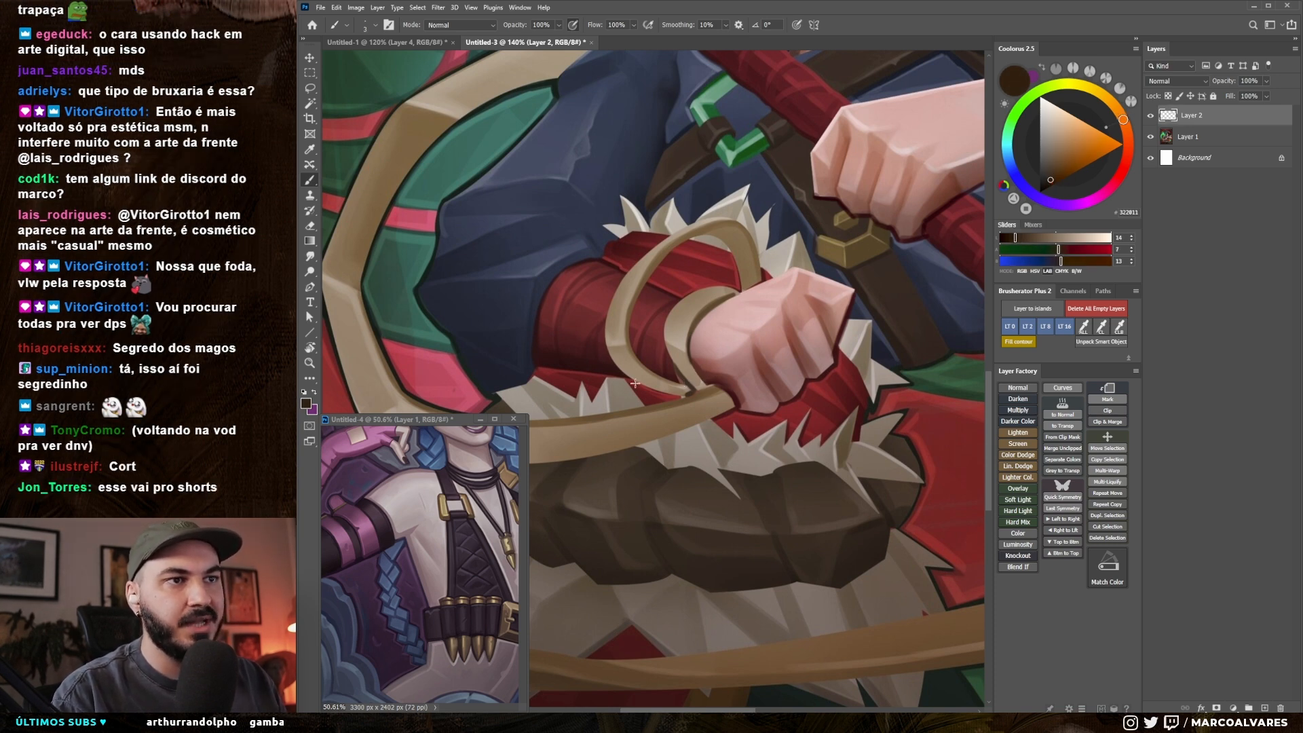
{"action": "key", "text": "r"}
{"action": "left_click_drag", "start_coordinate": [623, 377], "coordinate": [643, 400]}
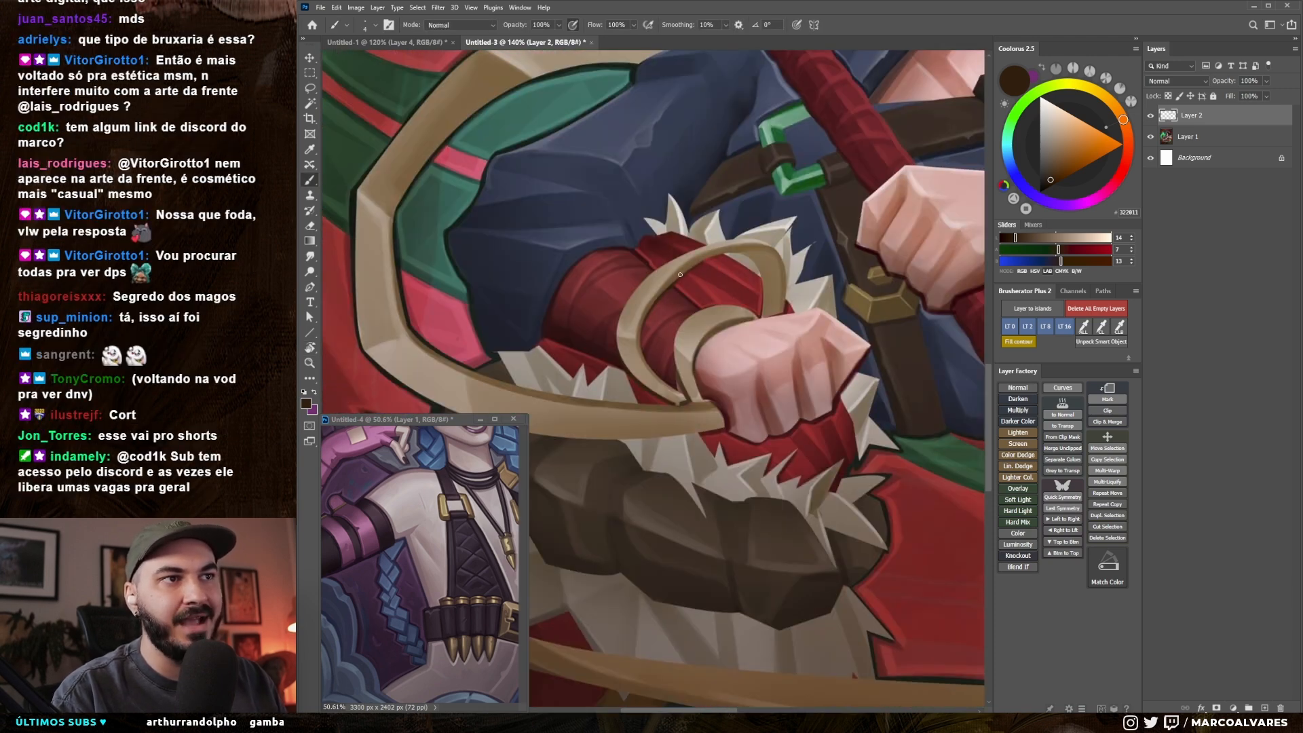
Step: Paint a reddish dark-brown outline along the inner edge of the tan loop over the red wrist wrap
{"action": "left_click_drag", "start_coordinate": [724, 255], "coordinate": [635, 261]}
{"action": "key", "text": "r"}
{"action": "left_click_drag", "start_coordinate": [898, 323], "coordinate": [892, 260]}
{"action": "left_click_drag", "start_coordinate": [780, 271], "coordinate": [784, 334]}
{"action": "left_click_drag", "start_coordinate": [668, 322], "coordinate": [781, 314]}
{"action": "key", "text": "x"}
{"action": "left_click", "coordinate": [678, 364], "text": "alt"}
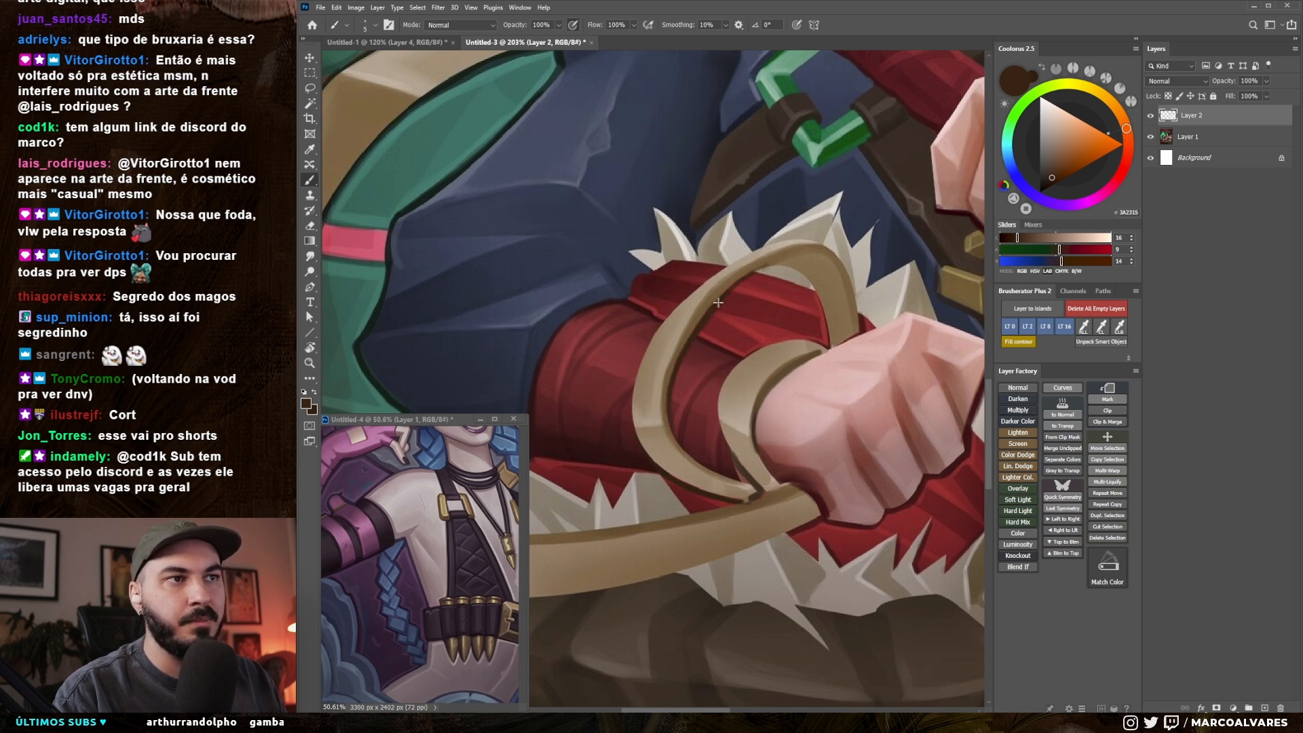
{"action": "left_click_drag", "start_coordinate": [747, 327], "coordinate": [714, 341]}
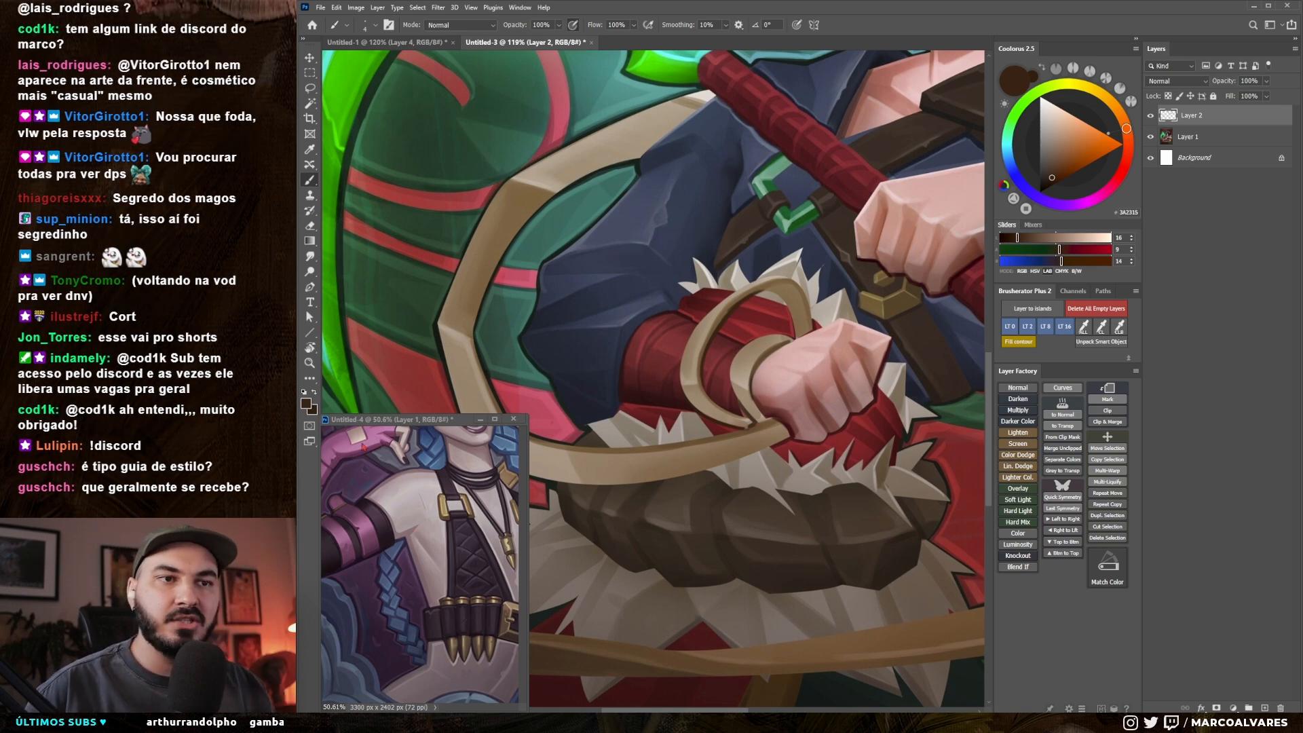
Step: Examine the outlines and rendering of the official card backs in the Untitled-4 reference window
{"action": "left_click", "coordinate": [426, 618]}
{"action": "left_click_drag", "start_coordinate": [426, 618], "coordinate": [412, 594]}
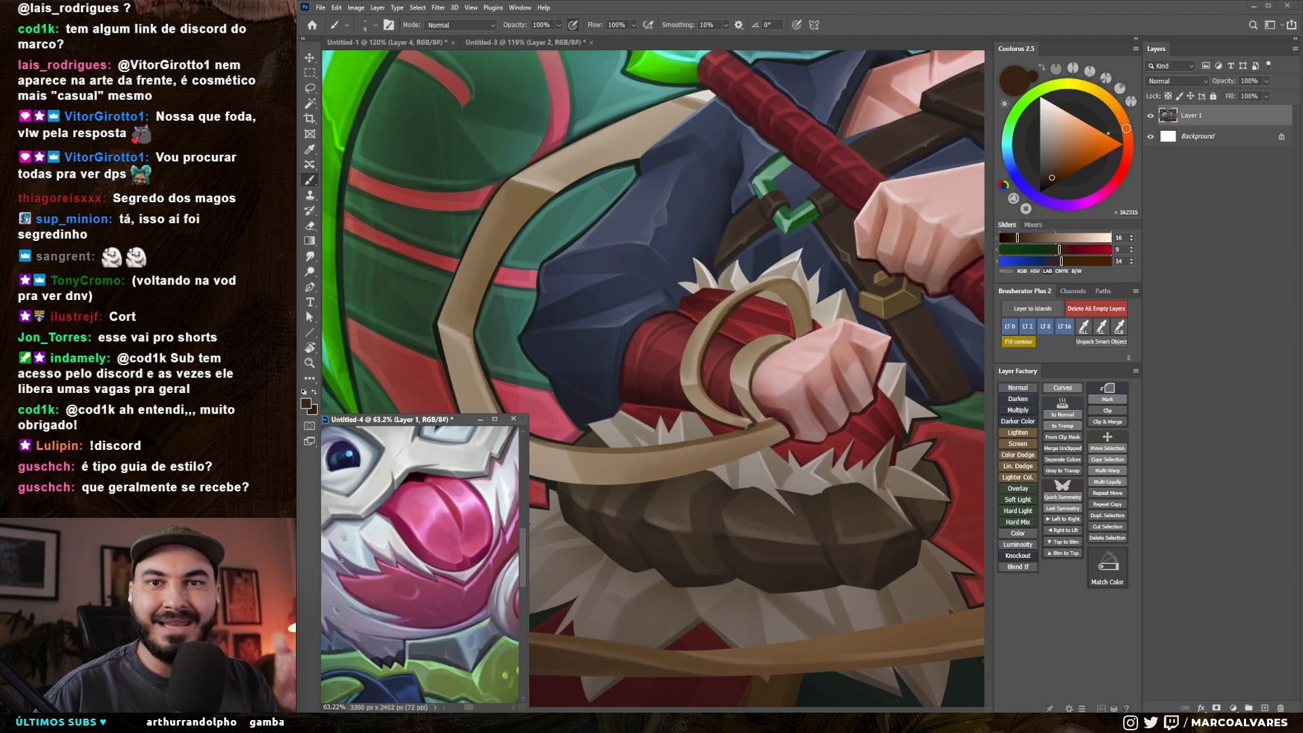
{"action": "scroll", "coordinate": [344, 561], "scroll_direction": "down", "scroll_amount": 5}
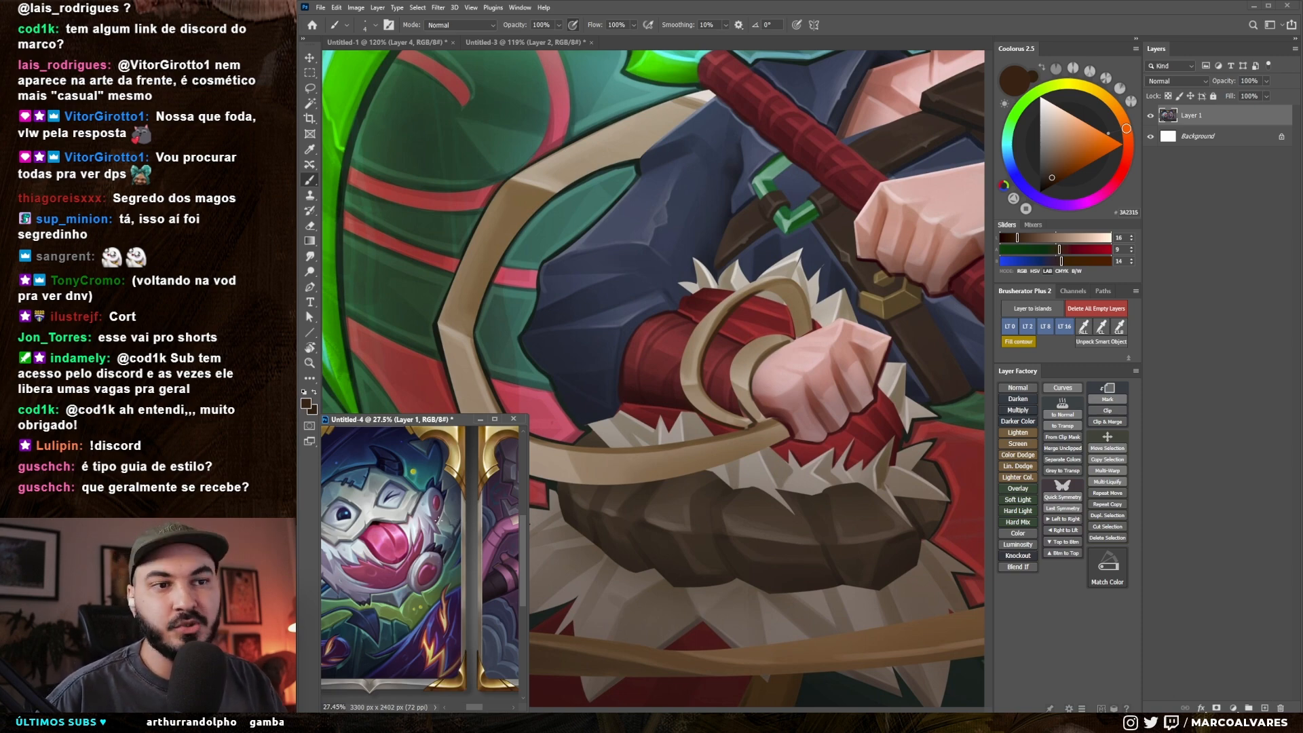
{"action": "scroll", "coordinate": [417, 523], "scroll_direction": "down", "scroll_amount": 5}
{"action": "scroll", "coordinate": [479, 538], "scroll_direction": "up", "scroll_amount": 7}
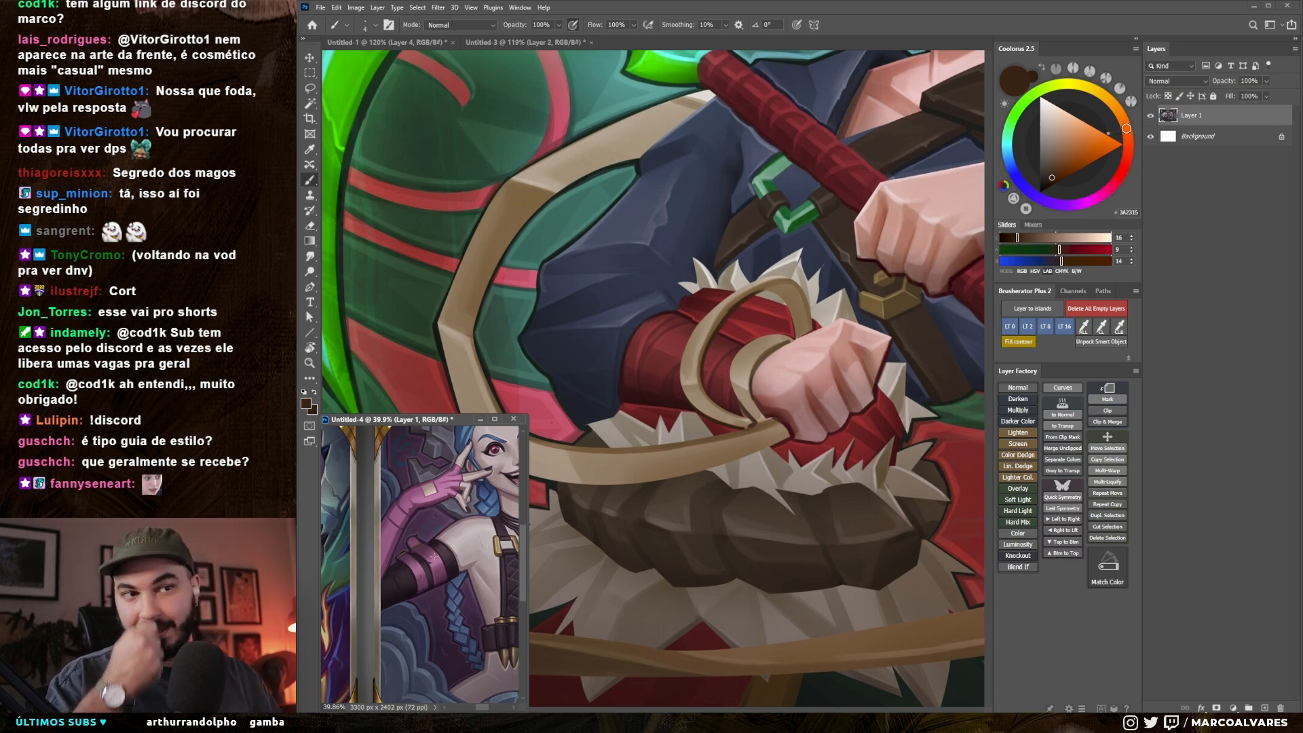
{"action": "mouse_move", "coordinate": [449, 540]}
{"action": "left_mouse_down"}
{"action": "mouse_move", "coordinate": [414, 541]}
{"action": "mouse_move", "coordinate": [408, 506]}
{"action": "mouse_move", "coordinate": [445, 516]}
{"action": "mouse_move", "coordinate": [465, 562]}
{"action": "left_mouse_up"}
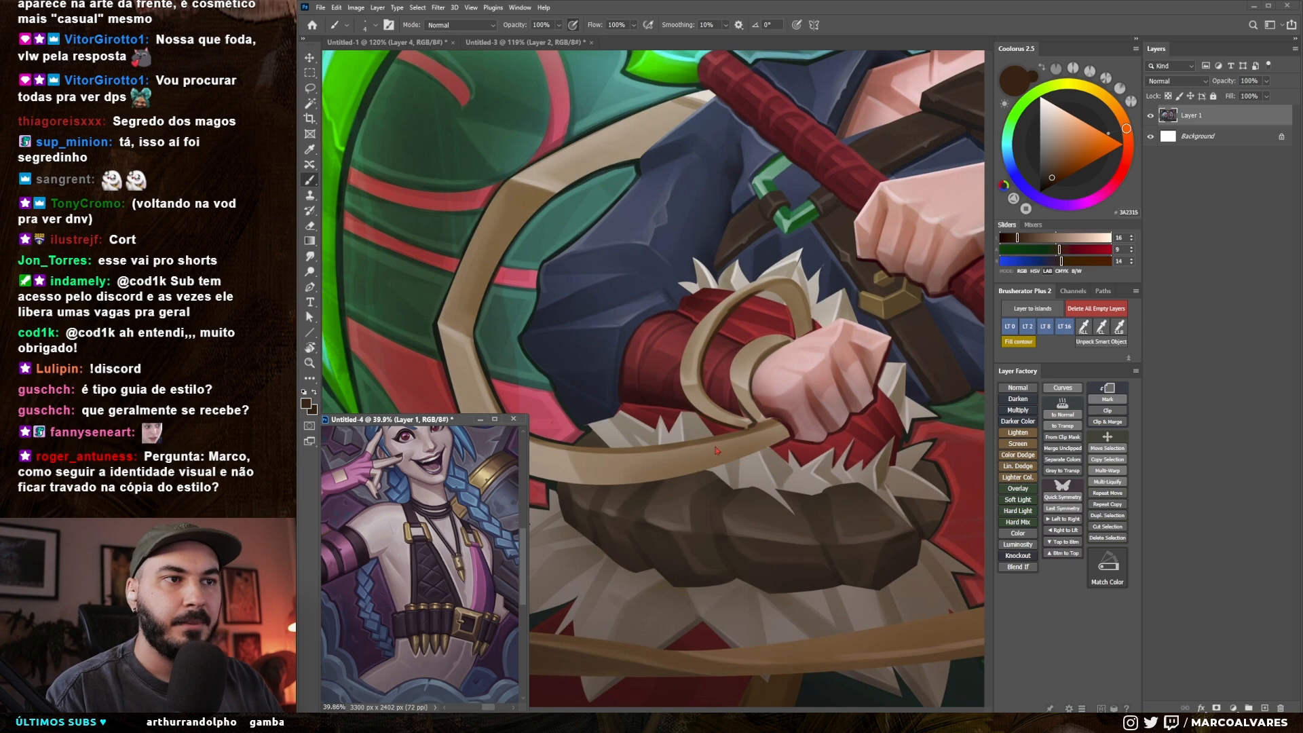
{"action": "left_click_drag", "start_coordinate": [699, 438], "coordinate": [687, 437]}
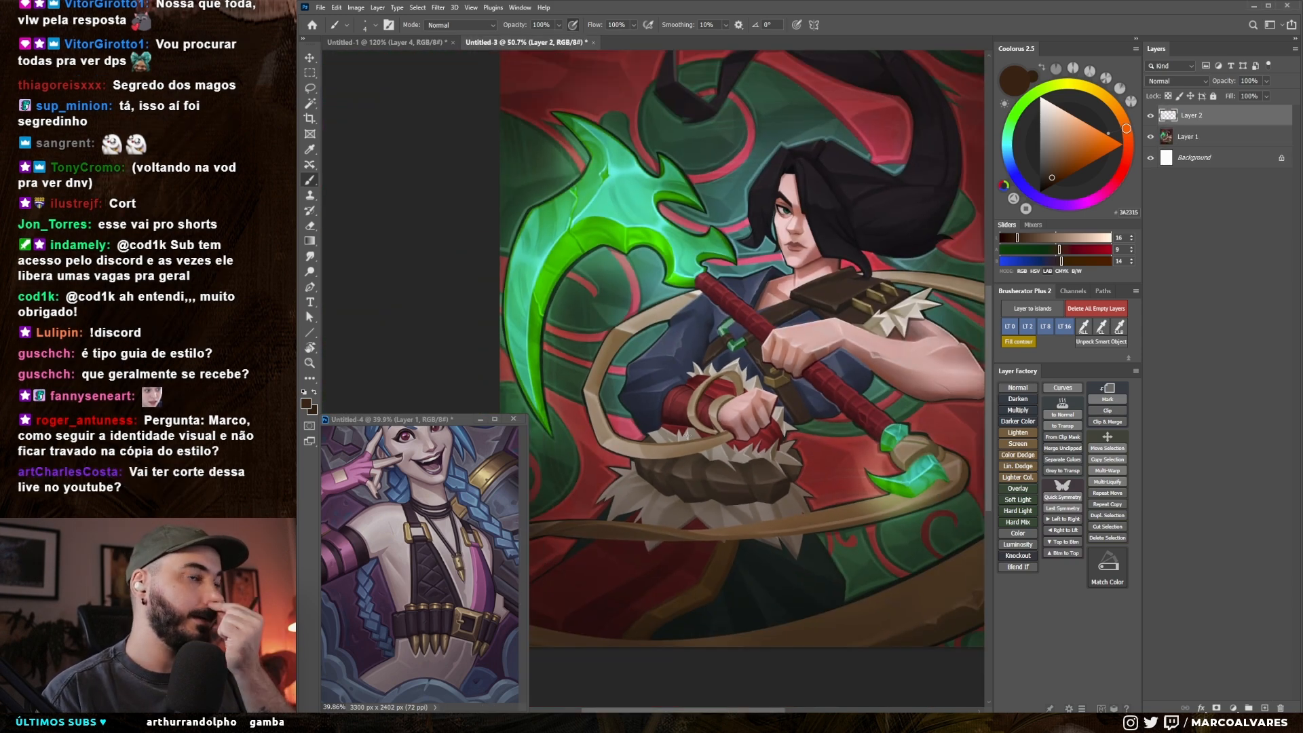
Step: Sample dark green (#263A31) and paint it with a larger brush along the tan ribbon's inner edge beside the green area
{"action": "left_click_drag", "start_coordinate": [724, 370], "coordinate": [708, 395]}
{"action": "left_click_drag", "start_coordinate": [619, 397], "coordinate": [620, 357]}
{"action": "left_click", "coordinate": [588, 350], "text": "alt"}
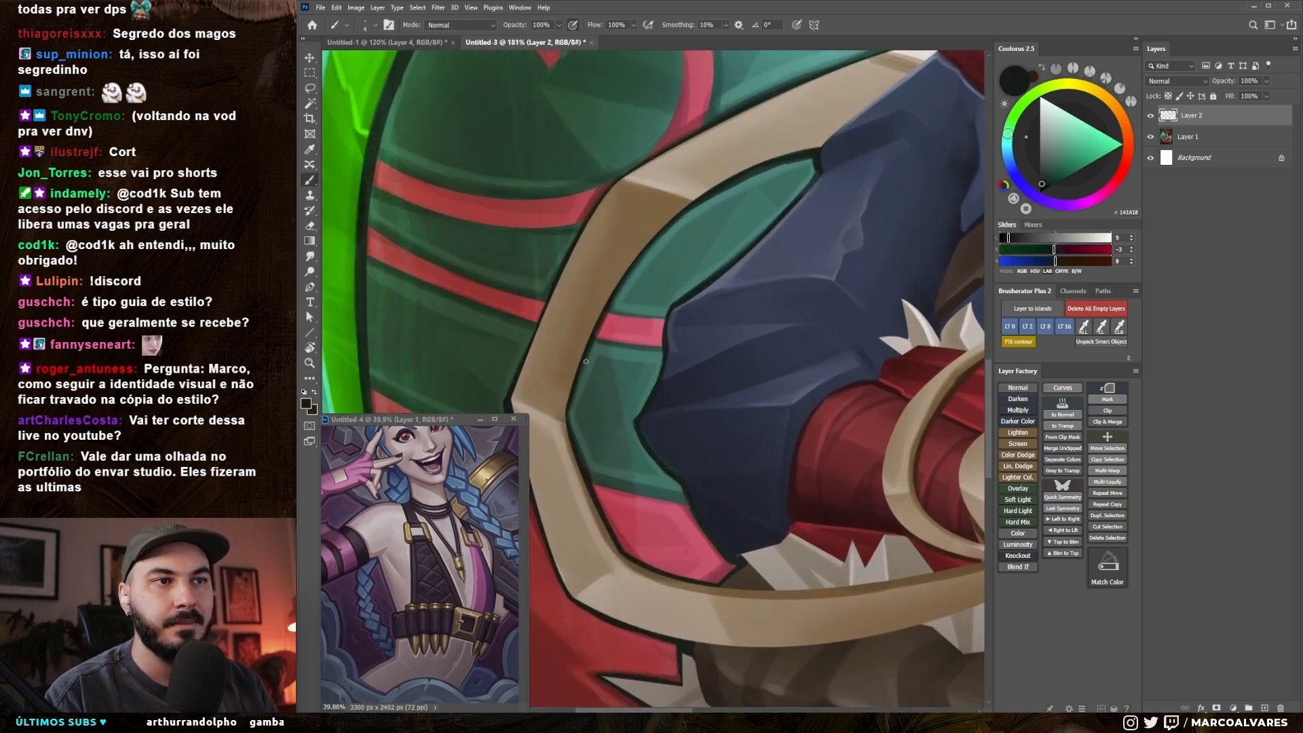
{"action": "left_click", "coordinate": [585, 365], "text": "alt"}
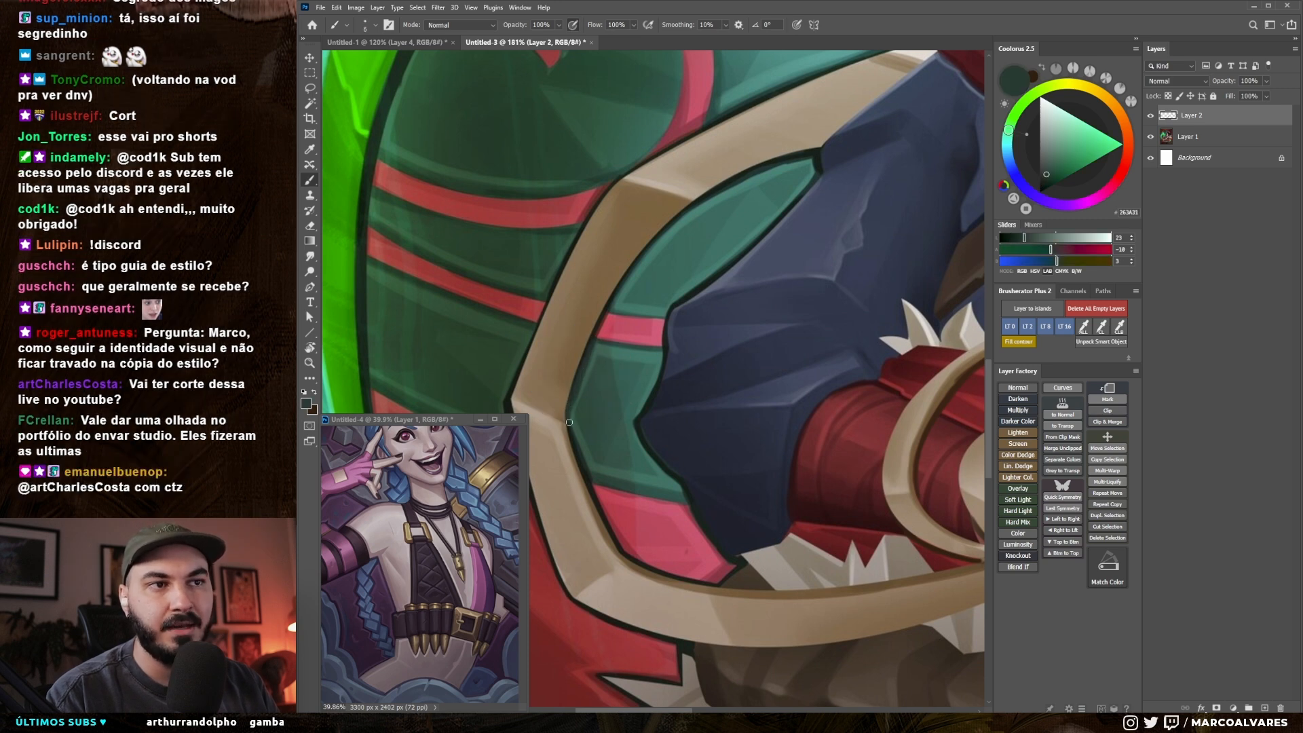
{"action": "key", "text": "bracketright"}
{"action": "left_click_drag", "start_coordinate": [569, 426], "coordinate": [578, 450]}
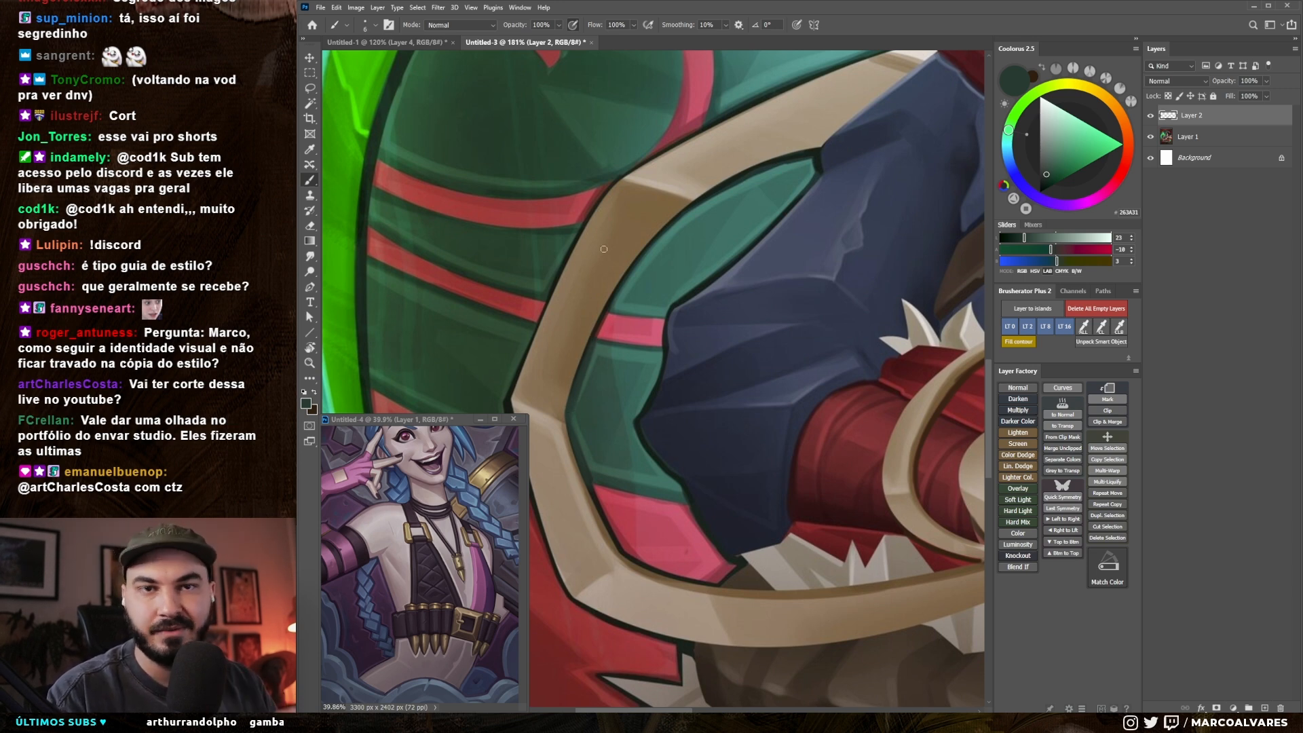
{"action": "mouse_move", "coordinate": [665, 338]}
{"action": "left_mouse_down"}
{"action": "mouse_move", "coordinate": [614, 343]}
{"action": "mouse_move", "coordinate": [661, 405]}
{"action": "mouse_move", "coordinate": [587, 406]}
{"action": "left_mouse_up"}
{"action": "key", "text": "z"}
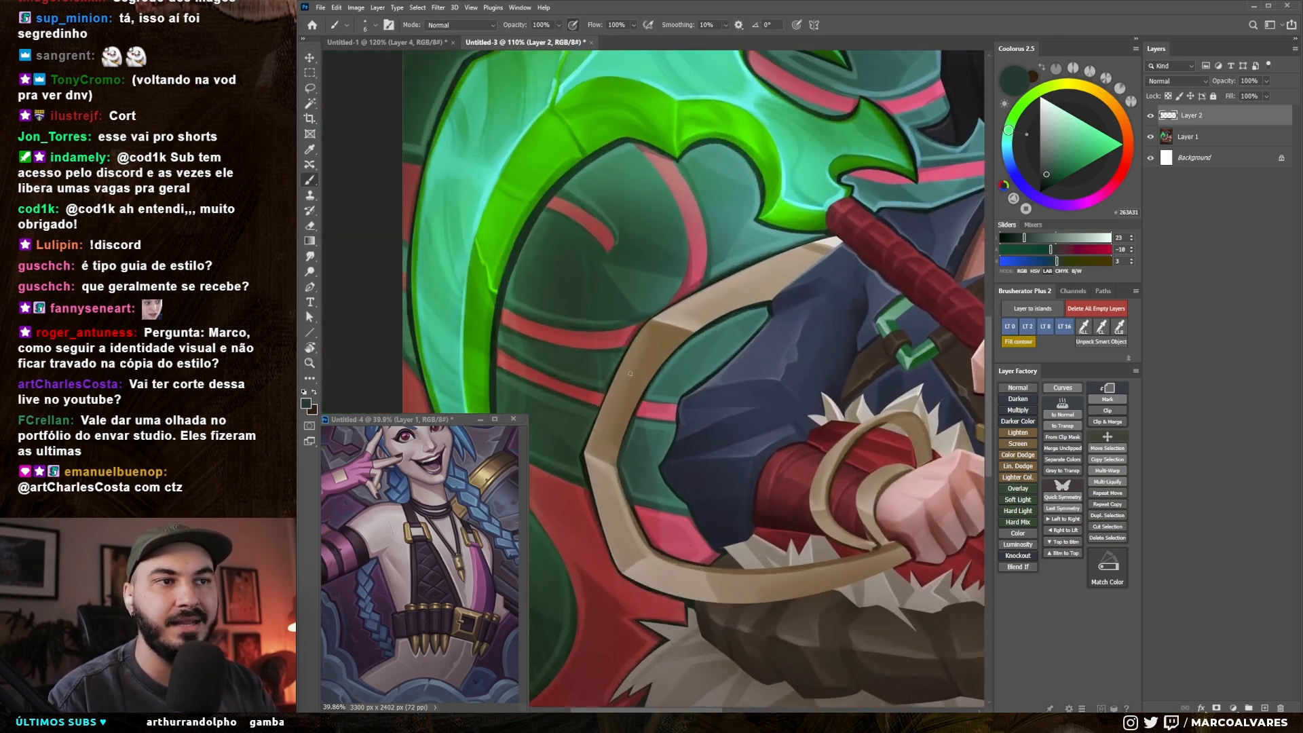
Step: Sample the ribbon's light tan and paint it with a larger brush along the loop's outer edge beside the green background
{"action": "left_click", "coordinate": [669, 312], "text": "alt"}
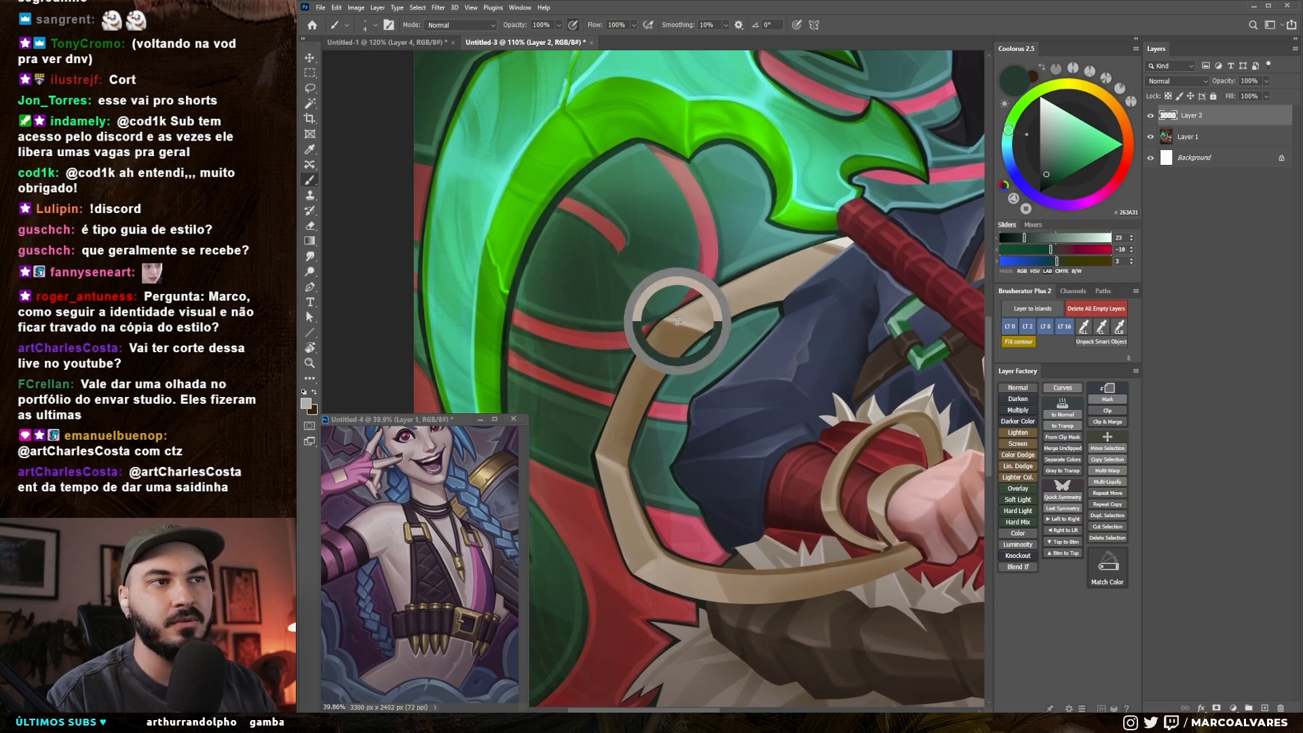
{"action": "key", "text": "bracketright"}
{"action": "key", "text": "bracketright"}
{"action": "key", "text": "bracketright"}
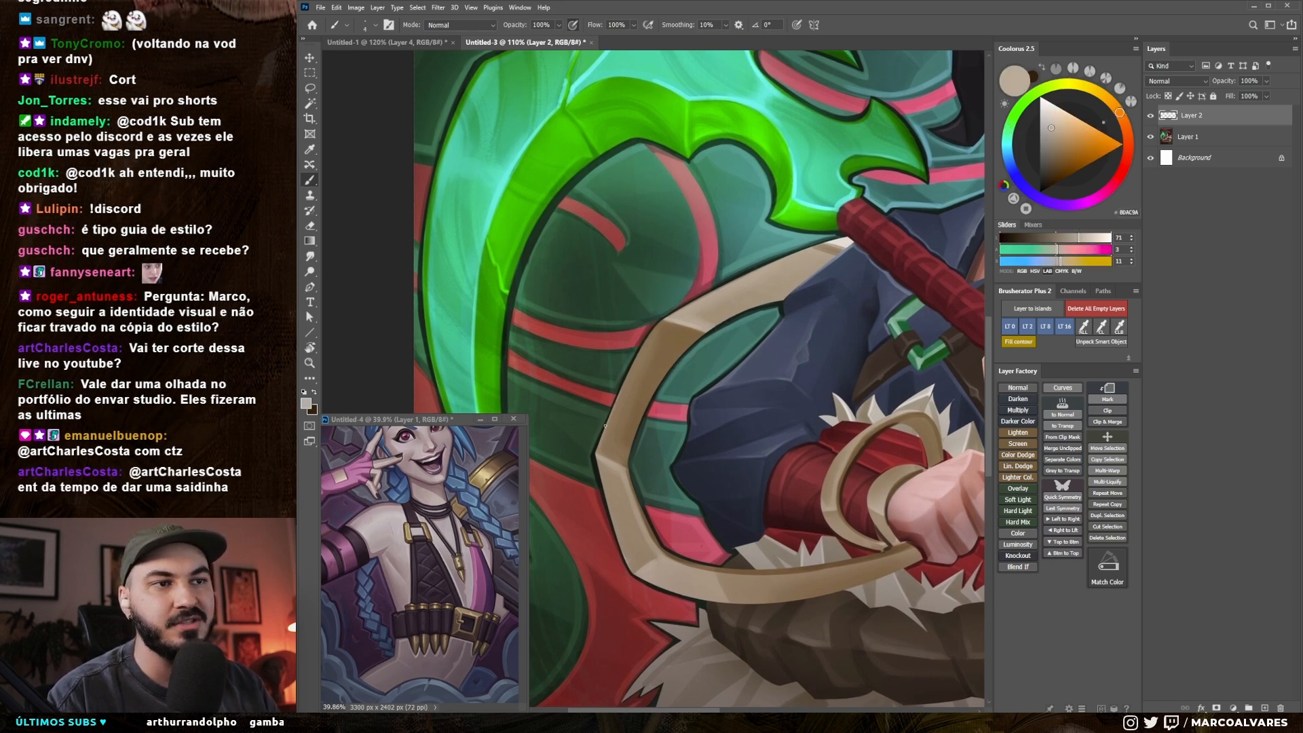
{"action": "left_click_drag", "start_coordinate": [599, 439], "coordinate": [640, 346]}
{"action": "key", "text": "ctrl+z"}
{"action": "left_click_drag", "start_coordinate": [600, 440], "coordinate": [641, 352]}
{"action": "left_click_drag", "start_coordinate": [610, 413], "coordinate": [663, 321]}
Step: Paint mid-brown (#7C6442) shading along the inner edge of the tan ribbon's upper bend
{"action": "key", "text": "r"}
{"action": "mouse_move", "coordinate": [777, 422]}
{"action": "left_mouse_down"}
{"action": "mouse_move", "coordinate": [814, 319]}
{"action": "mouse_move", "coordinate": [792, 405]}
{"action": "left_mouse_up"}
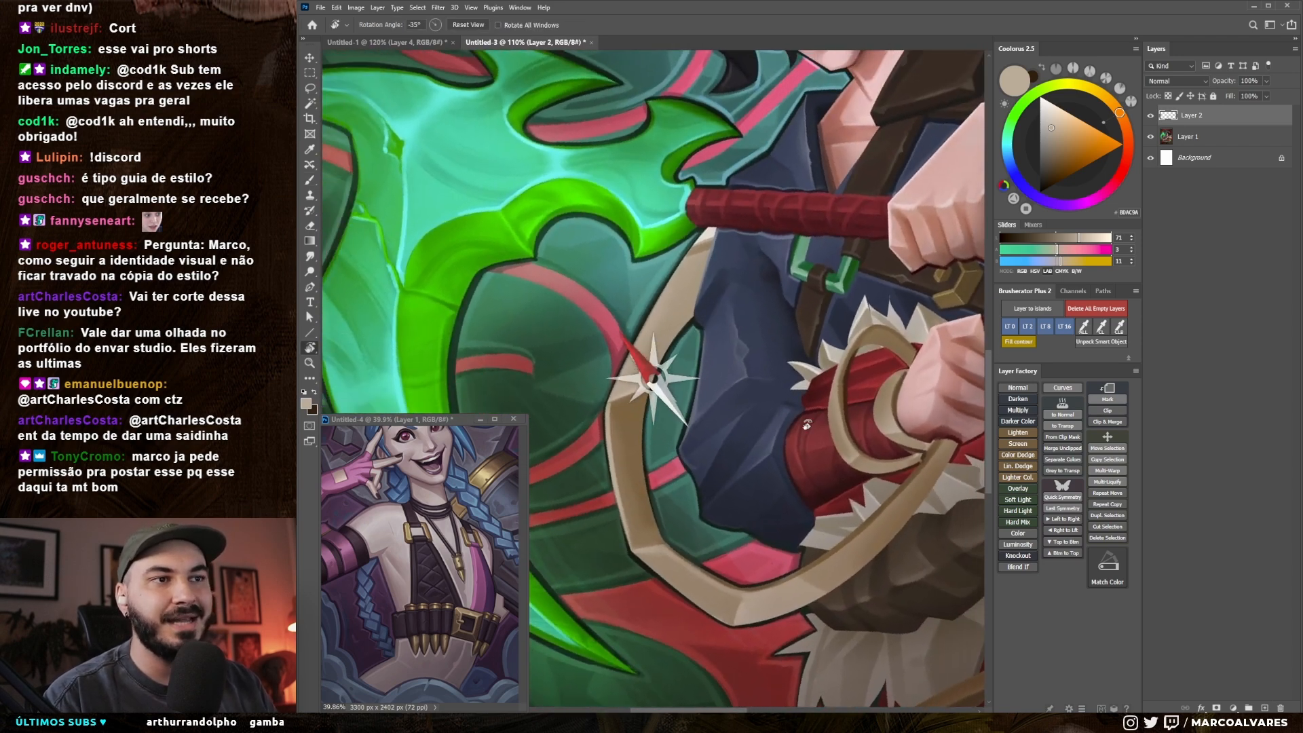
{"action": "key", "text": "b"}
{"action": "left_click_drag", "start_coordinate": [608, 337], "coordinate": [618, 329]}
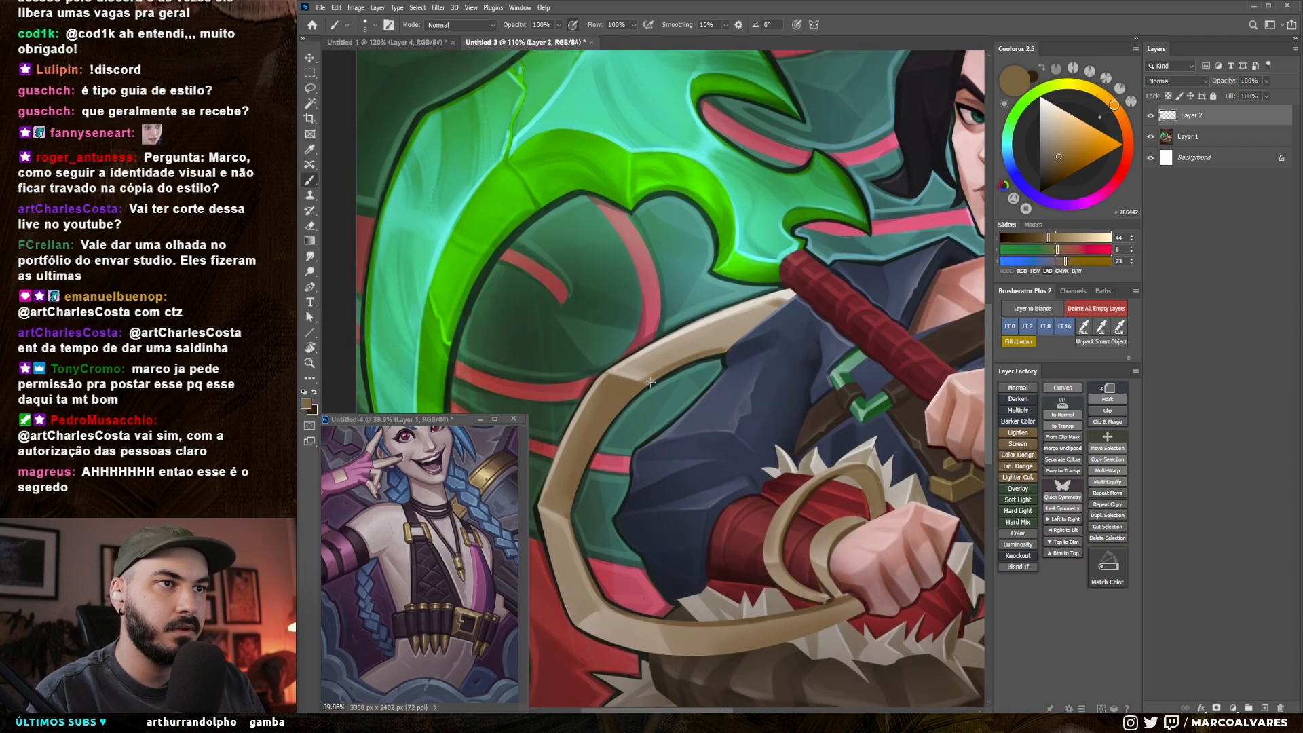
{"action": "left_click_drag", "start_coordinate": [664, 375], "coordinate": [685, 364]}
{"action": "key", "text": "]"}
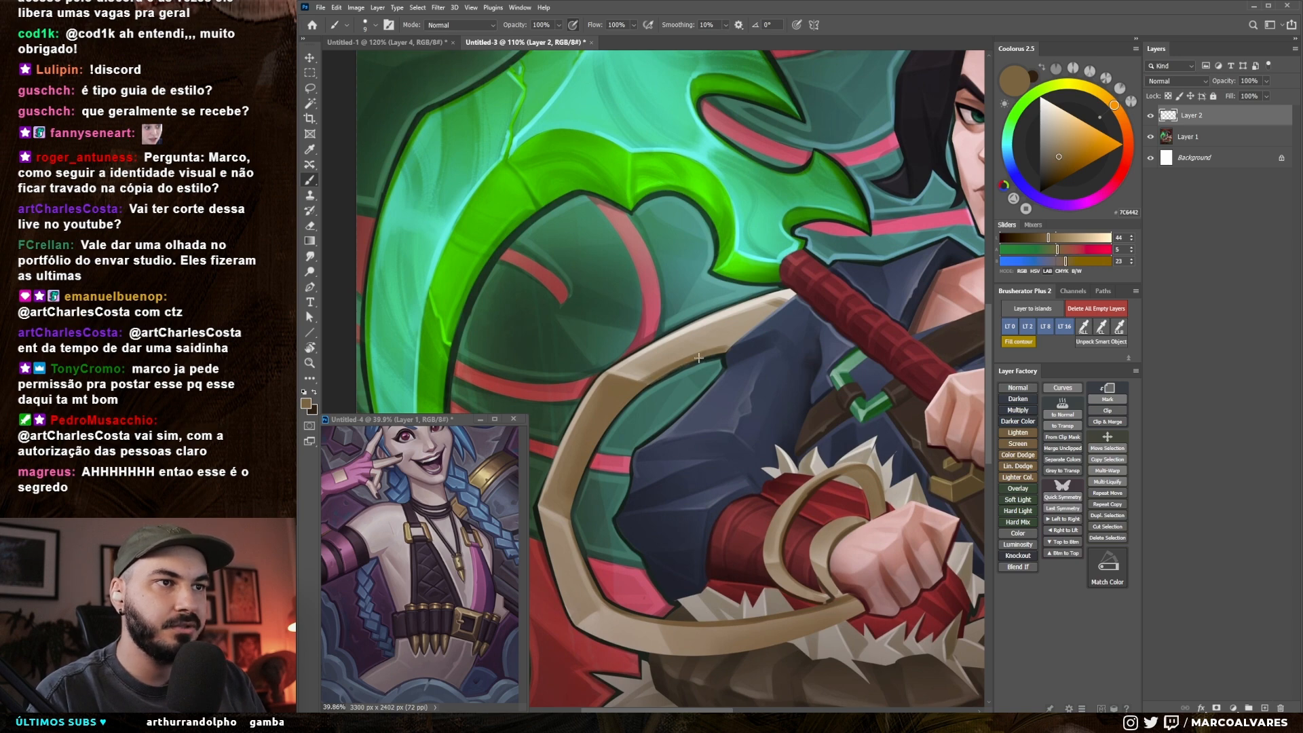
Step: Pick a pale cream and paint a fine highlight along the upper part of the tan ribbon
{"action": "key", "text": "["}
{"action": "key", "text": "["}
{"action": "left_click", "coordinate": [636, 354], "text": "alt"}
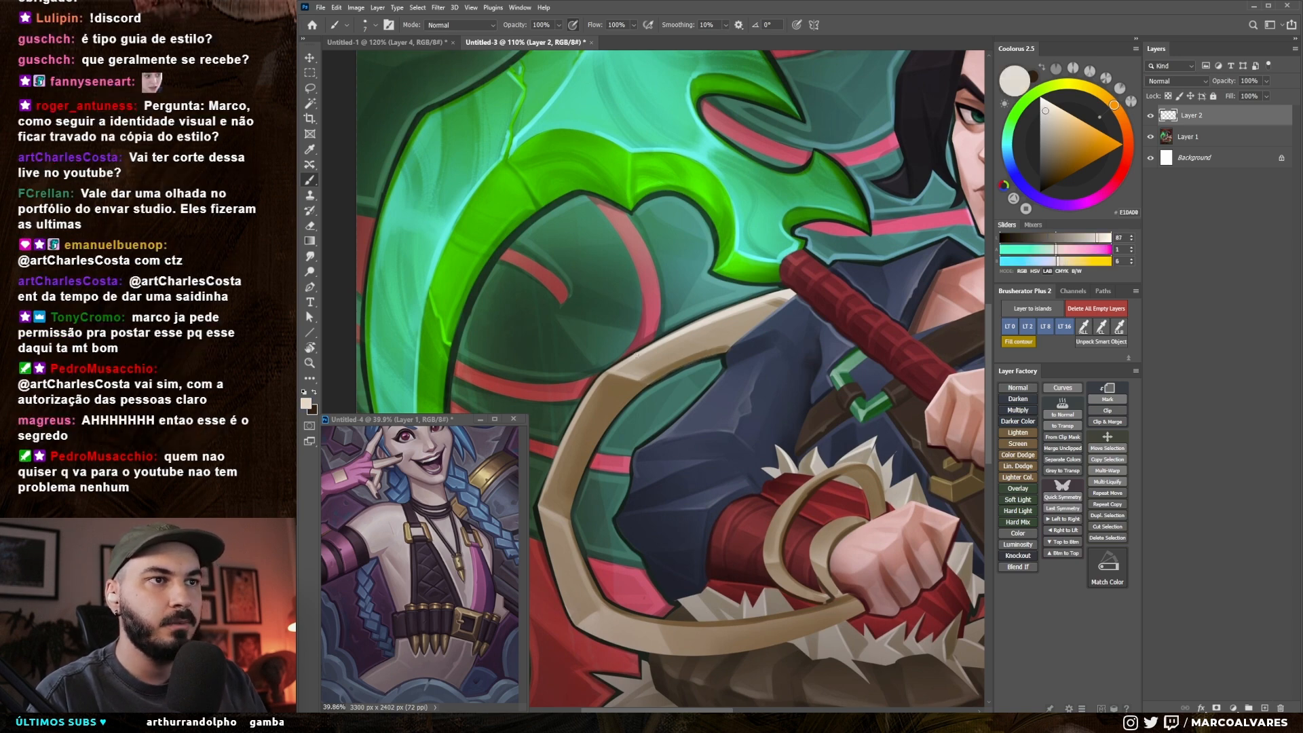
{"action": "key", "text": "["}
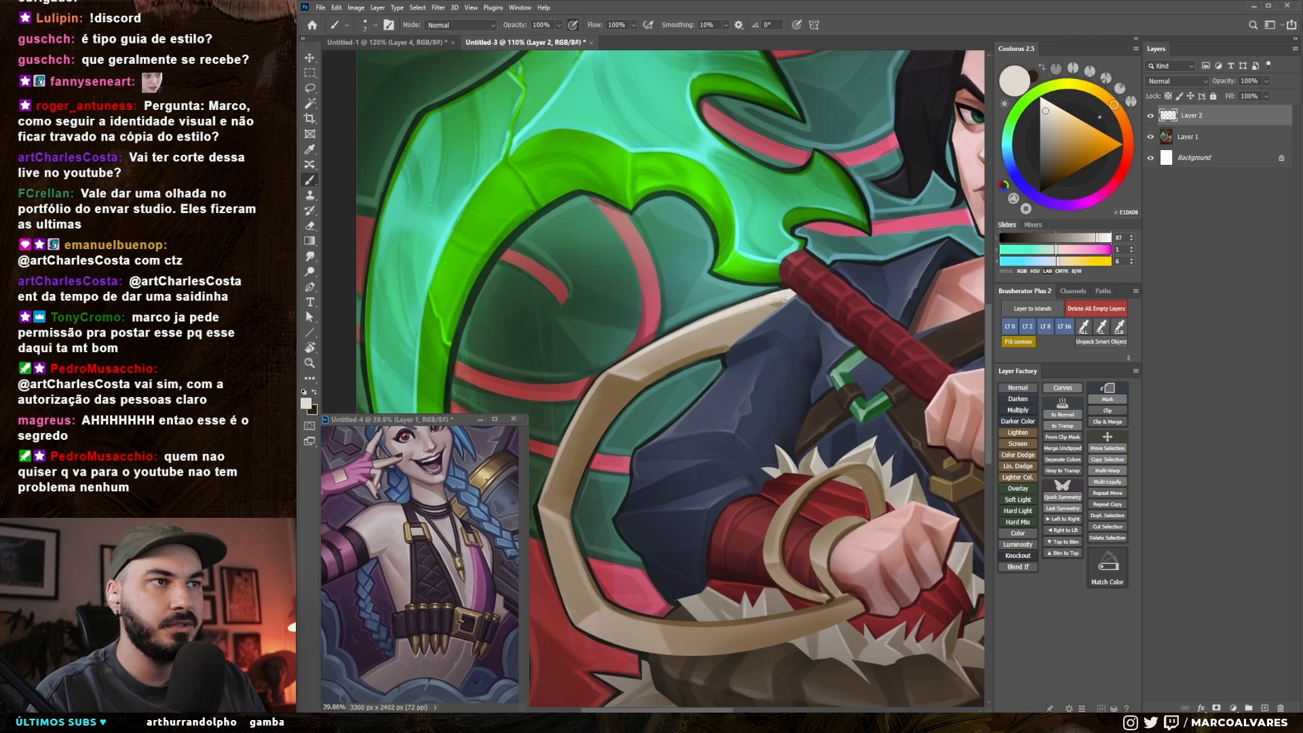
{"action": "left_click_drag", "start_coordinate": [743, 326], "coordinate": [753, 359]}
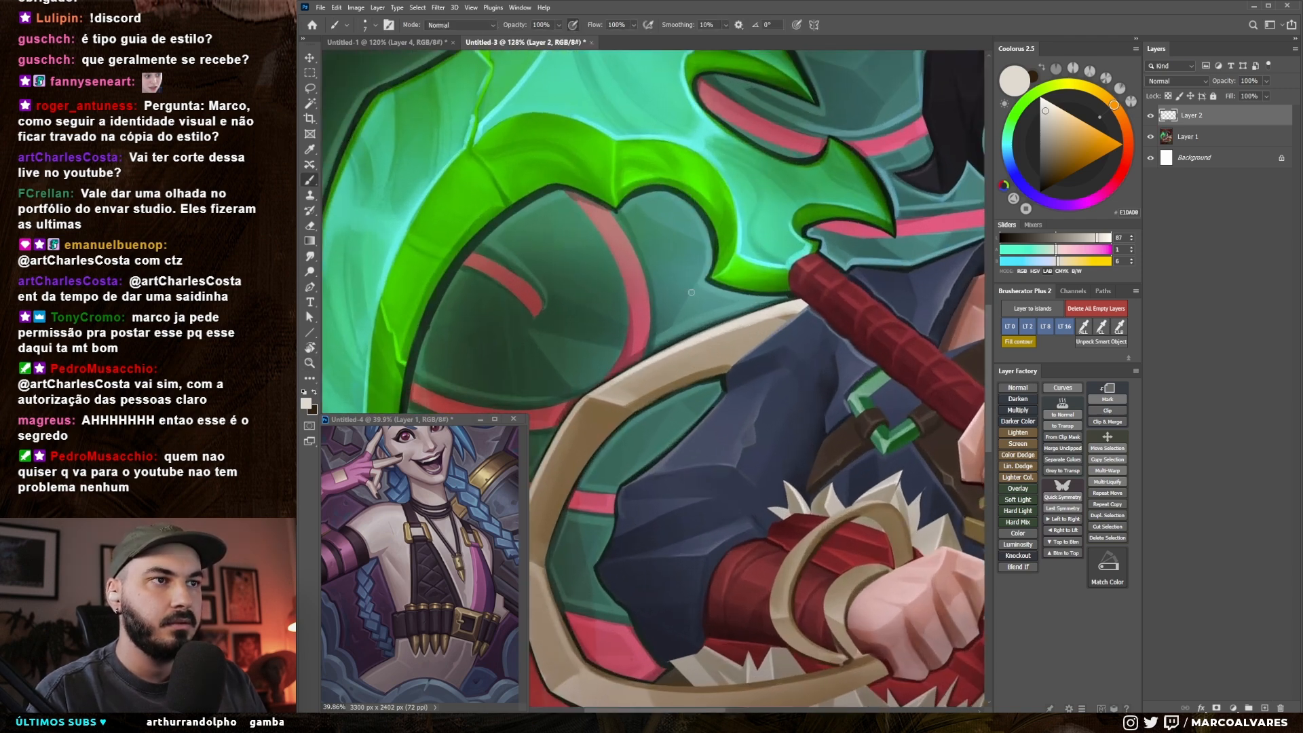
Step: Sample the dark teal backdrop and paint it between the blade and the ribbon, beside the pink stripe
{"action": "left_click", "coordinate": [675, 337], "text": "alt"}
{"action": "key", "text": "]"}
{"action": "key", "text": "]"}
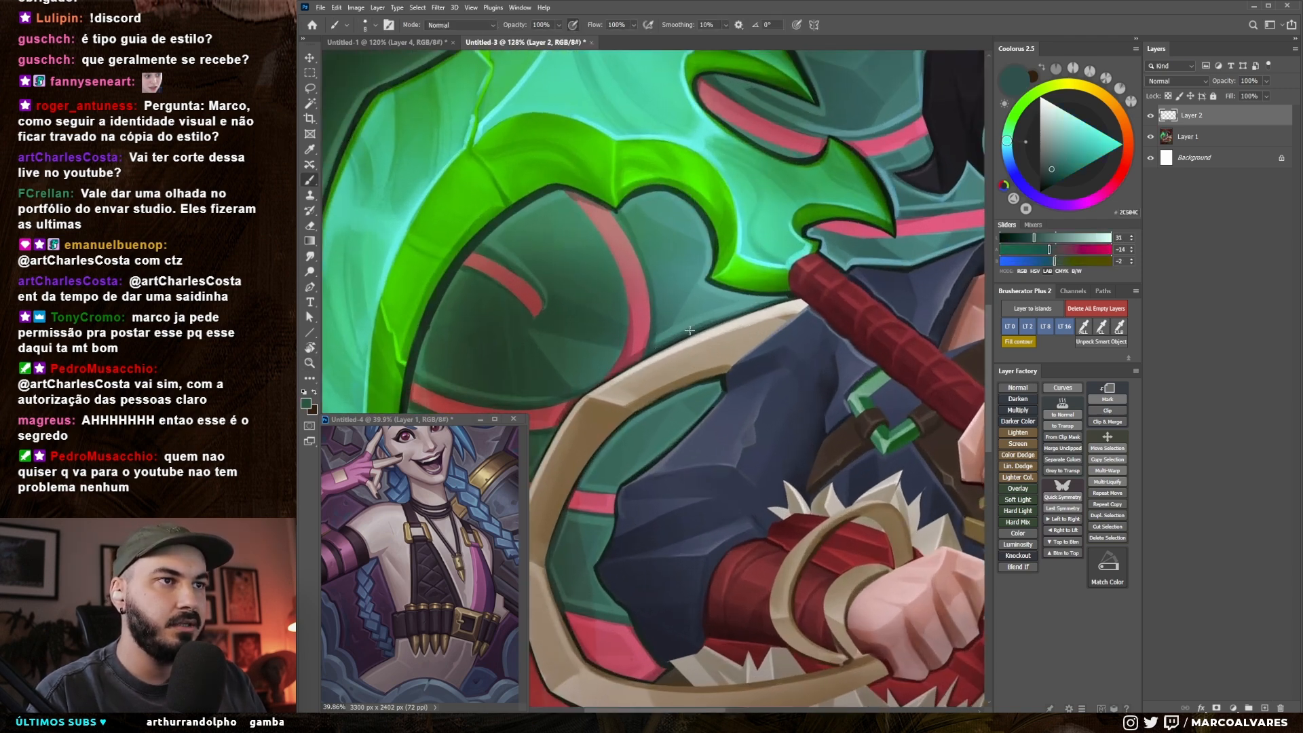
{"action": "key", "text": "["}
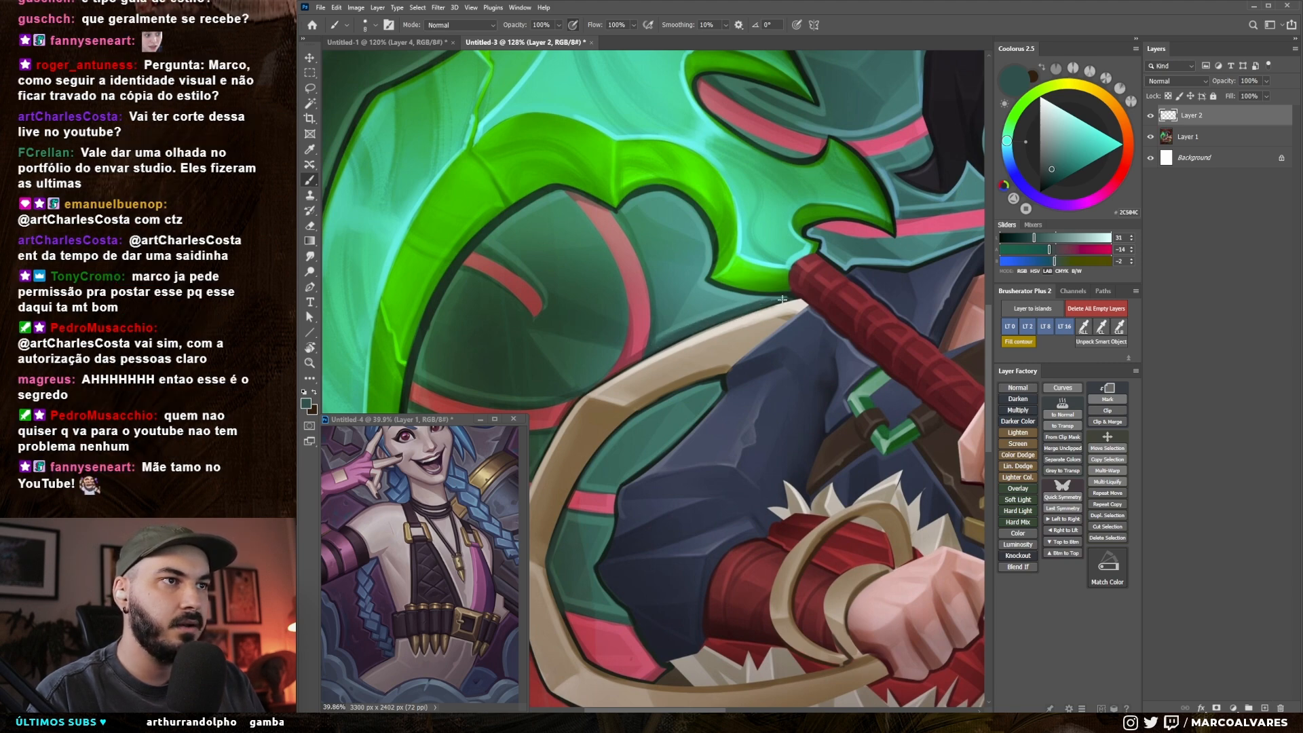
{"action": "key", "text": "]"}
{"action": "key", "text": "]"}
{"action": "left_click_drag", "start_coordinate": [616, 213], "coordinate": [655, 321]}
{"action": "key", "text": "]"}
Step: Choose light turquoise (#57D5C7) and paint glow strokes on the backdrop around the blade's inner hook
{"action": "left_click", "coordinate": [1089, 156]}
{"action": "left_click", "coordinate": [1081, 135]}
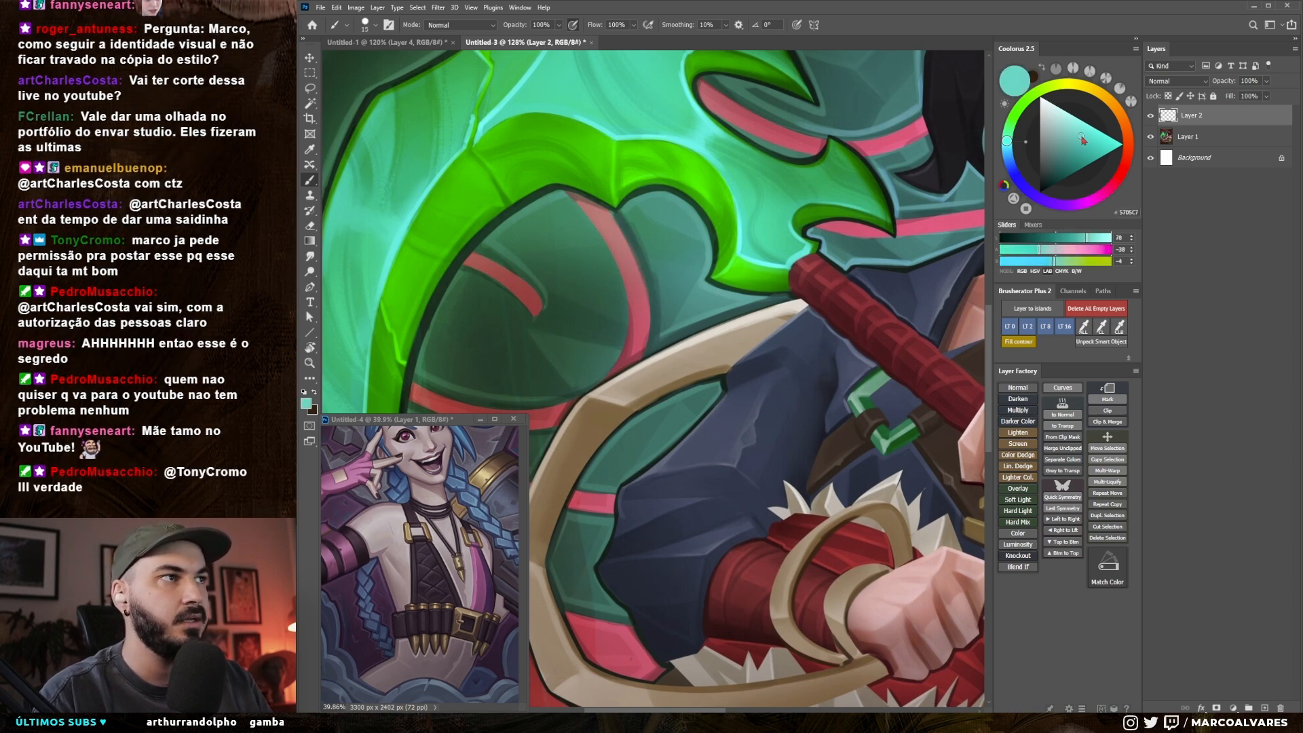
{"action": "key", "text": "r"}
{"action": "left_click_drag", "start_coordinate": [826, 435], "coordinate": [794, 244]}
{"action": "key", "text": "b"}
{"action": "left_click_drag", "start_coordinate": [698, 278], "coordinate": [776, 297]}
{"action": "left_click_drag", "start_coordinate": [580, 301], "coordinate": [569, 328]}
{"action": "mouse_move", "coordinate": [577, 307]}
{"action": "left_mouse_down"}
{"action": "mouse_move", "coordinate": [600, 287]}
{"action": "mouse_move", "coordinate": [570, 333]}
{"action": "left_mouse_up"}
Step: Sample mid and dark teal tones and blend the glow into the green backdrop beneath the blade's hook
{"action": "key", "text": "r"}
{"action": "mouse_move", "coordinate": [811, 292]}
{"action": "left_mouse_down"}
{"action": "mouse_move", "coordinate": [786, 500]}
{"action": "mouse_move", "coordinate": [753, 447]}
{"action": "left_mouse_up"}
{"action": "key", "text": "b"}
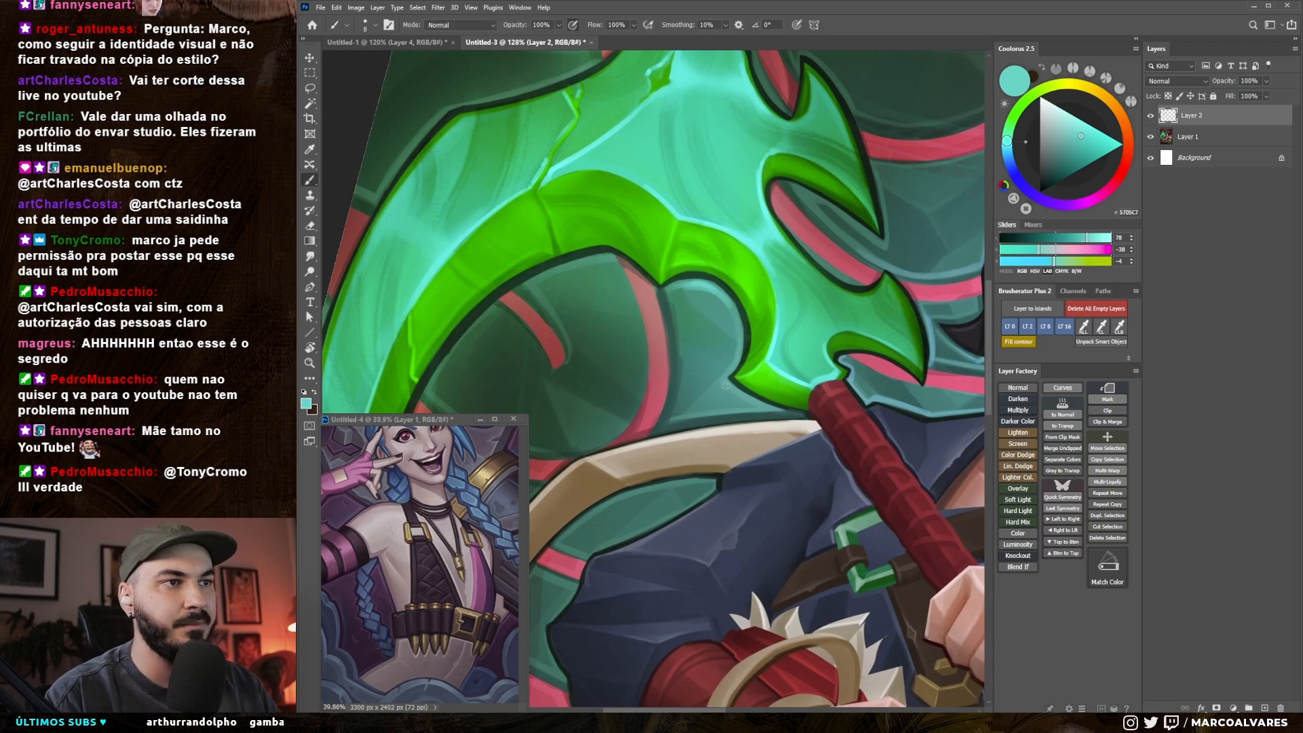
{"action": "scroll", "coordinate": [730, 390], "scroll_direction": "down", "scroll_amount": 2}
{"action": "left_click", "coordinate": [715, 370], "text": "alt"}
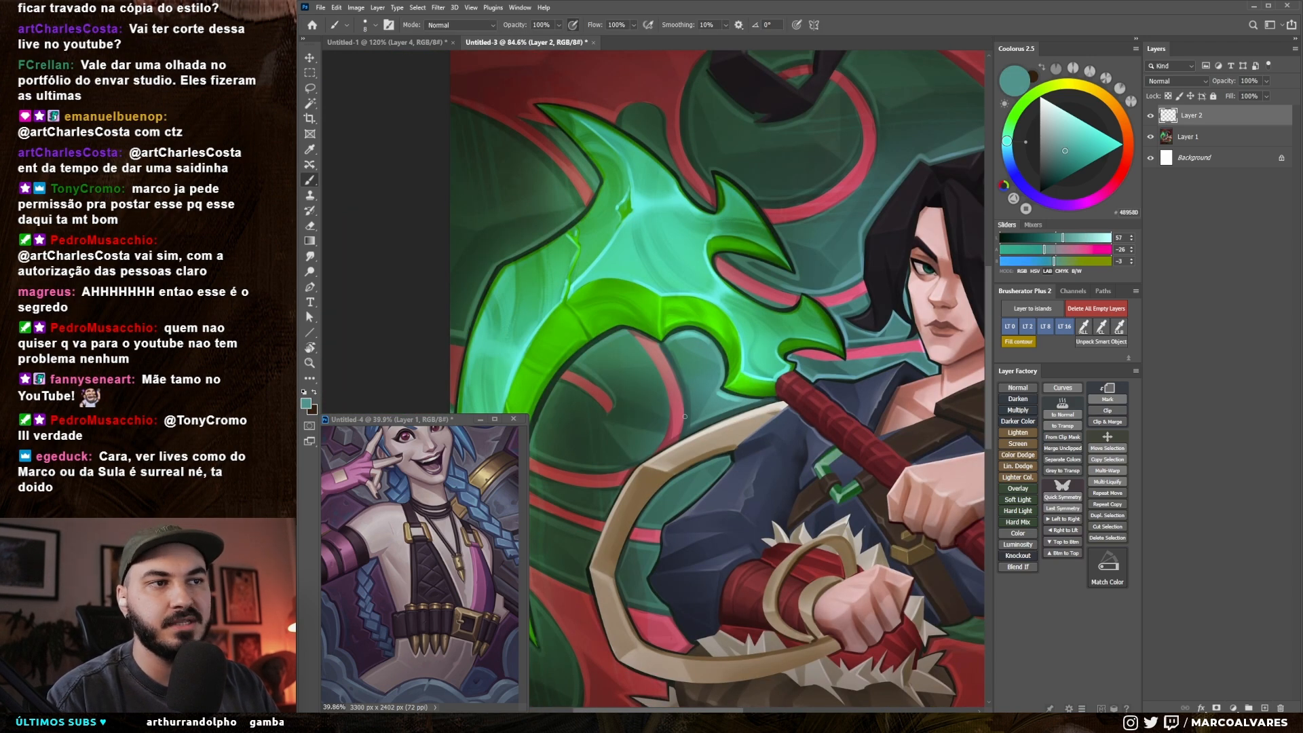
{"action": "left_click", "coordinate": [680, 374], "text": "alt"}
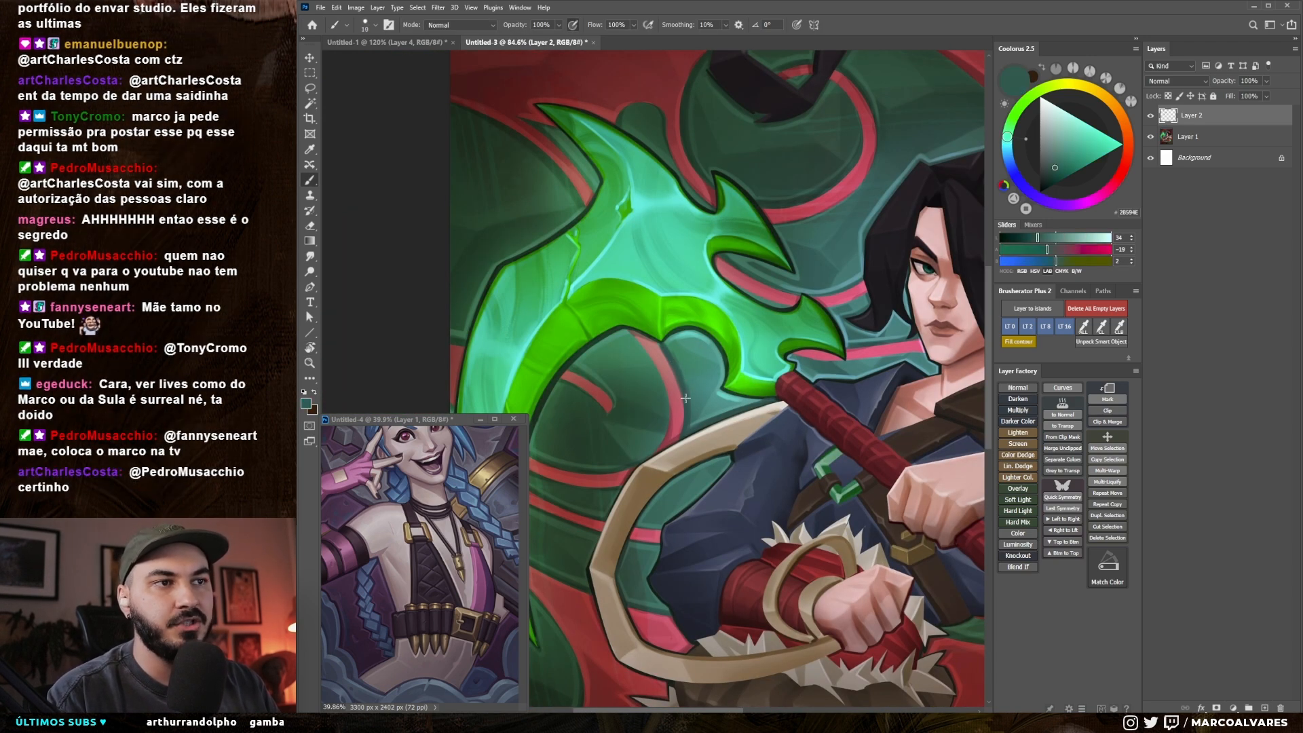
Step: Refine the glow along the blade's inner hook, alternating sampled light turquoise and dark teal
{"action": "left_click", "coordinate": [678, 334], "text": "alt"}
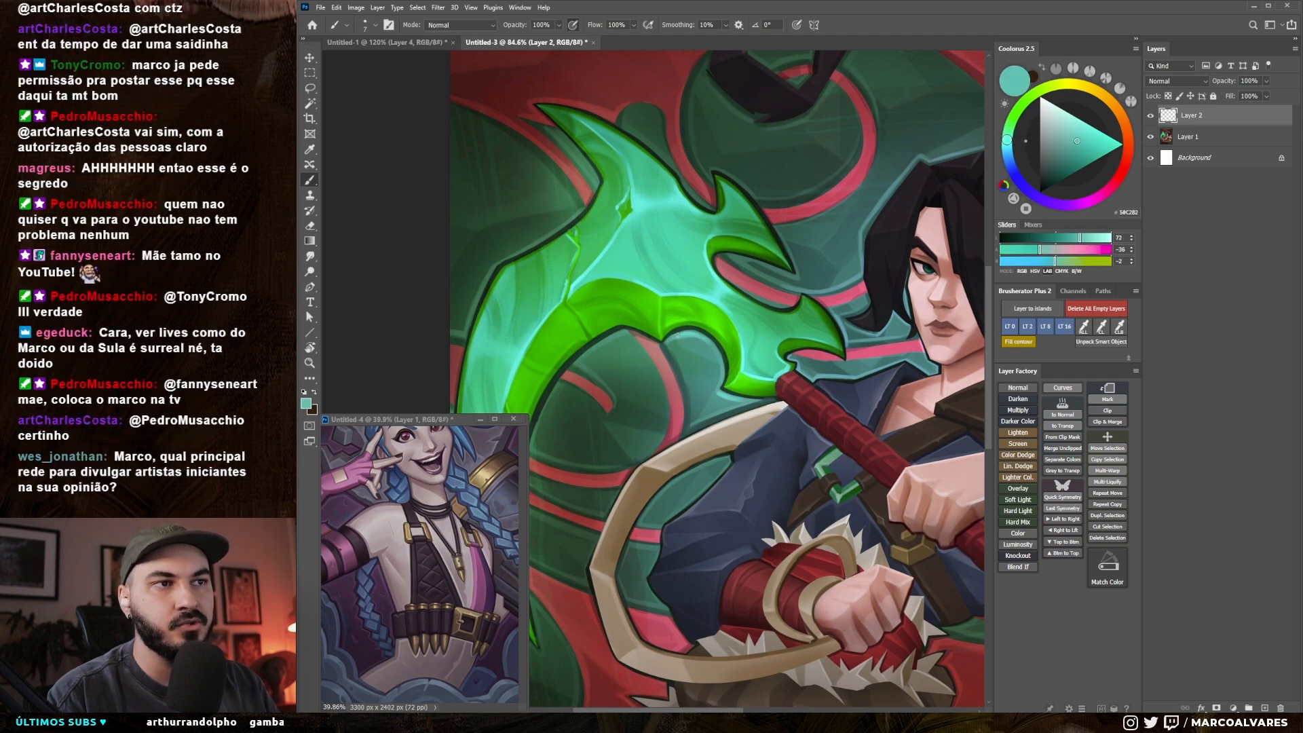
{"action": "key", "text": "bracketright"}
{"action": "left_click_drag", "start_coordinate": [678, 335], "coordinate": [668, 343]}
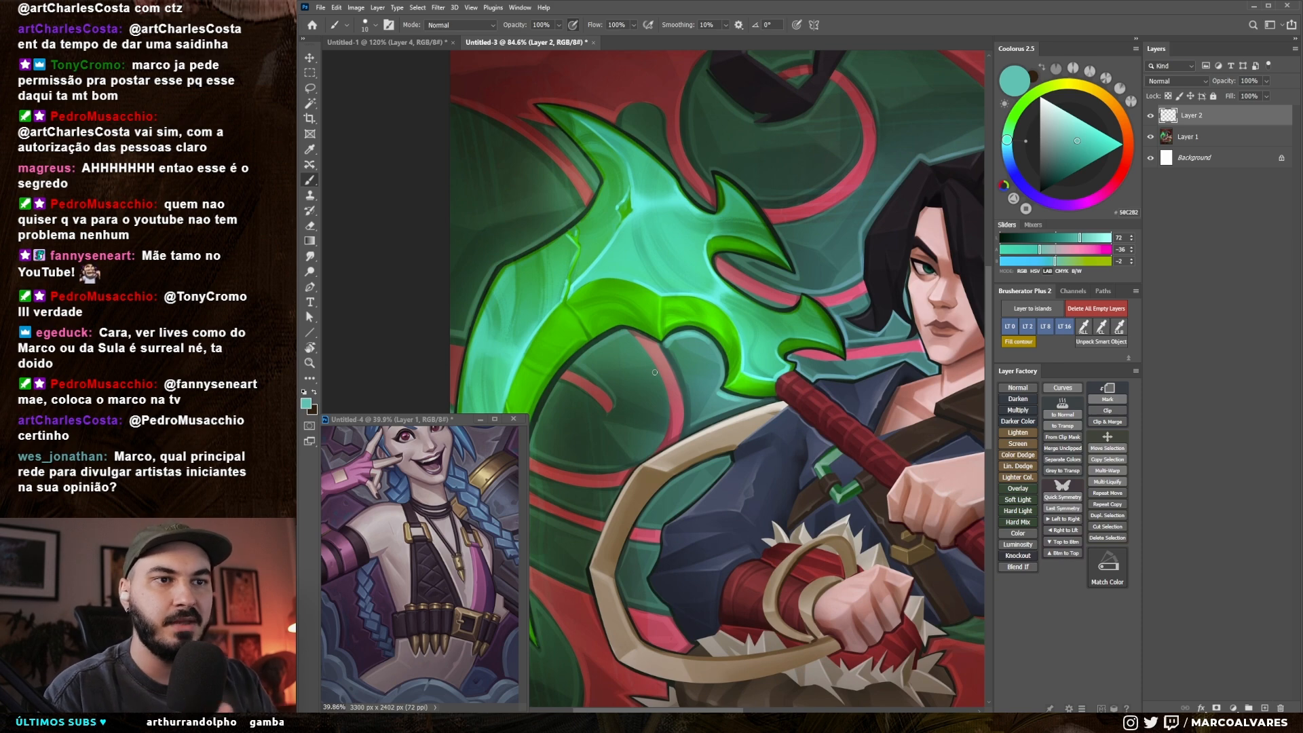
{"action": "key", "text": "z"}
{"action": "key", "text": "b"}
{"action": "left_click", "coordinate": [670, 347], "text": "alt"}
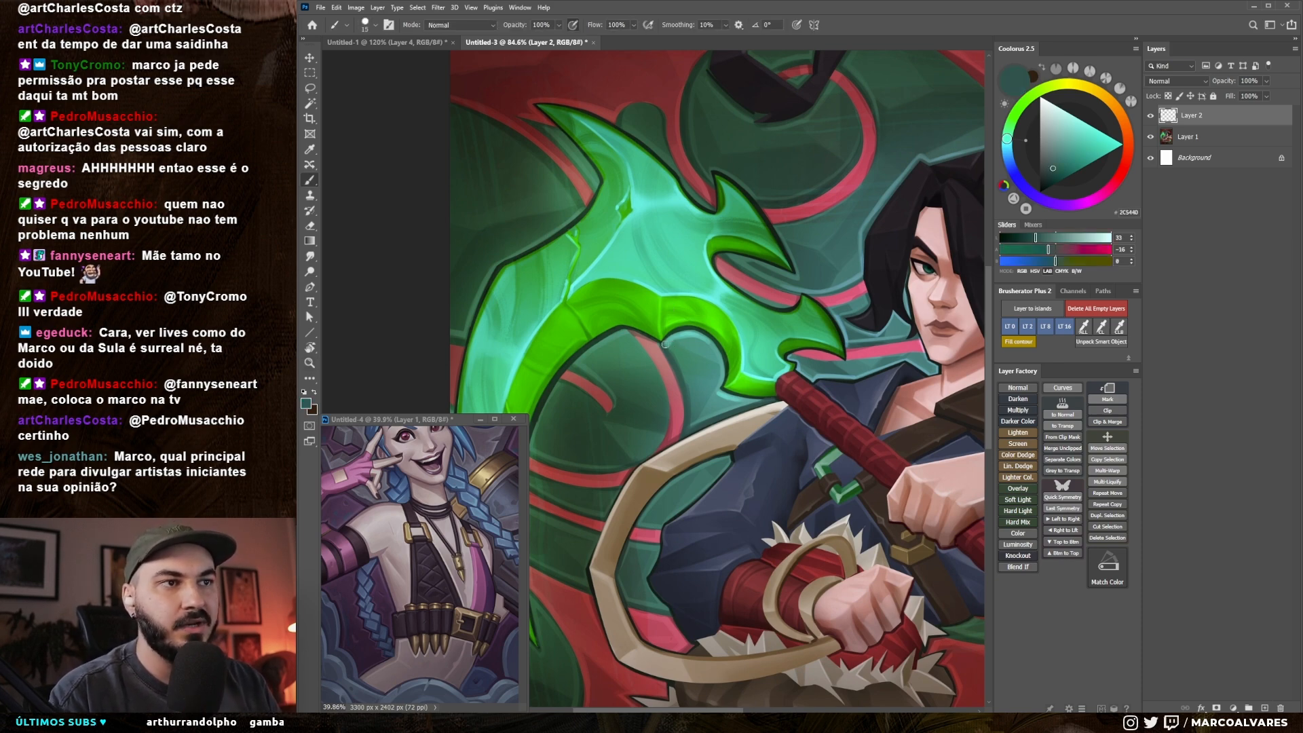
{"action": "left_click", "coordinate": [718, 357], "text": "alt"}
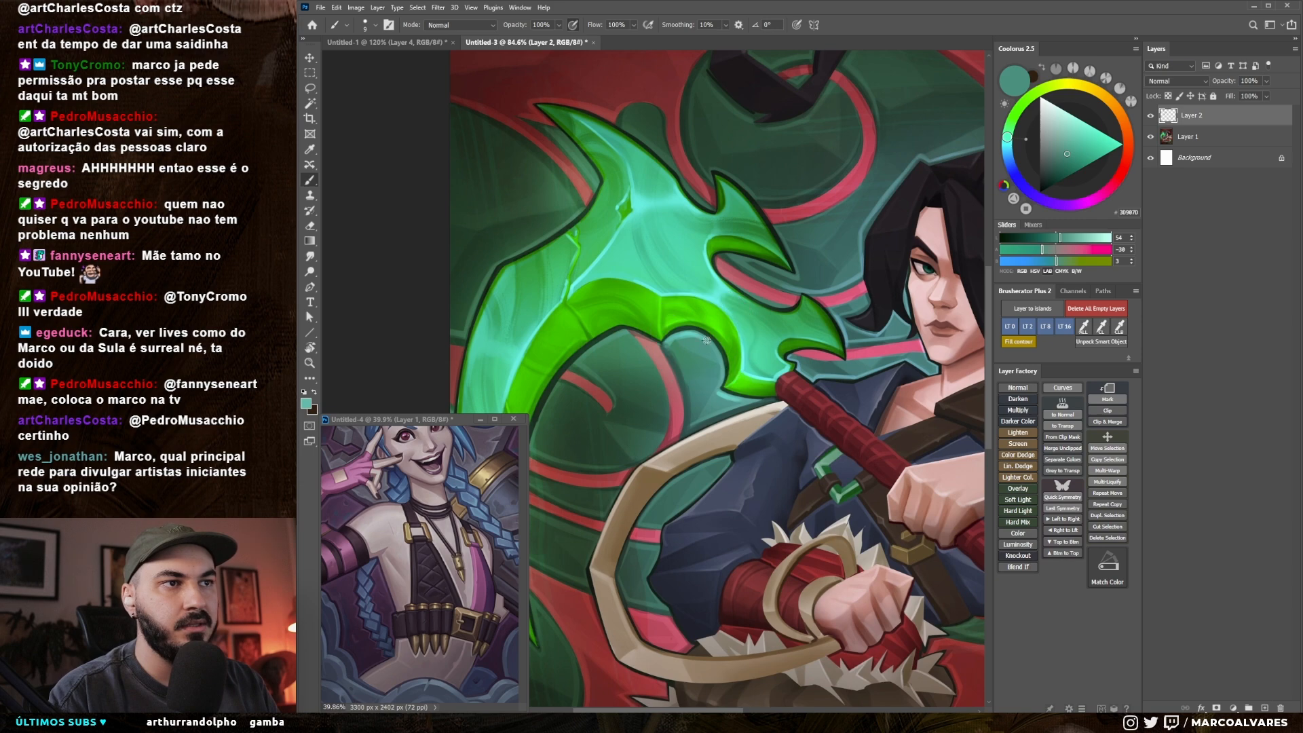
{"action": "left_click", "coordinate": [699, 282], "text": "alt"}
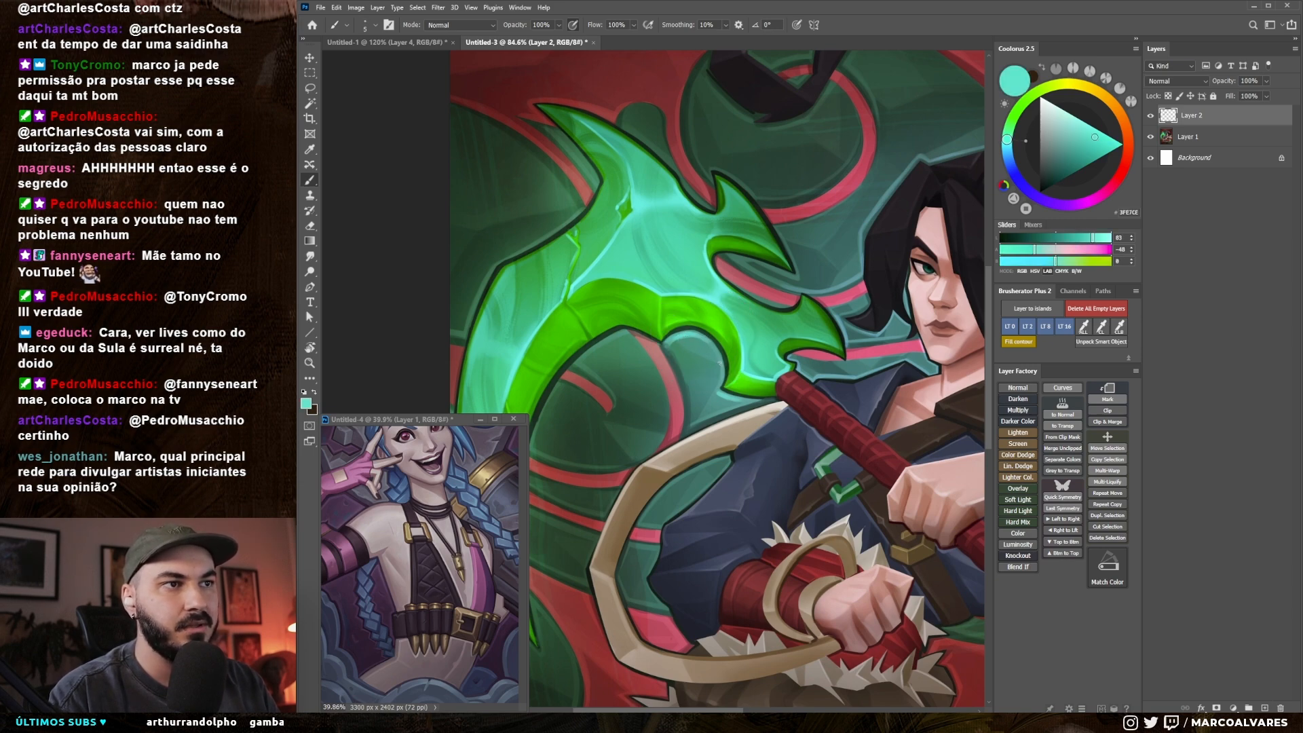
Step: Compare the whole card artwork with and without the Layer 2 paintover
{"action": "key", "text": "z"}
{"action": "key", "text": "b"}
{"action": "key", "text": "ctrl+space"}
{"action": "mouse_move", "coordinate": [741, 422]}
{"action": "left_mouse_down"}
{"action": "mouse_move", "coordinate": [712, 447]}
{"action": "mouse_move", "coordinate": [689, 442]}
{"action": "mouse_move", "coordinate": [676, 403]}
{"action": "left_mouse_up"}
{"action": "key", "text": "space"}
{"action": "key", "text": "space"}
{"action": "key", "text": "z"}
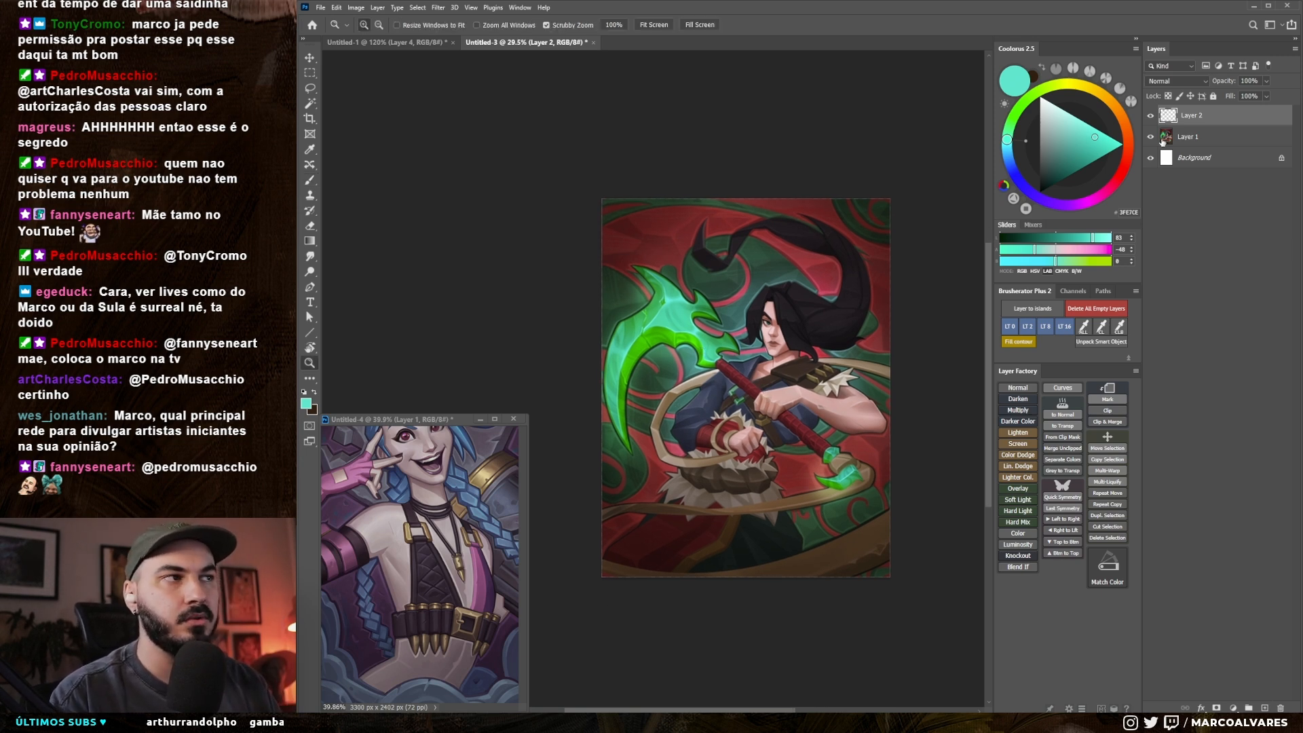
{"action": "left_click", "coordinate": [1153, 120]}
{"action": "left_click", "coordinate": [1151, 123]}
Step: Sample greens from the blade and repaint the outline along its inner hook as a saturated dark green
{"action": "left_click_drag", "start_coordinate": [669, 354], "coordinate": [738, 338]}
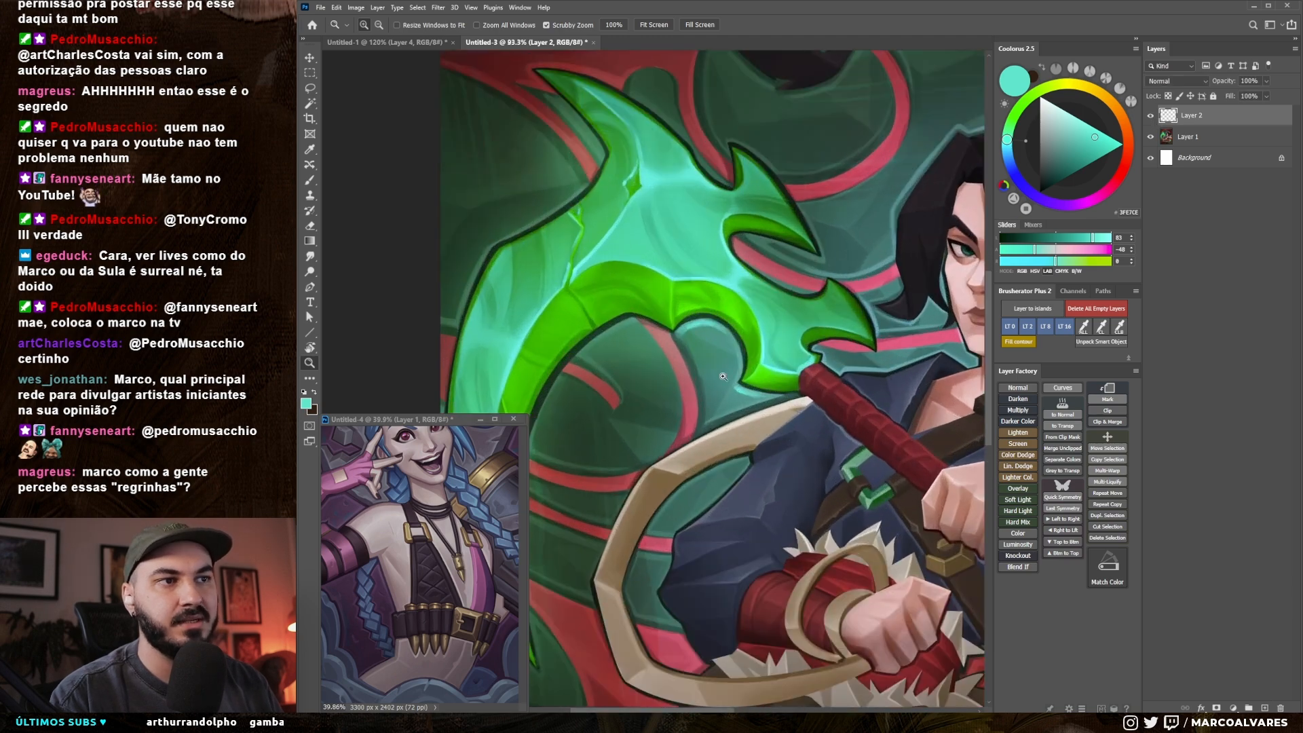
{"action": "key", "text": "b"}
{"action": "left_click", "coordinate": [738, 336], "text": "alt"}
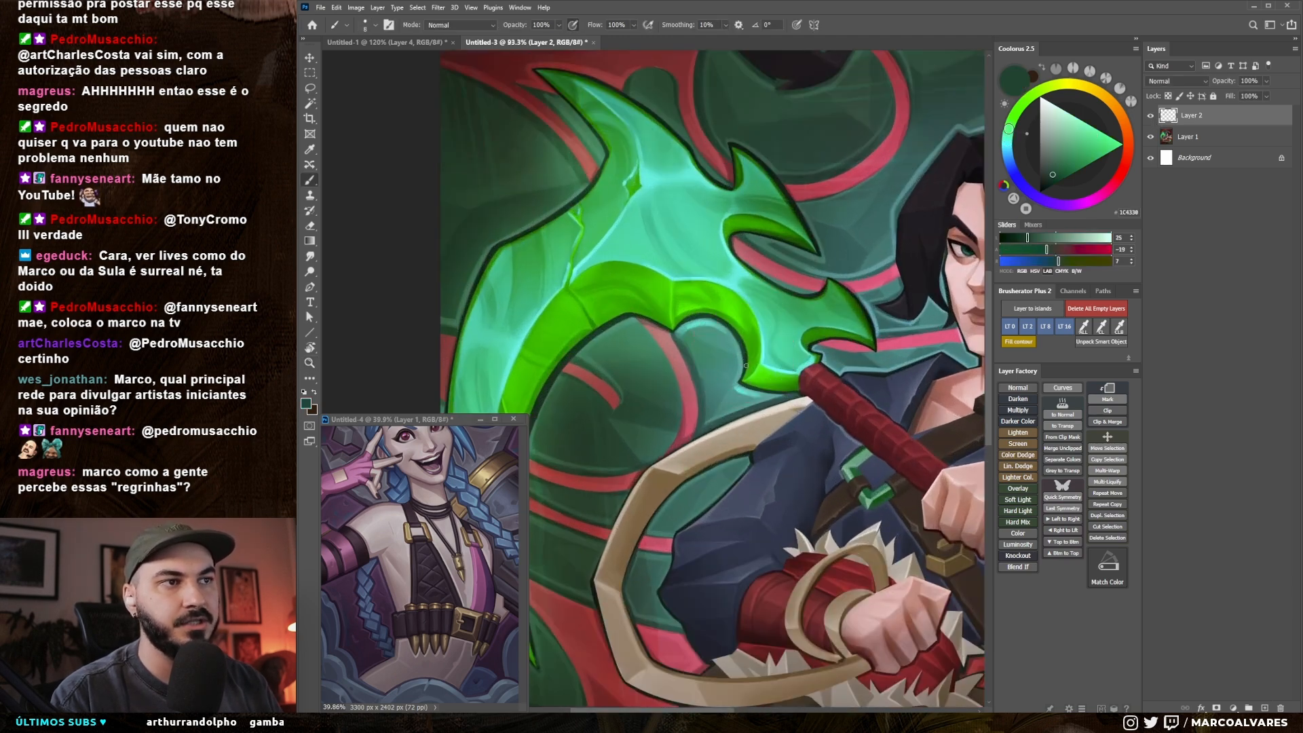
{"action": "left_click_drag", "start_coordinate": [706, 316], "coordinate": [748, 327]}
{"action": "left_click", "coordinate": [748, 327], "text": "alt"}
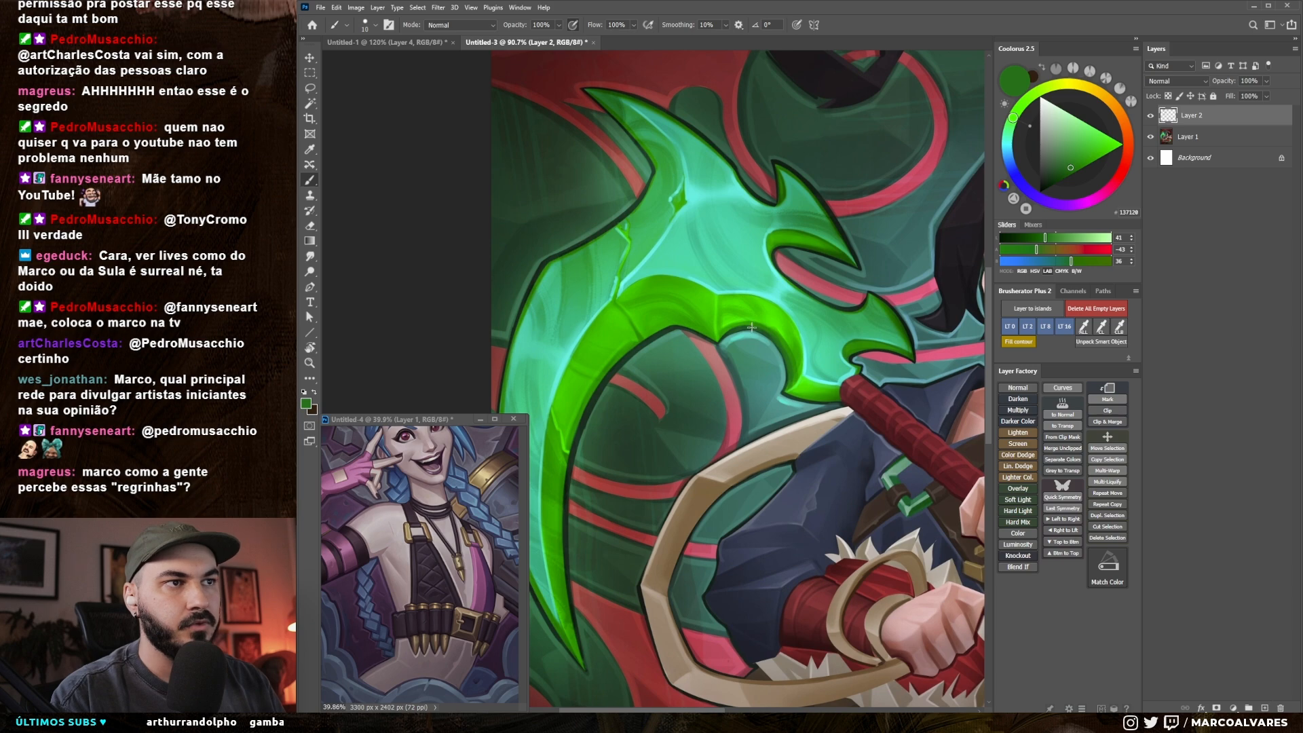
{"action": "left_click", "coordinate": [736, 326], "text": "alt"}
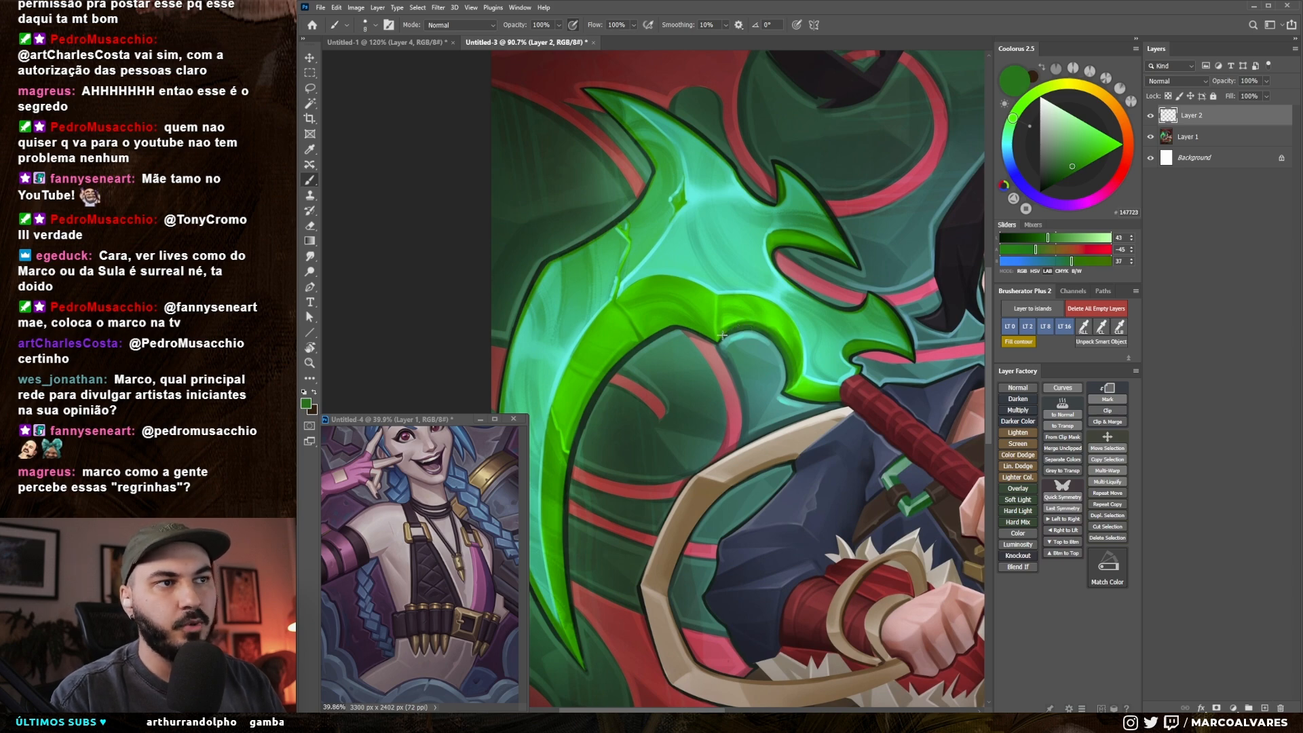
{"action": "left_click", "coordinate": [745, 331], "text": "alt"}
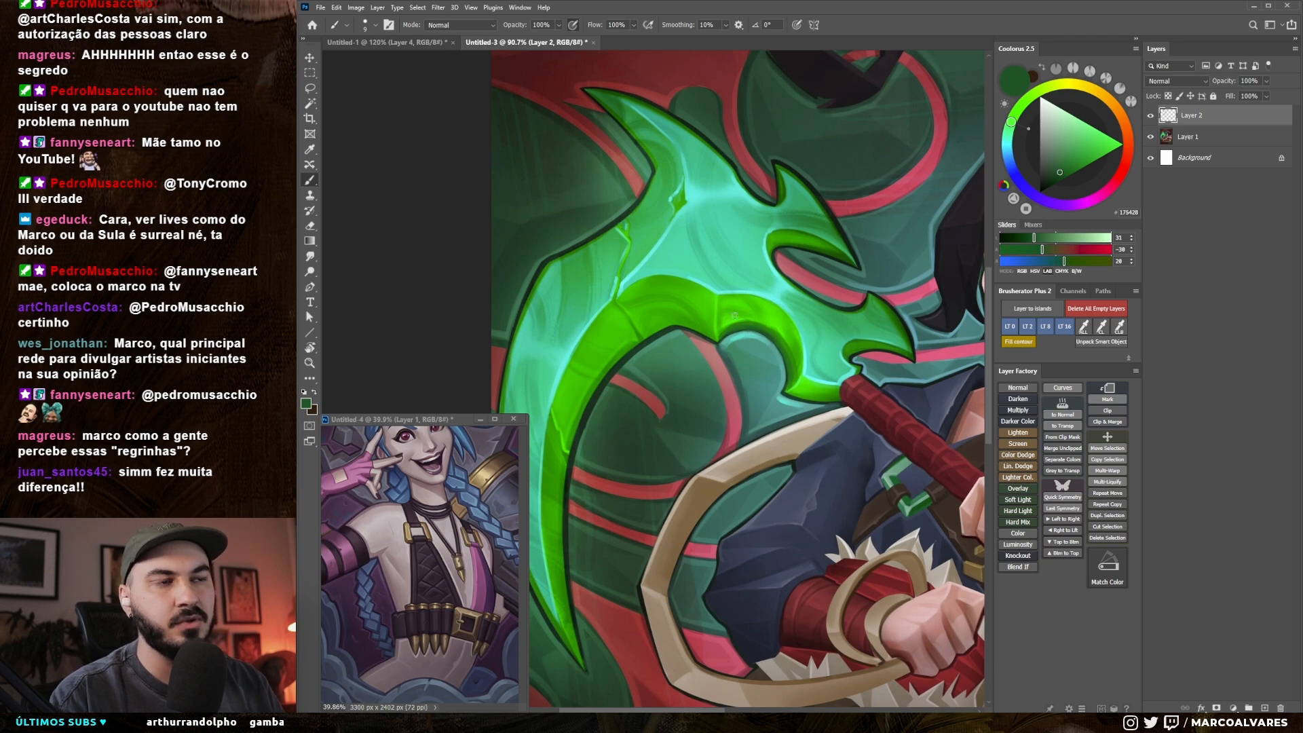
Step: Refine the outline of the blade's inner hook with near-black green and deep green, adjusting the brush size
{"action": "left_click", "coordinate": [909, 332], "text": "alt"}
{"action": "left_click", "coordinate": [857, 354], "text": "alt"}
{"action": "mouse_move", "coordinate": [805, 357]}
{"action": "left_mouse_down"}
{"action": "mouse_move", "coordinate": [766, 302]}
{"action": "mouse_move", "coordinate": [665, 278]}
{"action": "left_mouse_up"}
{"action": "key", "text": "r"}
{"action": "key", "text": "bracketleft"}
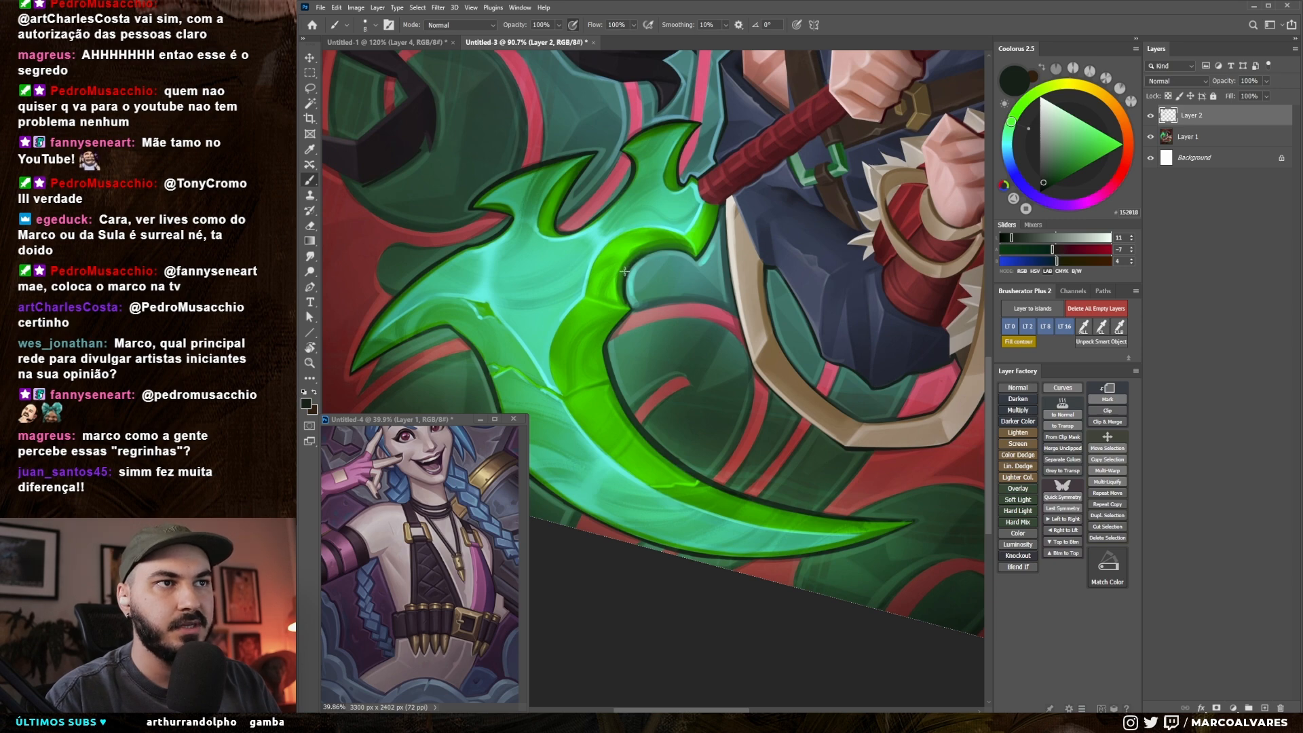
{"action": "key", "text": "bracketright"}
{"action": "key", "text": "bracketright"}
{"action": "left_click", "coordinate": [632, 262], "text": "alt"}
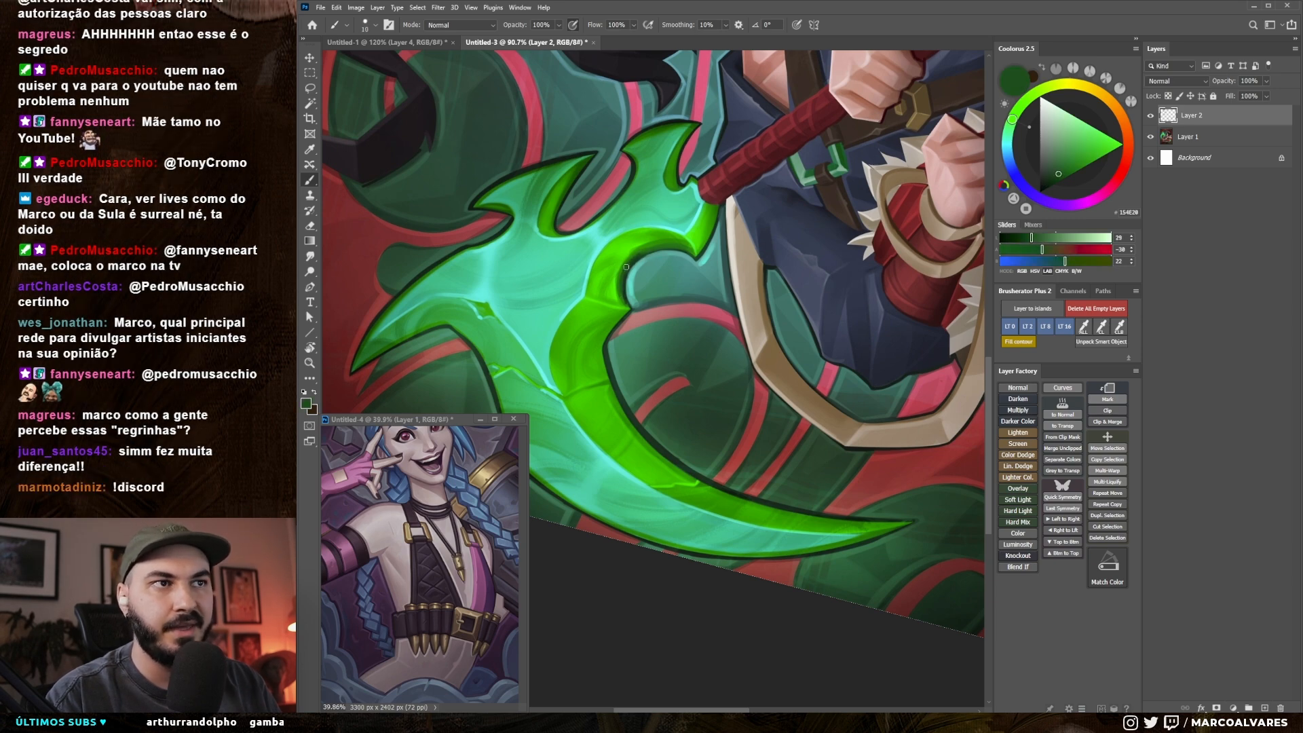
{"action": "key", "text": "bracketright"}
{"action": "left_click", "coordinate": [624, 274], "text": "alt"}
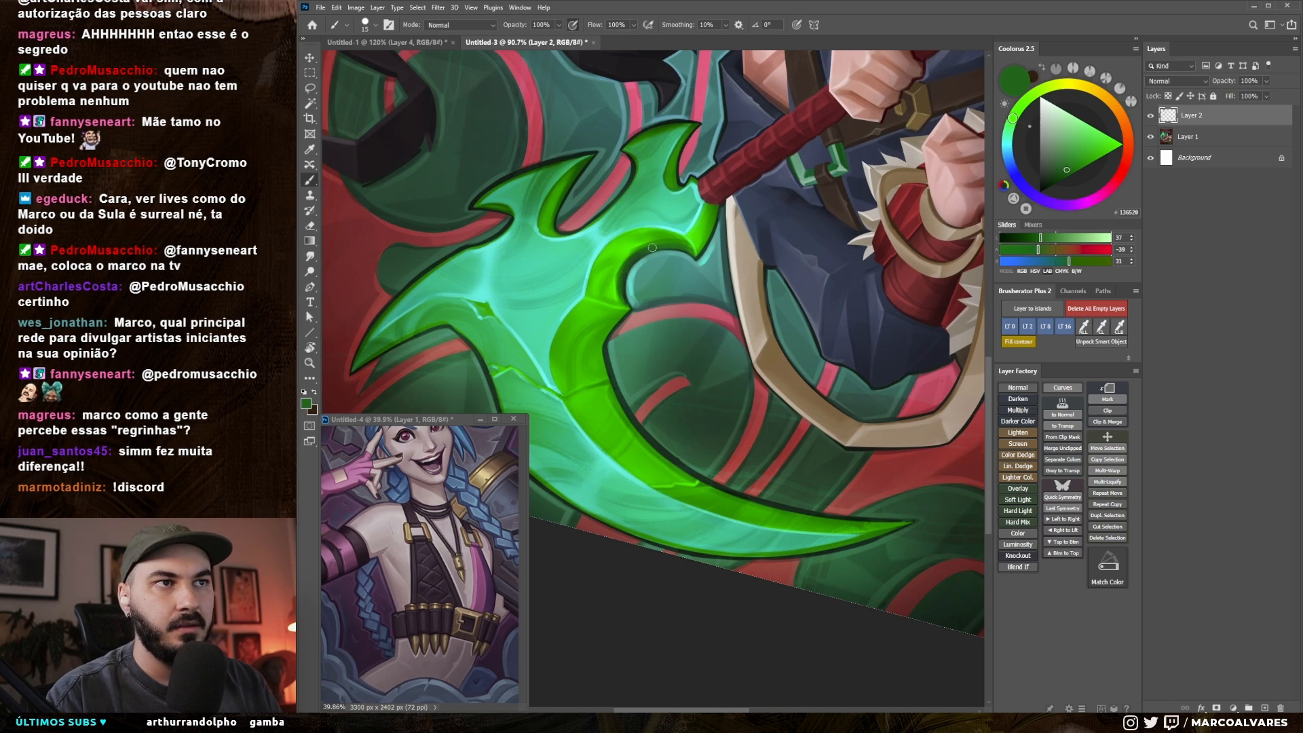
Step: Compare the full artwork with Layer 2 hidden and shown to judge the new outline colours
{"action": "key", "text": "r"}
{"action": "left_click_drag", "start_coordinate": [720, 249], "coordinate": [766, 472]}
{"action": "left_click_drag", "start_coordinate": [801, 386], "coordinate": [683, 388]}
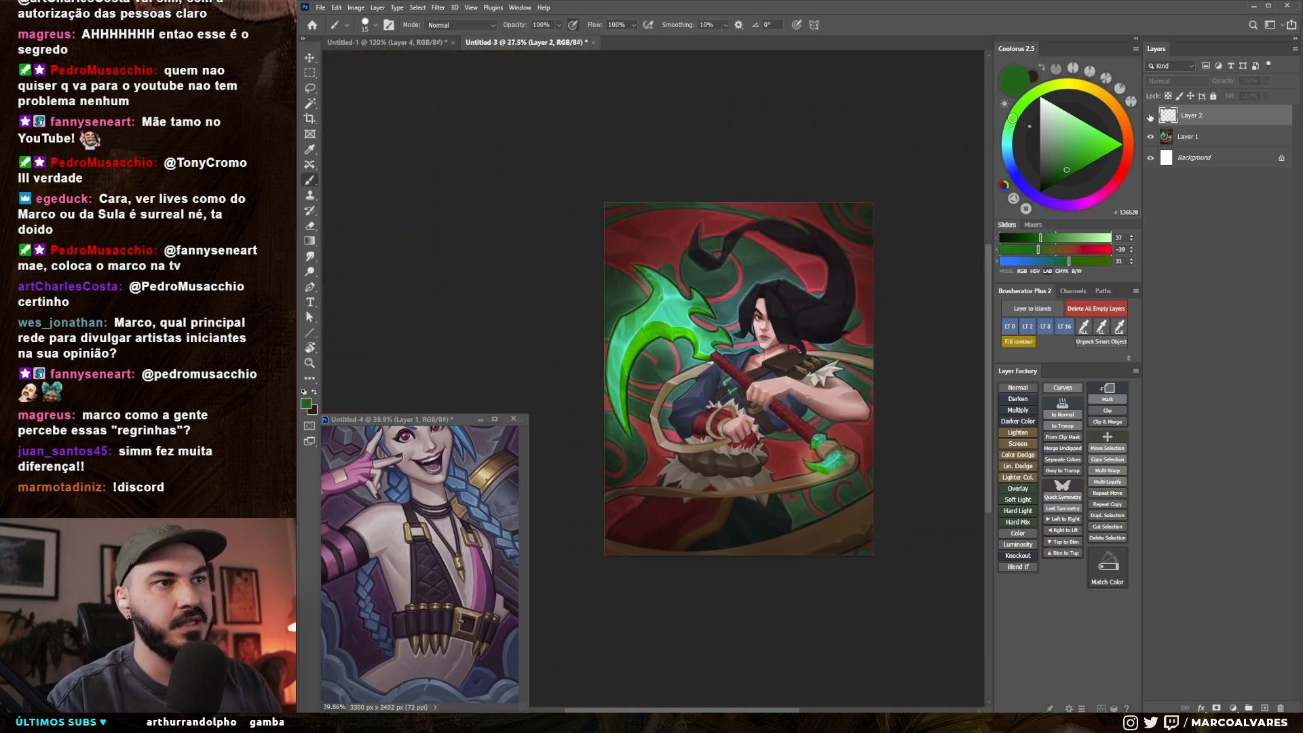
{"action": "left_click", "coordinate": [1151, 117]}
{"action": "left_click", "coordinate": [1151, 119]}
Step: Add a new layer above Layer 2 and choose a soft brush from the Marco Alvares Sketch Brushes 2022 set
{"action": "mouse_move", "coordinate": [691, 405]}
{"action": "left_mouse_down"}
{"action": "mouse_move", "coordinate": [759, 401]}
{"action": "mouse_move", "coordinate": [704, 407]}
{"action": "left_mouse_up"}
{"action": "left_click_drag", "start_coordinate": [705, 407], "coordinate": [684, 395]}
{"action": "key", "text": "ctrl+shift+alt+n"}
{"action": "left_click_drag", "start_coordinate": [637, 357], "coordinate": [638, 350]}
{"action": "right_click", "coordinate": [637, 351]}
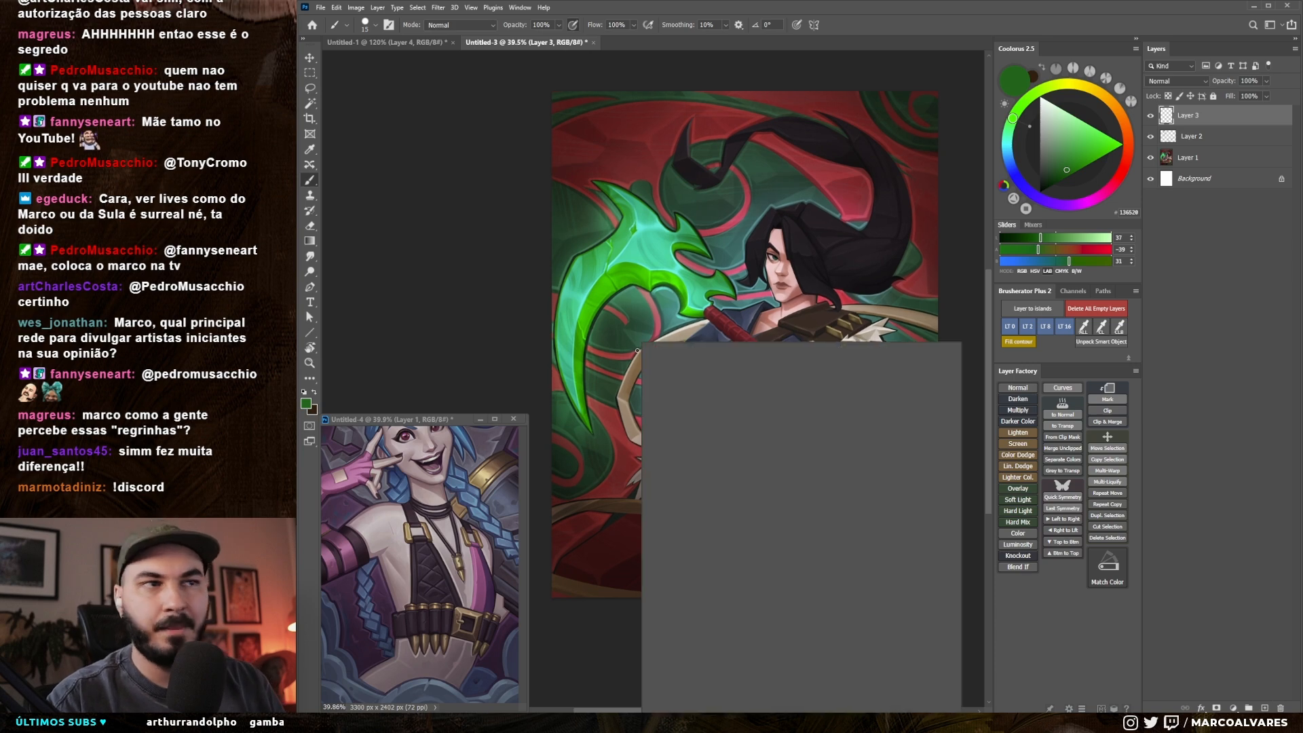
{"action": "double_click", "coordinate": [704, 489]}
{"action": "left_click_drag", "start_coordinate": [608, 399], "coordinate": [702, 363]}
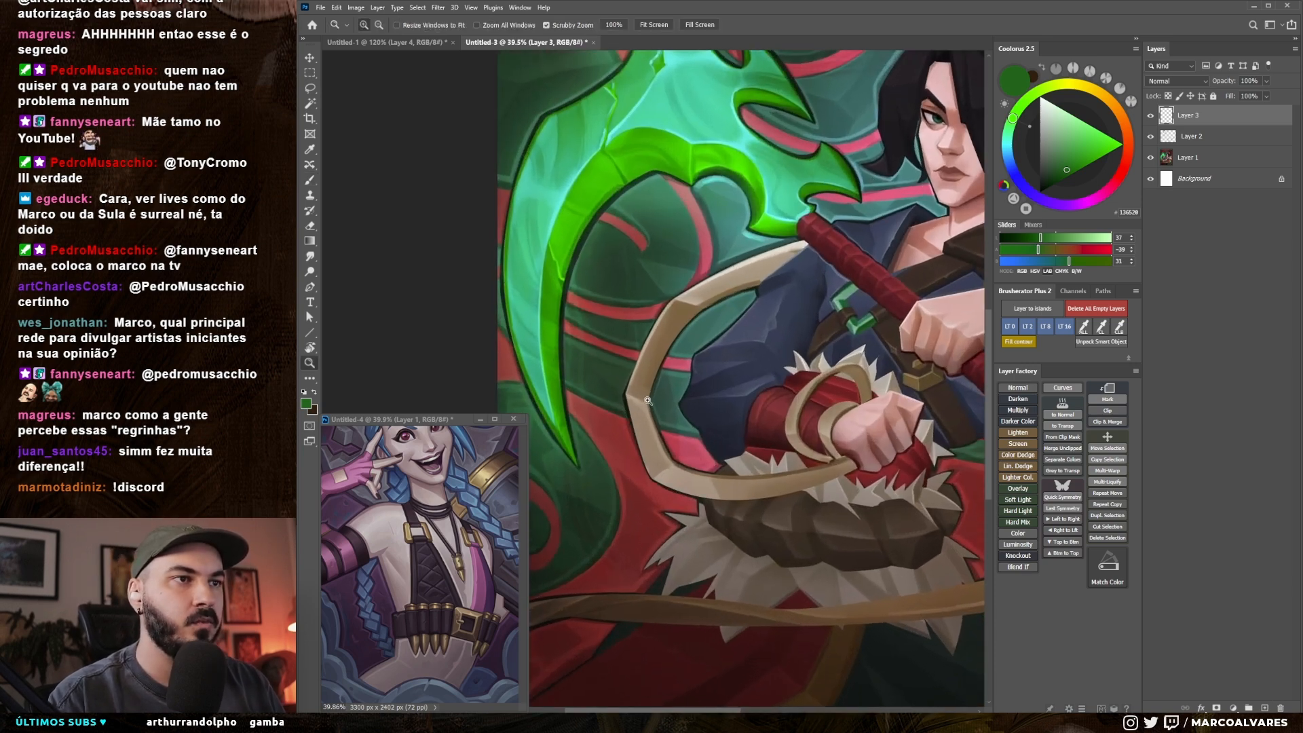
{"action": "left_click_drag", "start_coordinate": [760, 275], "coordinate": [730, 360]}
{"action": "right_click", "coordinate": [788, 290]}
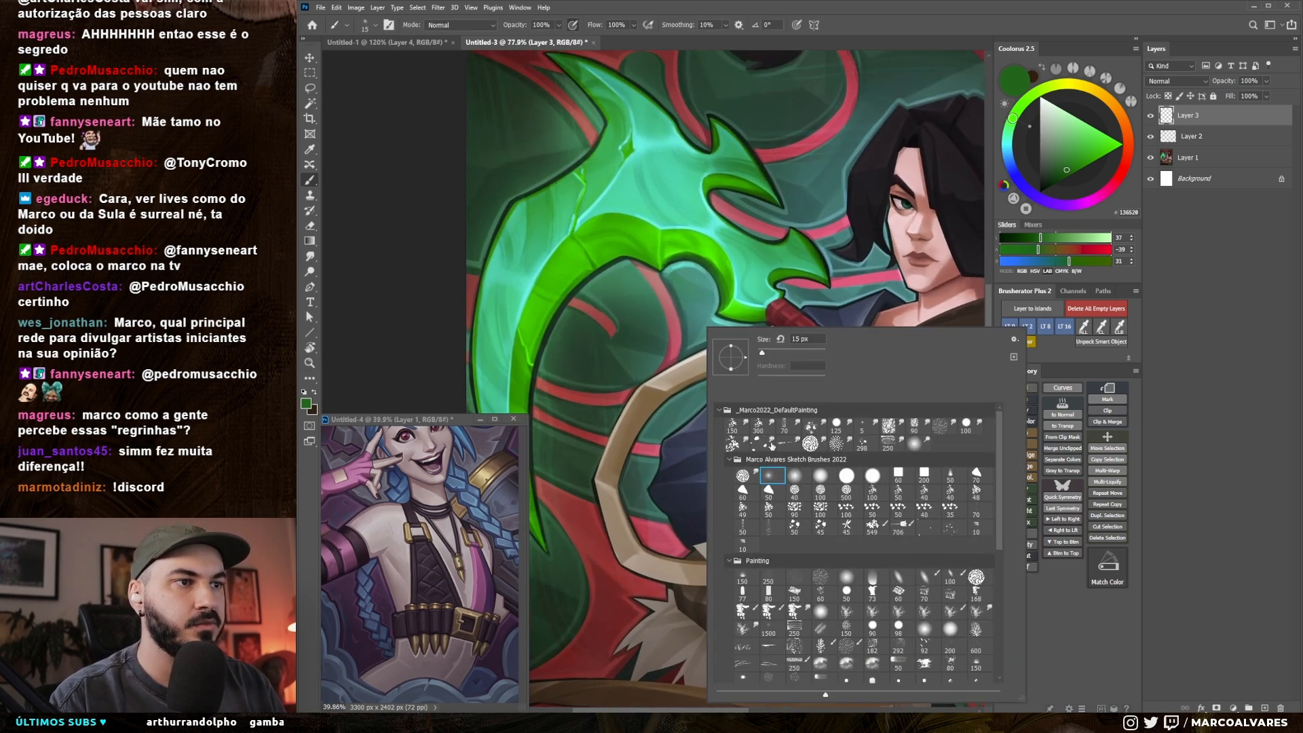
{"action": "double_click", "coordinate": [761, 470]}
{"action": "left_click_drag", "start_coordinate": [646, 407], "coordinate": [672, 433]}
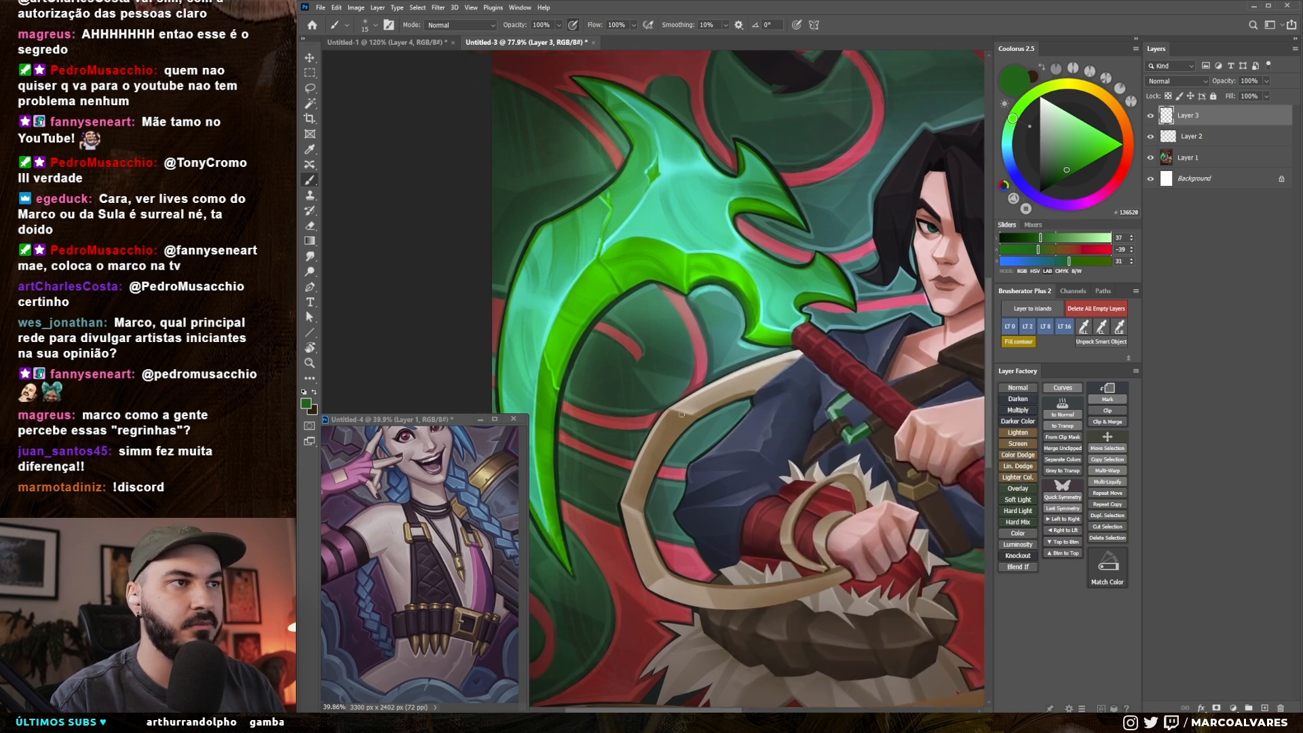
Step: Set the paint colour to very dark brown (#230E06) and enlarge the brush to 25 px
{"action": "left_click", "coordinate": [958, 353], "text": "alt"}
{"action": "left_click_drag", "start_coordinate": [1050, 182], "coordinate": [1052, 189]}
{"action": "key", "text": "bracketright"}
{"action": "key", "text": "bracketright"}
{"action": "key", "text": "bracketright"}
{"action": "key", "text": "bracketright"}
{"action": "key", "text": "bracketright"}
{"action": "left_click_drag", "start_coordinate": [636, 414], "coordinate": [767, 243]}
{"action": "key", "text": "ctrl+z"}
{"action": "left_click_drag", "start_coordinate": [632, 400], "coordinate": [700, 297]}
{"action": "key", "text": "ctrl+z"}
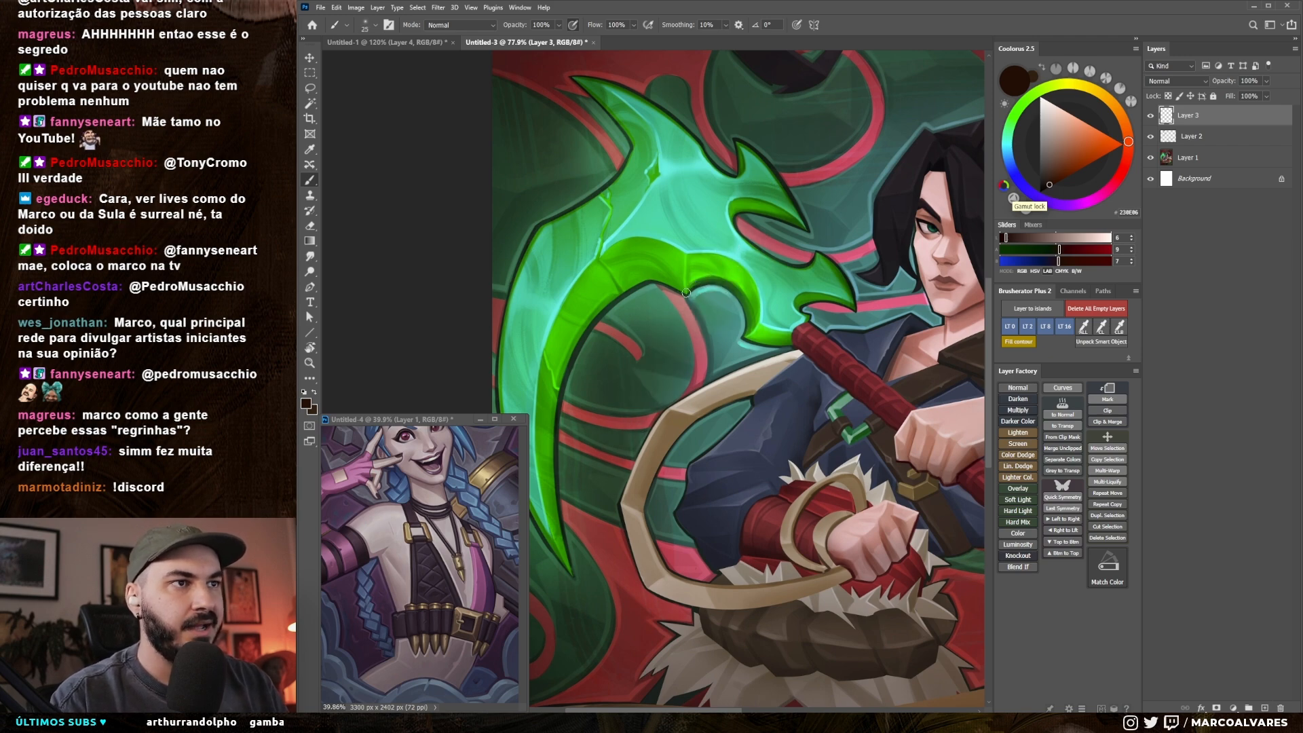
Step: Paint soft very dark brown shading along the blade's inner curve on Layer 3, varying the brush size
{"action": "key", "text": "bracketright"}
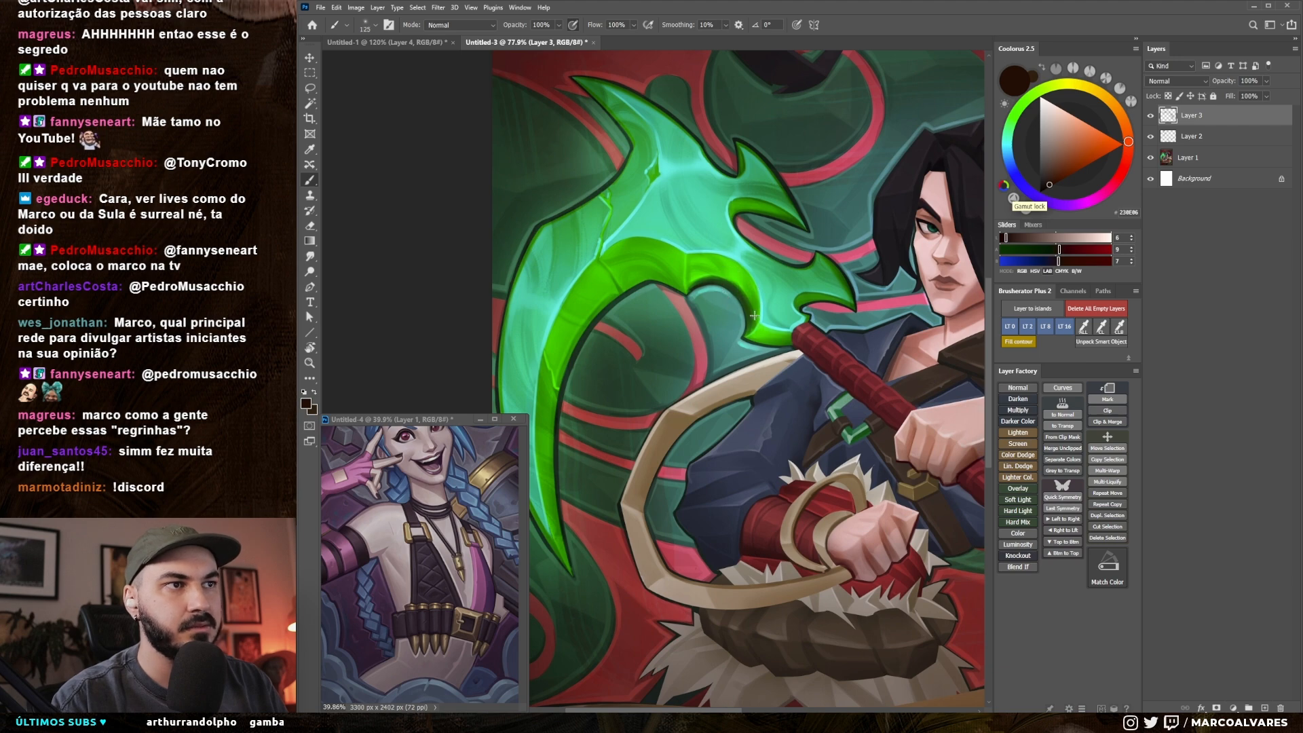
{"action": "key", "text": "r"}
{"action": "key", "text": "b"}
{"action": "key", "text": "bracketright"}
{"action": "key", "text": "bracketright"}
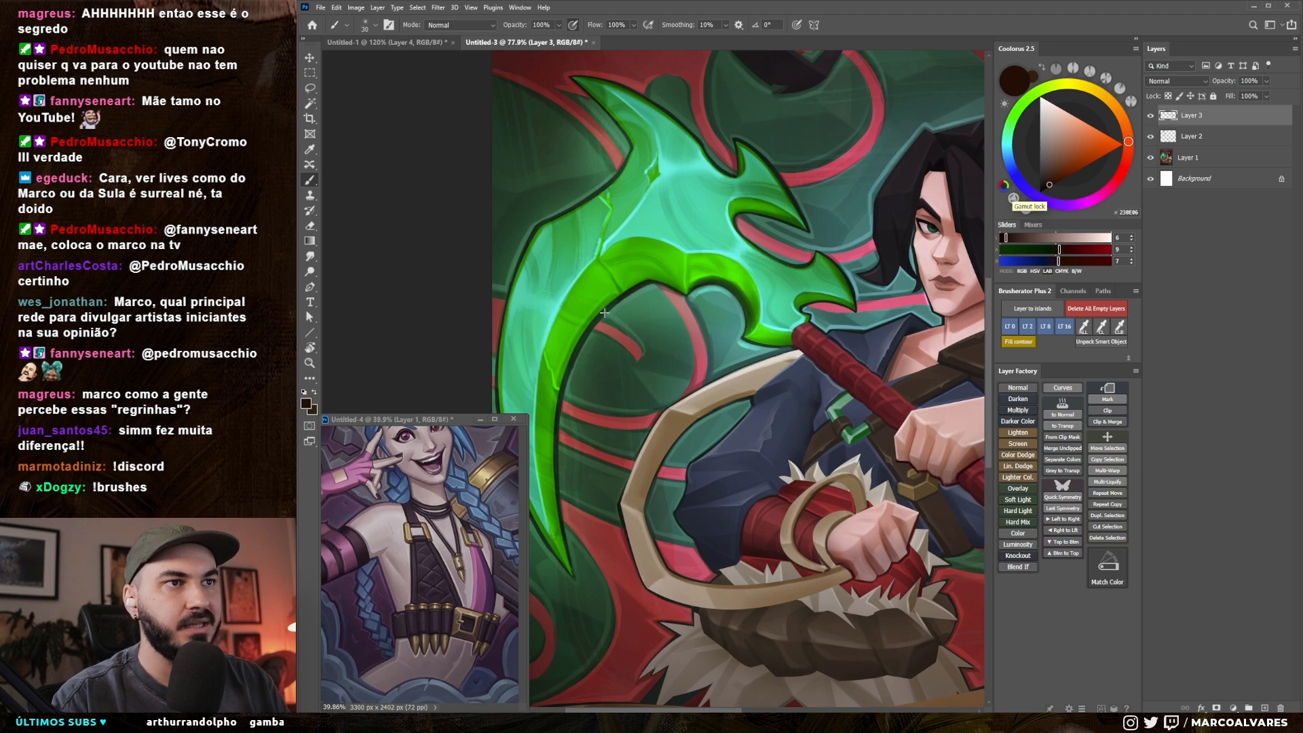
Step: Paint soft turquoise reflected light on the background's rounded edge beside the blade's inner hook
{"action": "key", "text": "x"}
{"action": "left_click", "coordinate": [684, 245], "text": "alt"}
{"action": "left_click_drag", "start_coordinate": [686, 240], "coordinate": [768, 279]}
{"action": "key", "text": "r"}
{"action": "left_click_drag", "start_coordinate": [785, 423], "coordinate": [736, 245]}
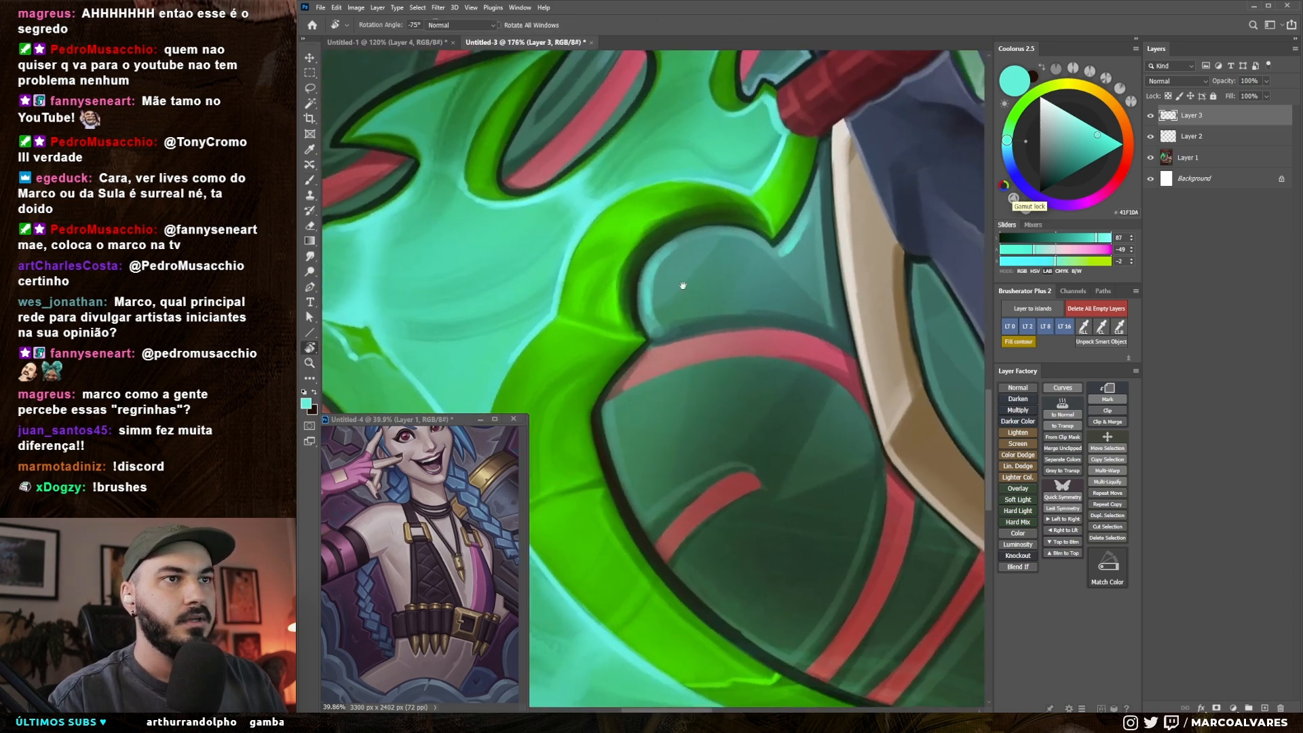
{"action": "left_click_drag", "start_coordinate": [661, 303], "coordinate": [744, 256]}
{"action": "key", "text": "b"}
{"action": "mouse_move", "coordinate": [760, 323]}
{"action": "left_mouse_down"}
{"action": "mouse_move", "coordinate": [718, 316]}
{"action": "mouse_move", "coordinate": [745, 366]}
{"action": "left_mouse_up"}
{"action": "key", "text": "r"}
{"action": "key", "text": "b"}
{"action": "left_click", "coordinate": [762, 289], "text": "alt"}
Step: Add a thin turquoise rim light inside the blade's inner outline with a brush reduced to 10 px
{"action": "mouse_move", "coordinate": [659, 373]}
{"action": "left_mouse_down"}
{"action": "mouse_move", "coordinate": [672, 341]}
{"action": "mouse_move", "coordinate": [659, 434]}
{"action": "left_mouse_up"}
{"action": "key", "text": "bracketleft"}
{"action": "key", "text": "bracketleft"}
{"action": "key", "text": "bracketleft"}
{"action": "key", "text": "bracketleft"}
{"action": "key", "text": "bracketleft"}
{"action": "key", "text": "bracketleft"}
{"action": "key", "text": "bracketleft"}
{"action": "key", "text": "bracketleft"}
{"action": "key", "text": "bracketleft"}
{"action": "left_click_drag", "start_coordinate": [685, 325], "coordinate": [659, 427]}
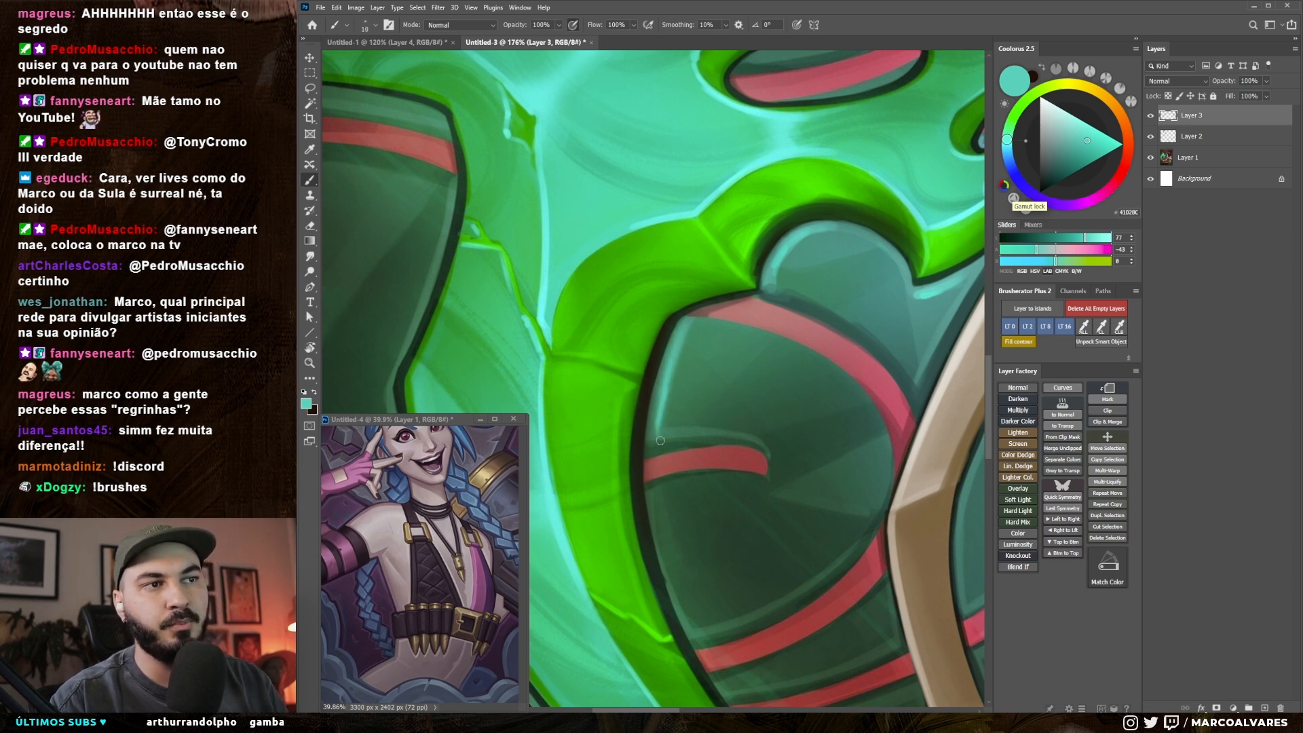
Step: Try short parallel dark brown strokes on the green background inside the blade's curve, alternating brush sizes and colours
{"action": "key", "text": "bracketright"}
{"action": "key", "text": "bracketright"}
{"action": "key", "text": "bracketright"}
{"action": "key", "text": "bracketright"}
{"action": "key", "text": "bracketright"}
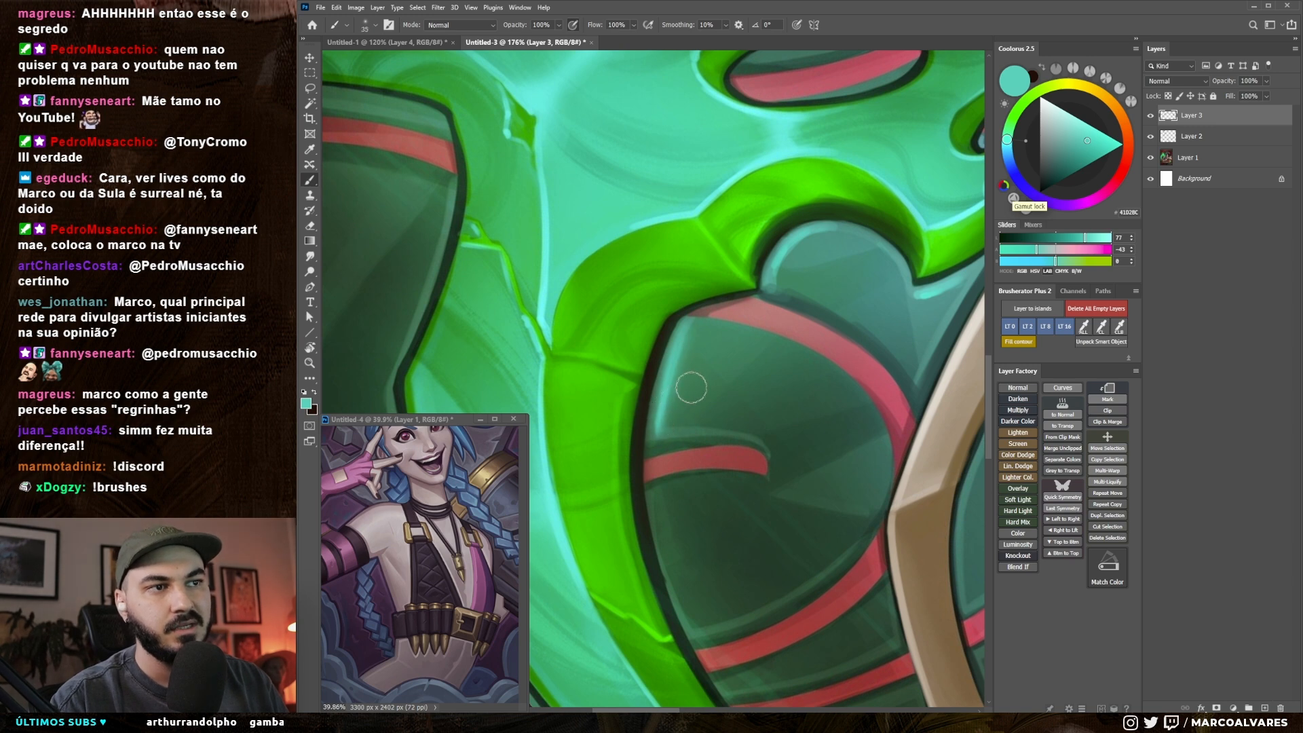
{"action": "key", "text": "bracketleft"}
{"action": "key", "text": "x"}
{"action": "left_click_drag", "start_coordinate": [751, 328], "coordinate": [739, 373]}
{"action": "key", "text": "bracketleft"}
{"action": "key", "text": "x"}
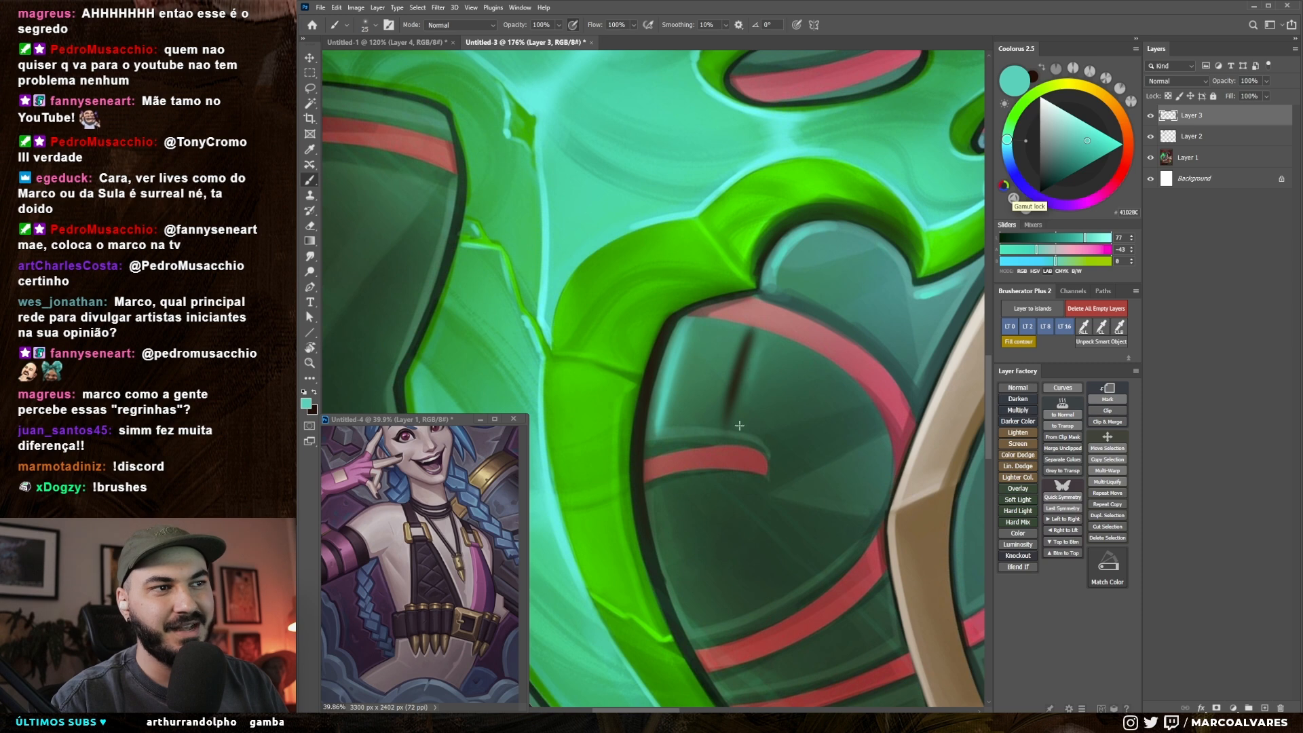
{"action": "key", "text": "x"}
{"action": "left_click_drag", "start_coordinate": [776, 346], "coordinate": [753, 433]}
{"action": "left_click_drag", "start_coordinate": [776, 347], "coordinate": [755, 425]}
{"action": "key", "text": "bracketright"}
{"action": "key", "text": "x"}
{"action": "key", "text": "bracketleft"}
{"action": "key", "text": "bracketleft"}
{"action": "key", "text": "bracketleft"}
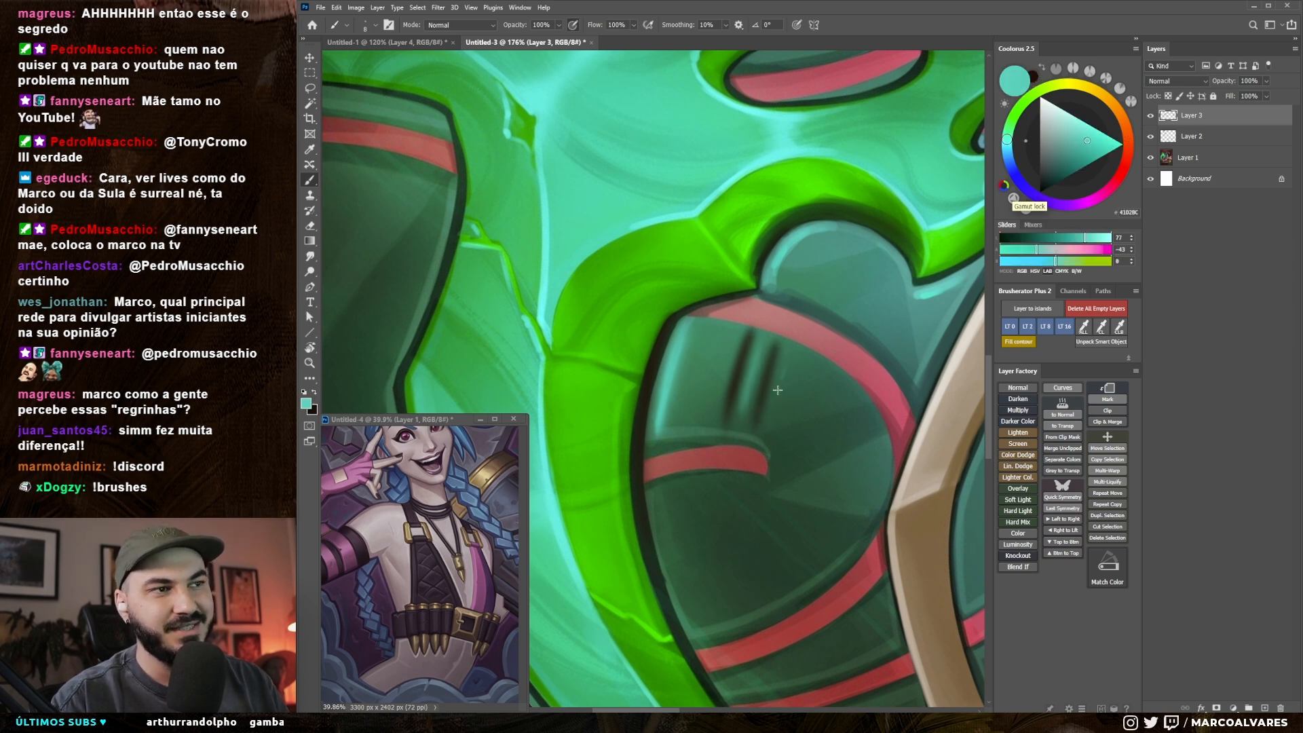
Step: Check the test strokes from a wider view and remove them from the green background inside the blade's curve
{"action": "key", "text": "r"}
{"action": "key", "text": "b"}
{"action": "key", "text": "x"}
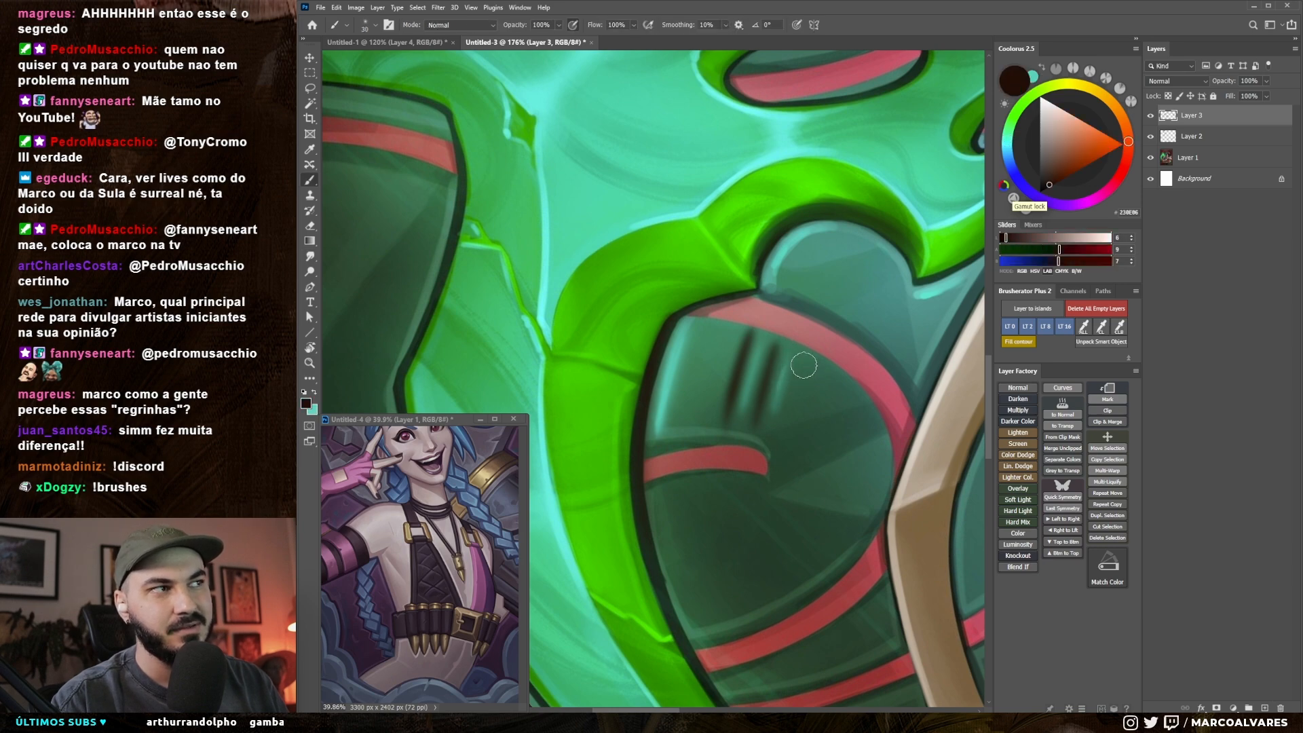
{"action": "left_click_drag", "start_coordinate": [774, 485], "coordinate": [712, 454]}
{"action": "left_click_drag", "start_coordinate": [784, 461], "coordinate": [704, 428]}
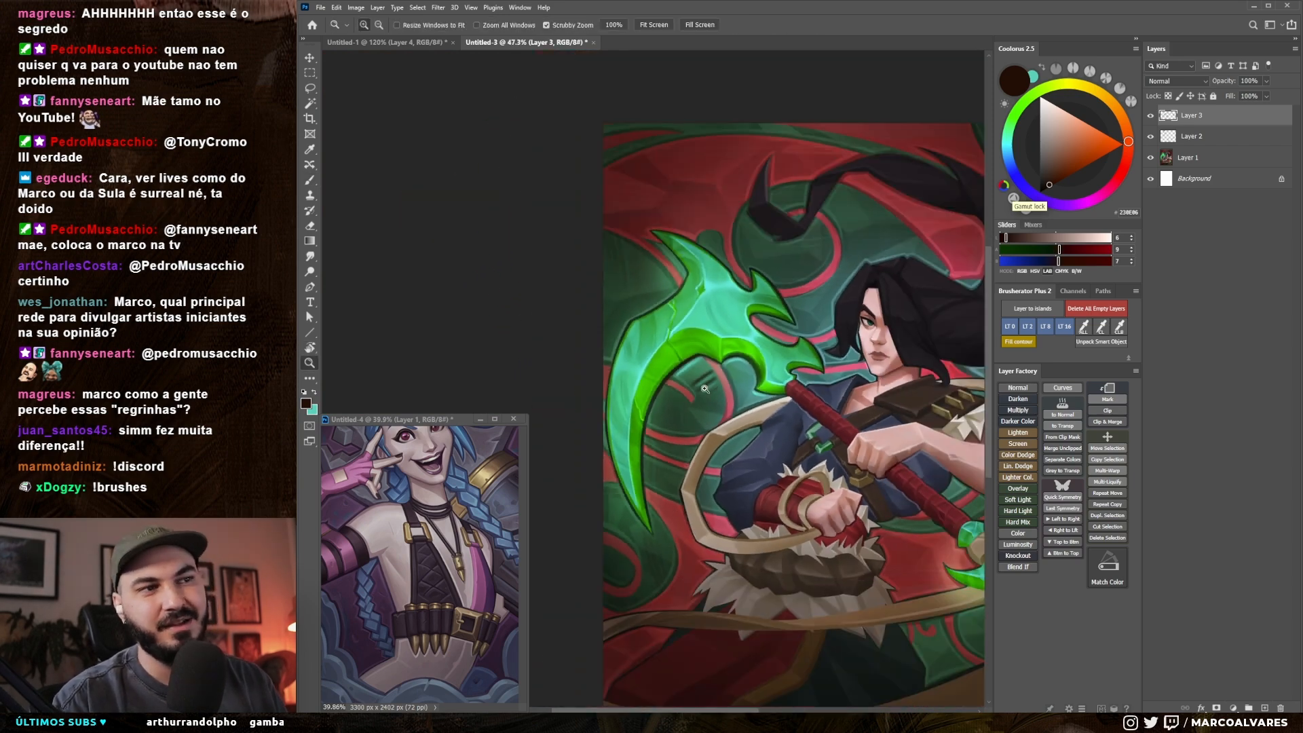
{"action": "left_click_drag", "start_coordinate": [707, 379], "coordinate": [770, 375]}
{"action": "key", "text": "x"}
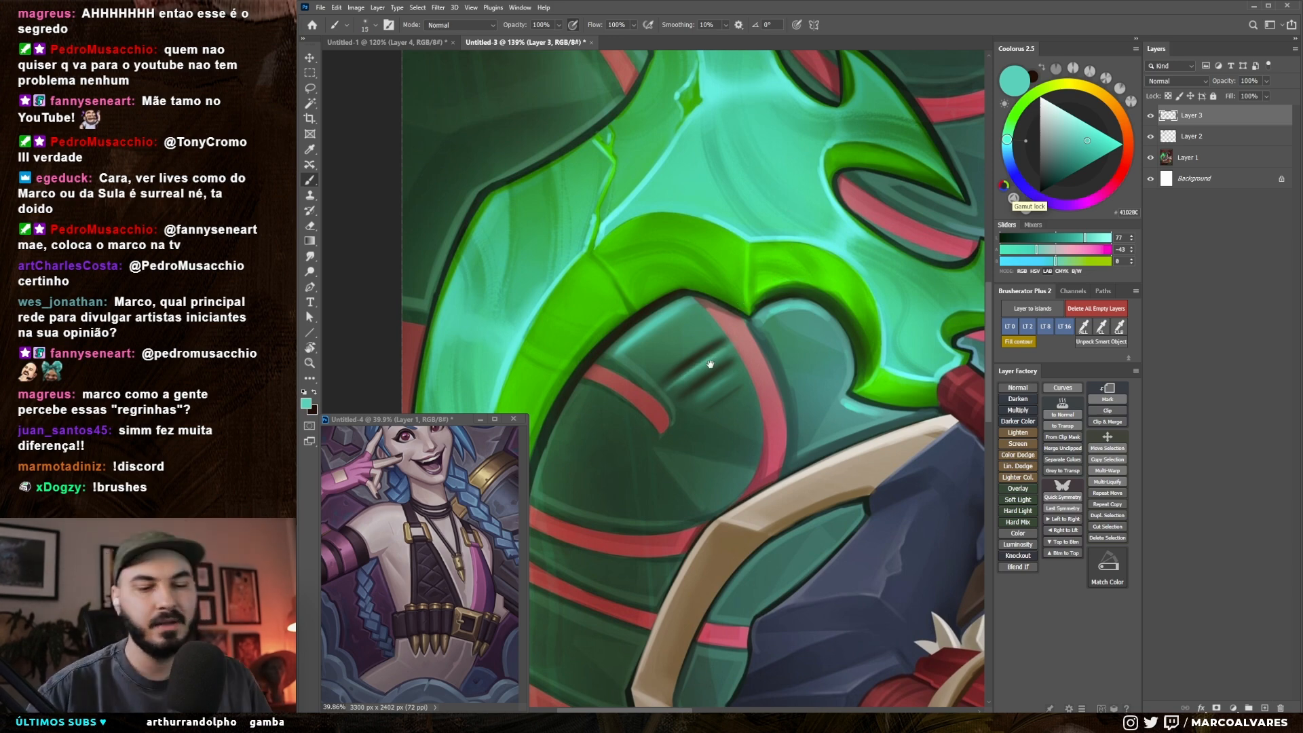
{"action": "left_click_drag", "start_coordinate": [711, 358], "coordinate": [713, 348]}
{"action": "key", "text": "l"}
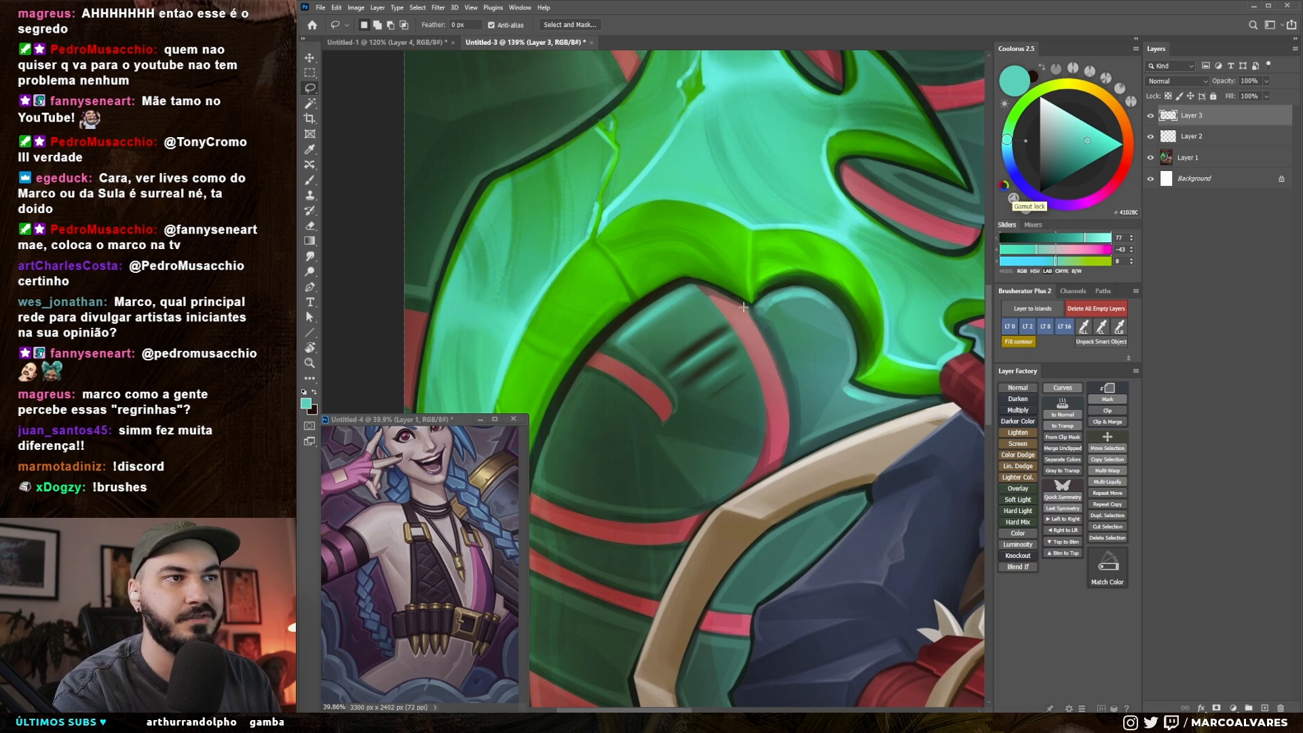
{"action": "key", "text": "ctrl+z"}
{"action": "key", "text": "ctrl+z"}
{"action": "key", "text": "ctrl+z"}
{"action": "mouse_move", "coordinate": [729, 311]}
{"action": "left_mouse_down"}
{"action": "mouse_move", "coordinate": [725, 301]}
{"action": "mouse_move", "coordinate": [650, 357]}
{"action": "mouse_move", "coordinate": [675, 384]}
{"action": "left_mouse_up"}
{"action": "left_click_drag", "start_coordinate": [646, 322], "coordinate": [677, 323]}
{"action": "key", "text": "b"}
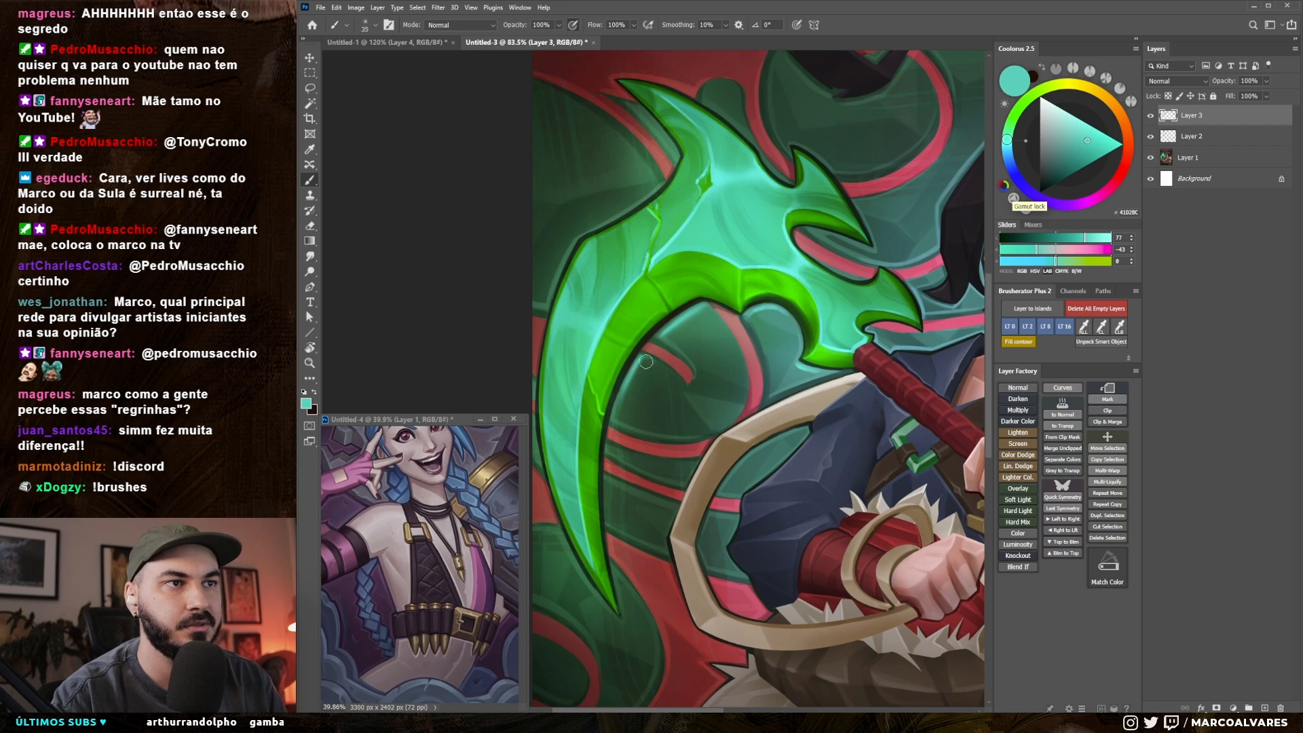
Step: Switch back to very dark brown and choose another soft brush from the brush presets for broad shading
{"action": "key", "text": "x"}
{"action": "key", "text": "bracketleft"}
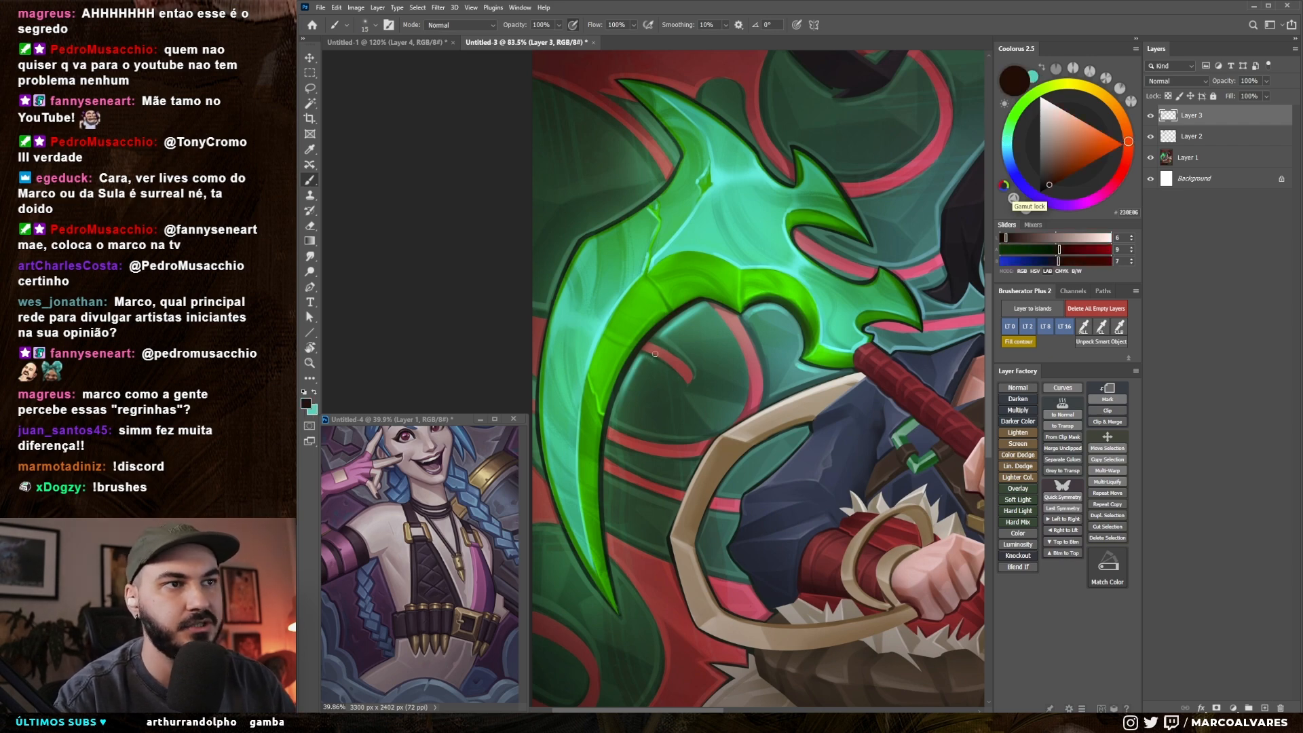
{"action": "left_click_drag", "start_coordinate": [702, 420], "coordinate": [727, 444]}
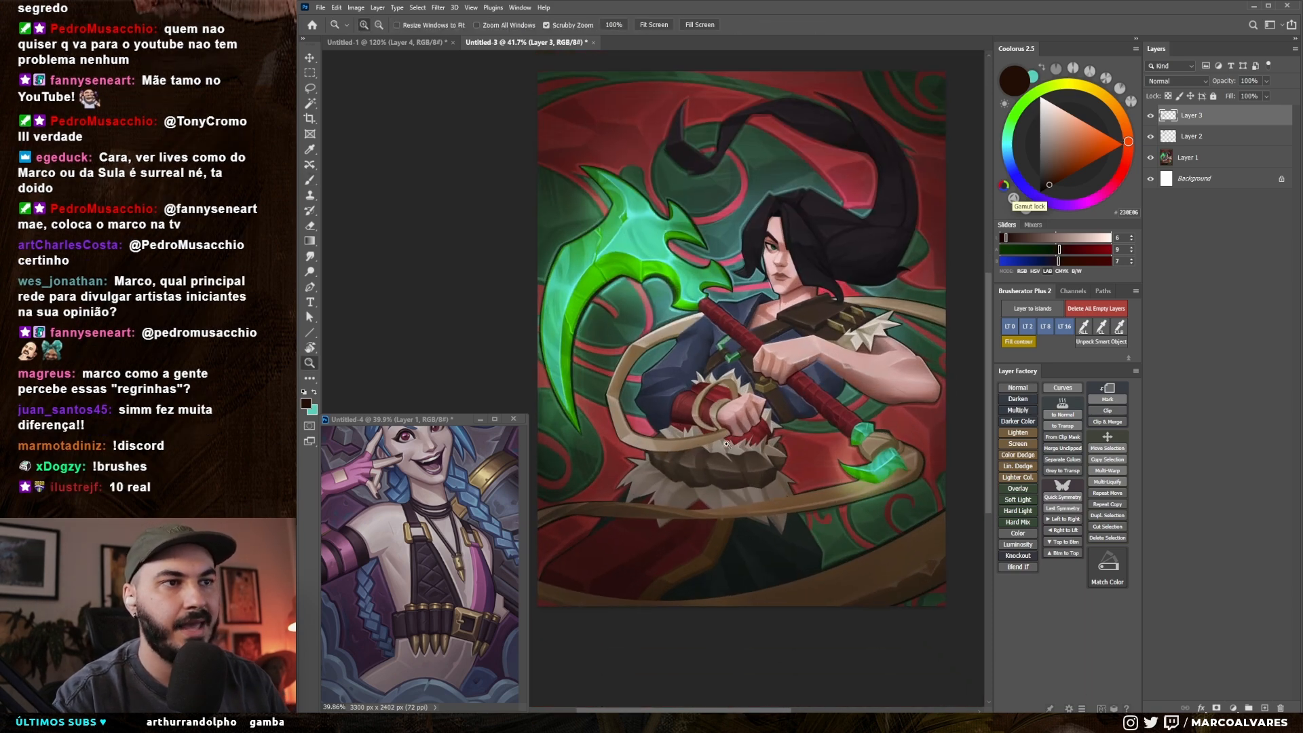
{"action": "key", "text": "b"}
{"action": "right_click", "coordinate": [697, 448]}
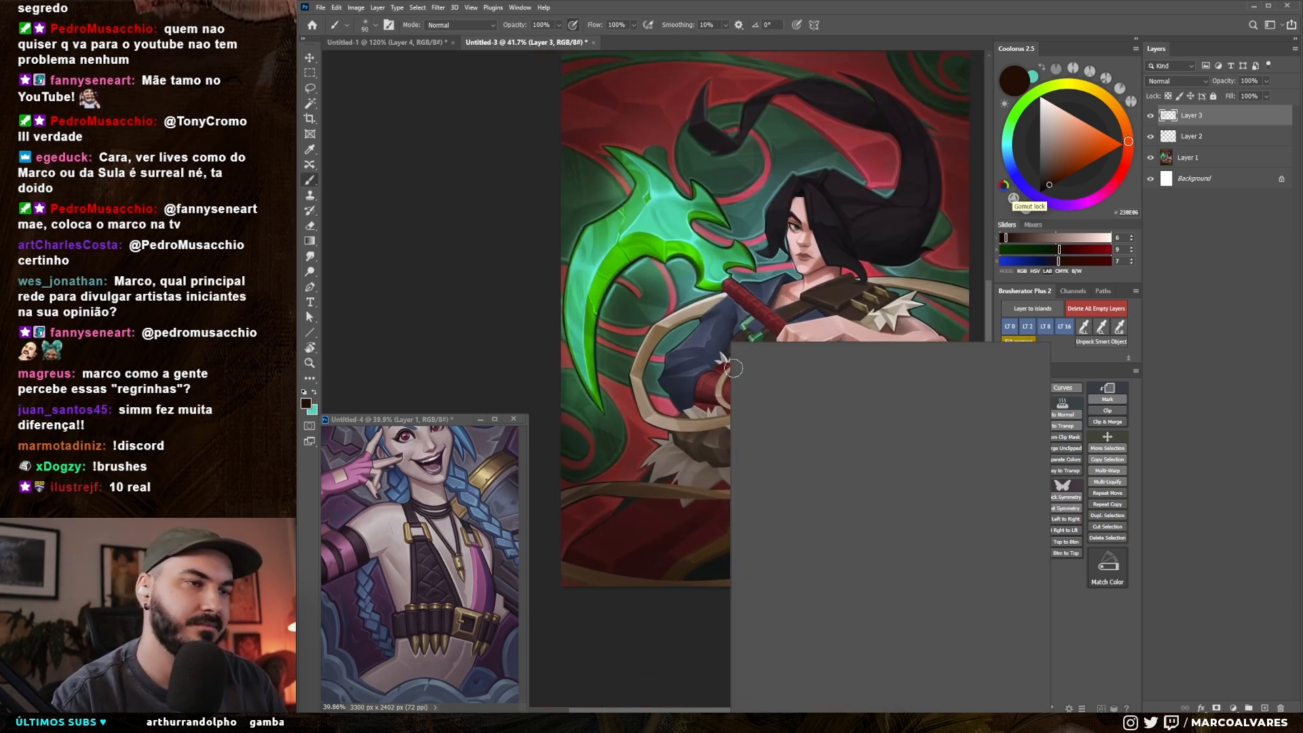
{"action": "left_click", "coordinate": [823, 488]}
{"action": "left_click_drag", "start_coordinate": [810, 314], "coordinate": [810, 324]}
{"action": "left_click_drag", "start_coordinate": [781, 384], "coordinate": [785, 380]}
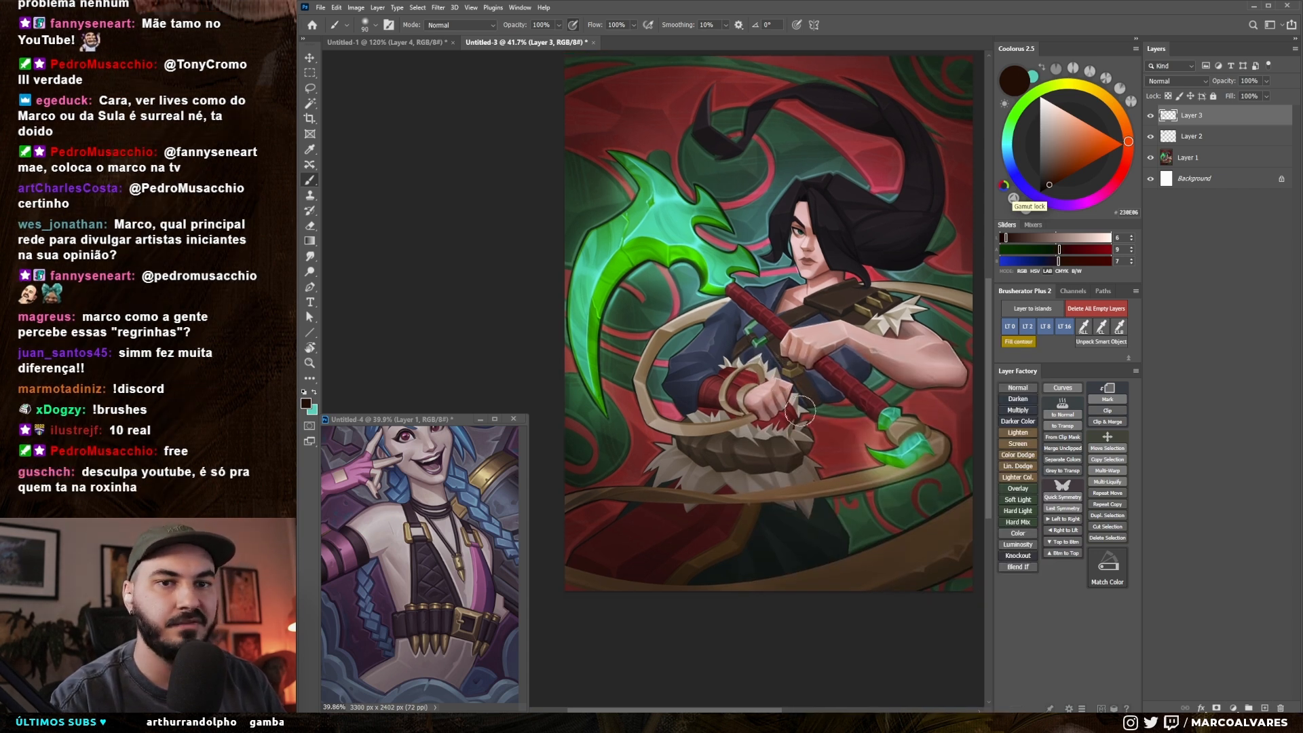
Step: Add a new Darken layer on top and set the paint colour to a lighter dark brown
{"action": "left_click", "coordinate": [1018, 399]}
{"action": "left_click_drag", "start_coordinate": [779, 487], "coordinate": [764, 489]}
{"action": "left_click", "coordinate": [1056, 176]}
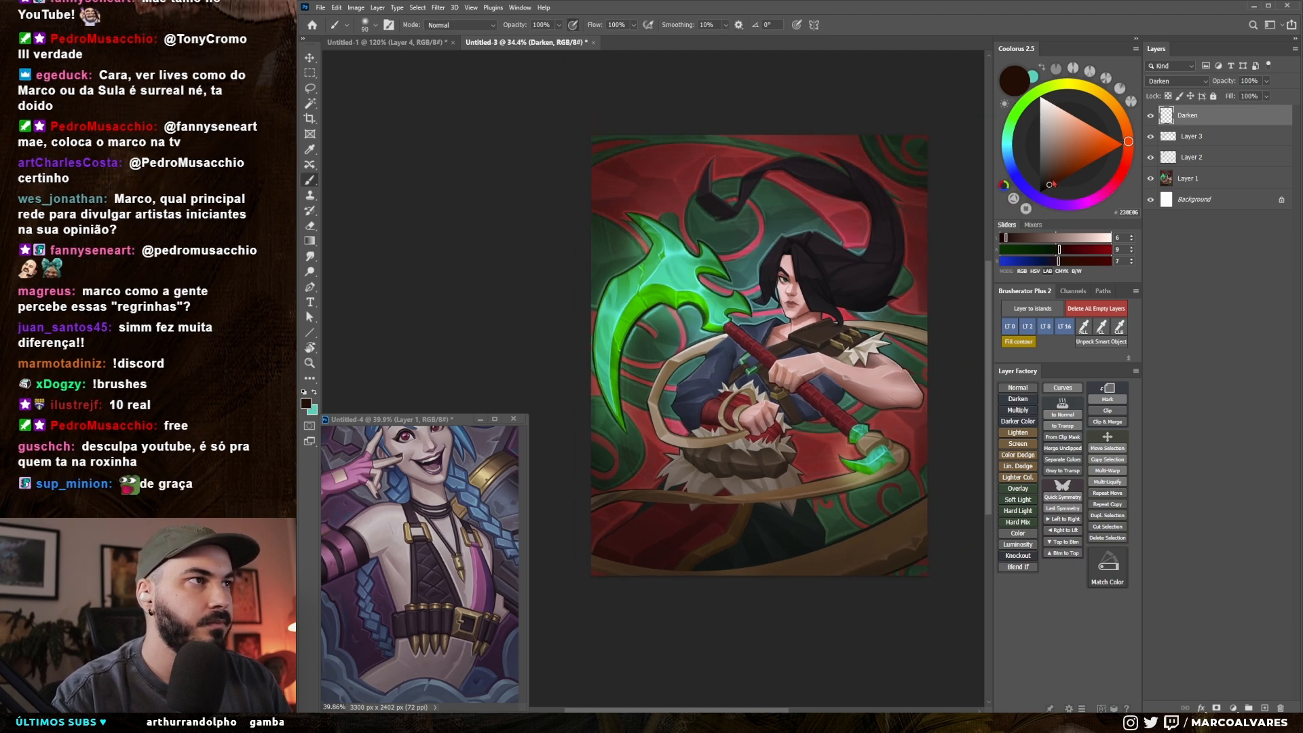
{"action": "key", "text": "["}
Step: Darken the left side of the artwork around the blade and lower corner with a soft brush enlarged to 800 px
{"action": "mouse_move", "coordinate": [642, 315]}
{"action": "left_mouse_down"}
{"action": "mouse_move", "coordinate": [638, 391]}
{"action": "mouse_move", "coordinate": [652, 395]}
{"action": "left_mouse_up"}
{"action": "key", "text": "]"}
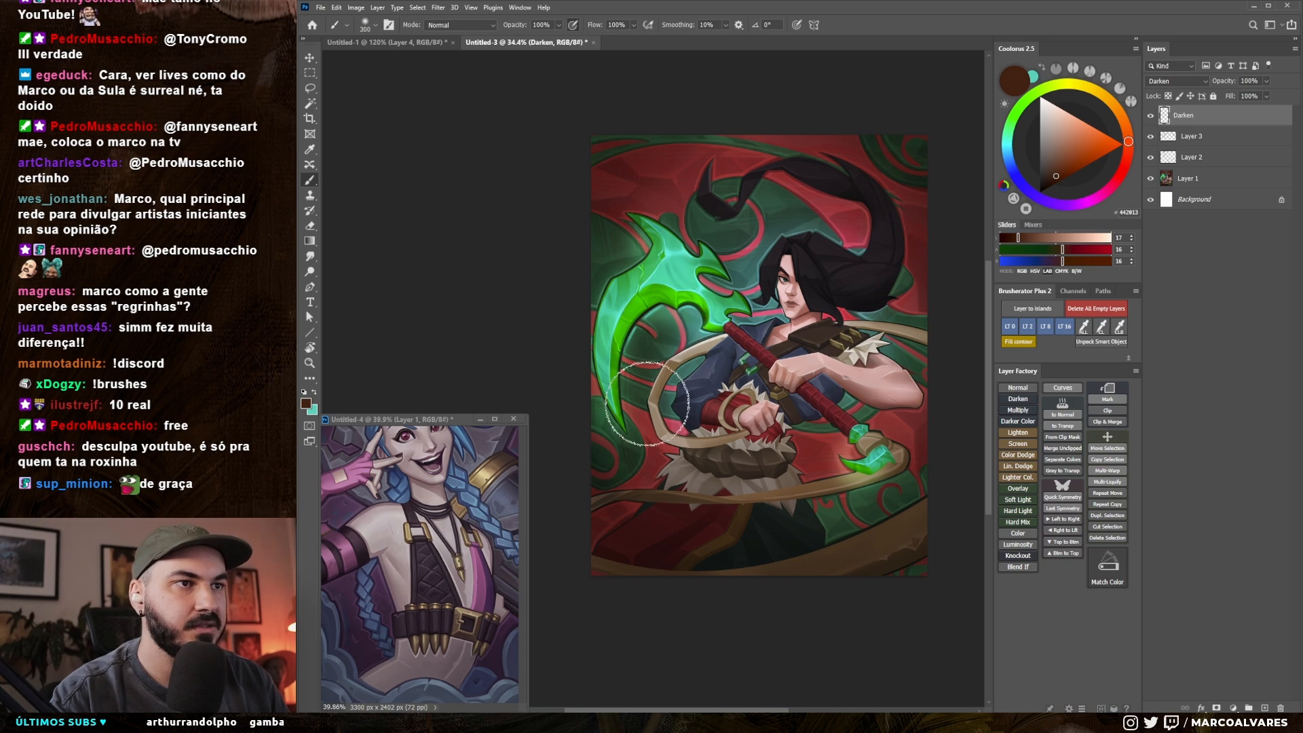
{"action": "key", "text": "]"}
{"action": "key", "text": "]"}
{"action": "key", "text": "]"}
{"action": "left_click_drag", "start_coordinate": [663, 491], "coordinate": [661, 490]}
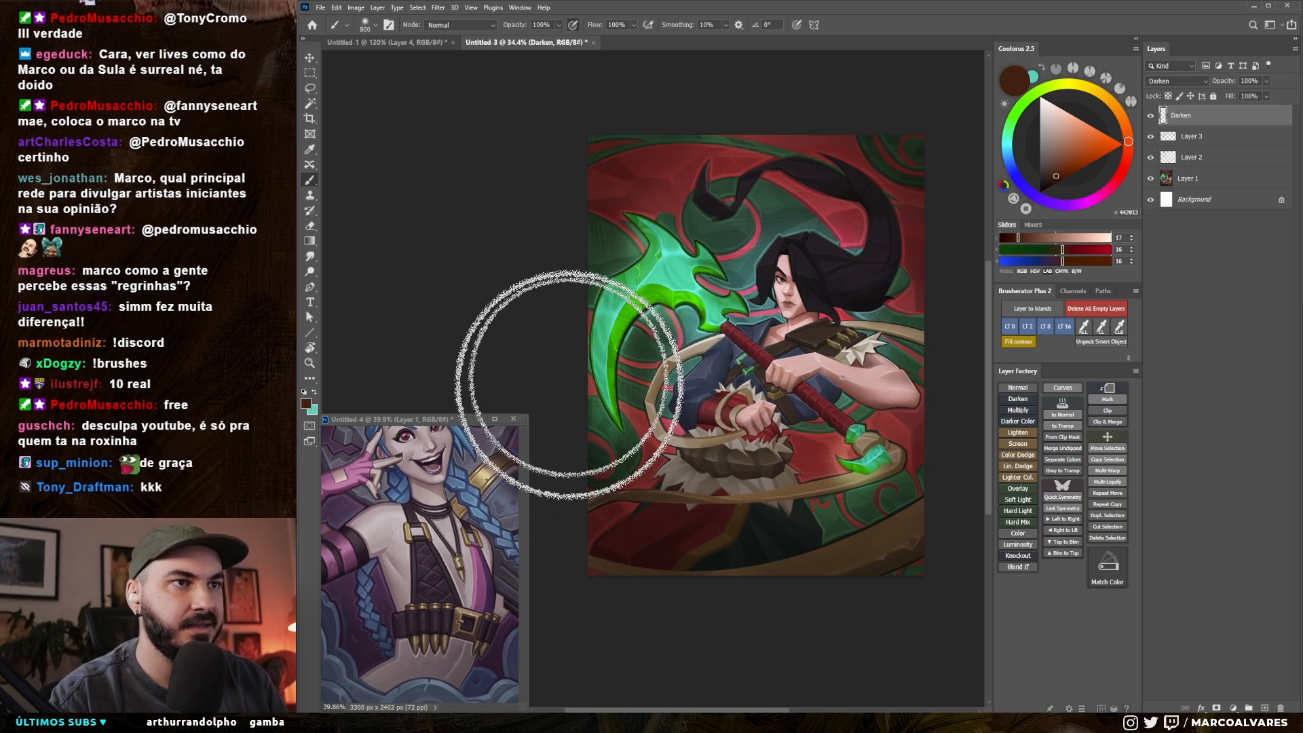
{"action": "left_click_drag", "start_coordinate": [603, 523], "coordinate": [586, 443]}
{"action": "left_click_drag", "start_coordinate": [566, 230], "coordinate": [597, 264]}
{"action": "left_click_drag", "start_coordinate": [623, 293], "coordinate": [609, 290]}
{"action": "key", "text": "]"}
{"action": "mouse_move", "coordinate": [585, 227]}
{"action": "left_mouse_down"}
{"action": "mouse_move", "coordinate": [633, 117]}
{"action": "mouse_move", "coordinate": [597, 146]}
{"action": "left_mouse_up"}
Step: Darken the upper background around the character's ponytail with a smaller soft brush
{"action": "key", "text": "["}
{"action": "key", "text": "["}
{"action": "mouse_move", "coordinate": [767, 122]}
{"action": "left_mouse_down"}
{"action": "mouse_move", "coordinate": [743, 170]}
{"action": "mouse_move", "coordinate": [756, 221]}
{"action": "left_mouse_up"}
{"action": "mouse_move", "coordinate": [839, 187]}
{"action": "left_mouse_down"}
{"action": "mouse_move", "coordinate": [798, 199]}
{"action": "mouse_move", "coordinate": [834, 234]}
{"action": "left_mouse_up"}
{"action": "key", "text": "["}
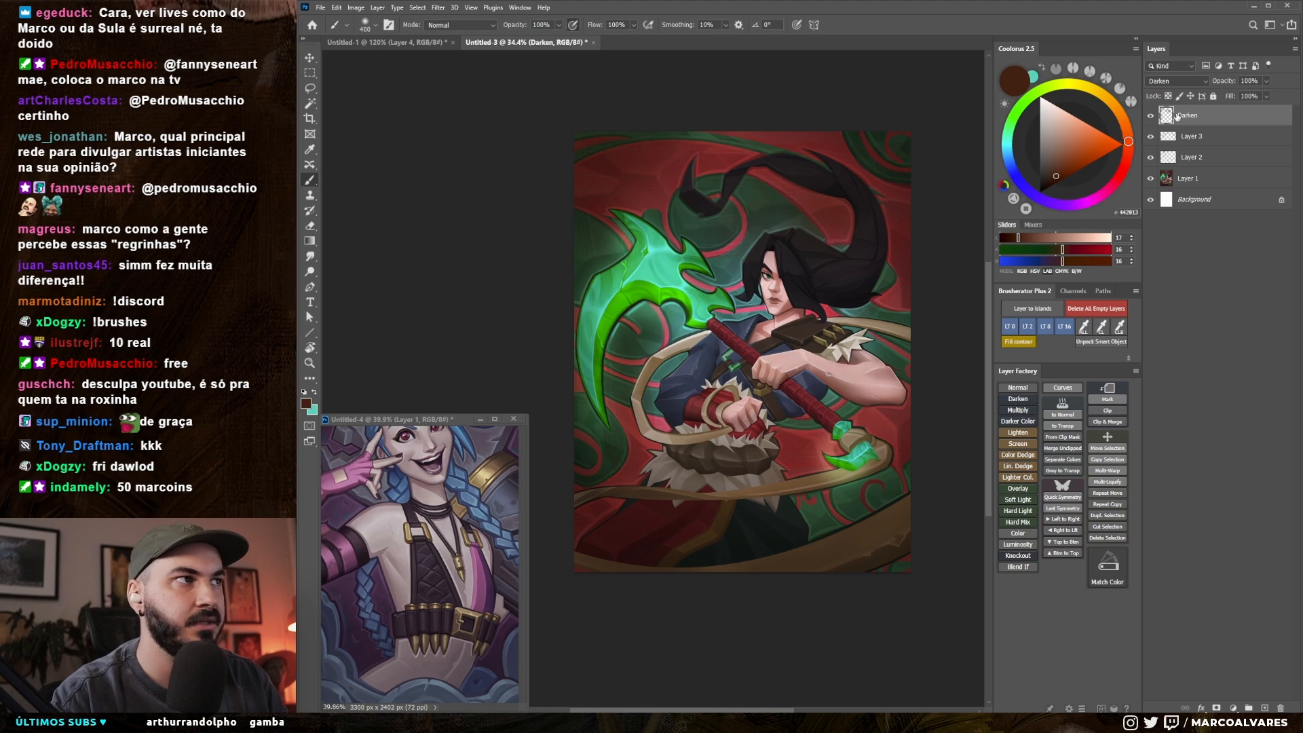
Step: Darken the right side around the arm and staff end with a larger brush, undoing the last two strokes
{"action": "key", "text": "]"}
{"action": "key", "text": "]"}
{"action": "key", "text": "]"}
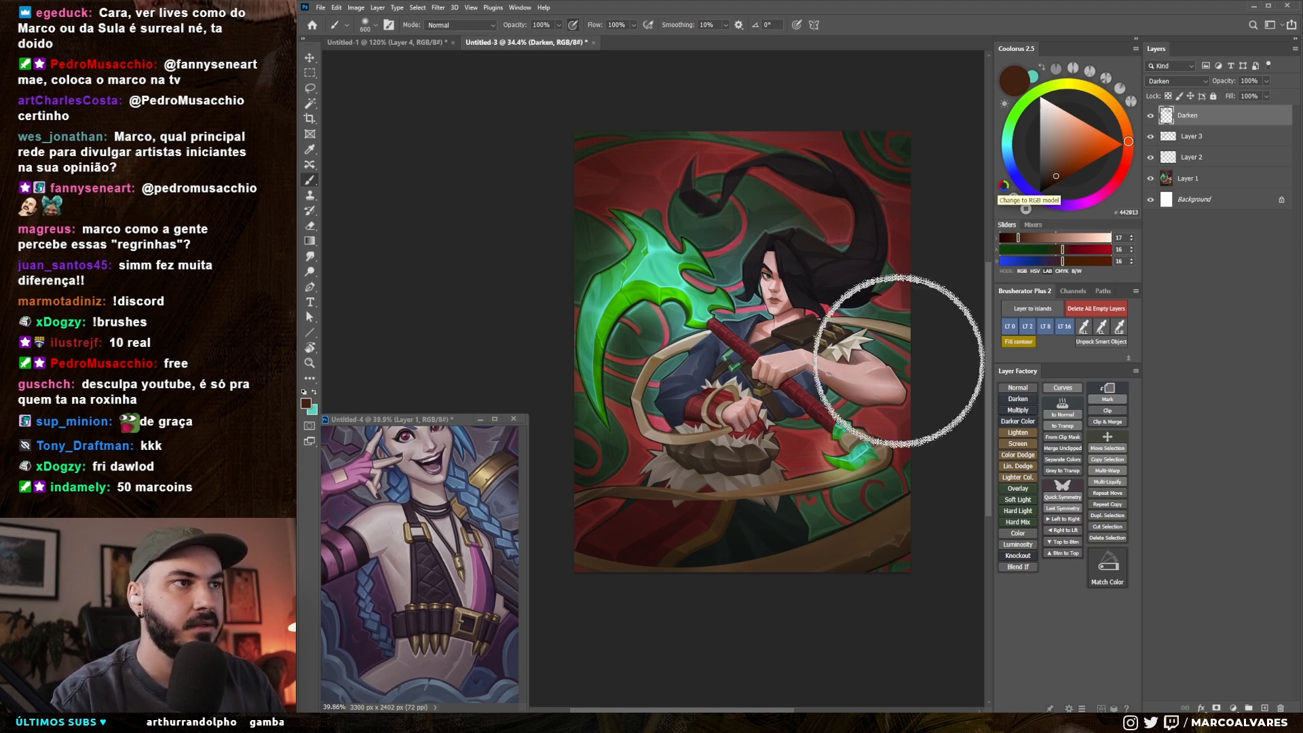
{"action": "left_click_drag", "start_coordinate": [913, 412], "coordinate": [869, 494]}
{"action": "key", "text": "]"}
{"action": "mouse_move", "coordinate": [869, 495]}
{"action": "left_mouse_down"}
{"action": "mouse_move", "coordinate": [828, 578]}
{"action": "mouse_move", "coordinate": [854, 475]}
{"action": "left_mouse_up"}
{"action": "key", "text": "]"}
{"action": "left_click_drag", "start_coordinate": [856, 422], "coordinate": [834, 536]}
{"action": "left_click_drag", "start_coordinate": [842, 524], "coordinate": [852, 523]}
{"action": "key", "text": "ctrl+z"}
{"action": "key", "text": "ctrl+z"}
Step: Shade the fur waist and lower body in dark brown with a reduced soft brush
{"action": "key", "text": "["}
{"action": "key", "text": "["}
{"action": "key", "text": "["}
{"action": "key", "text": "]"}
{"action": "key", "text": "["}
{"action": "key", "text": "["}
{"action": "key", "text": "["}
{"action": "left_click_drag", "start_coordinate": [717, 476], "coordinate": [746, 477]}
Step: Darken the bottom edge and lower-right background of the artwork with a large soft brush
{"action": "key", "text": "]"}
{"action": "key", "text": "]"}
{"action": "key", "text": "]"}
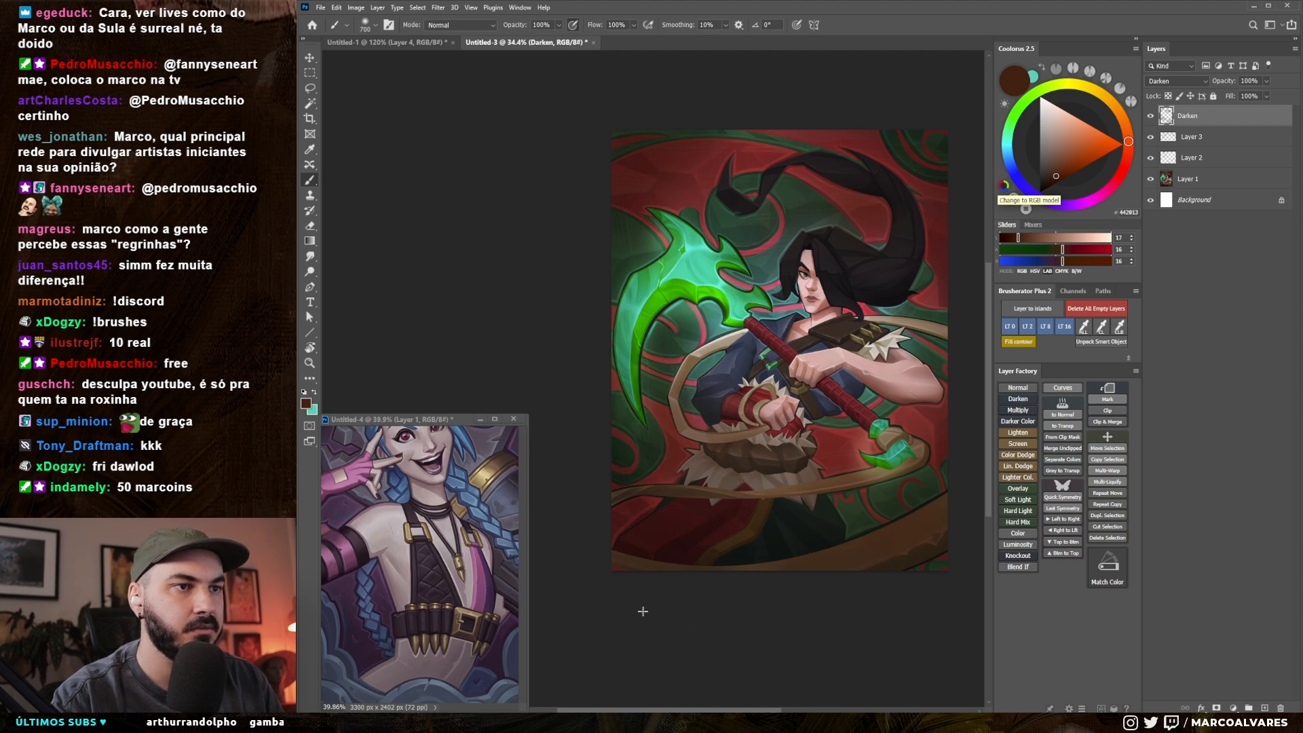
{"action": "mouse_move", "coordinate": [879, 575]}
{"action": "left_mouse_down"}
{"action": "mouse_move", "coordinate": [844, 586]}
{"action": "mouse_move", "coordinate": [861, 582]}
{"action": "left_mouse_up"}
{"action": "key", "text": "]"}
{"action": "key", "text": "]"}
{"action": "left_click_drag", "start_coordinate": [843, 517], "coordinate": [846, 508]}
{"action": "key", "text": "["}
{"action": "key", "text": "["}
{"action": "left_click_drag", "start_coordinate": [898, 459], "coordinate": [884, 469]}
{"action": "key", "text": "bracketleft"}
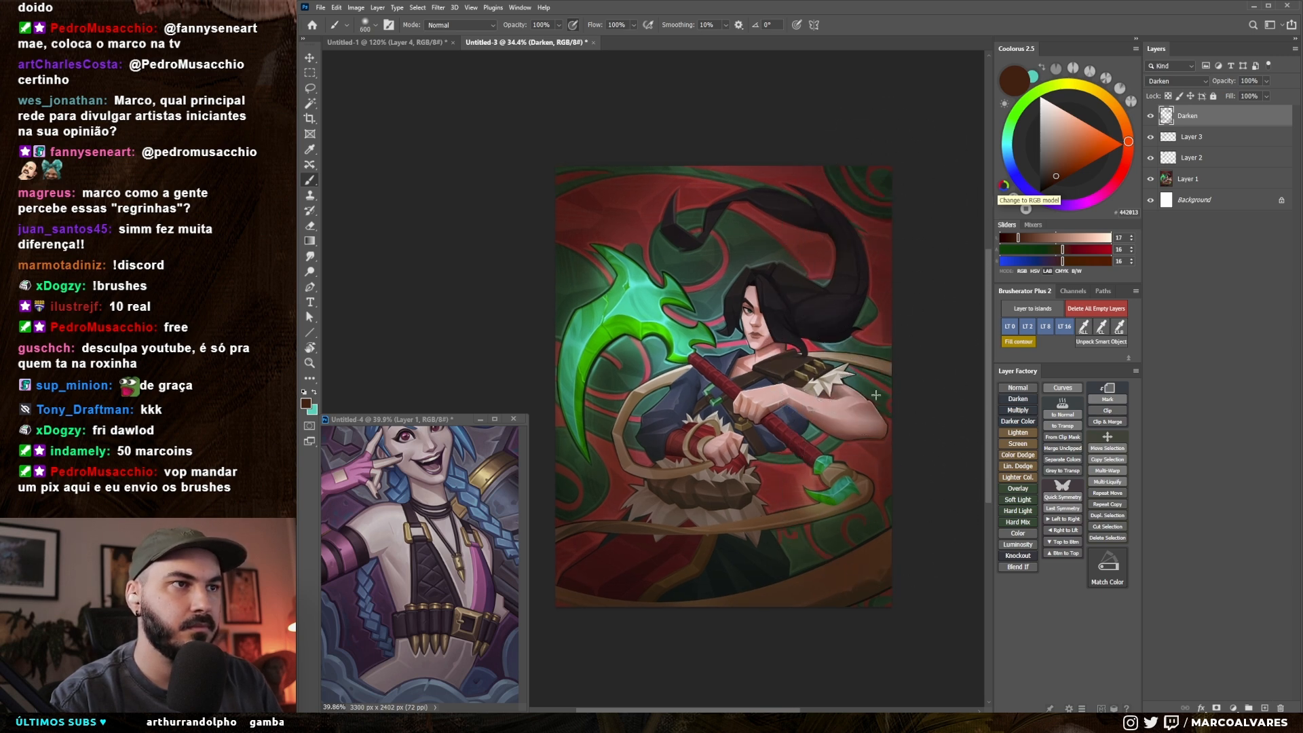
Step: Add a new Lighten layer on top and set the paint colour to a pale warm yellow, enlarging the brush
{"action": "left_click", "coordinate": [1023, 433]}
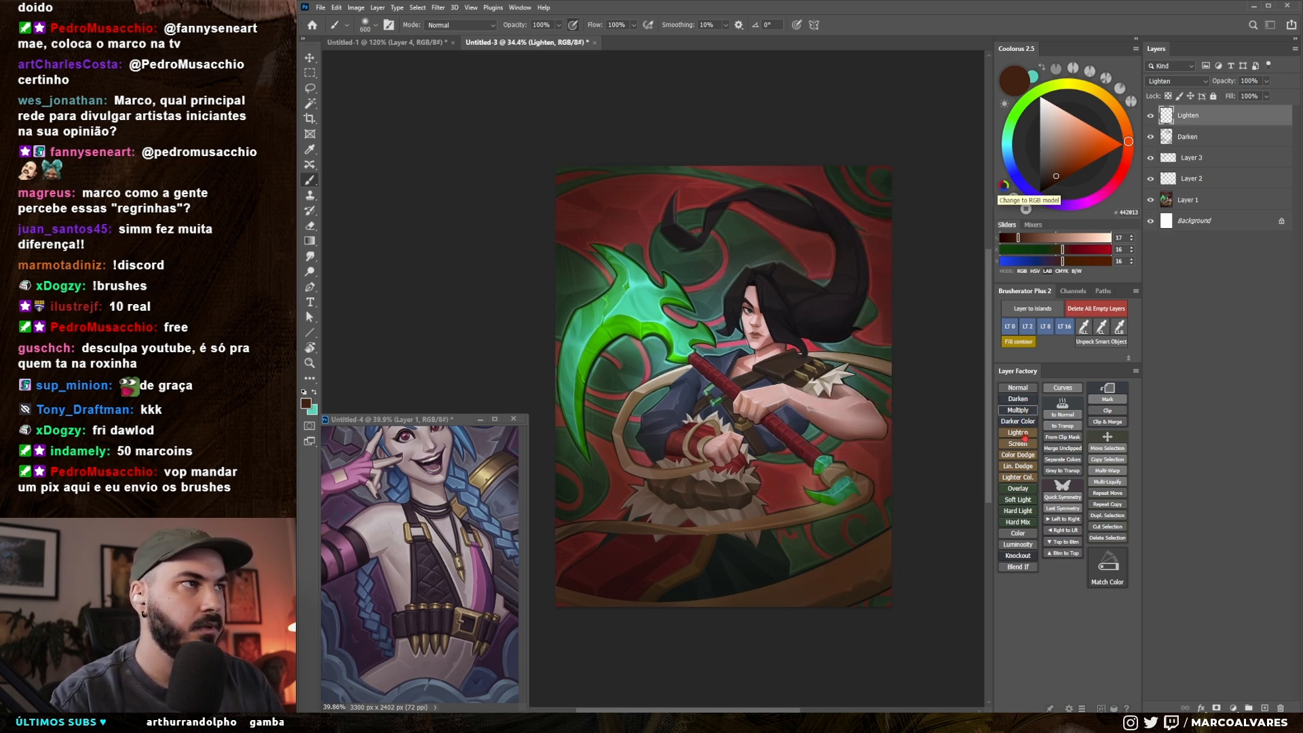
{"action": "left_click", "coordinate": [1107, 99]}
{"action": "left_click_drag", "start_coordinate": [1068, 134], "coordinate": [1062, 119]}
{"action": "key", "text": "bracketright"}
{"action": "key", "text": "bracketright"}
{"action": "key", "text": "bracketright"}
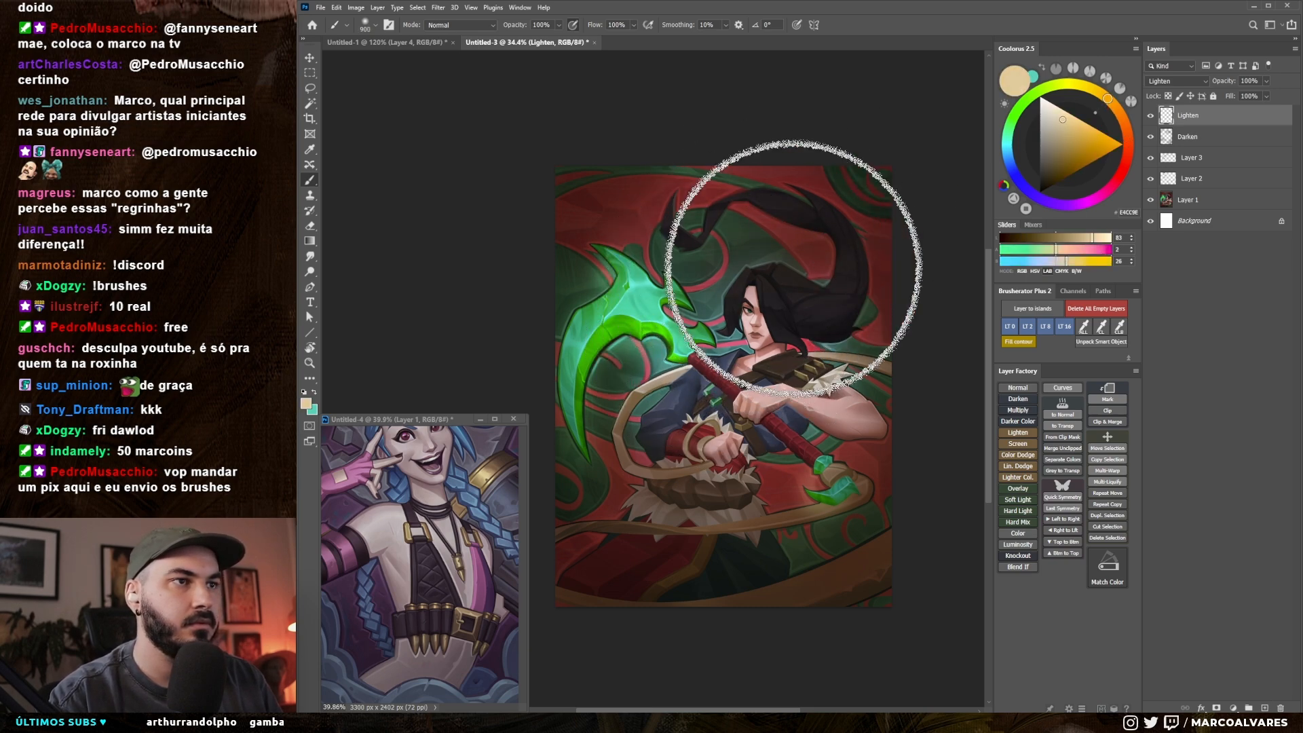
{"action": "left_click_drag", "start_coordinate": [1069, 121], "coordinate": [1067, 115]}
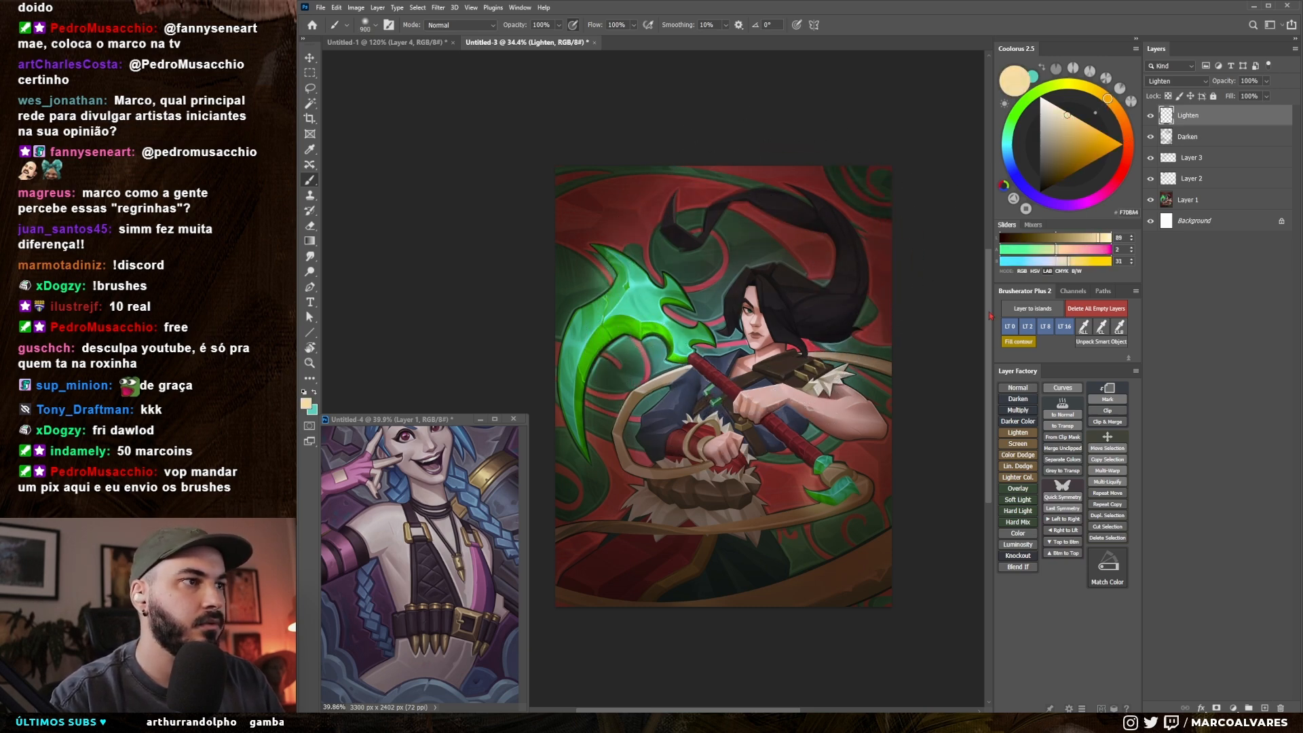
Step: Change the top layer to Color Dodge and brush a soft light beige glow over the face, hair and chest
{"action": "left_click", "coordinate": [1018, 455]}
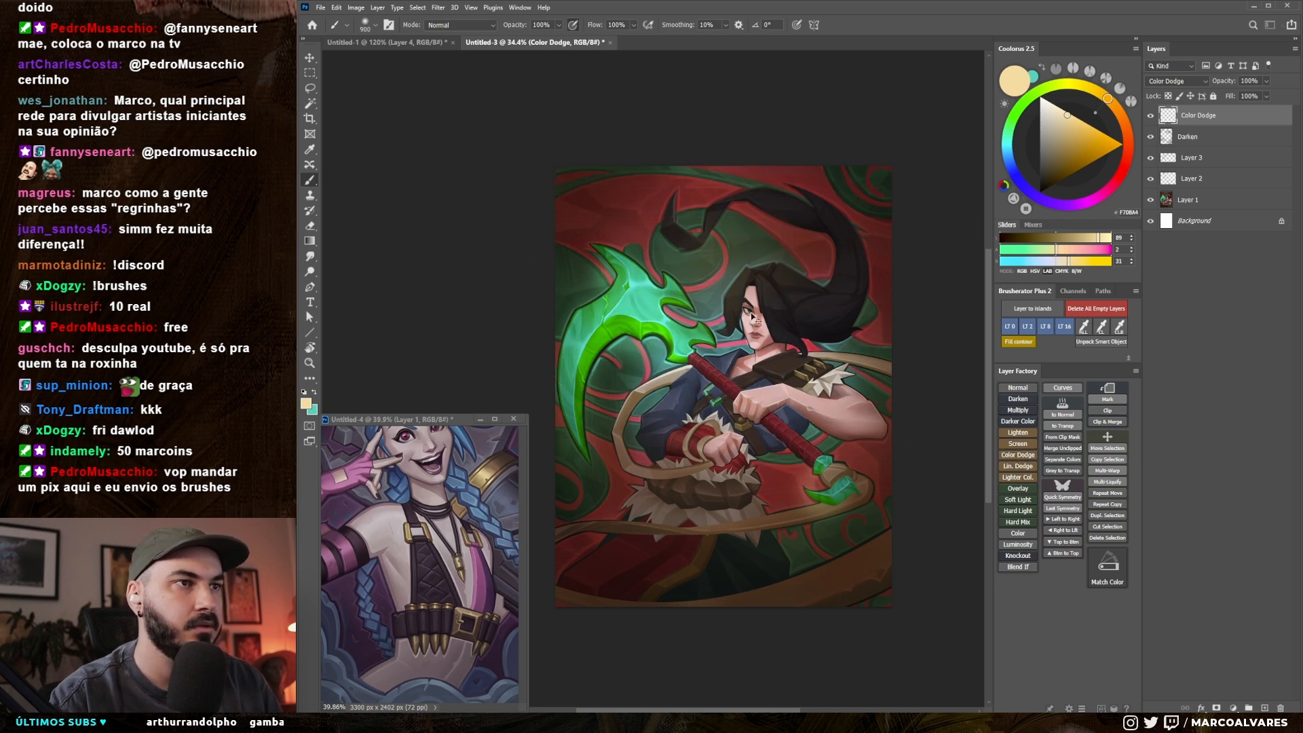
{"action": "left_click", "coordinate": [1058, 121]}
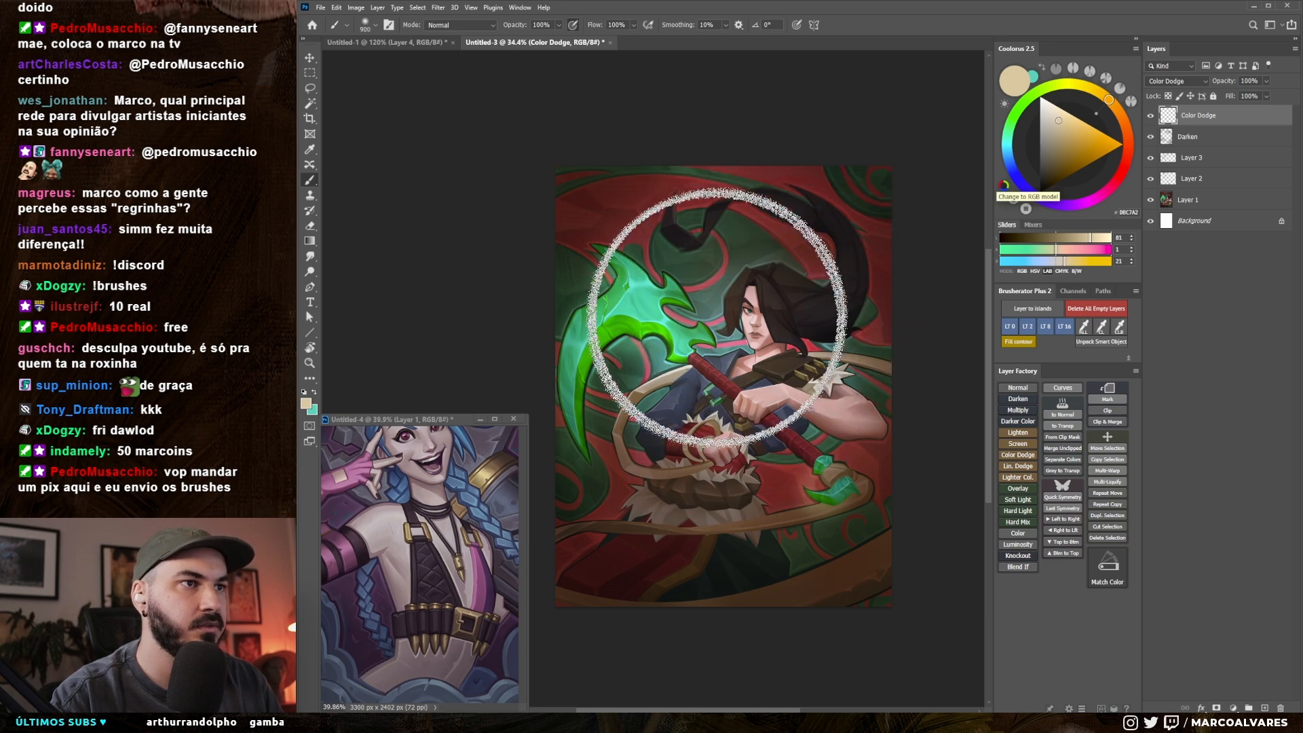
{"action": "key", "text": "bracketleft"}
{"action": "key", "text": "bracketleft"}
{"action": "key", "text": "bracketleft"}
{"action": "key", "text": "bracketleft"}
{"action": "key", "text": "bracketleft"}
{"action": "key", "text": "bracketleft"}
{"action": "key", "text": "bracketleft"}
{"action": "key", "text": "bracketleft"}
{"action": "key", "text": "bracketleft"}
{"action": "key", "text": "bracketleft"}
{"action": "key", "text": "bracketleft"}
{"action": "key", "text": "bracketleft"}
{"action": "key", "text": "bracketleft"}
{"action": "key", "text": "bracketleft"}
{"action": "key", "text": "bracketleft"}
{"action": "key", "text": "bracketleft"}
{"action": "key", "text": "bracketleft"}
{"action": "key", "text": "bracketleft"}
{"action": "key", "text": "bracketleft"}
{"action": "key", "text": "bracketleft"}
{"action": "key", "text": "bracketleft"}
{"action": "key", "text": "bracketleft"}
{"action": "key", "text": "bracketleft"}
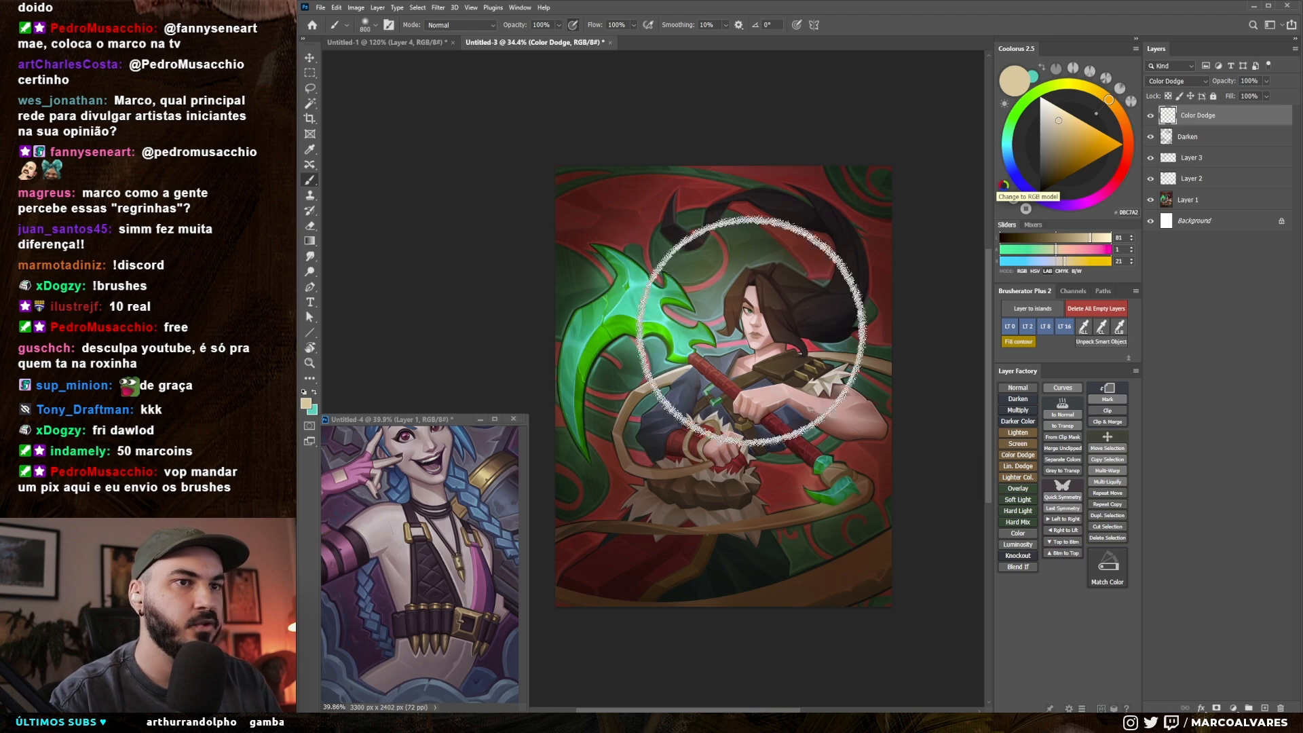
{"action": "key", "text": "bracketleft"}
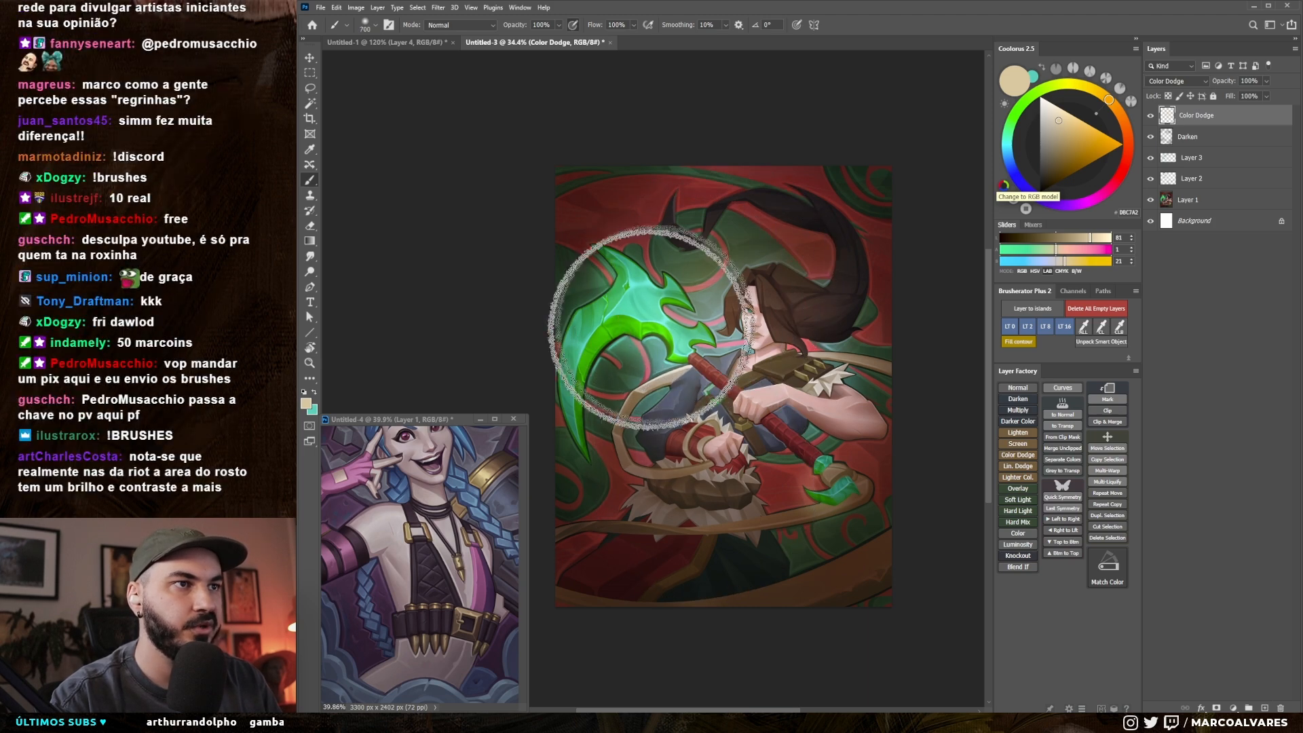
Step: Build up the Color Dodge glow around the face and upper body with progressively adjusted brush sizes
{"action": "mouse_move", "coordinate": [767, 387]}
{"action": "left_mouse_down"}
{"action": "mouse_move", "coordinate": [745, 377]}
{"action": "mouse_move", "coordinate": [759, 377]}
{"action": "left_mouse_up"}
{"action": "key", "text": "bracketleft"}
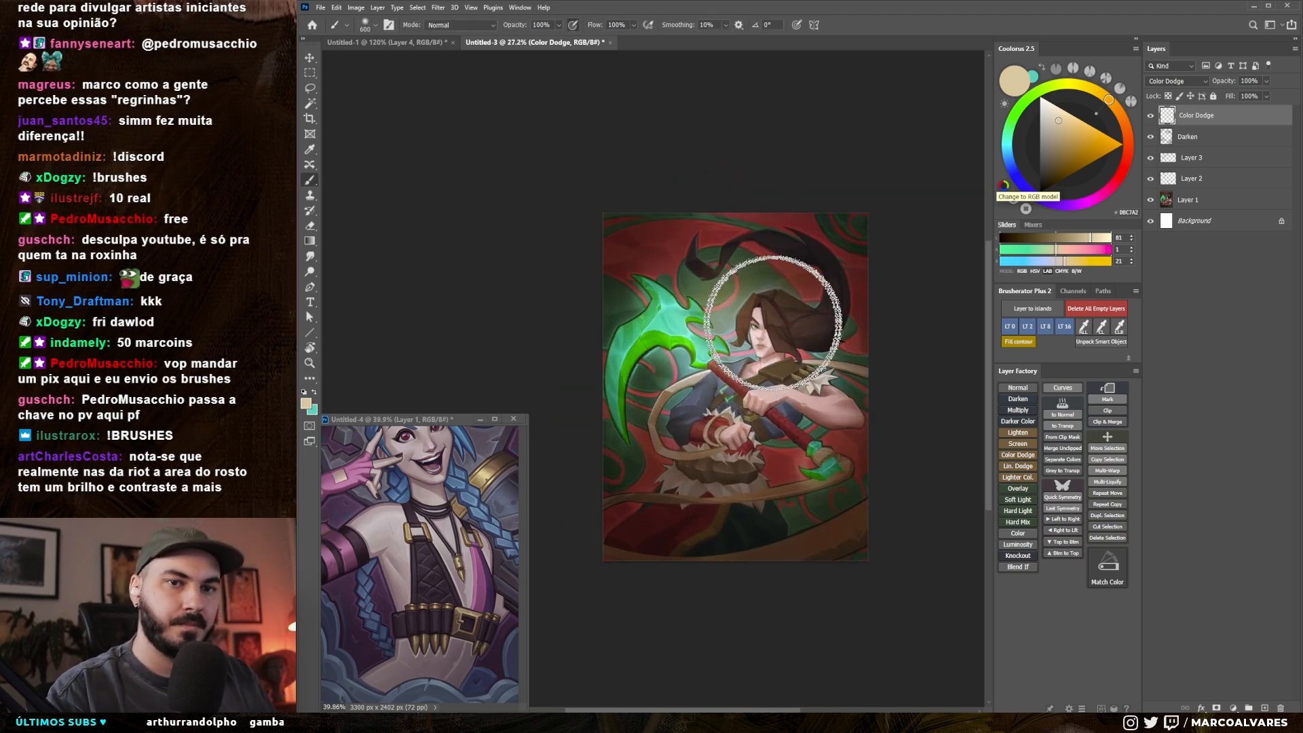
{"action": "key", "text": "bracketleft"}
{"action": "key", "text": "bracketleft"}
{"action": "key", "text": "bracketleft"}
{"action": "key", "text": "bracketleft"}
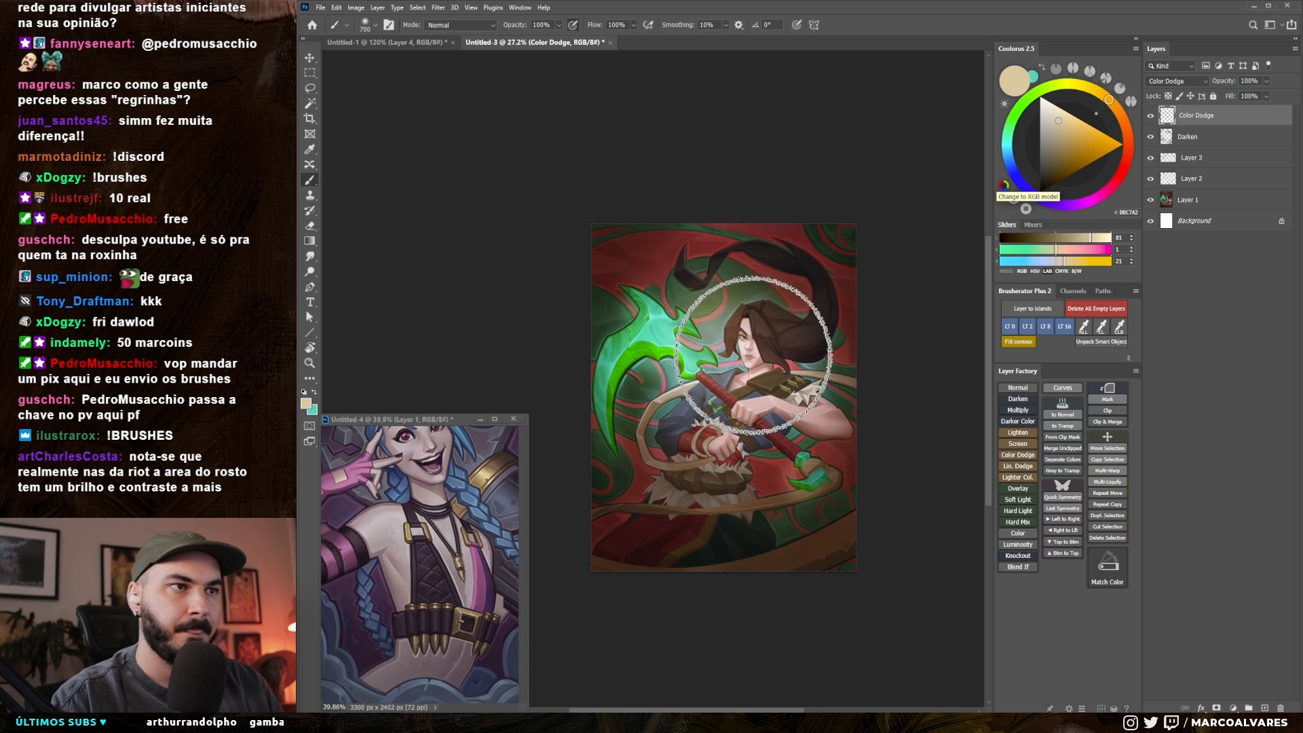
{"action": "left_click_drag", "start_coordinate": [749, 323], "coordinate": [737, 334]}
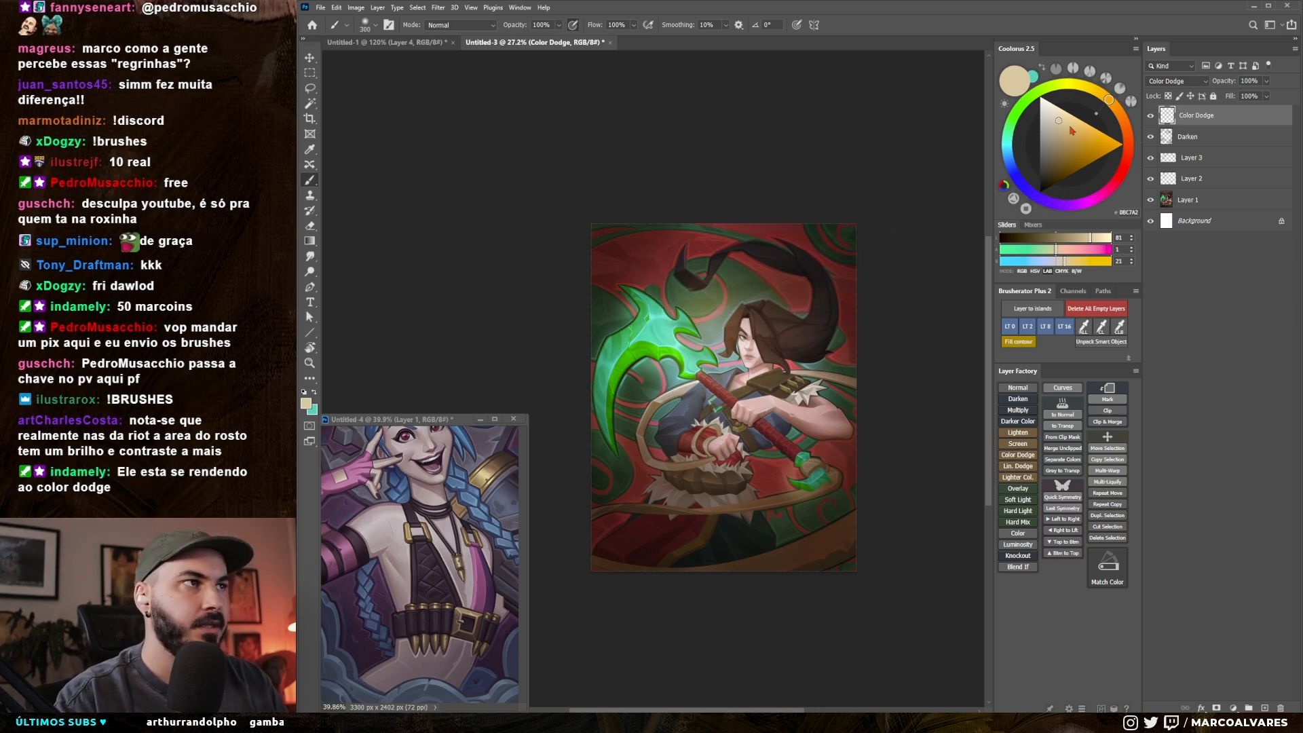
Step: Set the paint colour to a warmer tan and lock the Color Dodge layer's transparent pixels
{"action": "left_click", "coordinate": [1118, 112]}
{"action": "key", "text": "slash"}
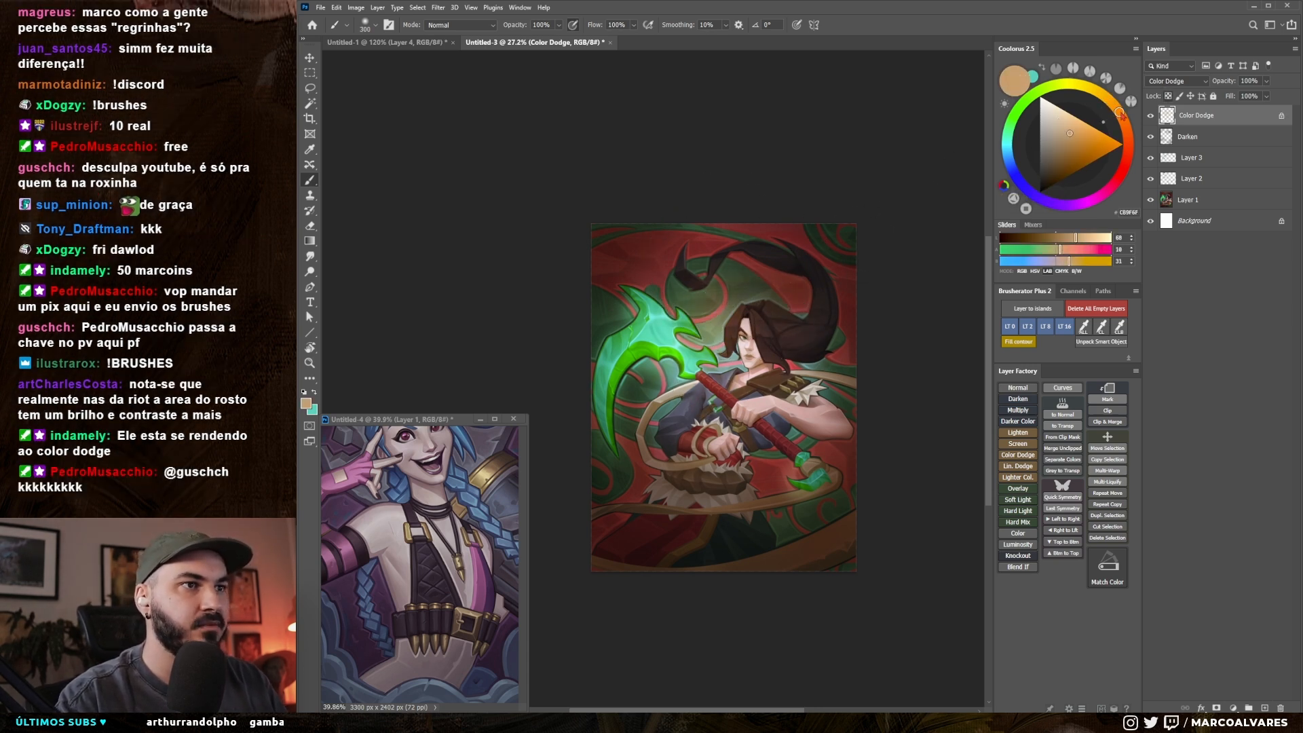
Step: Unlock the Color Dodge layer's transparent pixels and set up a large soft round eraser for trimming the glow
{"action": "key", "text": "slash"}
{"action": "key", "text": "bracketright"}
{"action": "key", "text": "bracketright"}
{"action": "key", "text": "bracketright"}
{"action": "key", "text": "bracketright"}
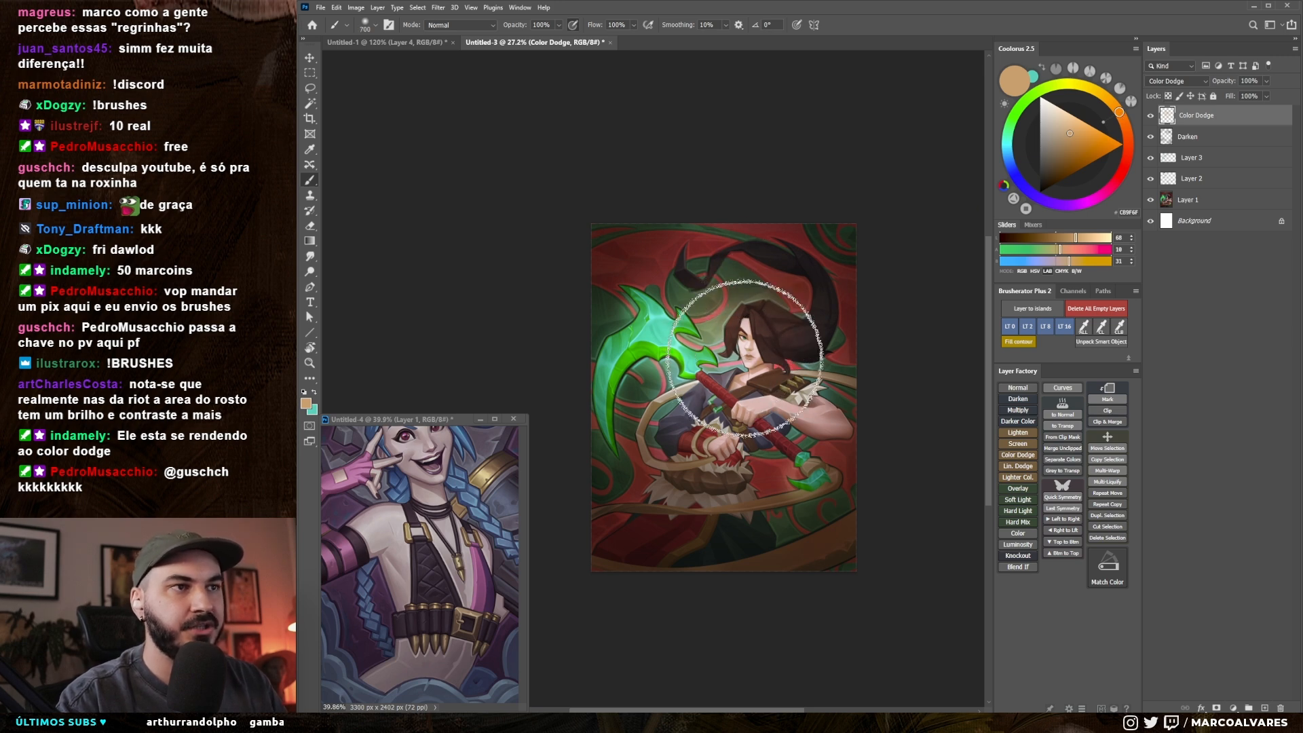
{"action": "key", "text": "e"}
{"action": "right_click", "coordinate": [761, 345]}
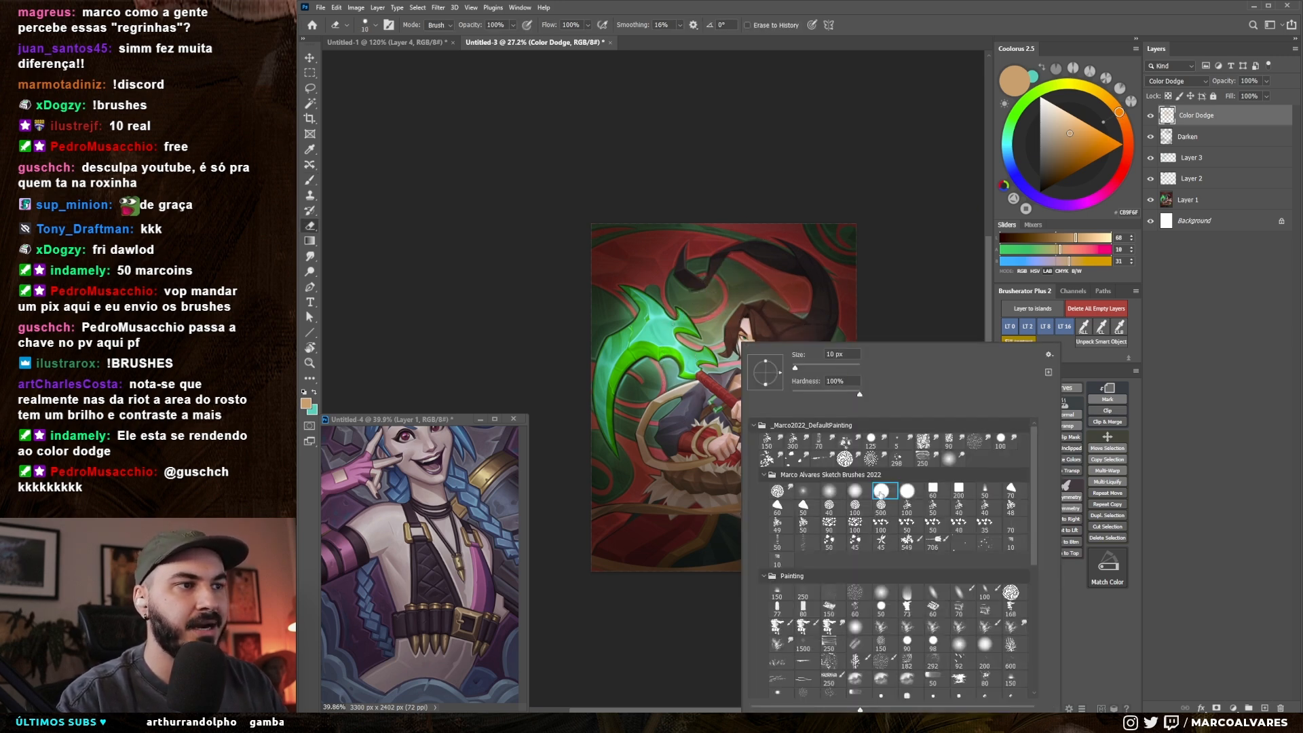
{"action": "double_click", "coordinate": [854, 490]}
{"action": "key", "text": "bracketright"}
{"action": "key", "text": "bracketright"}
{"action": "key", "text": "bracketright"}
{"action": "key", "text": "bracketright"}
{"action": "key", "text": "bracketright"}
{"action": "key", "text": "bracketright"}
{"action": "key", "text": "bracketright"}
{"action": "key", "text": "bracketright"}
{"action": "key", "text": "bracketright"}
{"action": "key", "text": "bracketright"}
{"action": "key", "text": "bracketright"}
{"action": "key", "text": "bracketright"}
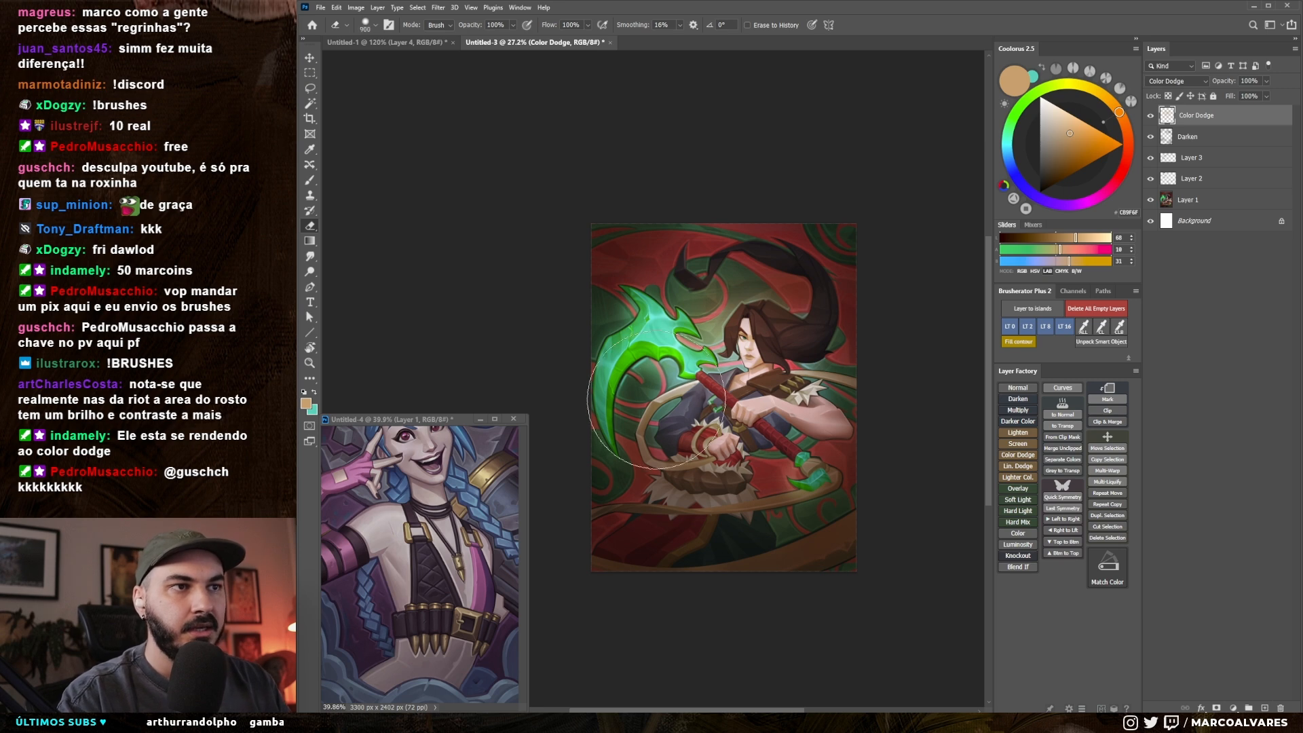
{"action": "key", "text": "bracketright"}
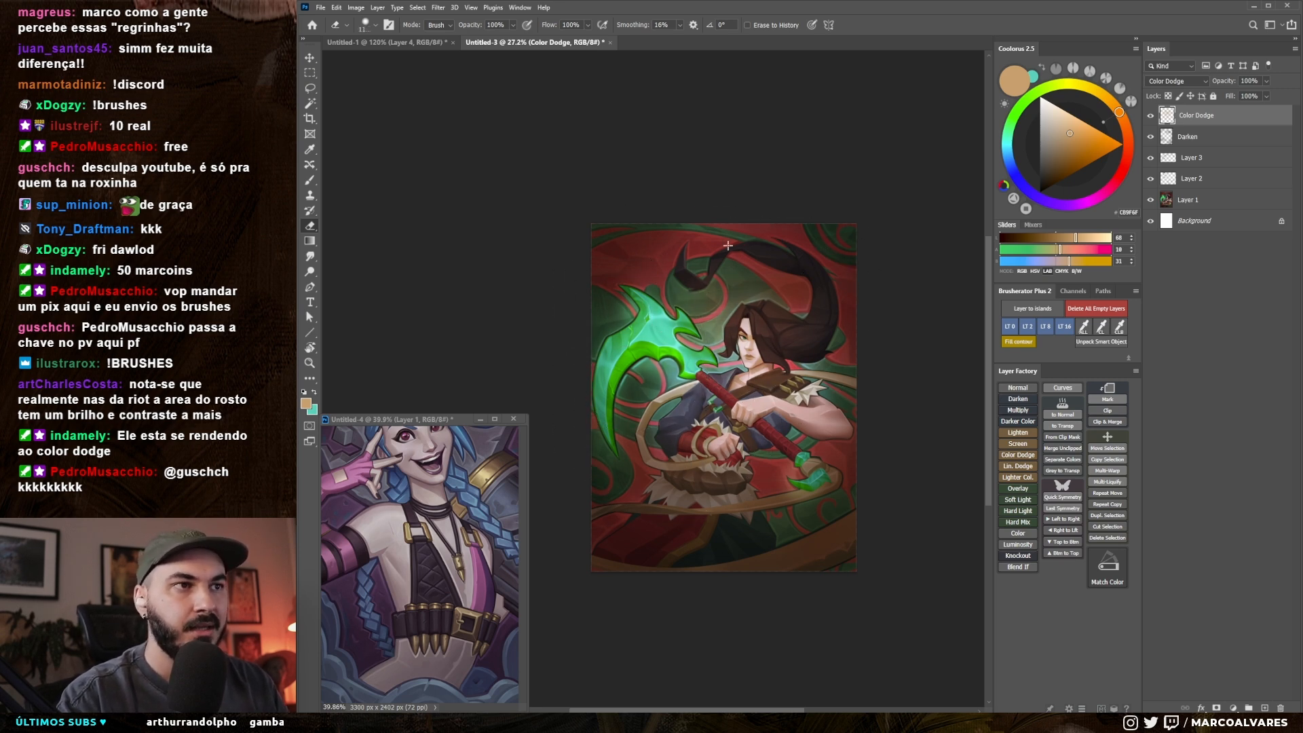
Step: Examine the whole illustration at several sizes and compare it with and without the Color Dodge glow
{"action": "key", "text": "z"}
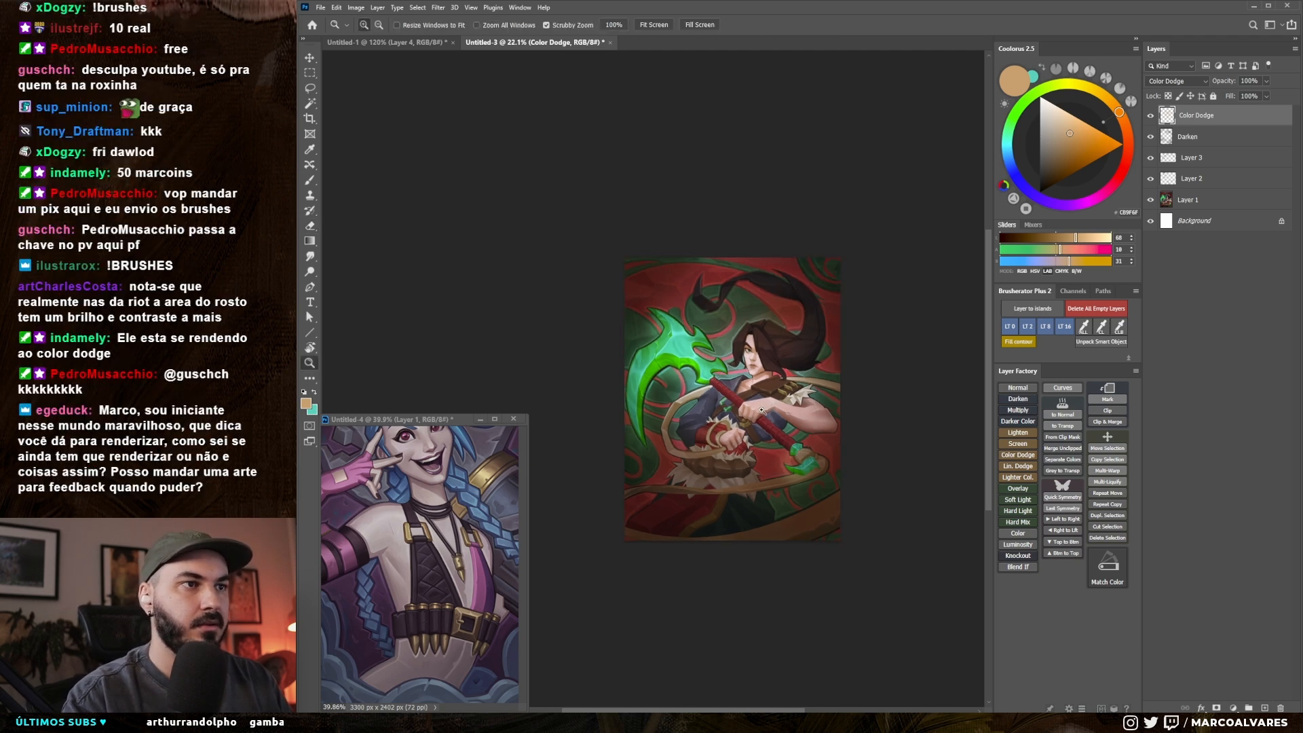
{"action": "left_click_drag", "start_coordinate": [768, 406], "coordinate": [780, 406]}
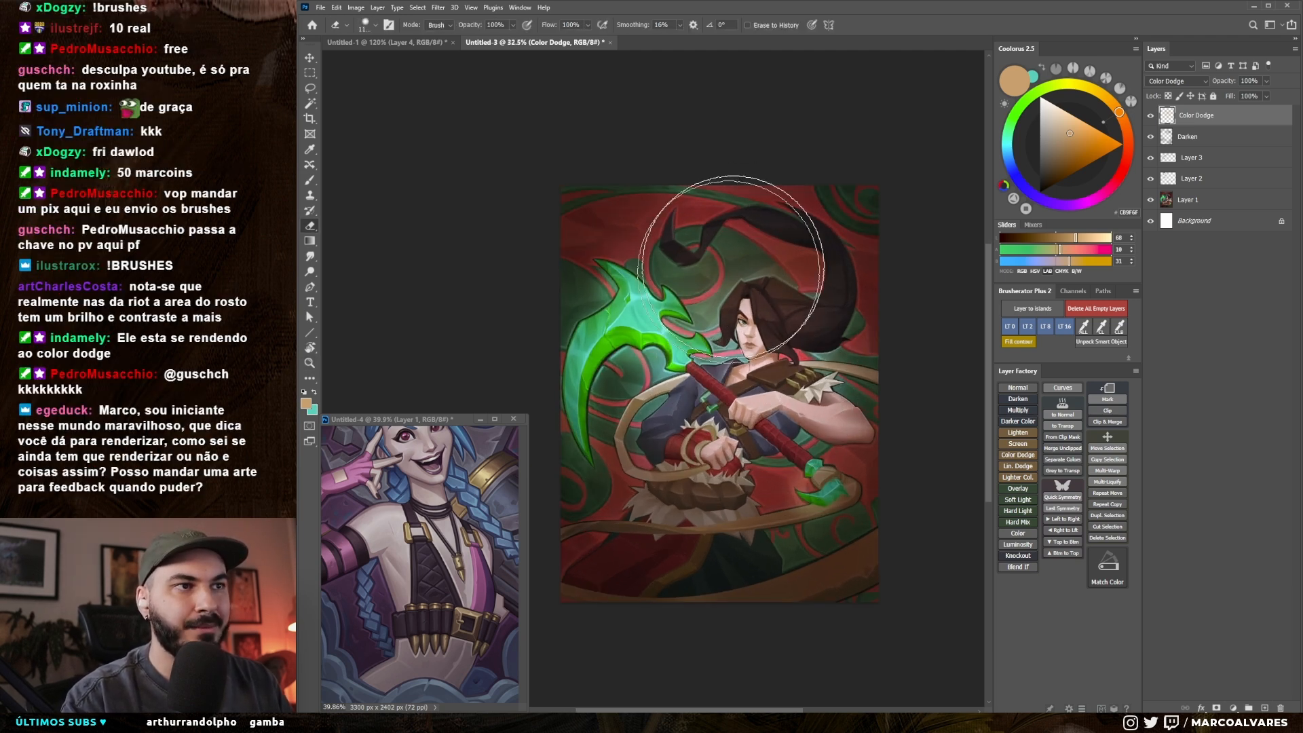
{"action": "key", "text": "z"}
{"action": "left_click_drag", "start_coordinate": [814, 370], "coordinate": [771, 370]}
{"action": "key", "text": "b"}
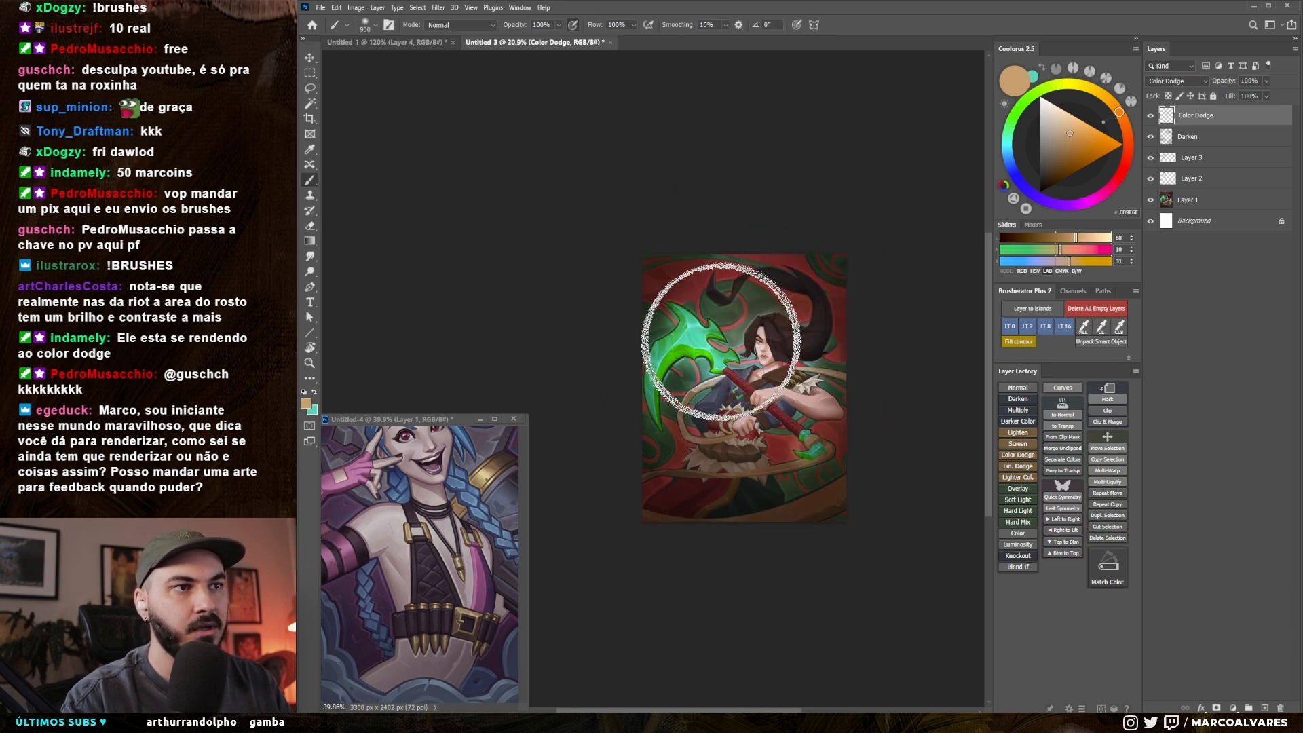
{"action": "key", "text": "z"}
{"action": "mouse_move", "coordinate": [768, 396]}
{"action": "left_mouse_down"}
{"action": "mouse_move", "coordinate": [848, 370]}
{"action": "mouse_move", "coordinate": [836, 380]}
{"action": "left_mouse_up"}
{"action": "key", "text": "b"}
{"action": "left_click", "coordinate": [1151, 117]}
{"action": "left_click", "coordinate": [1152, 117]}
{"action": "key", "text": "e"}
{"action": "key", "text": "z"}
{"action": "left_click_drag", "start_coordinate": [804, 435], "coordinate": [770, 436]}
{"action": "key", "text": "e"}
{"action": "left_click", "coordinate": [1151, 121]}
{"action": "left_click", "coordinate": [1151, 121]}
Step: Duplicate the base Layer 1 to the top of the stack, compare it with the retouched version, and hide it
{"action": "left_click_drag", "start_coordinate": [1194, 201], "coordinate": [1182, 126]}
{"action": "left_click", "coordinate": [1151, 118]}
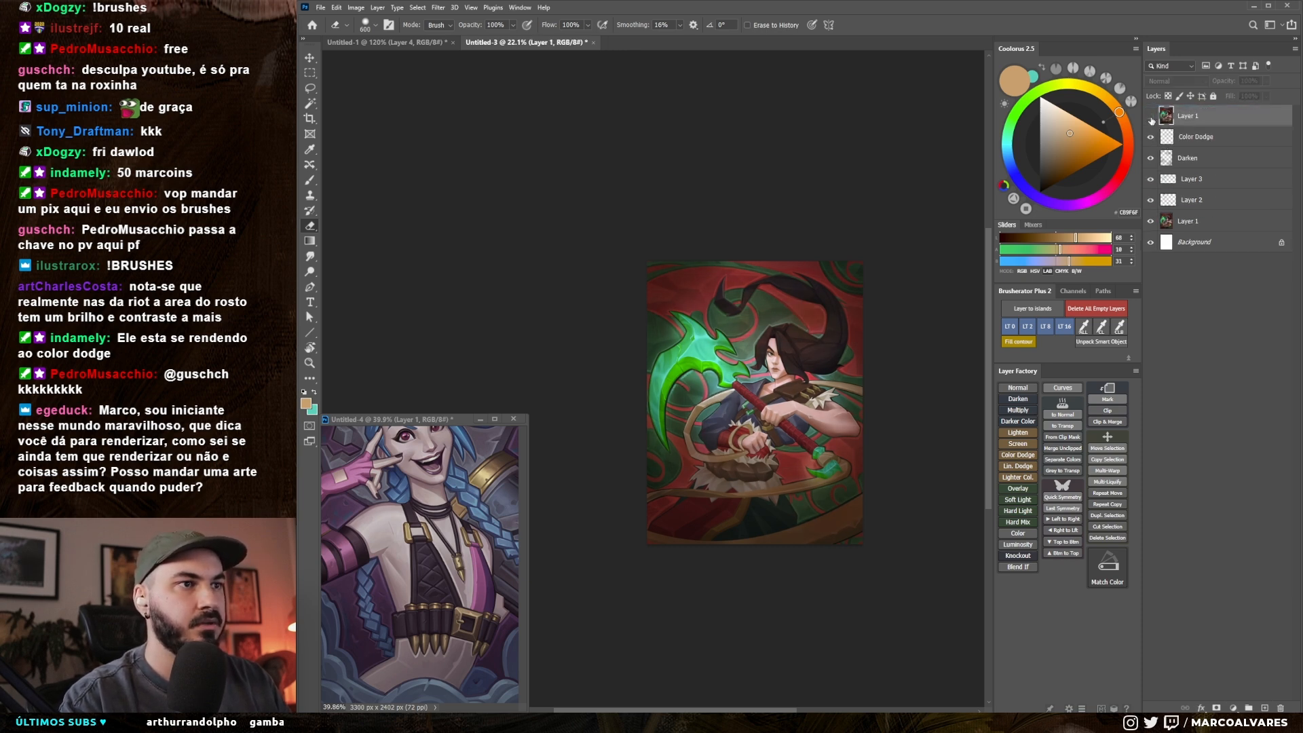
{"action": "left_click", "coordinate": [1151, 118]}
{"action": "left_click", "coordinate": [1151, 118]}
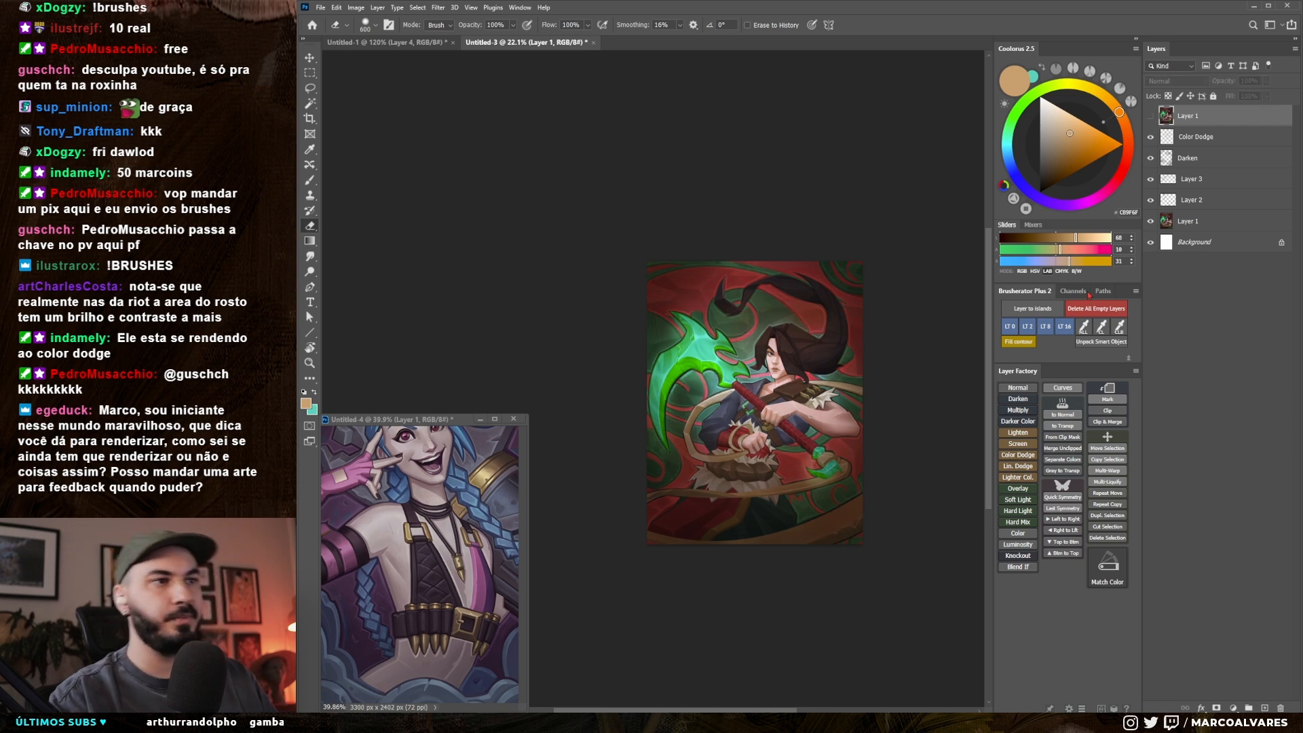
Step: Examine the retouched warrior's face, scythe and hands up close, and the full composition
{"action": "key", "text": "ctrl+space"}
{"action": "left_click_drag", "start_coordinate": [725, 374], "coordinate": [782, 366]}
{"action": "key", "text": "b"}
{"action": "key", "text": "ctrl+space"}
{"action": "mouse_move", "coordinate": [717, 458]}
{"action": "left_mouse_down"}
{"action": "mouse_move", "coordinate": [704, 476]}
{"action": "mouse_move", "coordinate": [687, 448]}
{"action": "left_mouse_up"}
{"action": "key", "text": "space"}
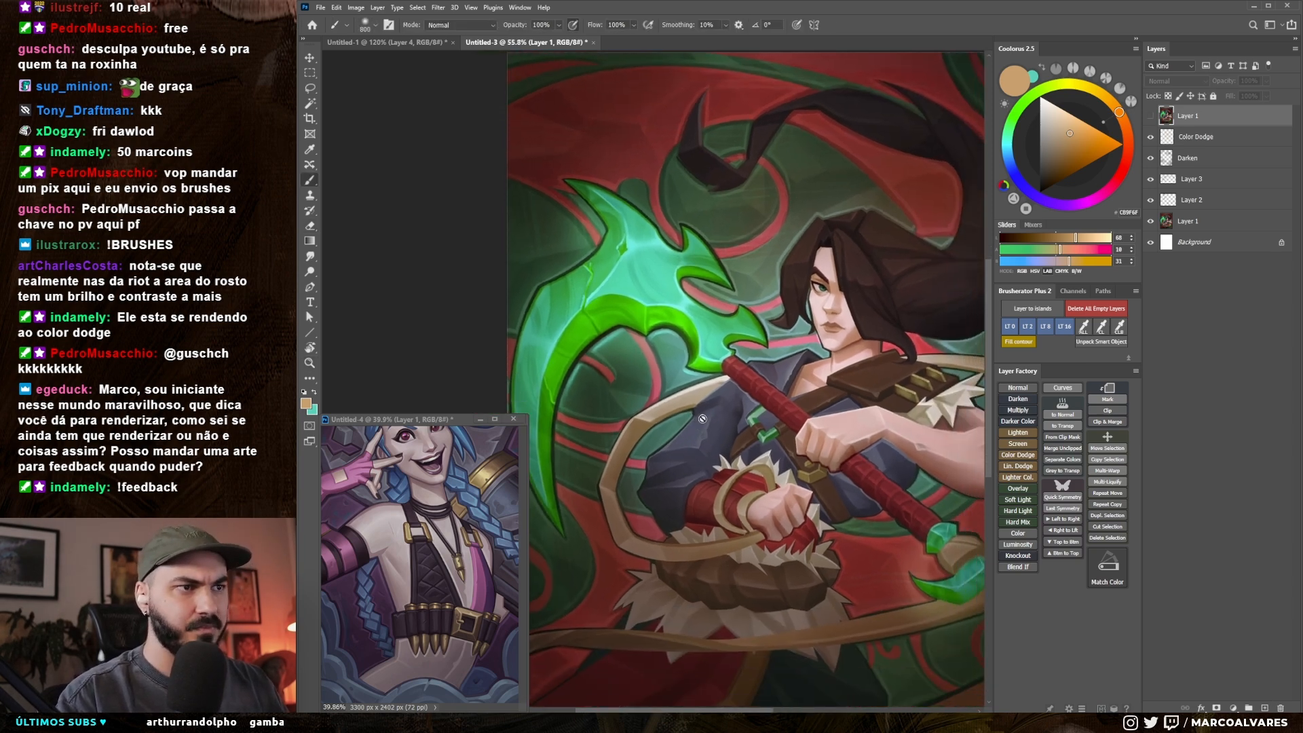
{"action": "scroll", "coordinate": [692, 444], "scroll_direction": "down", "scroll_amount": 4}
{"action": "key", "text": "ctrl+space"}
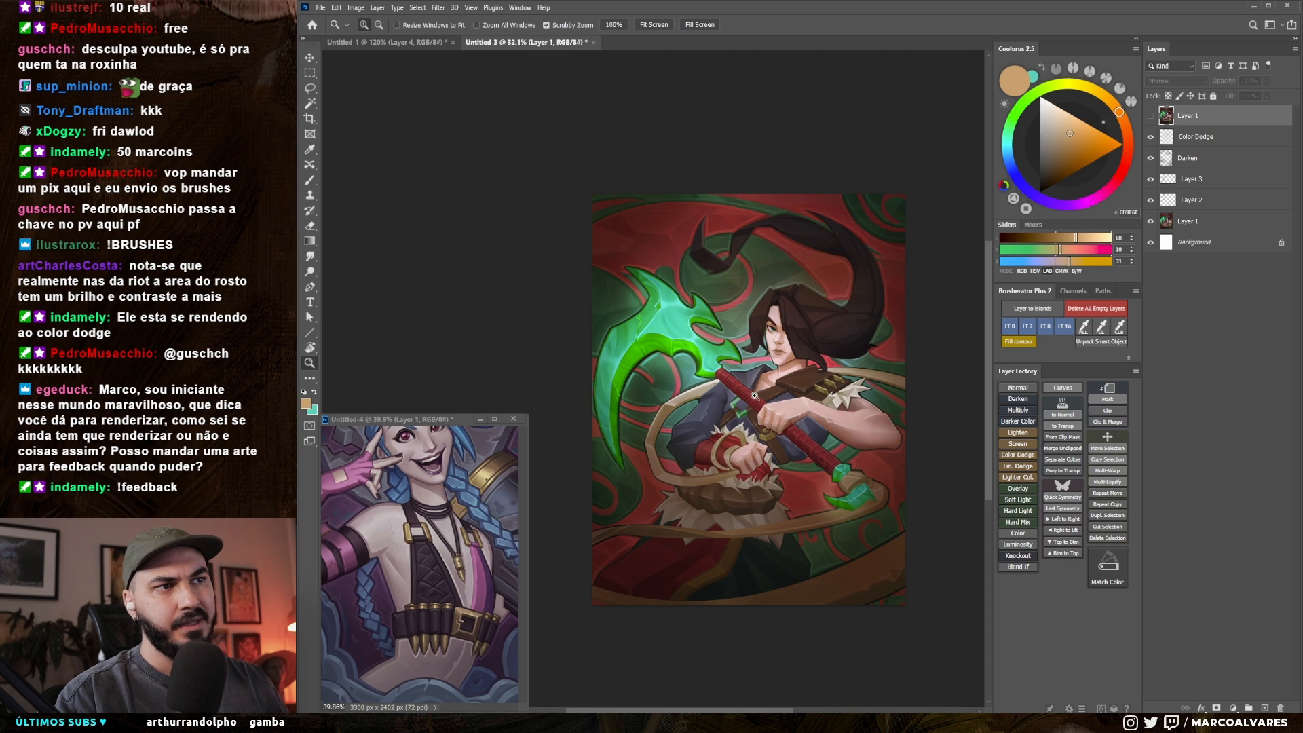
{"action": "left_click_drag", "start_coordinate": [753, 425], "coordinate": [759, 420]}
{"action": "key", "text": "space"}
{"action": "left_click_drag", "start_coordinate": [755, 468], "coordinate": [738, 440]}
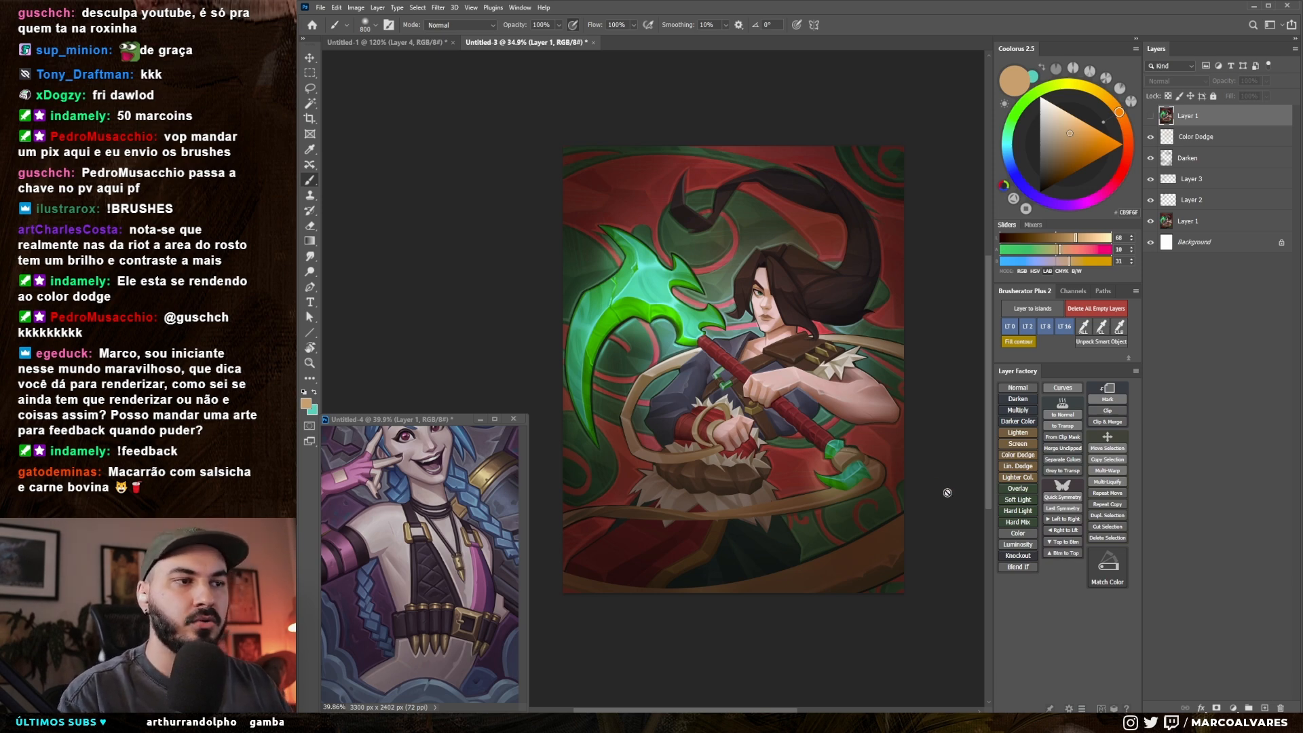
Step: Add a new normal layer on top and choose a small brush preset for detailing the fur belt area
{"action": "key", "text": "["}
{"action": "scroll", "coordinate": [759, 559], "scroll_direction": "up", "scroll_amount": 6}
{"action": "key", "text": "["}
{"action": "key", "text": "["}
{"action": "key", "text": "["}
{"action": "key", "text": "["}
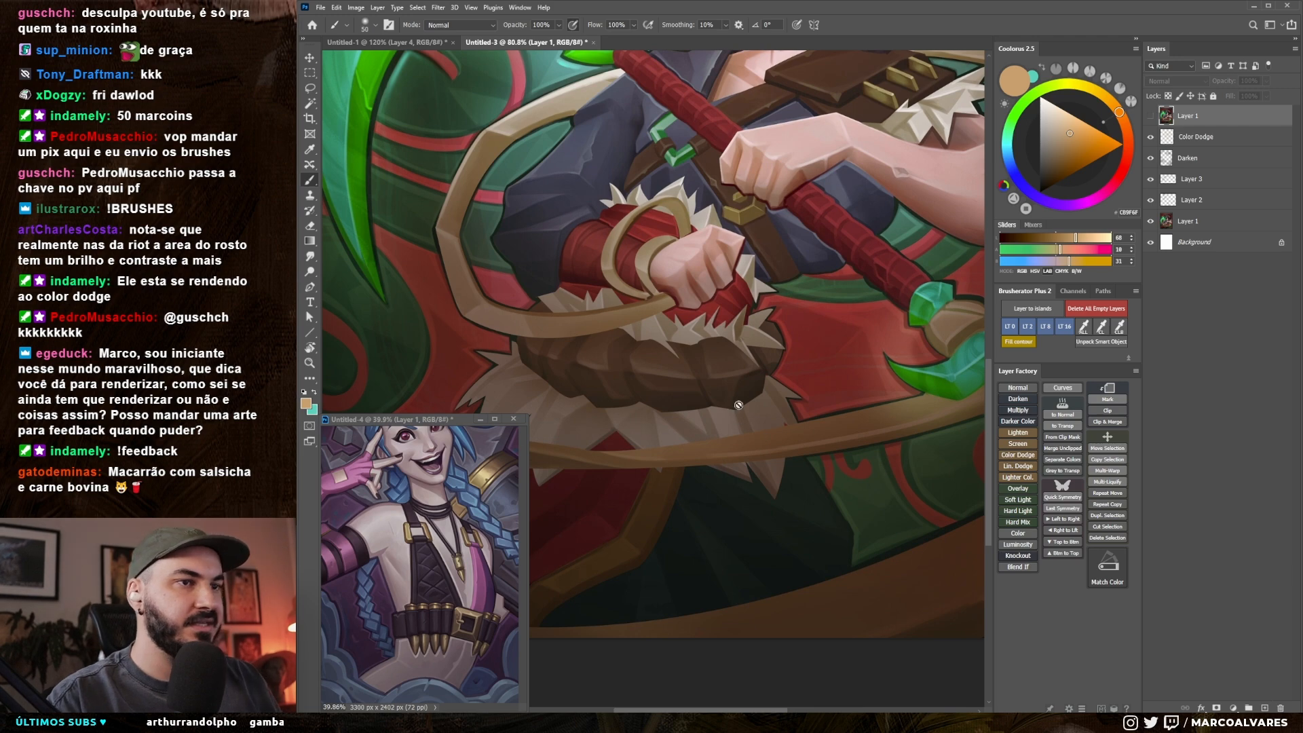
{"action": "key", "text": "ctrl+alt+shift+n"}
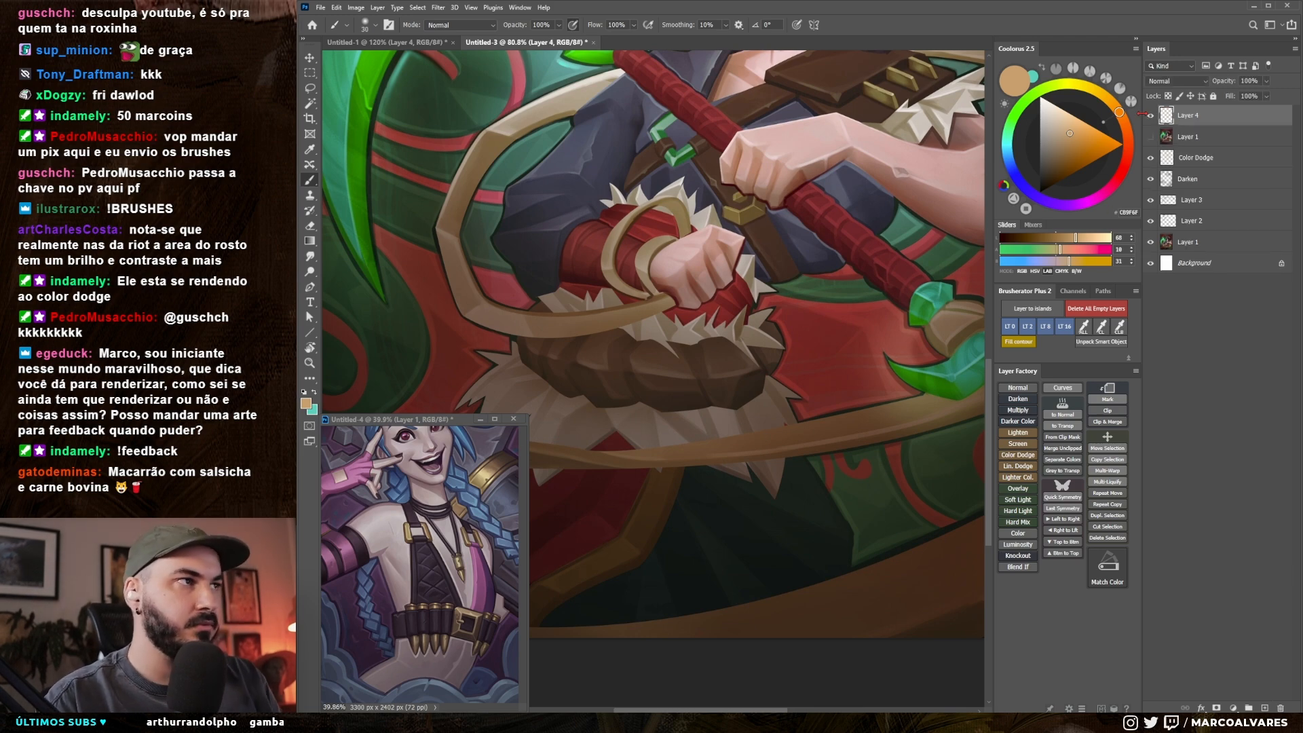
{"action": "right_click", "coordinate": [756, 398]}
{"action": "left_click", "coordinate": [913, 492]}
{"action": "left_click", "coordinate": [622, 500]}
Step: Sample a brown near the fur belt, try a thin stroke along the rope's edge, and undo the last stroke
{"action": "key", "text": "r"}
{"action": "mouse_move", "coordinate": [816, 500]}
{"action": "left_mouse_down"}
{"action": "mouse_move", "coordinate": [843, 462]}
{"action": "mouse_move", "coordinate": [856, 395]}
{"action": "left_mouse_up"}
{"action": "left_click", "coordinate": [819, 313], "text": "alt"}
{"action": "key", "text": "["}
{"action": "key", "text": "["}
{"action": "key", "text": "["}
{"action": "key", "text": "["}
{"action": "key", "text": "["}
{"action": "key", "text": "["}
{"action": "key", "text": "["}
{"action": "left_click_drag", "start_coordinate": [680, 444], "coordinate": [794, 345]}
{"action": "key", "text": "ctrl+z"}
{"action": "left_click", "coordinate": [748, 390], "text": "alt"}
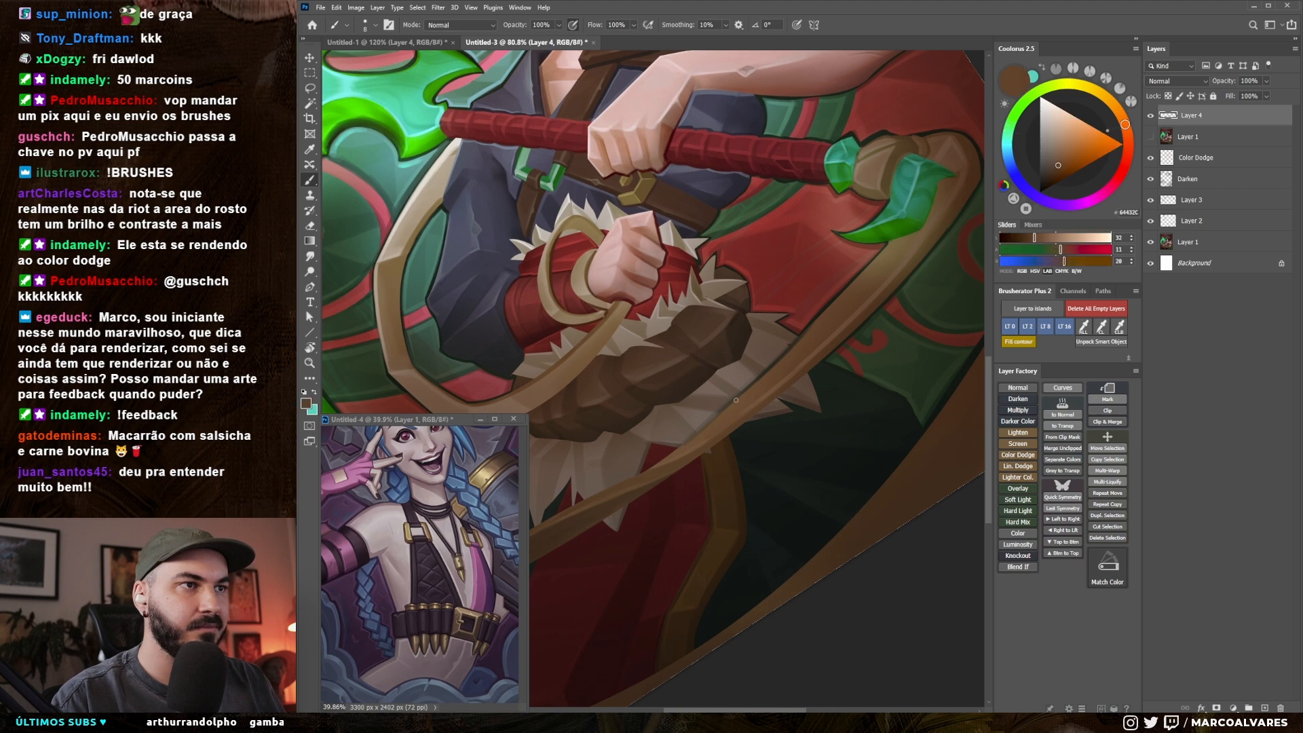
Step: Sample the rope's brown and paint along the rope's upper edge beneath the fur with a small brush
{"action": "left_click", "coordinate": [806, 329], "text": "alt"}
{"action": "key", "text": "]"}
{"action": "key", "text": "]"}
{"action": "key", "text": "]"}
{"action": "key", "text": "bracketleft"}
{"action": "key", "text": "bracketleft"}
{"action": "key", "text": "bracketleft"}
{"action": "key", "text": "bracketleft"}
{"action": "left_click_drag", "start_coordinate": [695, 456], "coordinate": [731, 432]}
{"action": "key", "text": "r"}
{"action": "left_click_drag", "start_coordinate": [760, 437], "coordinate": [796, 529]}
{"action": "key", "text": "z"}
{"action": "left_click_drag", "start_coordinate": [753, 486], "coordinate": [776, 494]}
{"action": "key", "text": "b"}
{"action": "left_click", "coordinate": [777, 387], "text": "alt"}
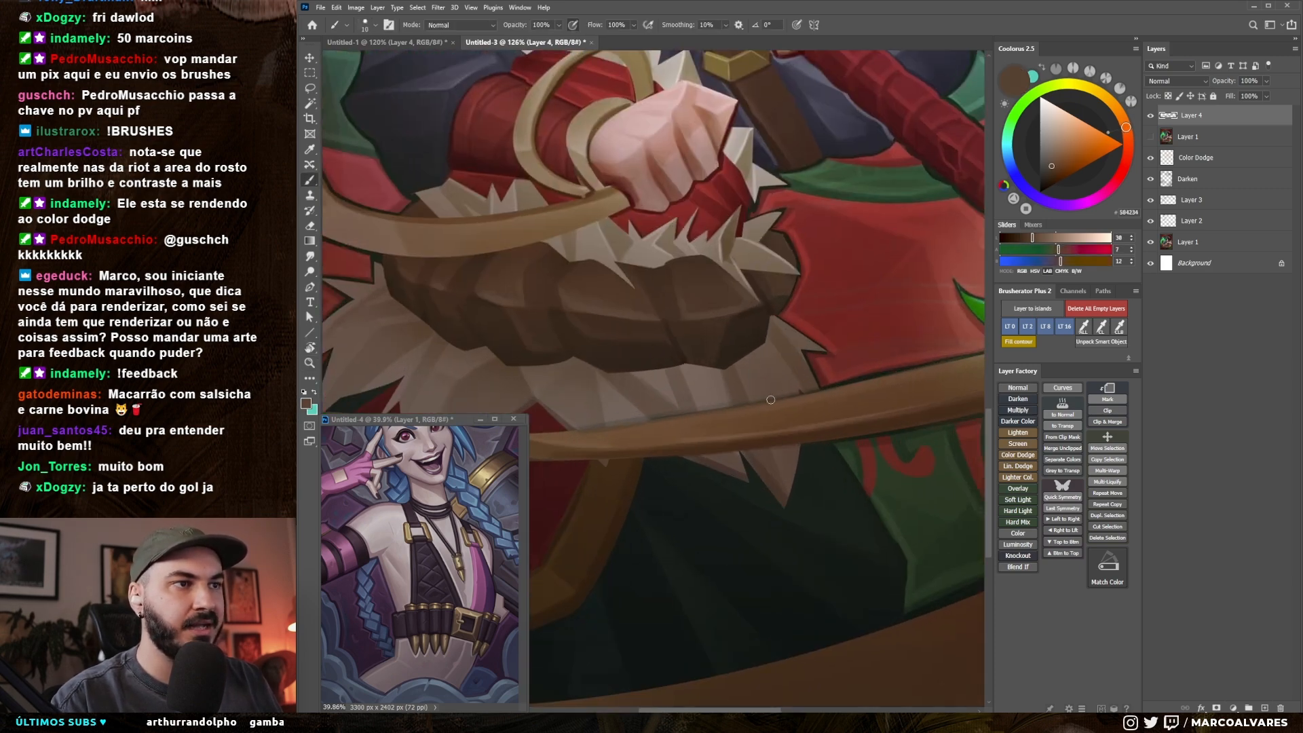
Step: Darken the brown and refine the shadow lines under the fur belt, sampling a near-black tone with a thinner brush
{"action": "left_click_drag", "start_coordinate": [1032, 237], "coordinate": [1023, 237]}
{"action": "key", "text": "bracketright"}
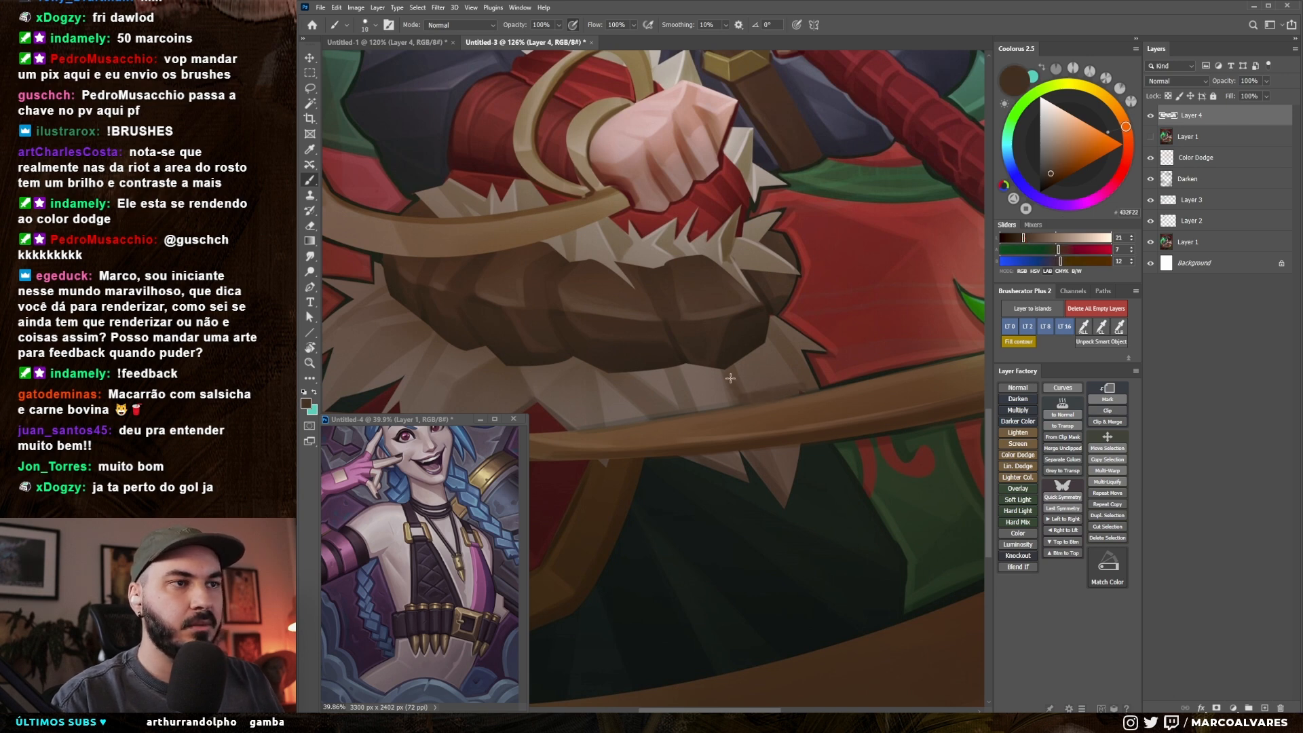
{"action": "left_click", "coordinate": [740, 348], "text": "alt"}
{"action": "key", "text": "bracketleft"}
{"action": "key", "text": "bracketleft"}
{"action": "key", "text": "bracketleft"}
{"action": "left_click", "coordinate": [811, 365], "text": "alt"}
{"action": "key", "text": "bracketleft"}
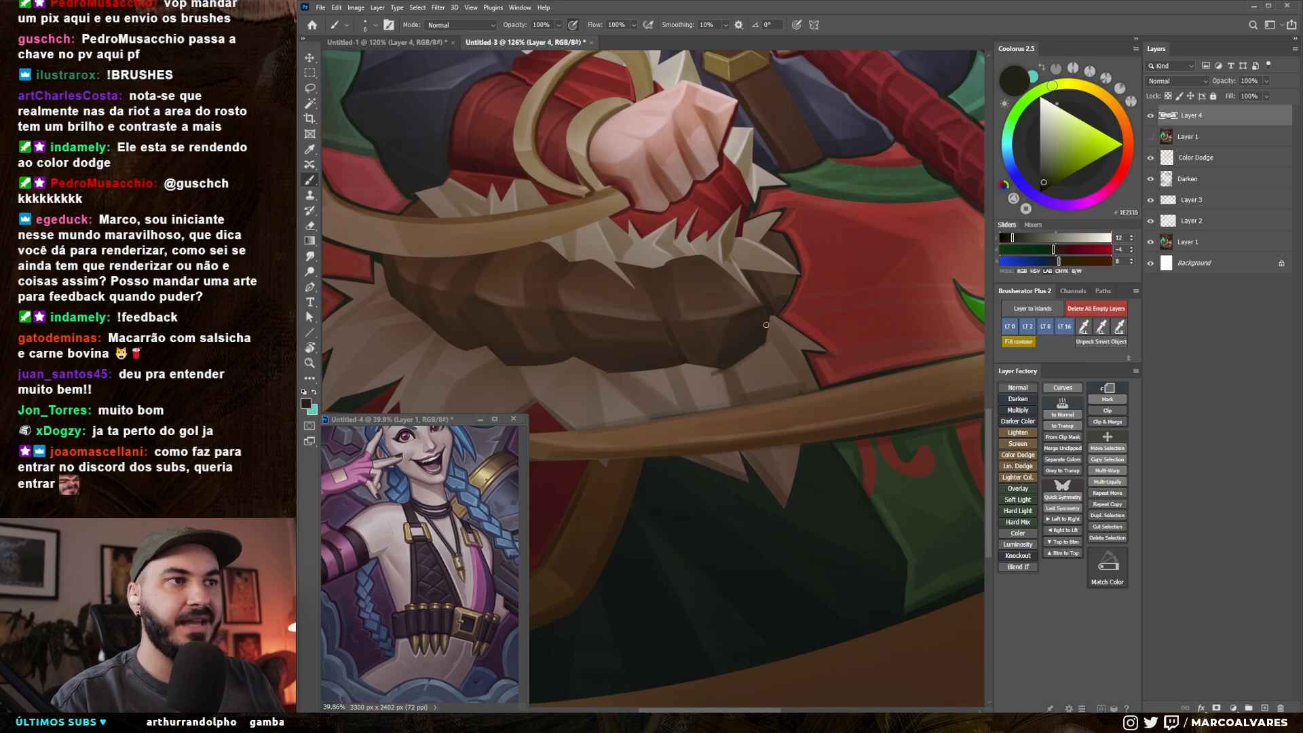
{"action": "scroll", "coordinate": [757, 353], "scroll_direction": "down", "scroll_amount": 6}
{"action": "left_click_drag", "start_coordinate": [752, 362], "coordinate": [726, 473]}
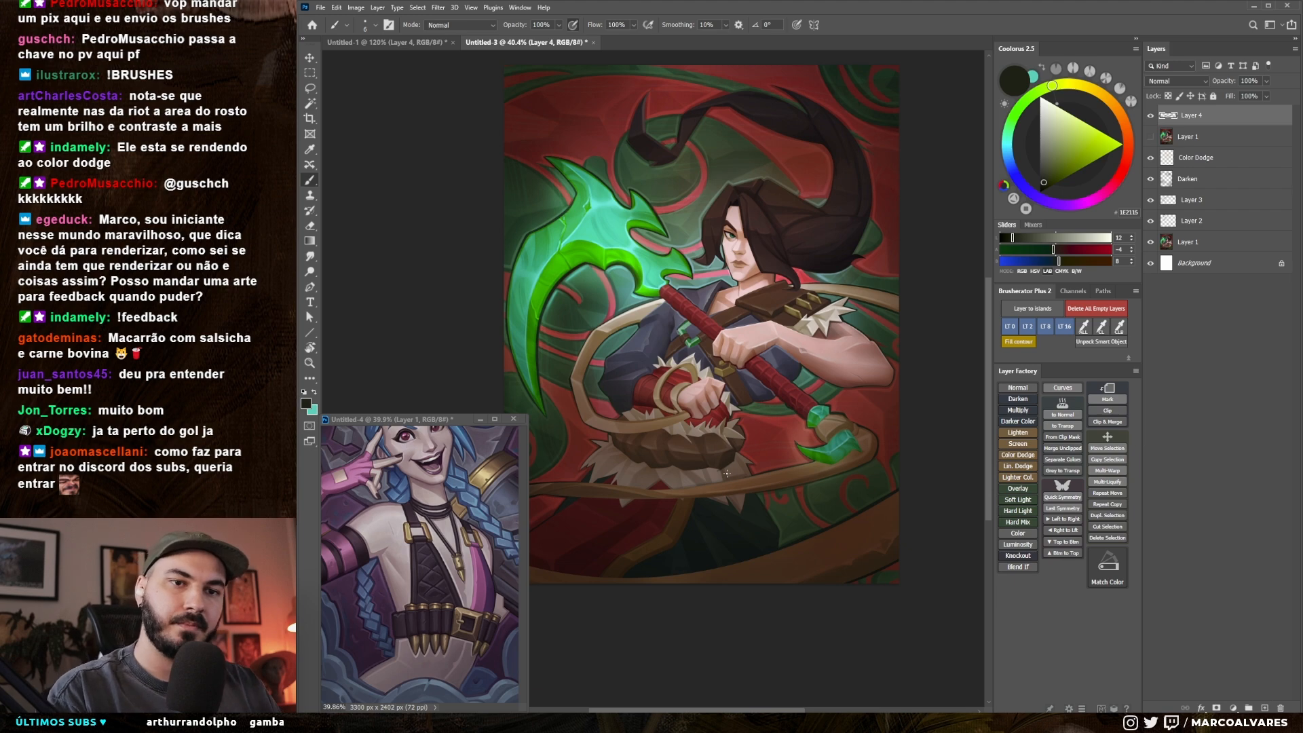
Step: Switch to the browser, review the framed card and character concept sheets, and close the ArtStation tabs
{"action": "key", "text": "alt+Tab"}
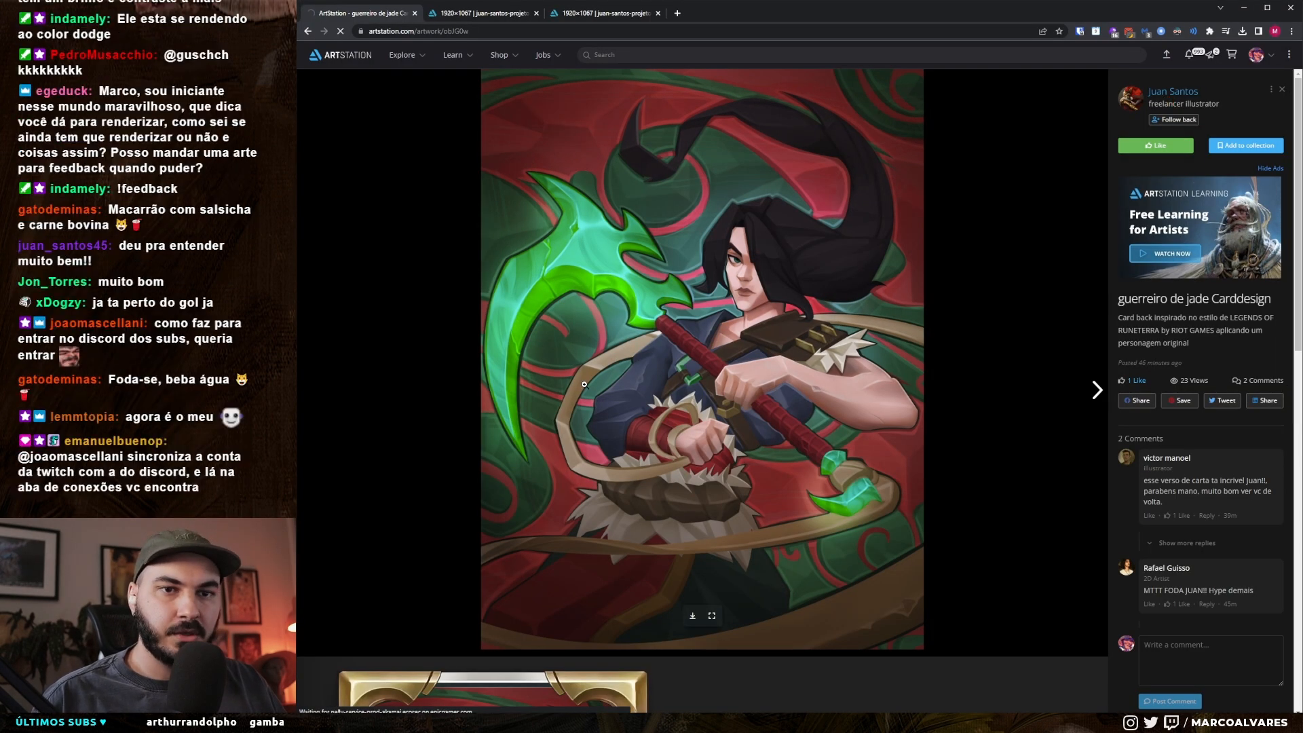
{"action": "key", "text": "ctrl+w"}
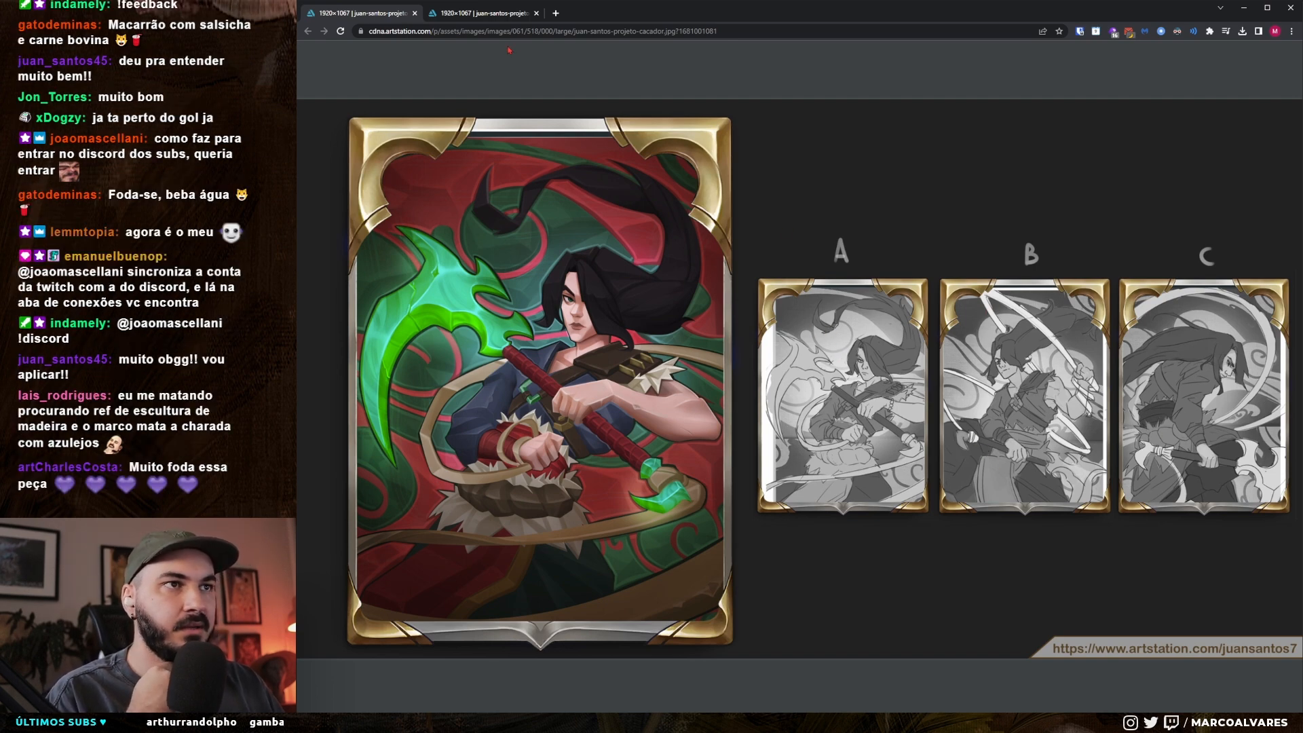
{"action": "left_click", "coordinate": [491, 14]}
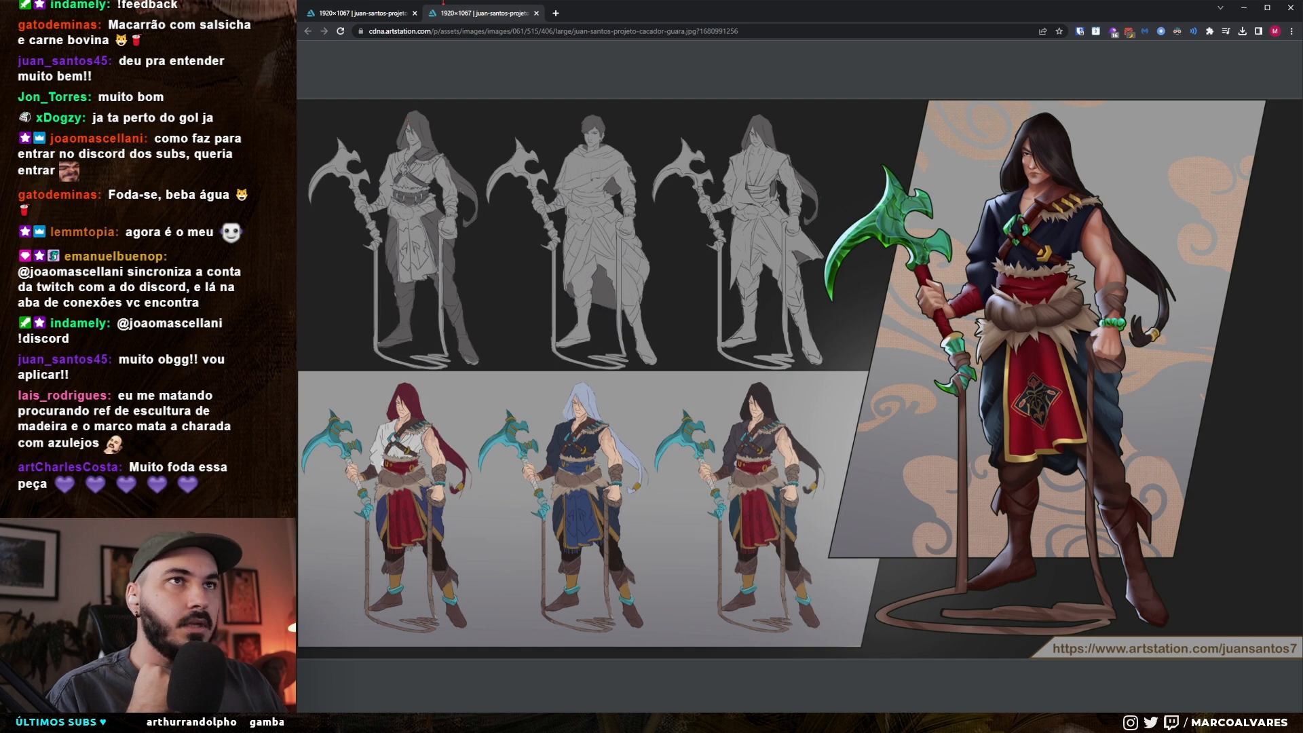
{"action": "middle_click", "coordinate": [461, 15]}
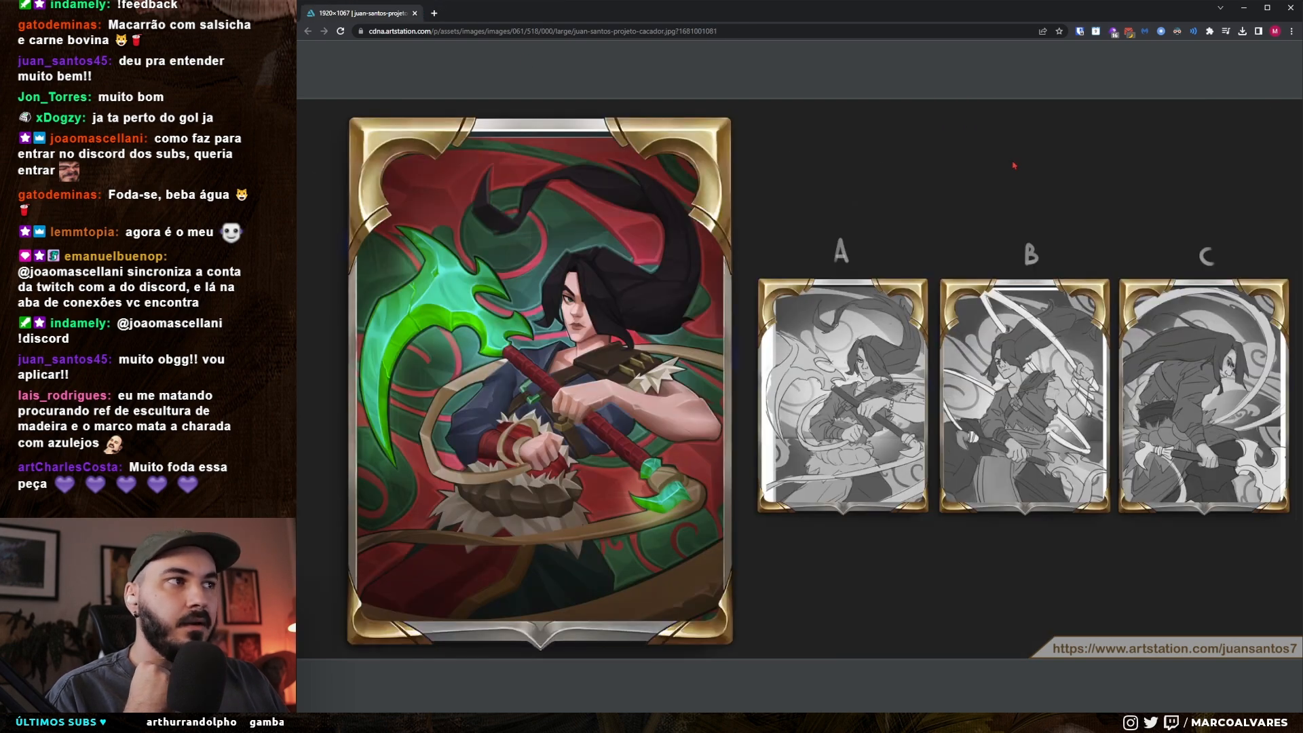
{"action": "middle_click", "coordinate": [345, 15]}
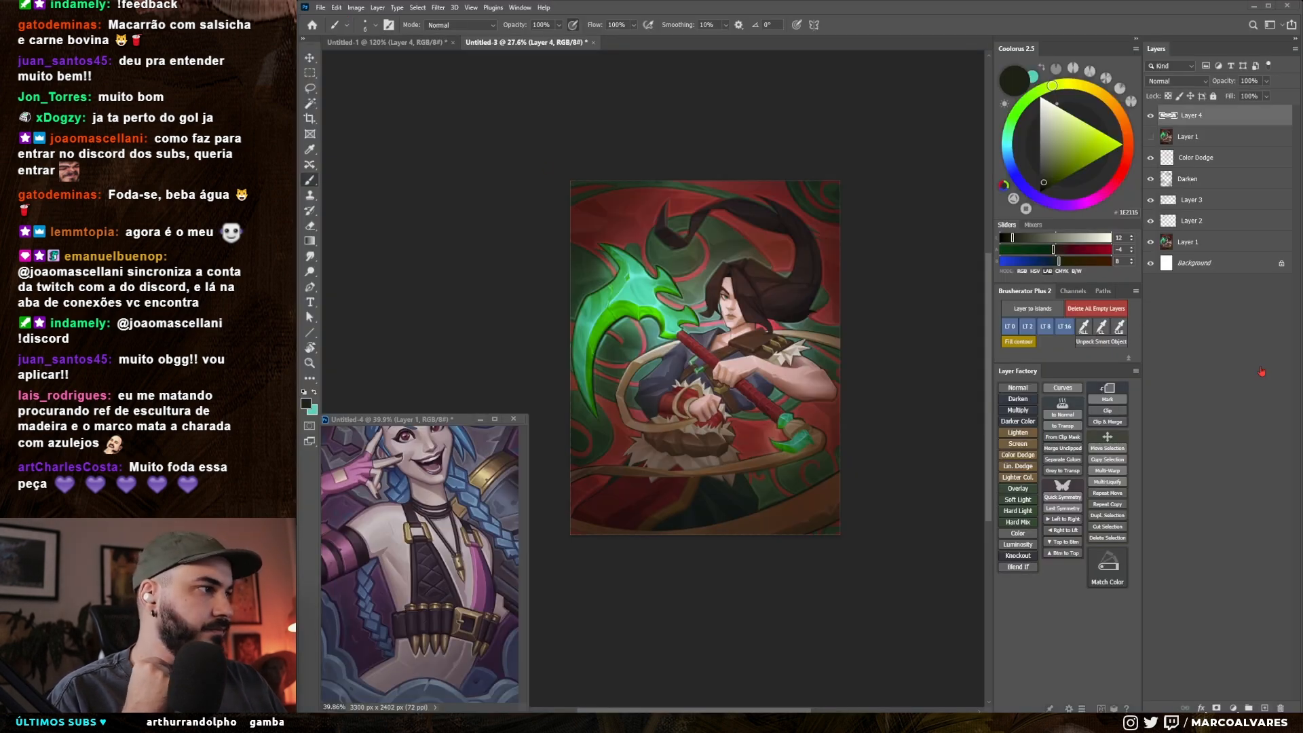